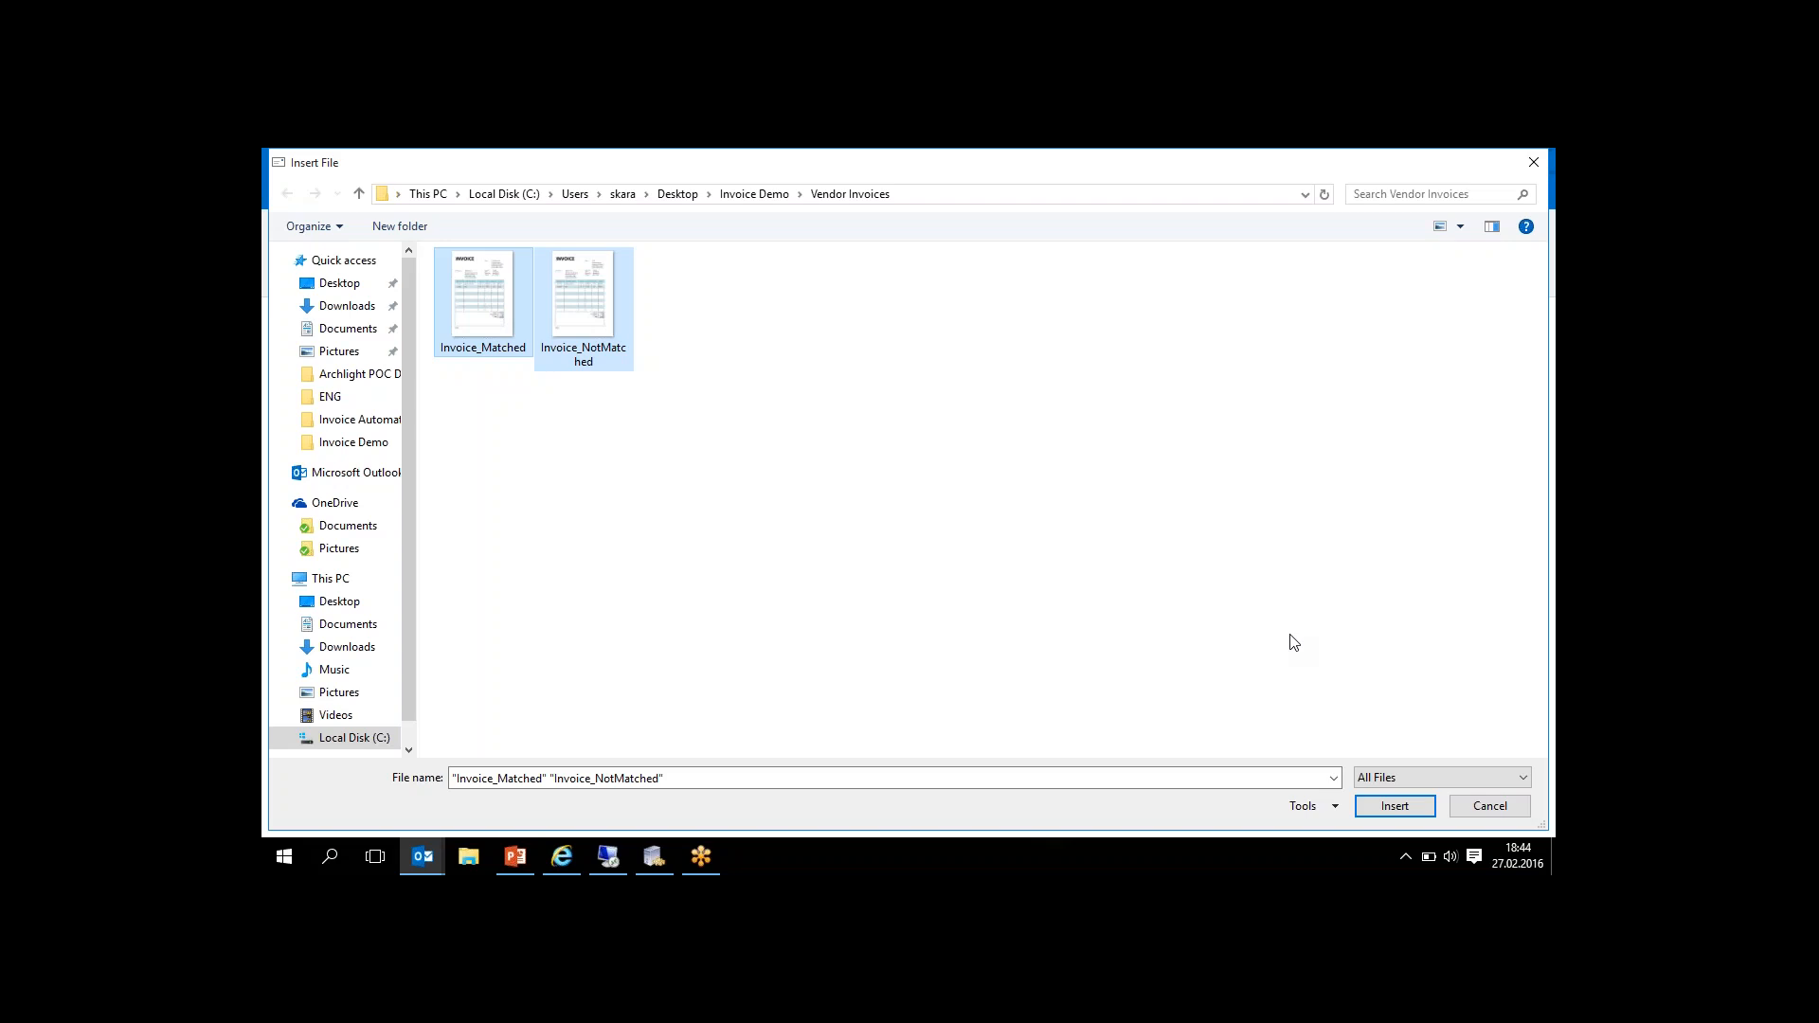
- Attach Invoice_Matched and Invoice_NotMatched to the e-mail and send it with the subject "Invoices for Feb 2016"
left_click(1389, 813)
left_click(433, 379)
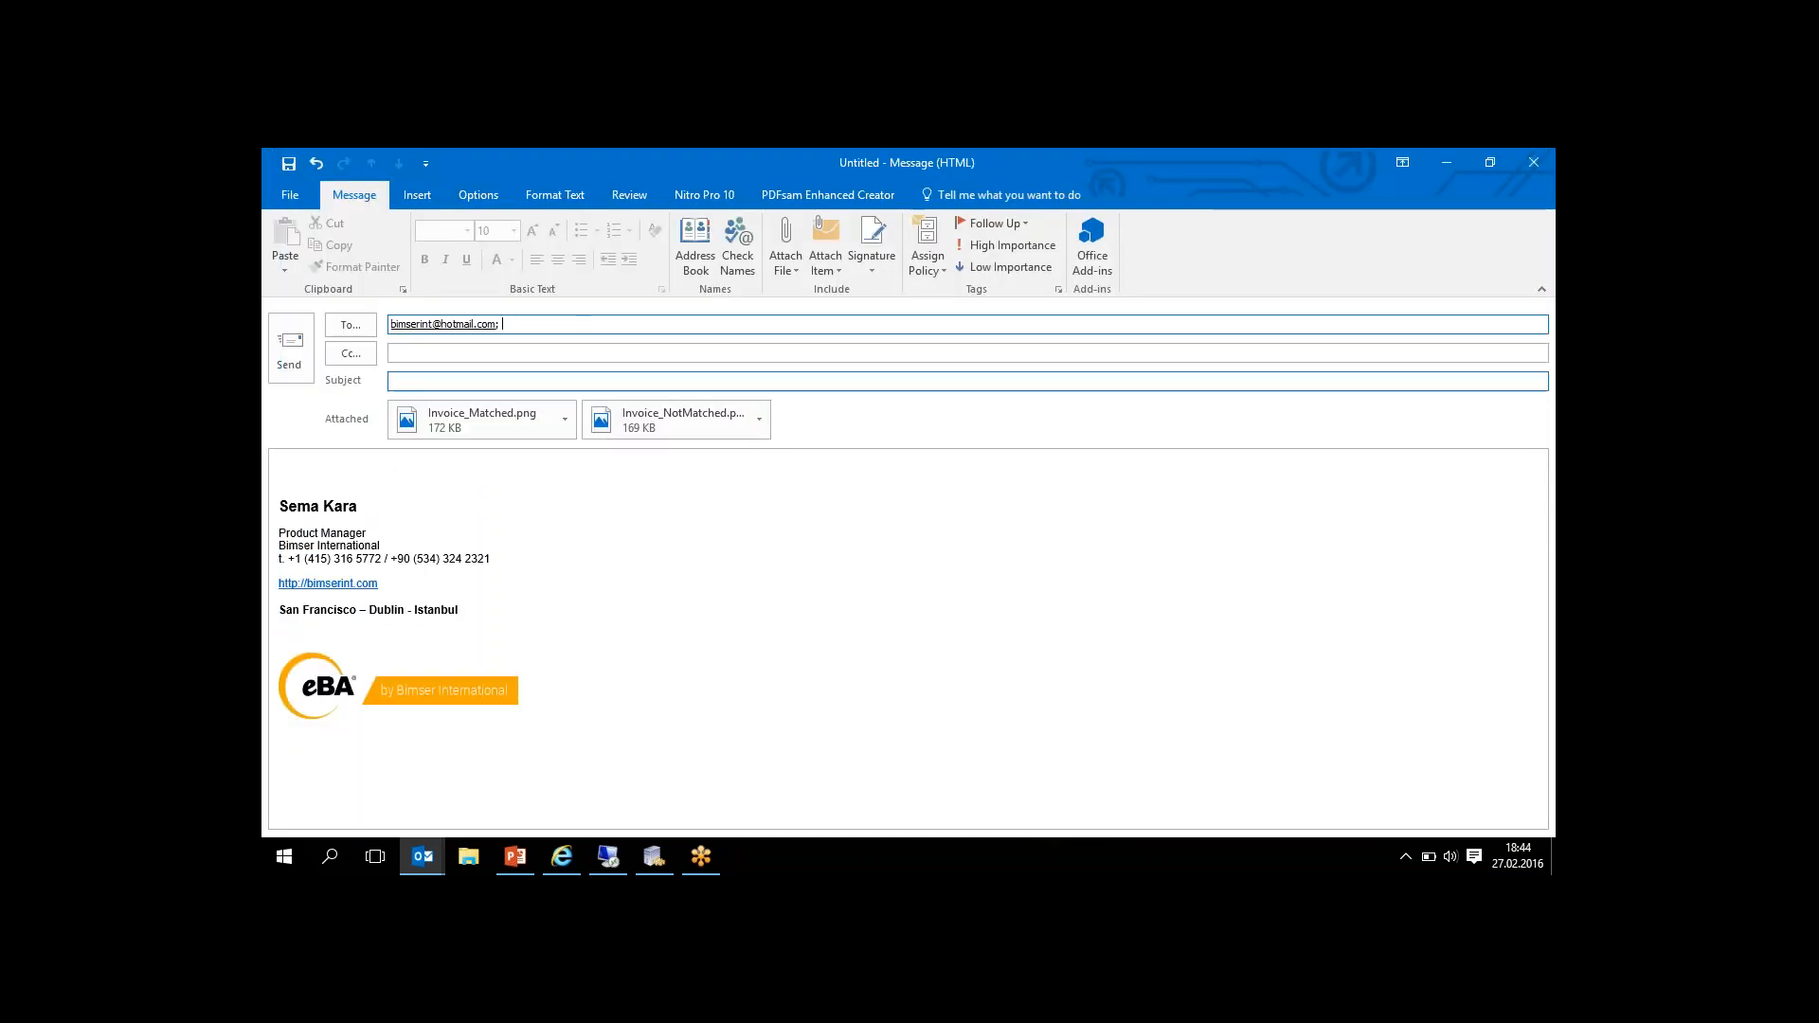
type("Invoi")
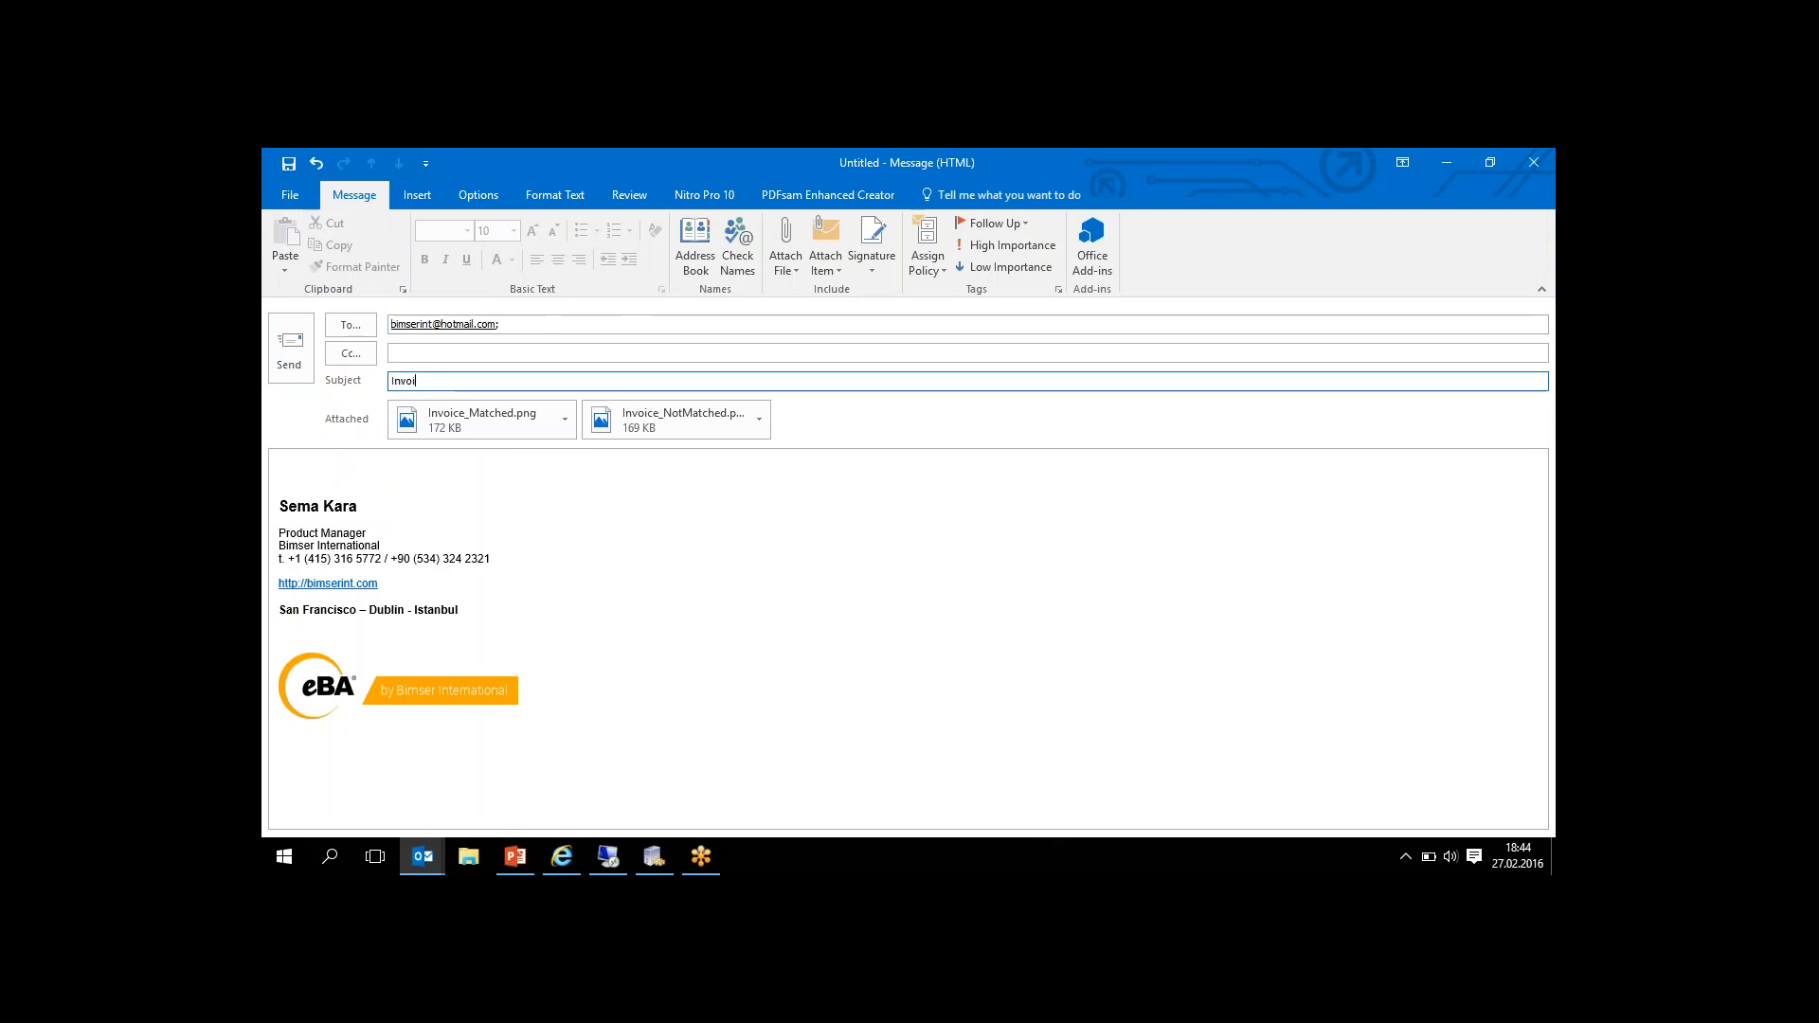
type("ces for Feb 2016")
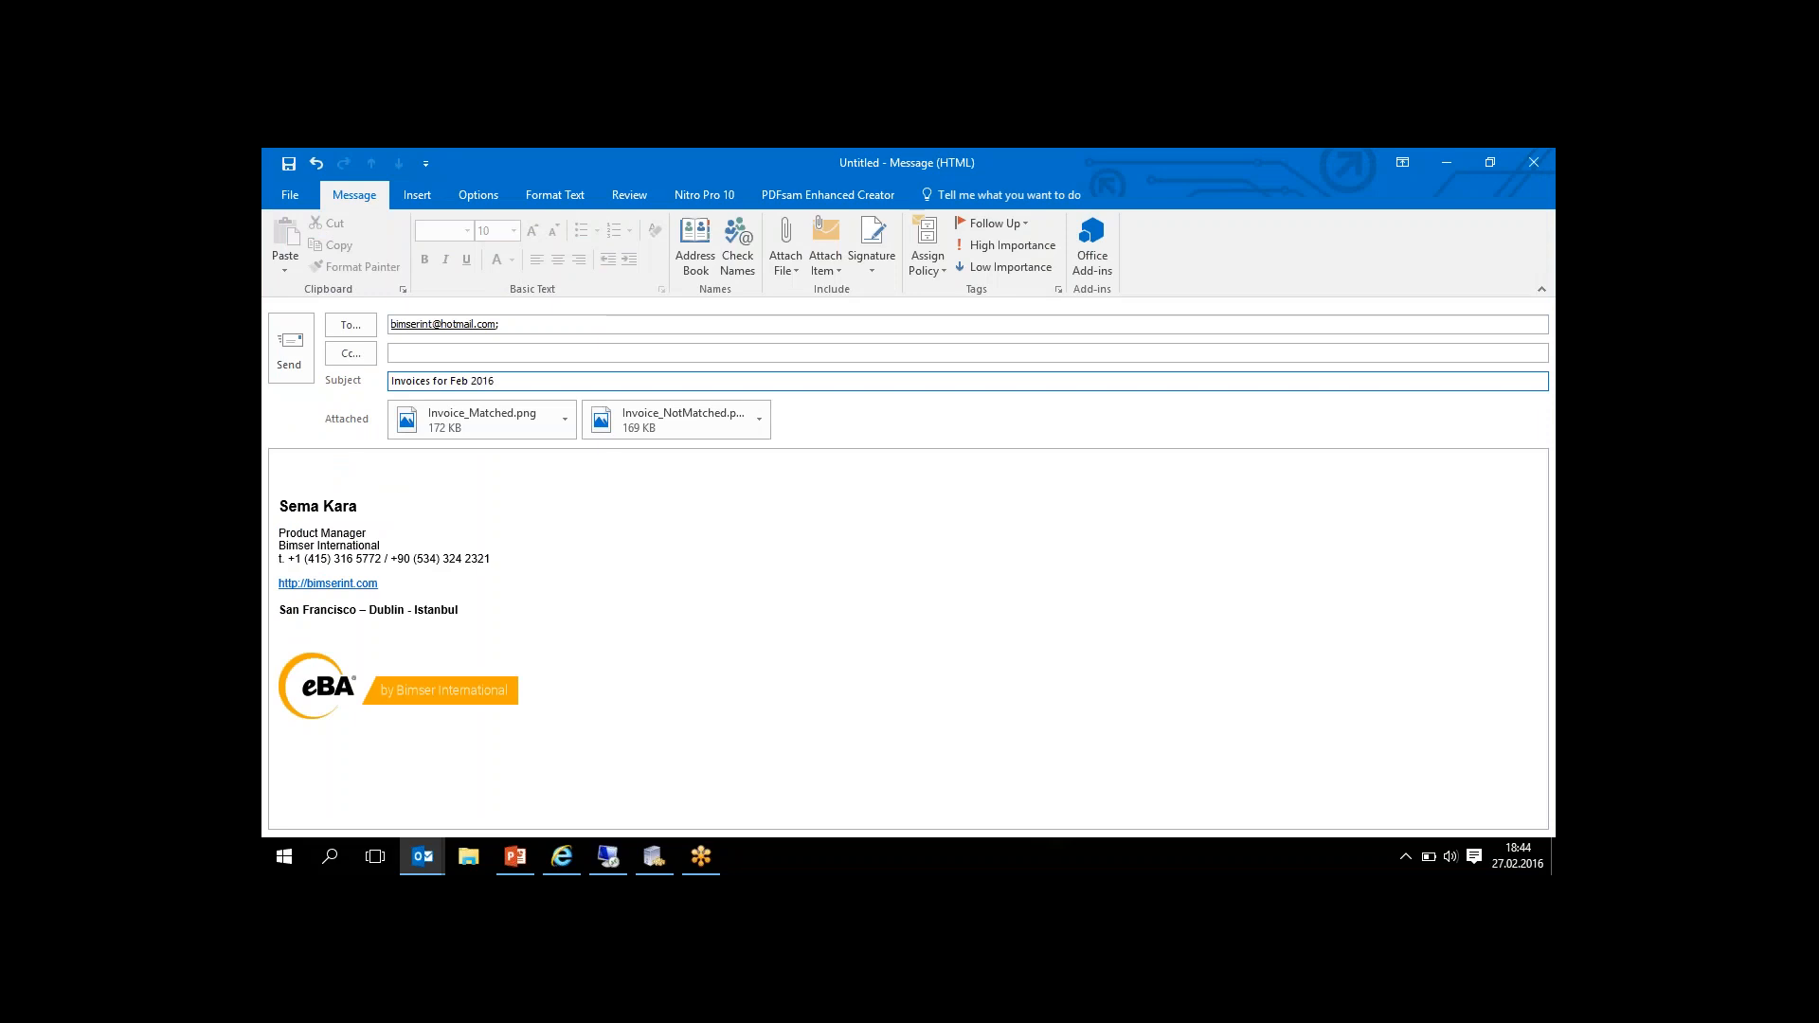
left_click(301, 348)
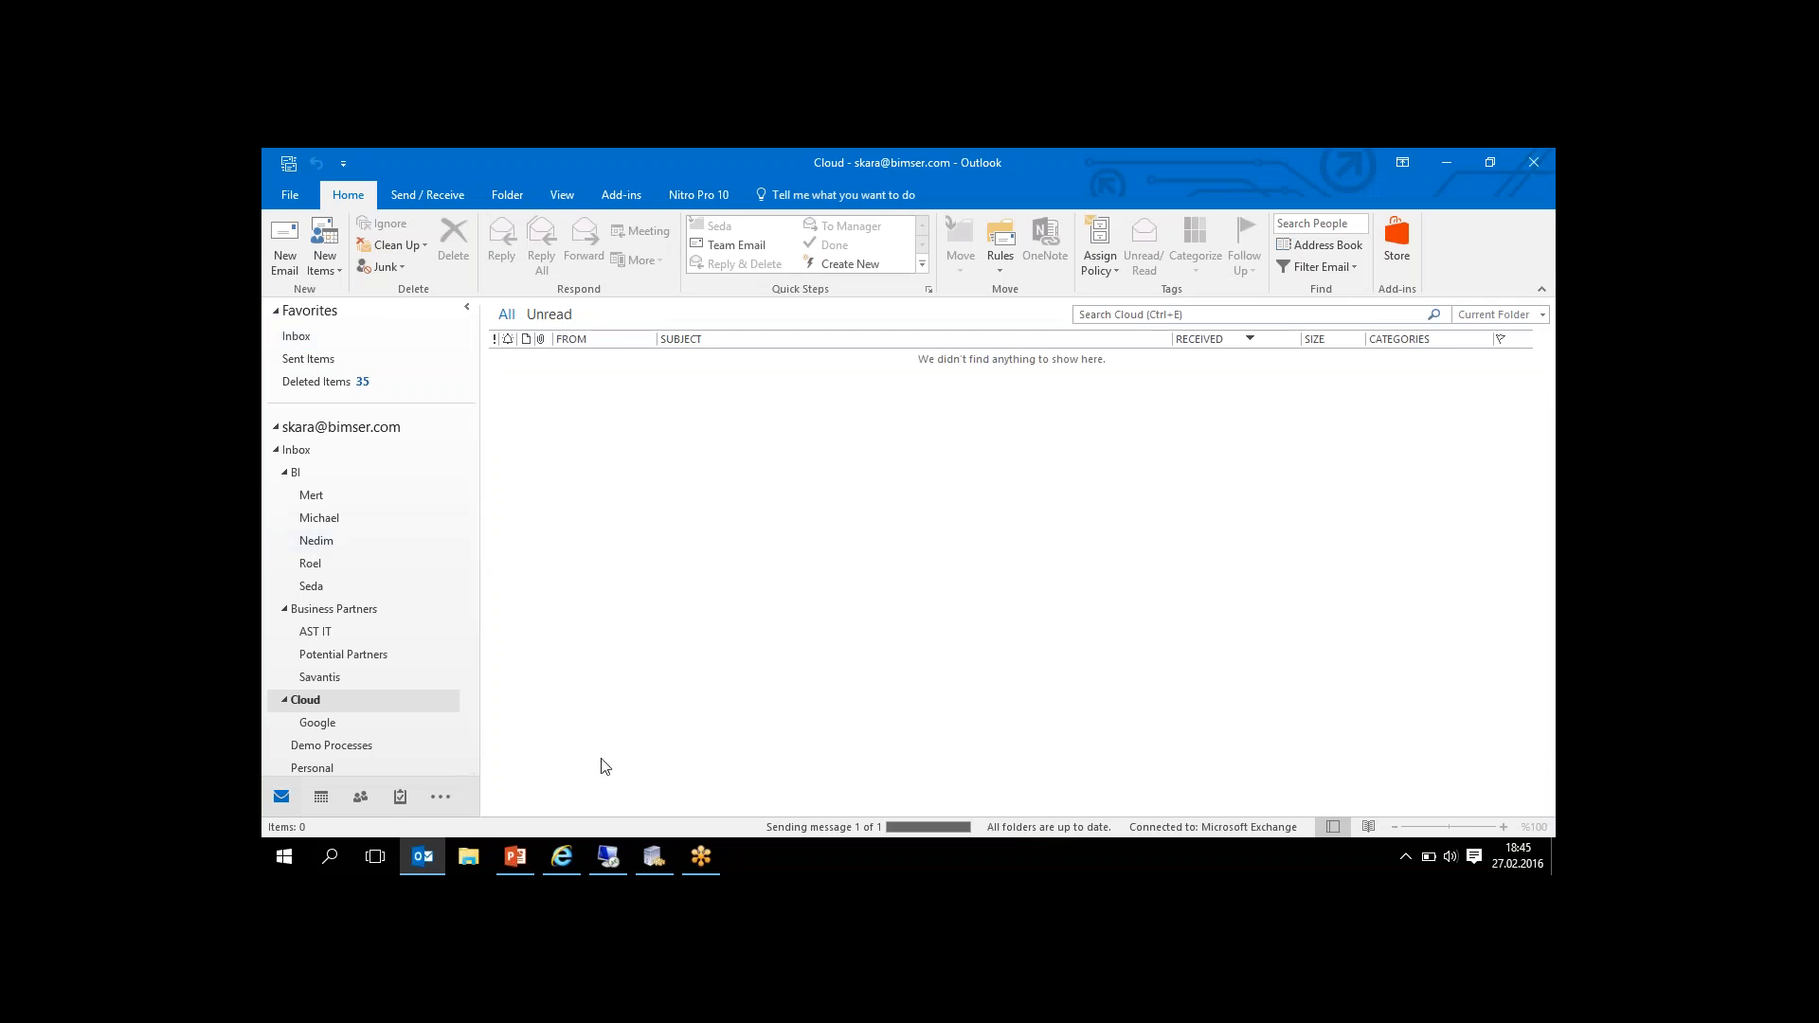
- Switch to the SAP-DEMO remote desktop and check the Demo Invoice Capture folder for the e-mailed invoice images
left_click(616, 867)
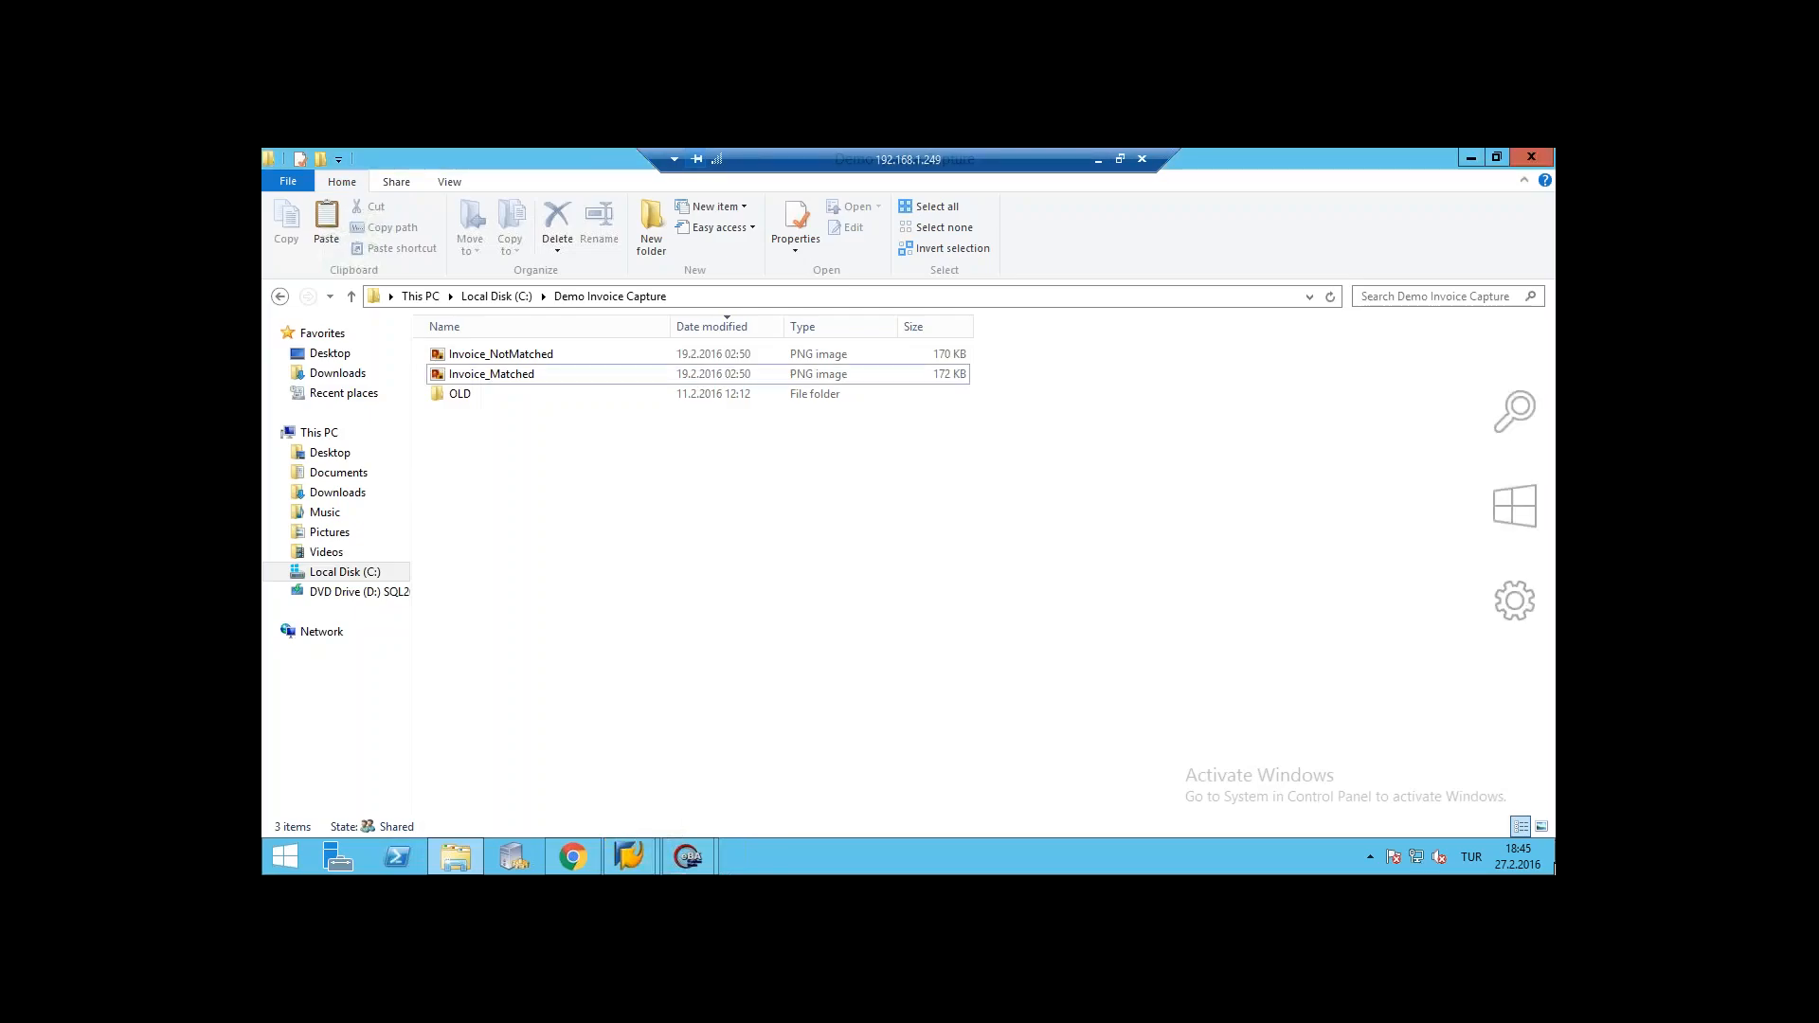
left_click(1550, 855)
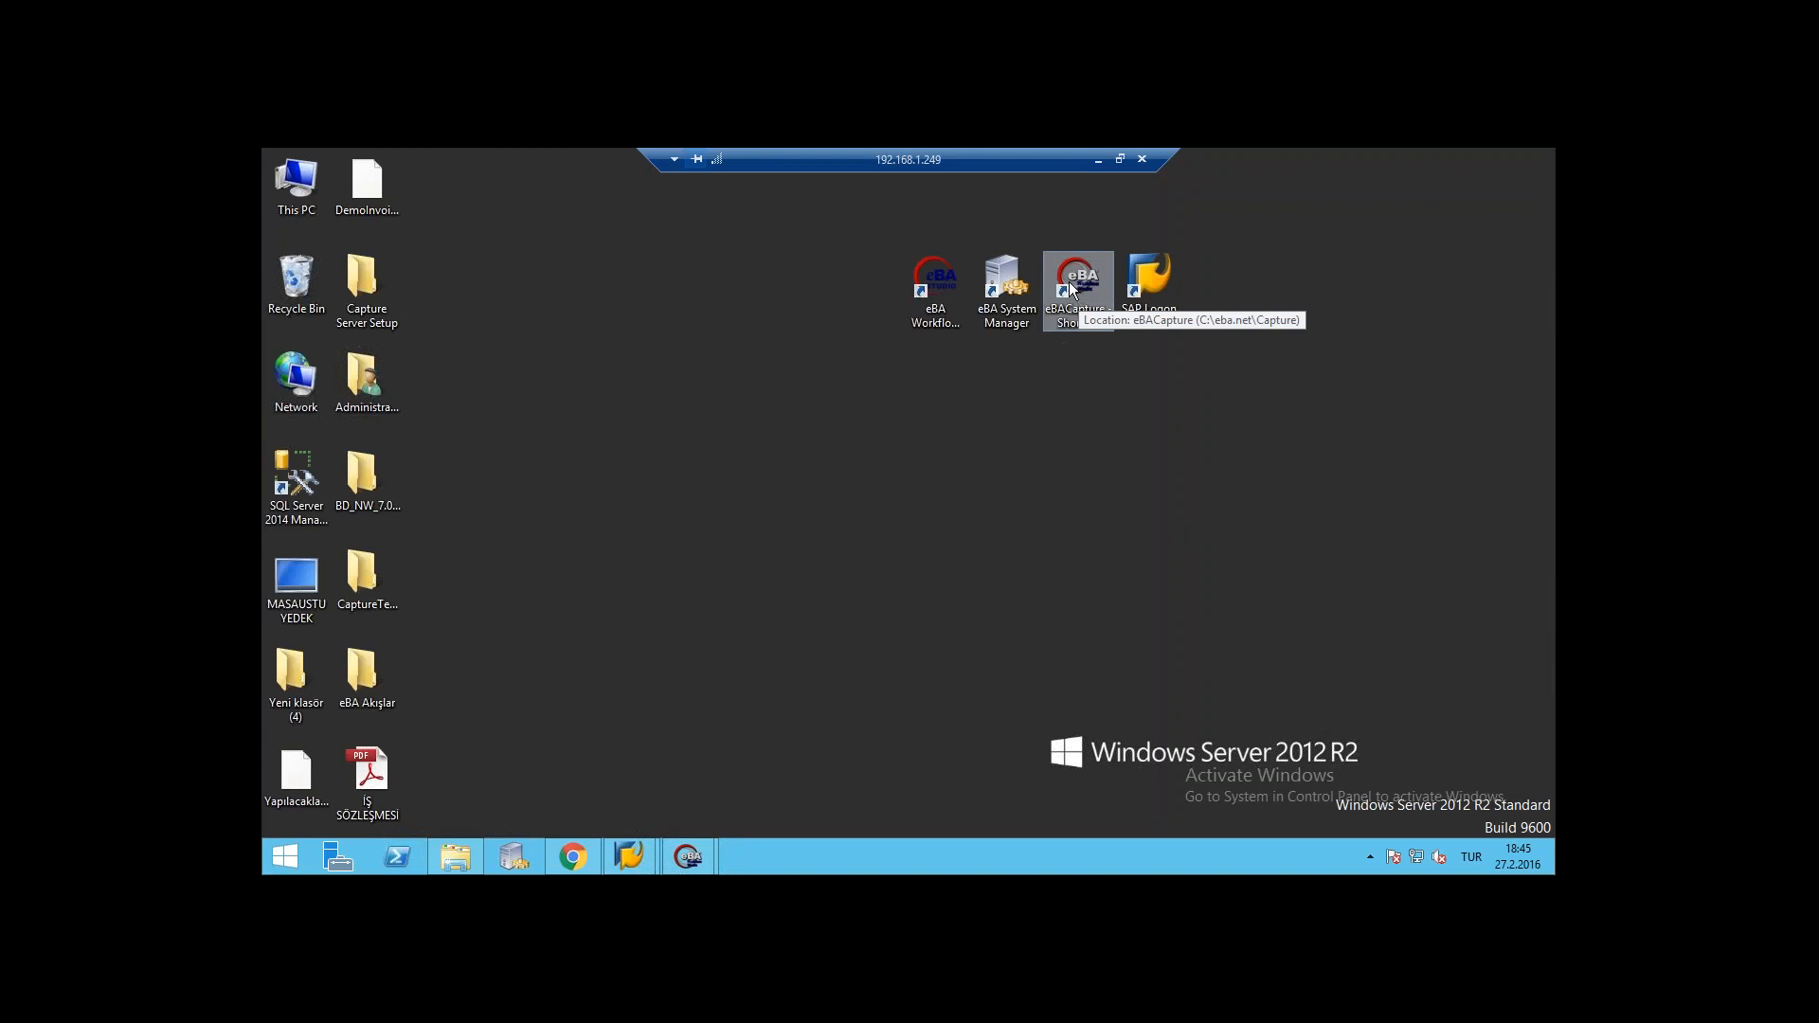
left_click(458, 861)
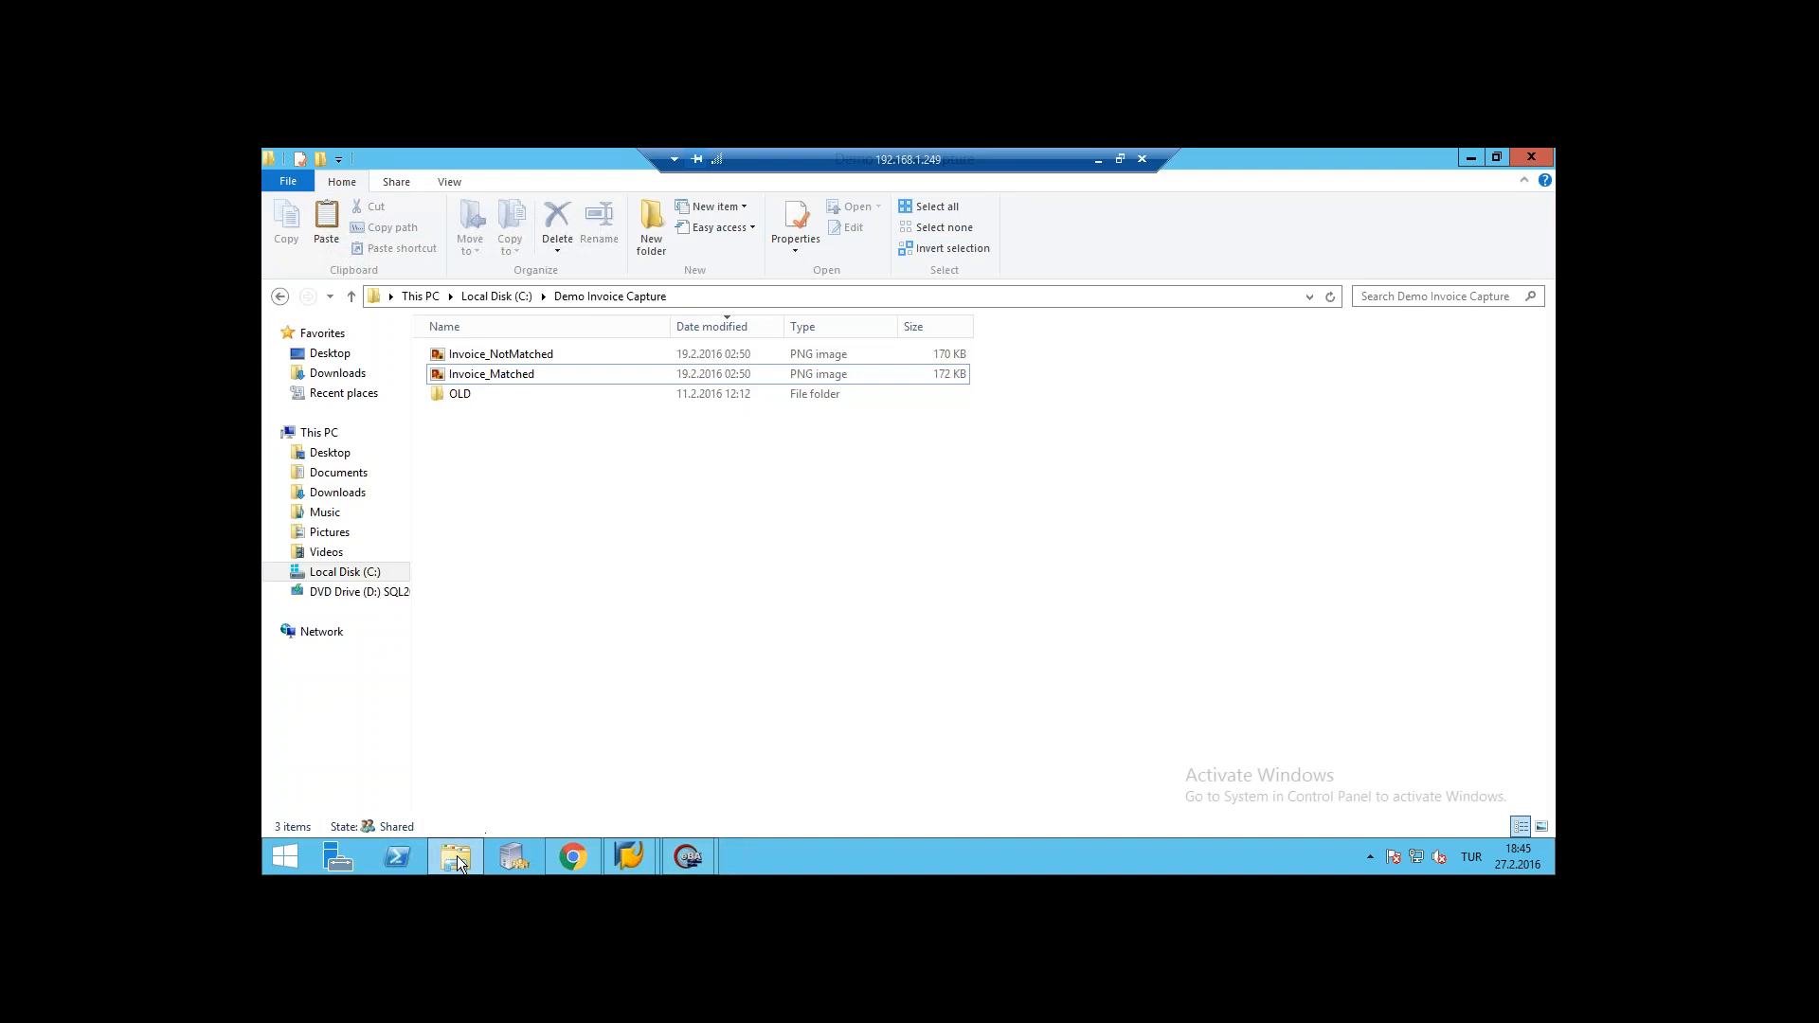
left_click(457, 856)
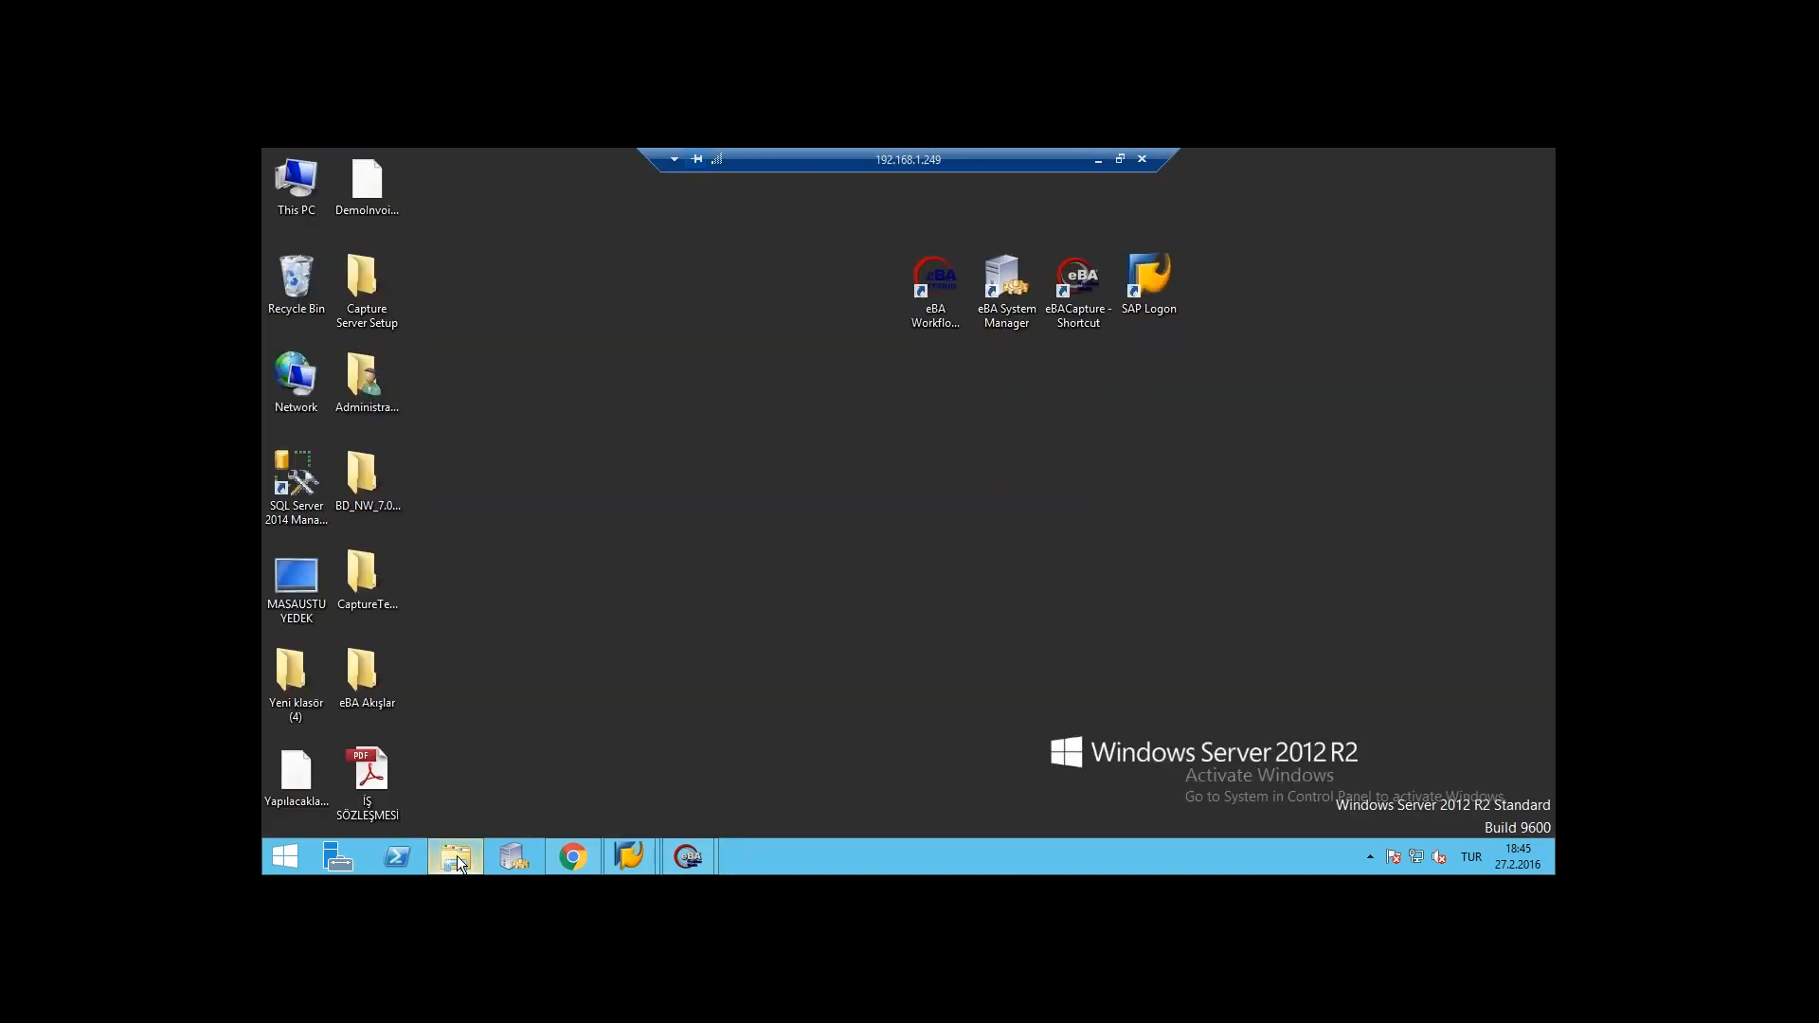
left_click(457, 856)
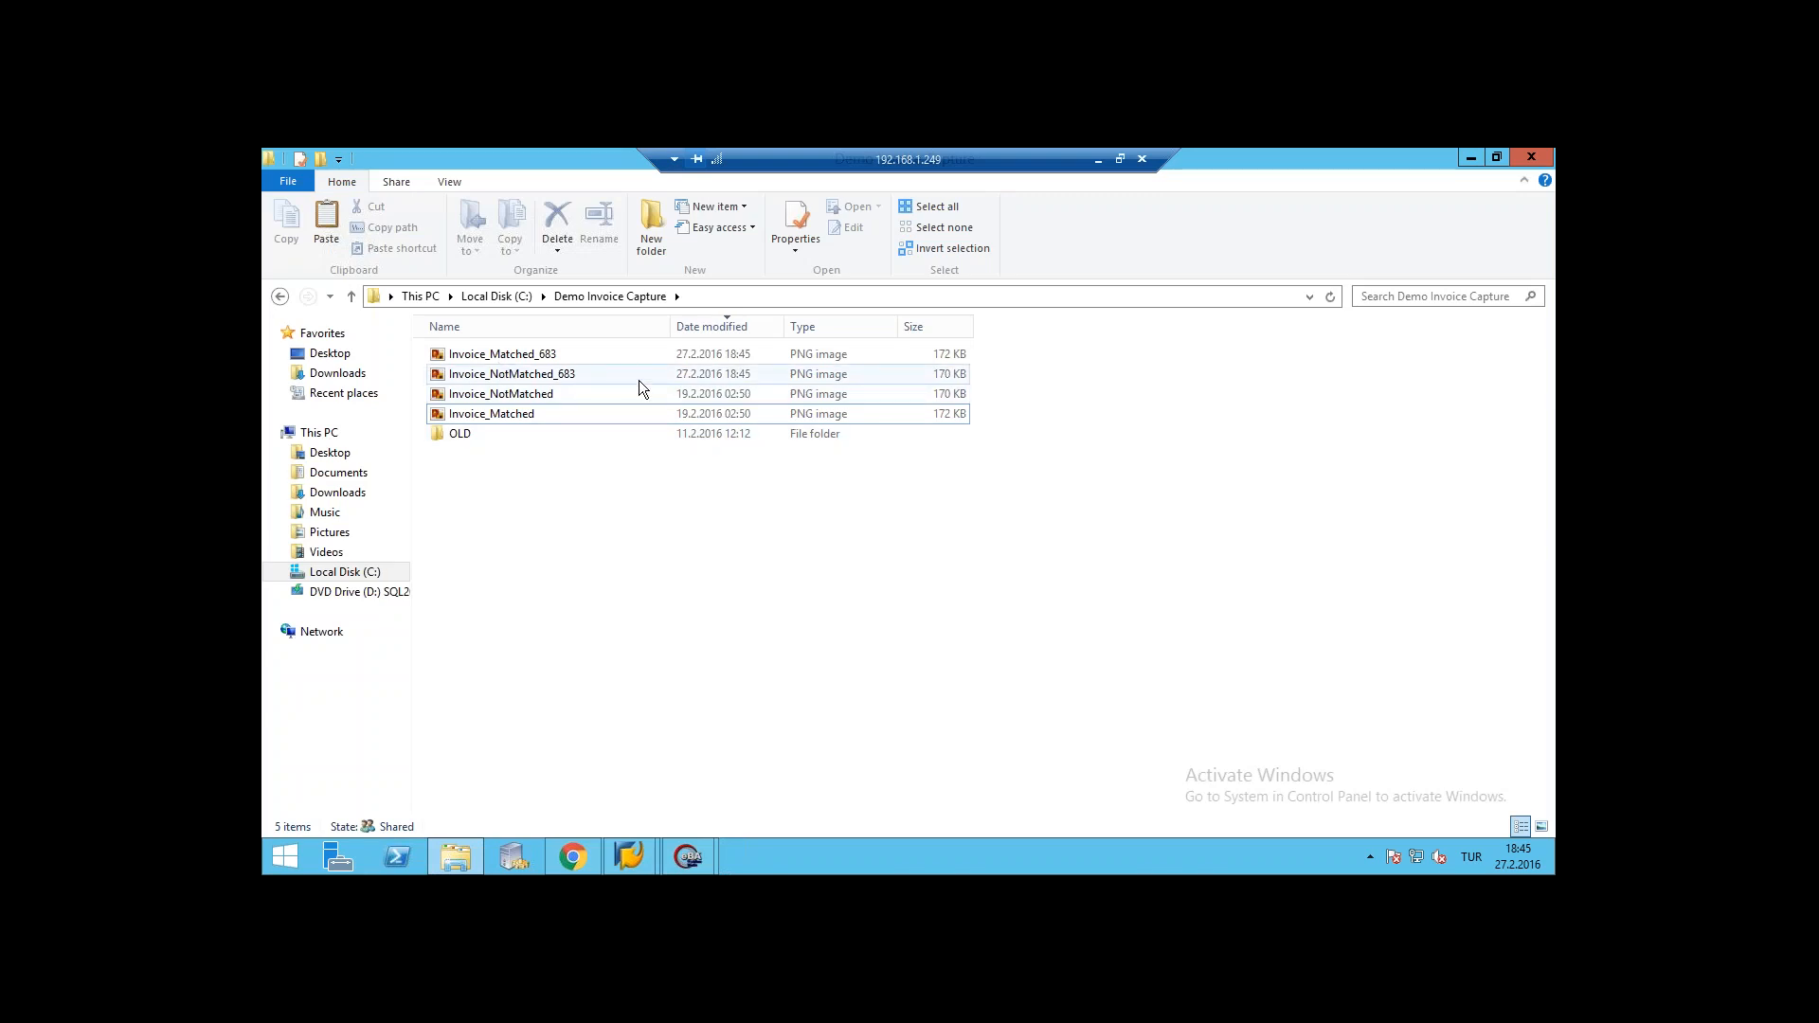
left_click(521, 359)
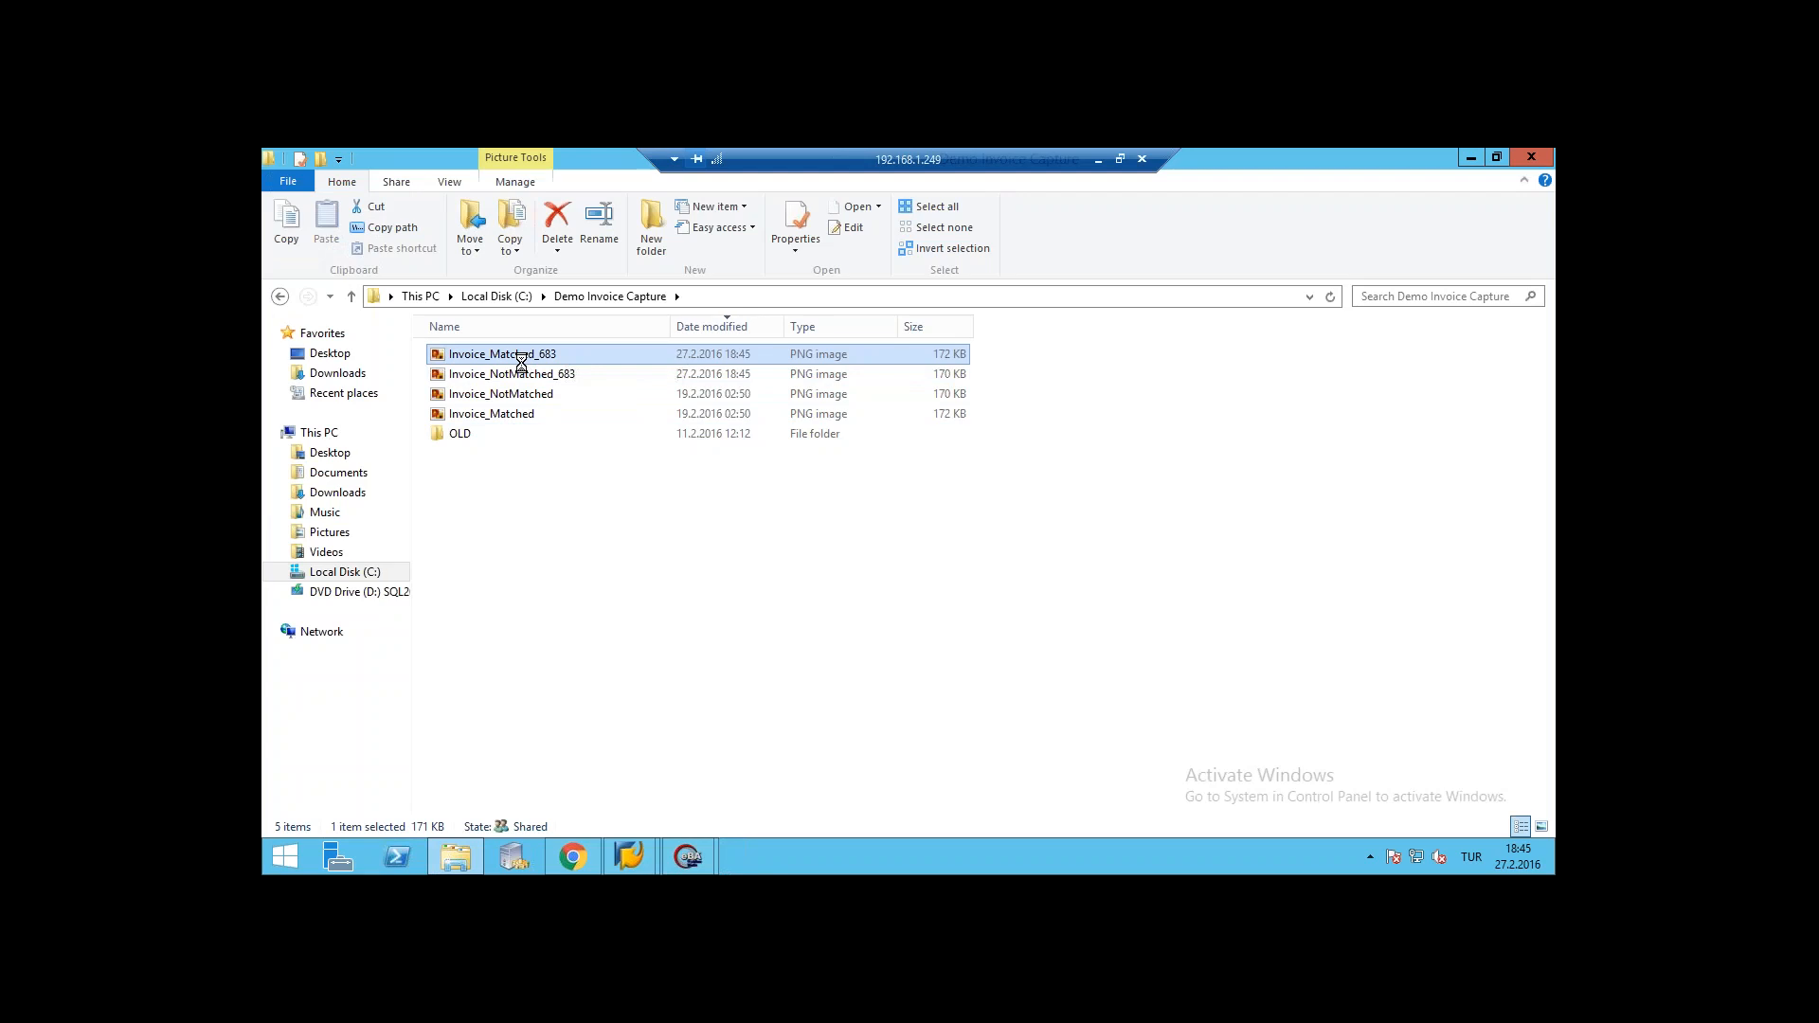
left_click(535, 375)
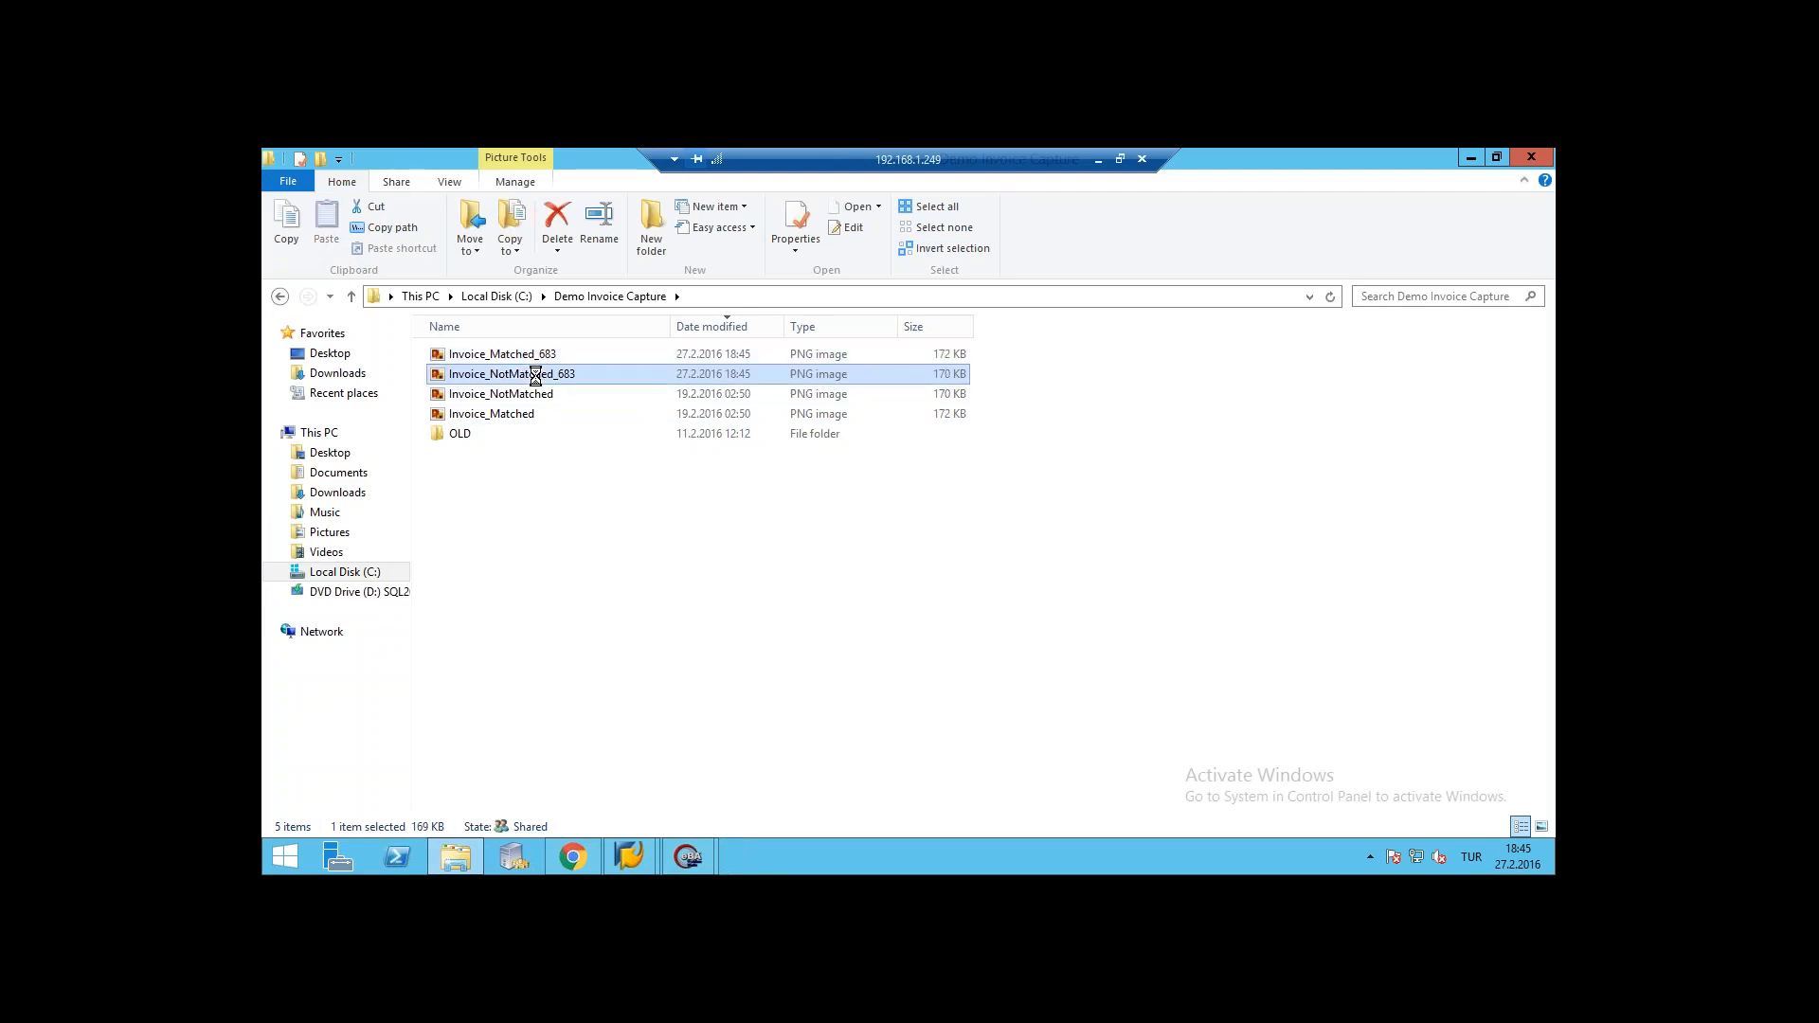
- Launch eBA Capture on the remote desktop and sign in to the PRODUCTION server with the remembered admin login
left_click(696, 860)
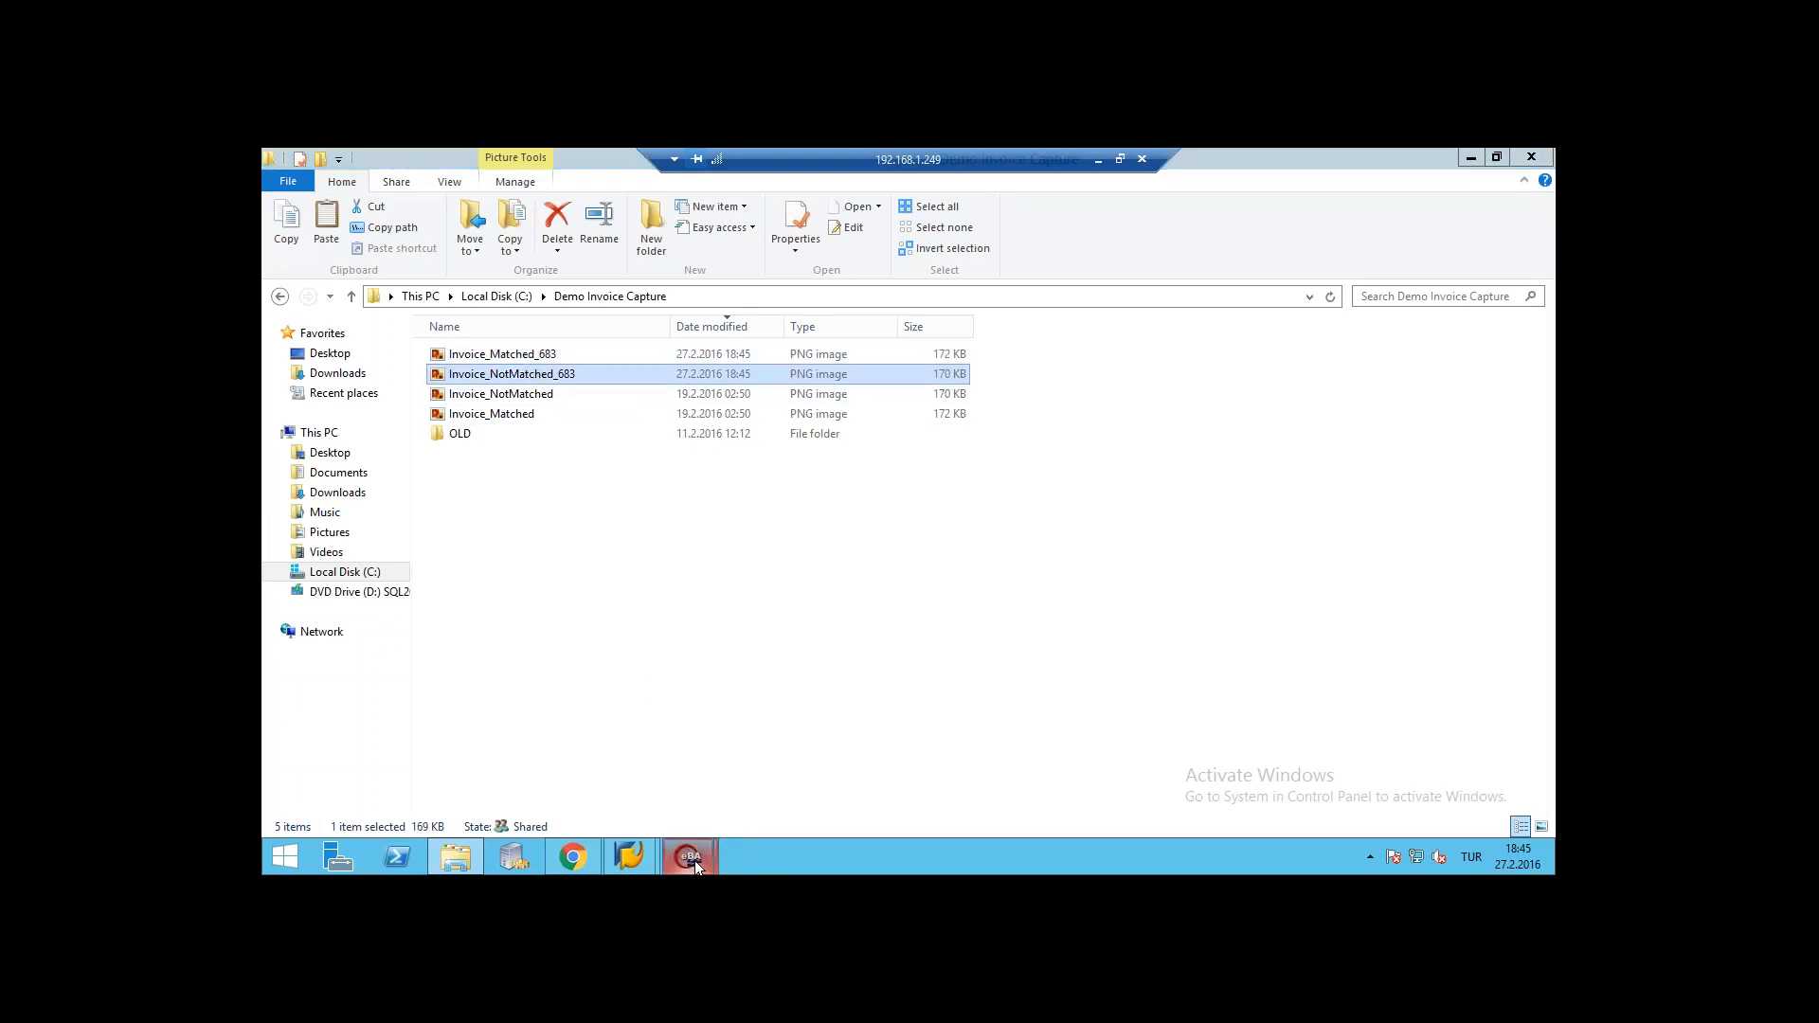
left_click(783, 791)
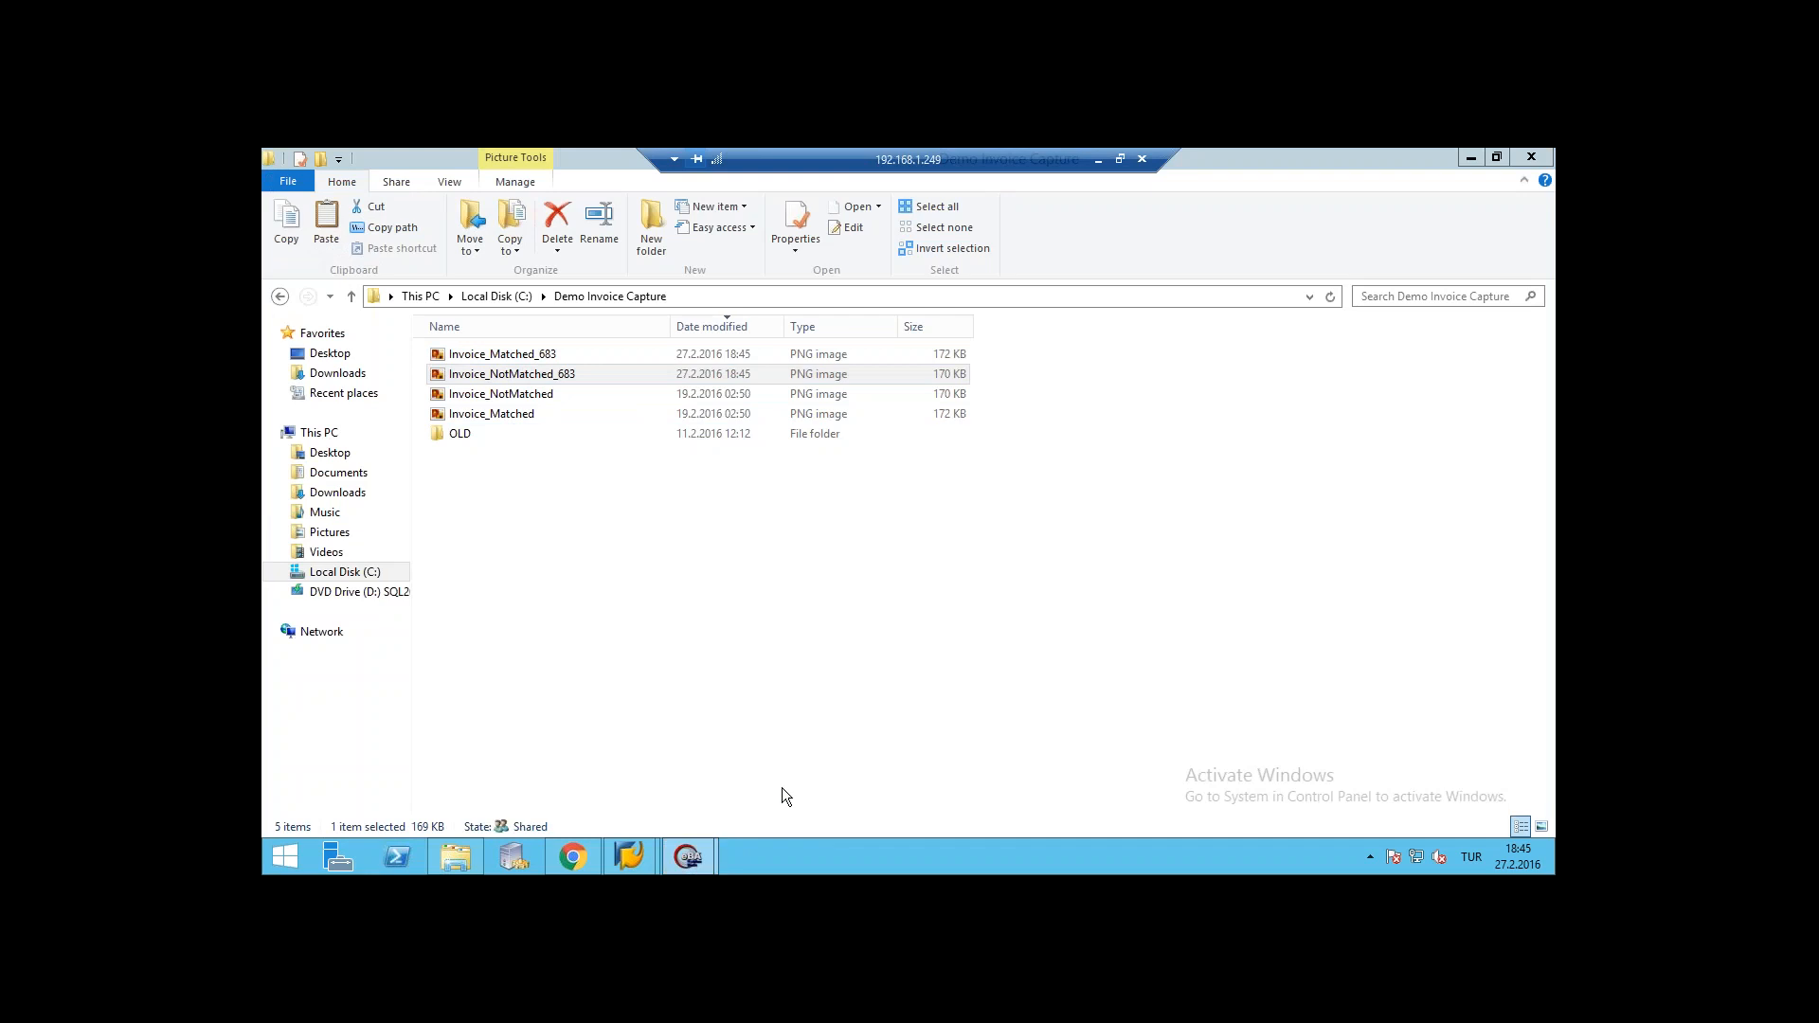
left_click(1470, 158)
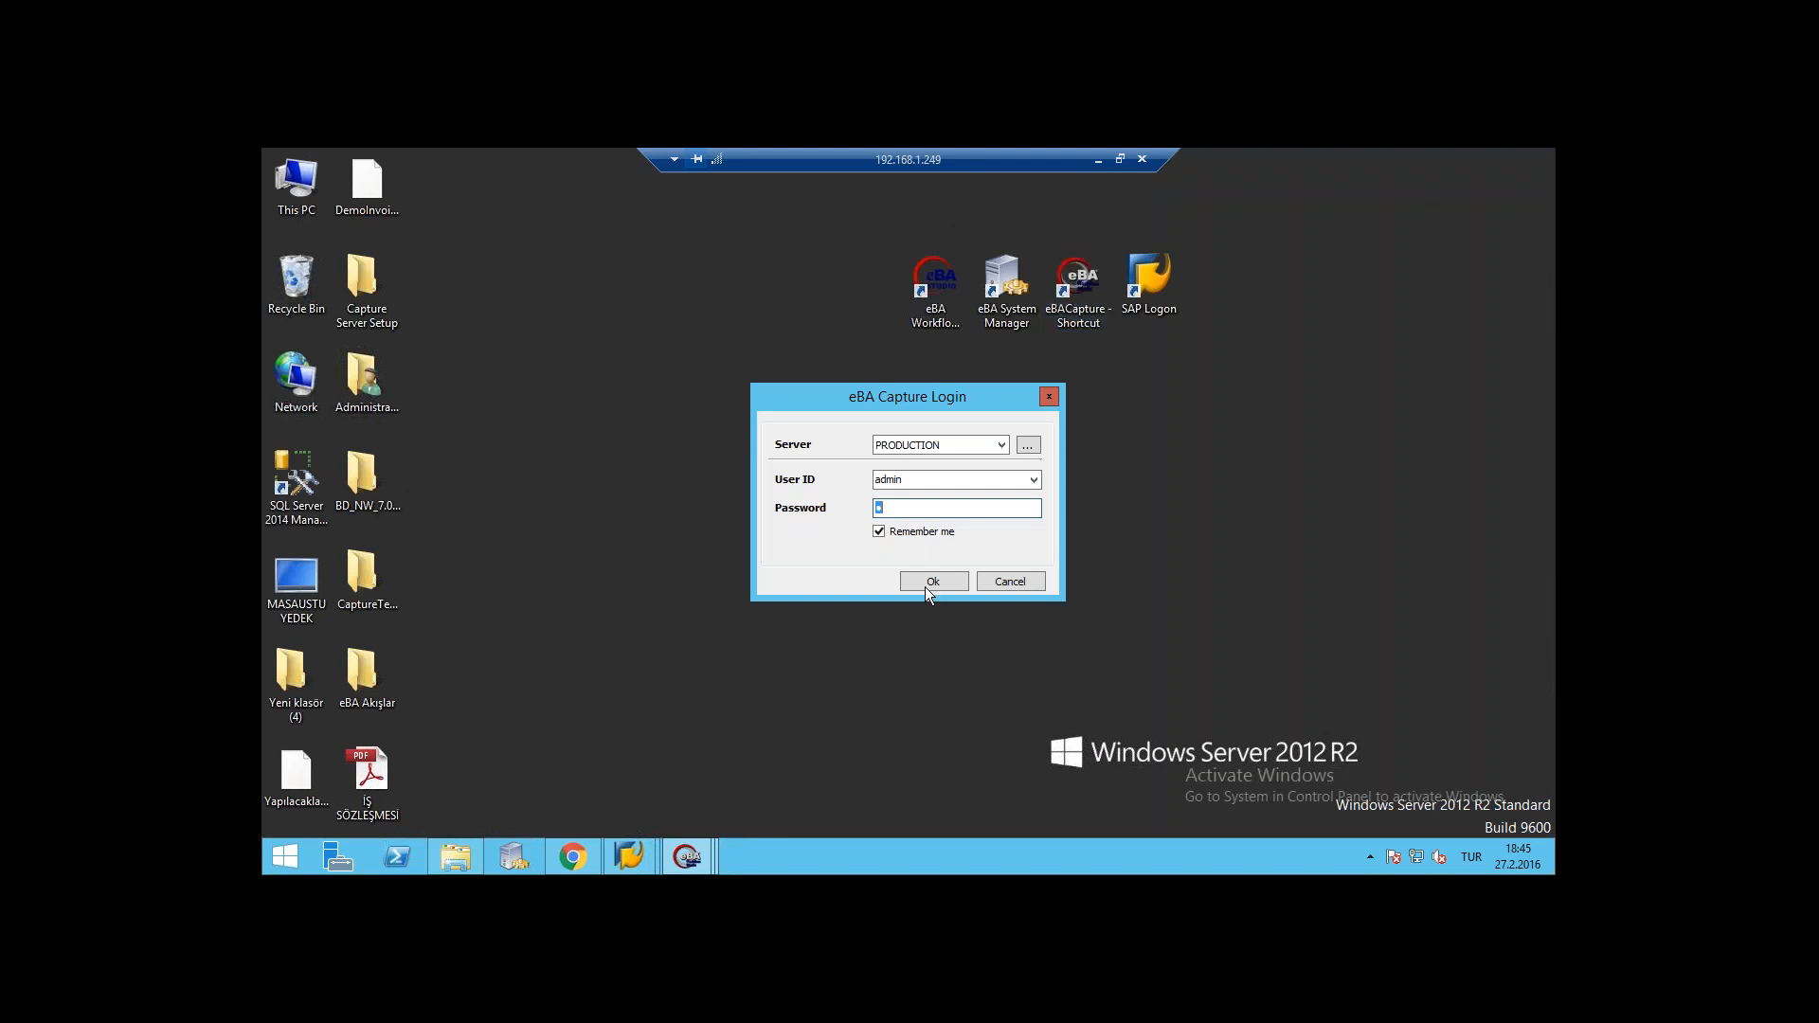
left_click(925, 587)
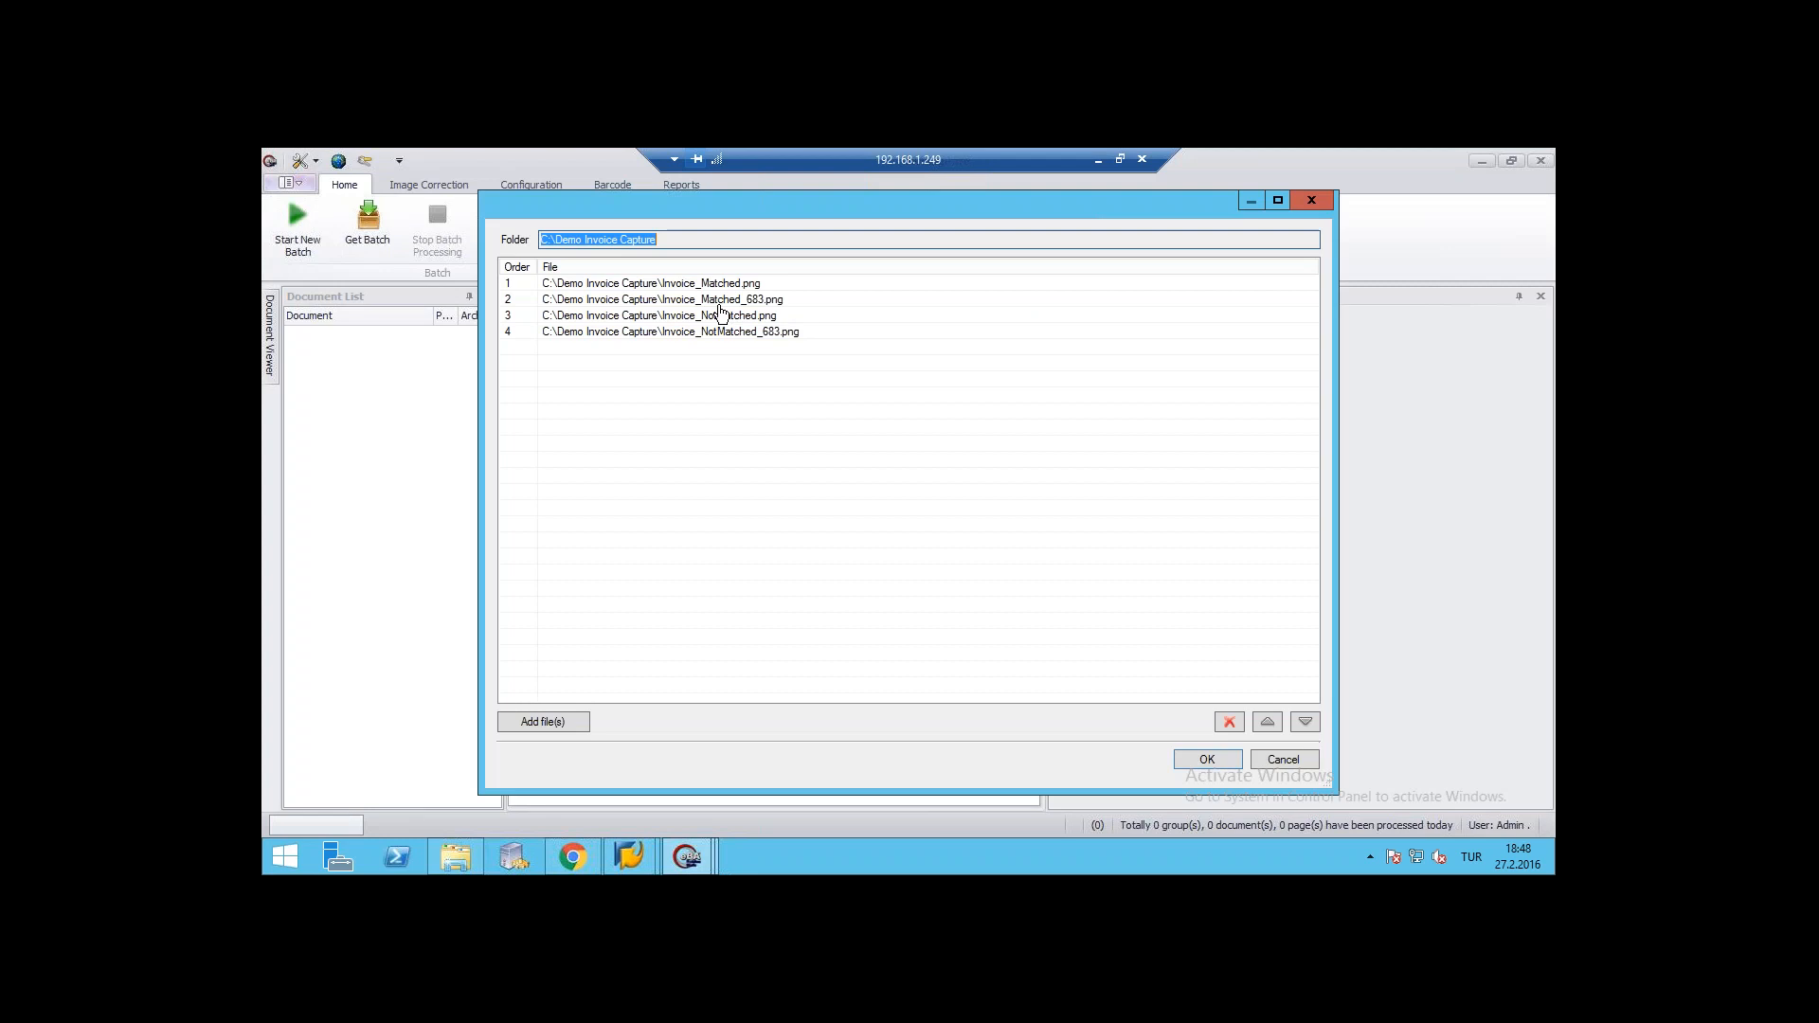
- Load a new InvoiceDemo batch from the Demo Invoice Capture folder, excluding Invoice_Matched_683.png and Invoice_NotMatched_683.png
left_click(724, 300)
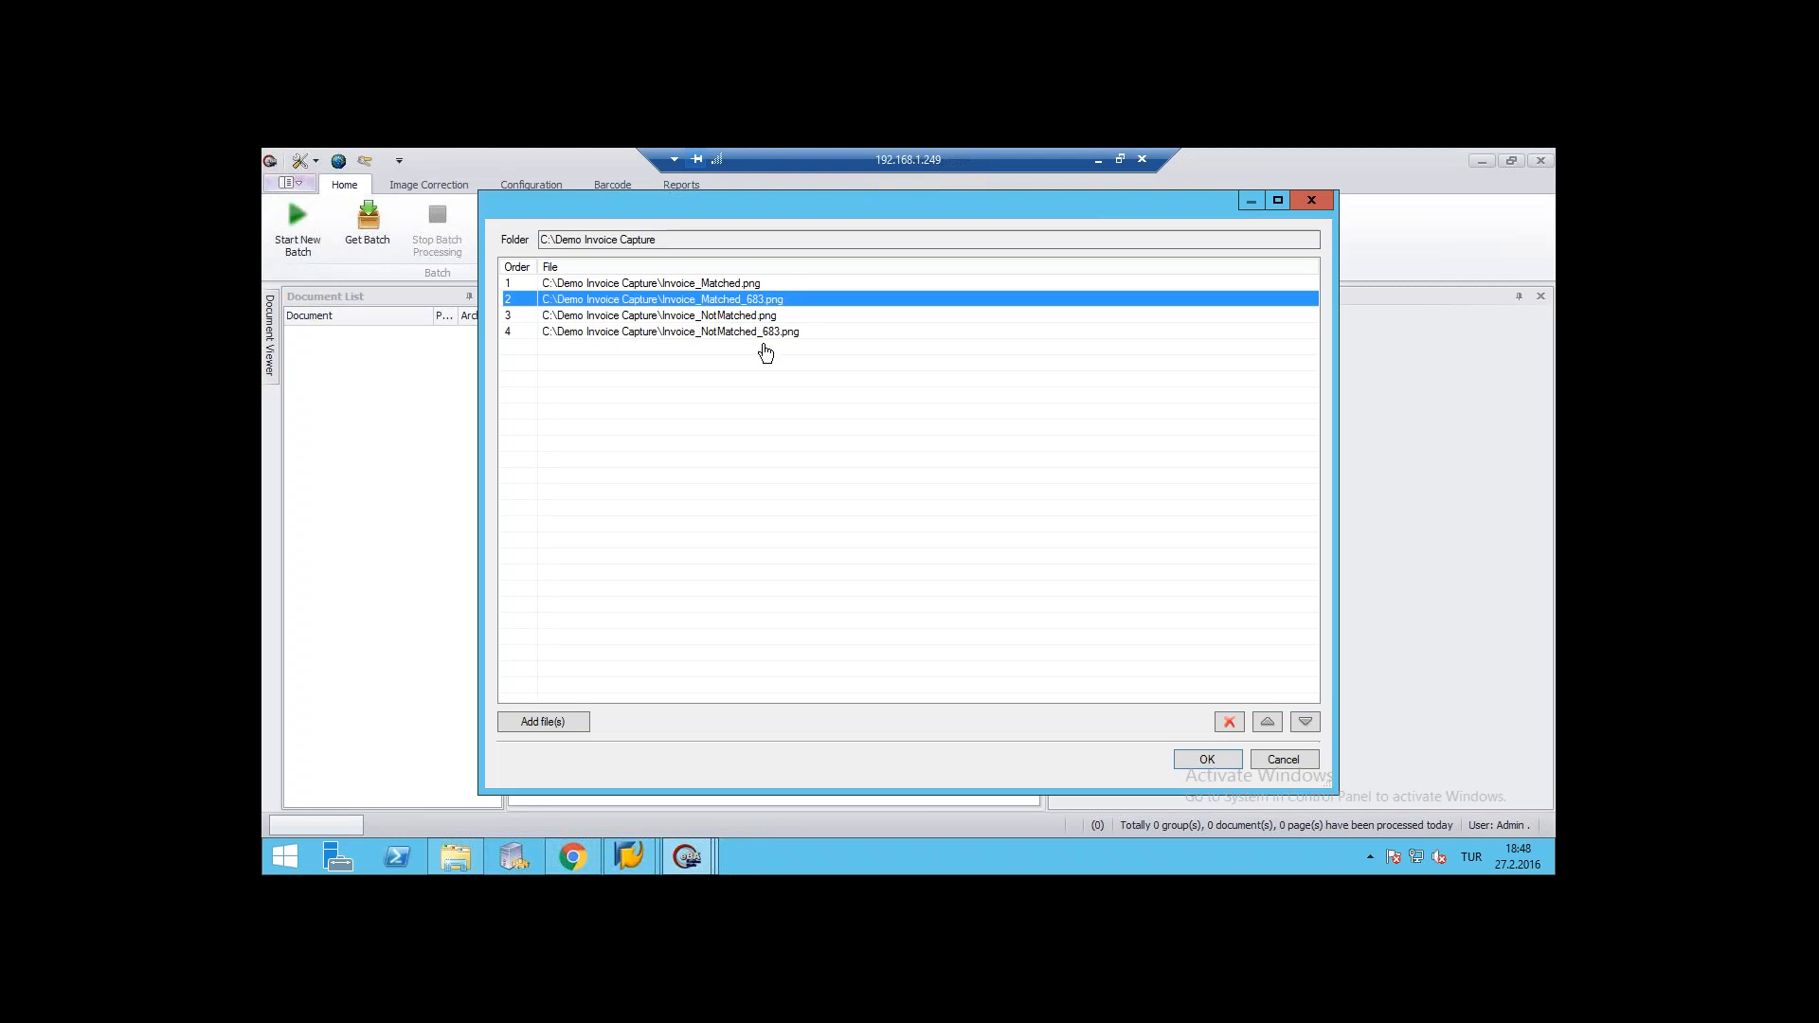
left_click(741, 332, "ctrl")
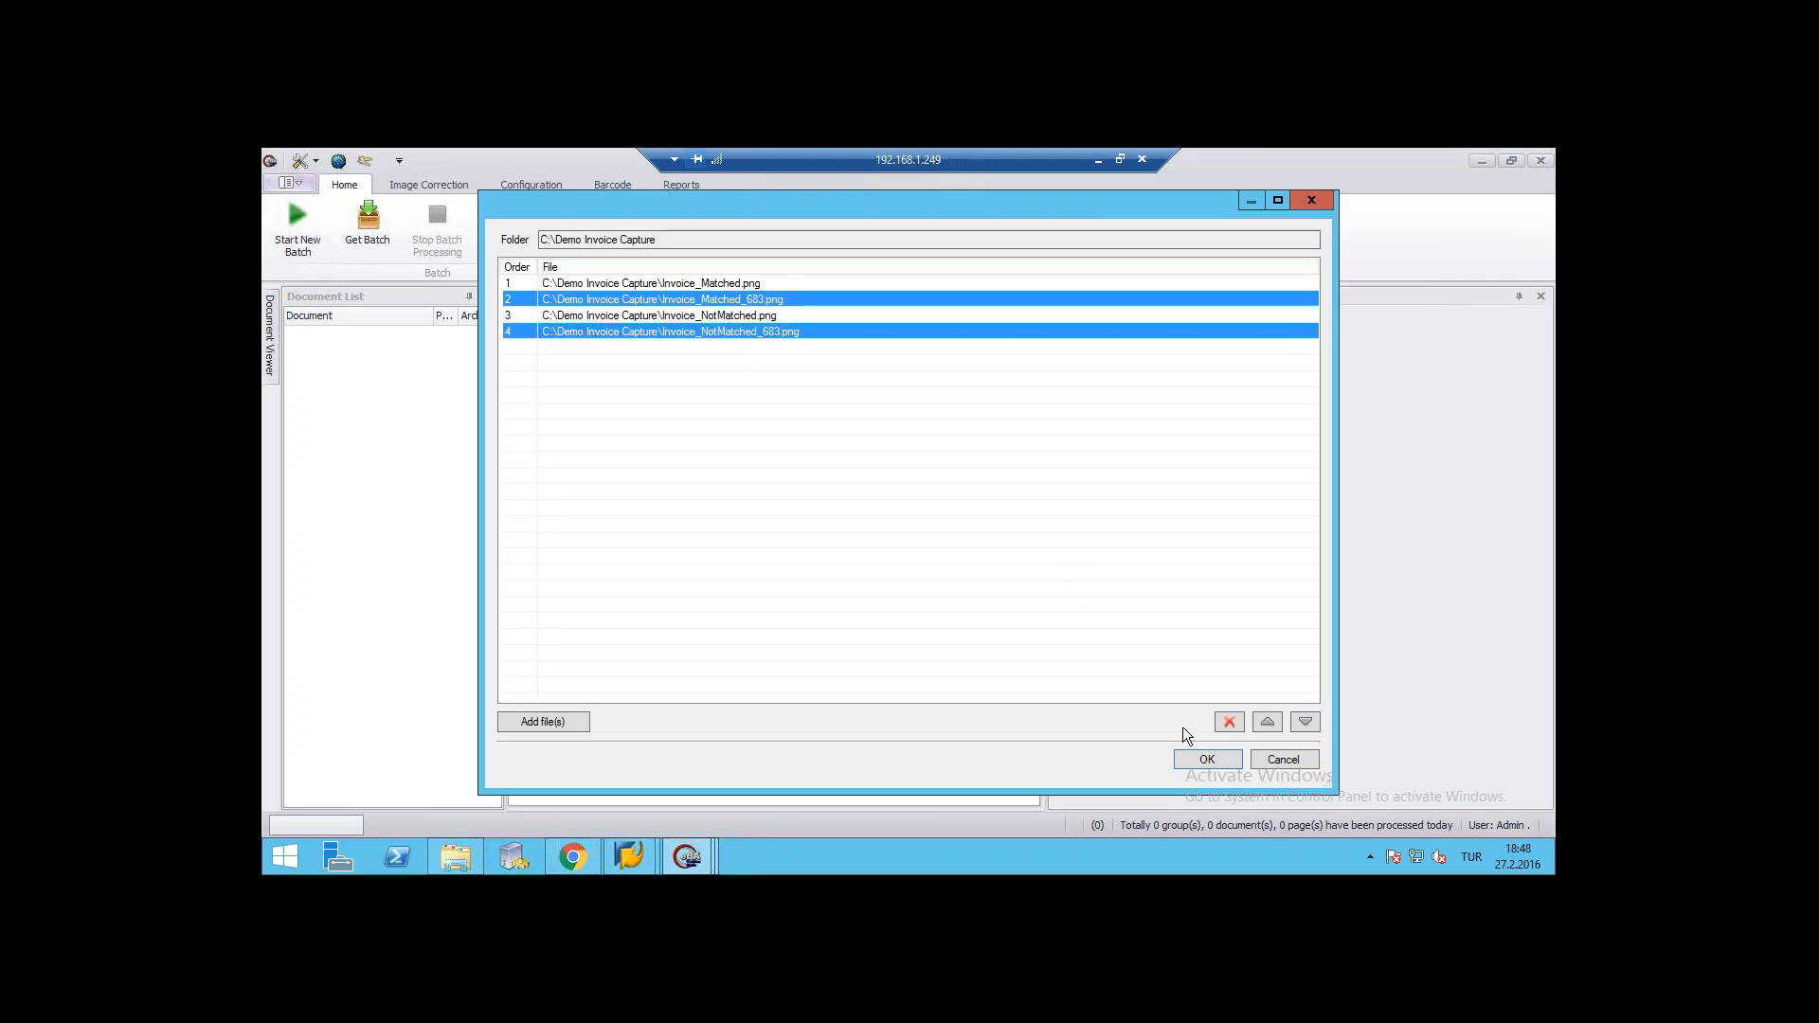
left_click(1228, 722)
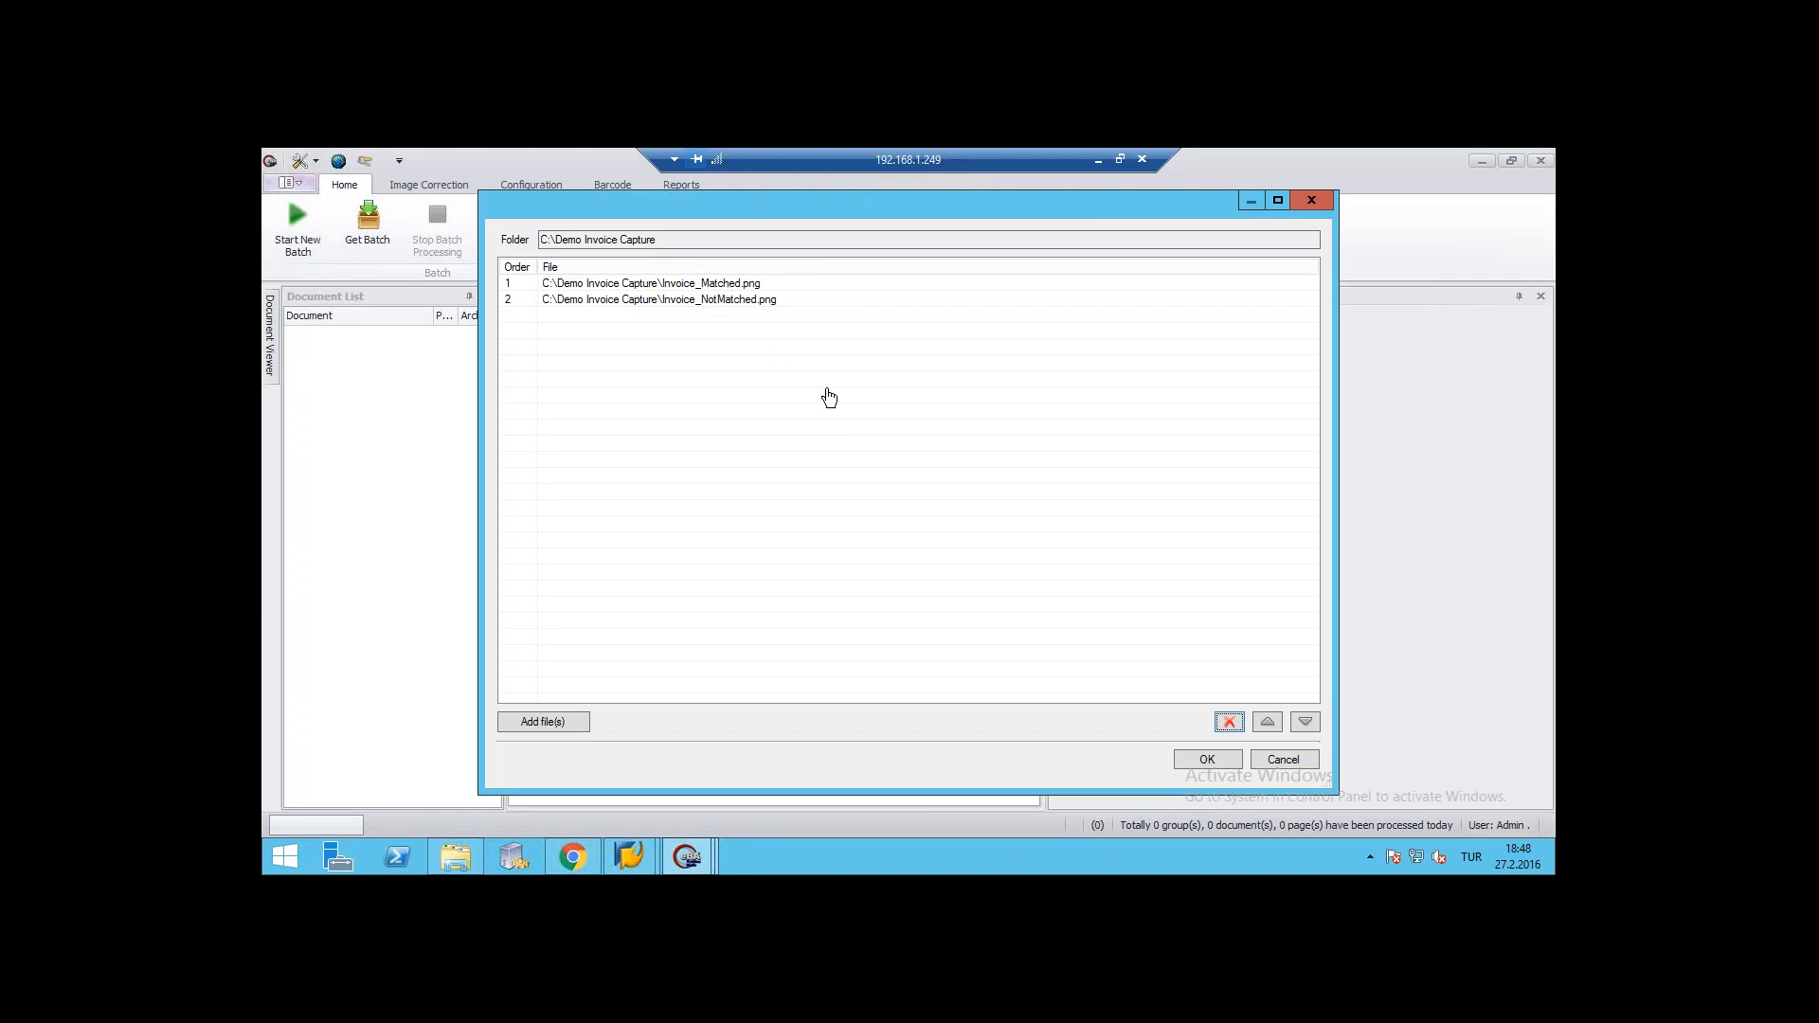
left_click(1205, 758)
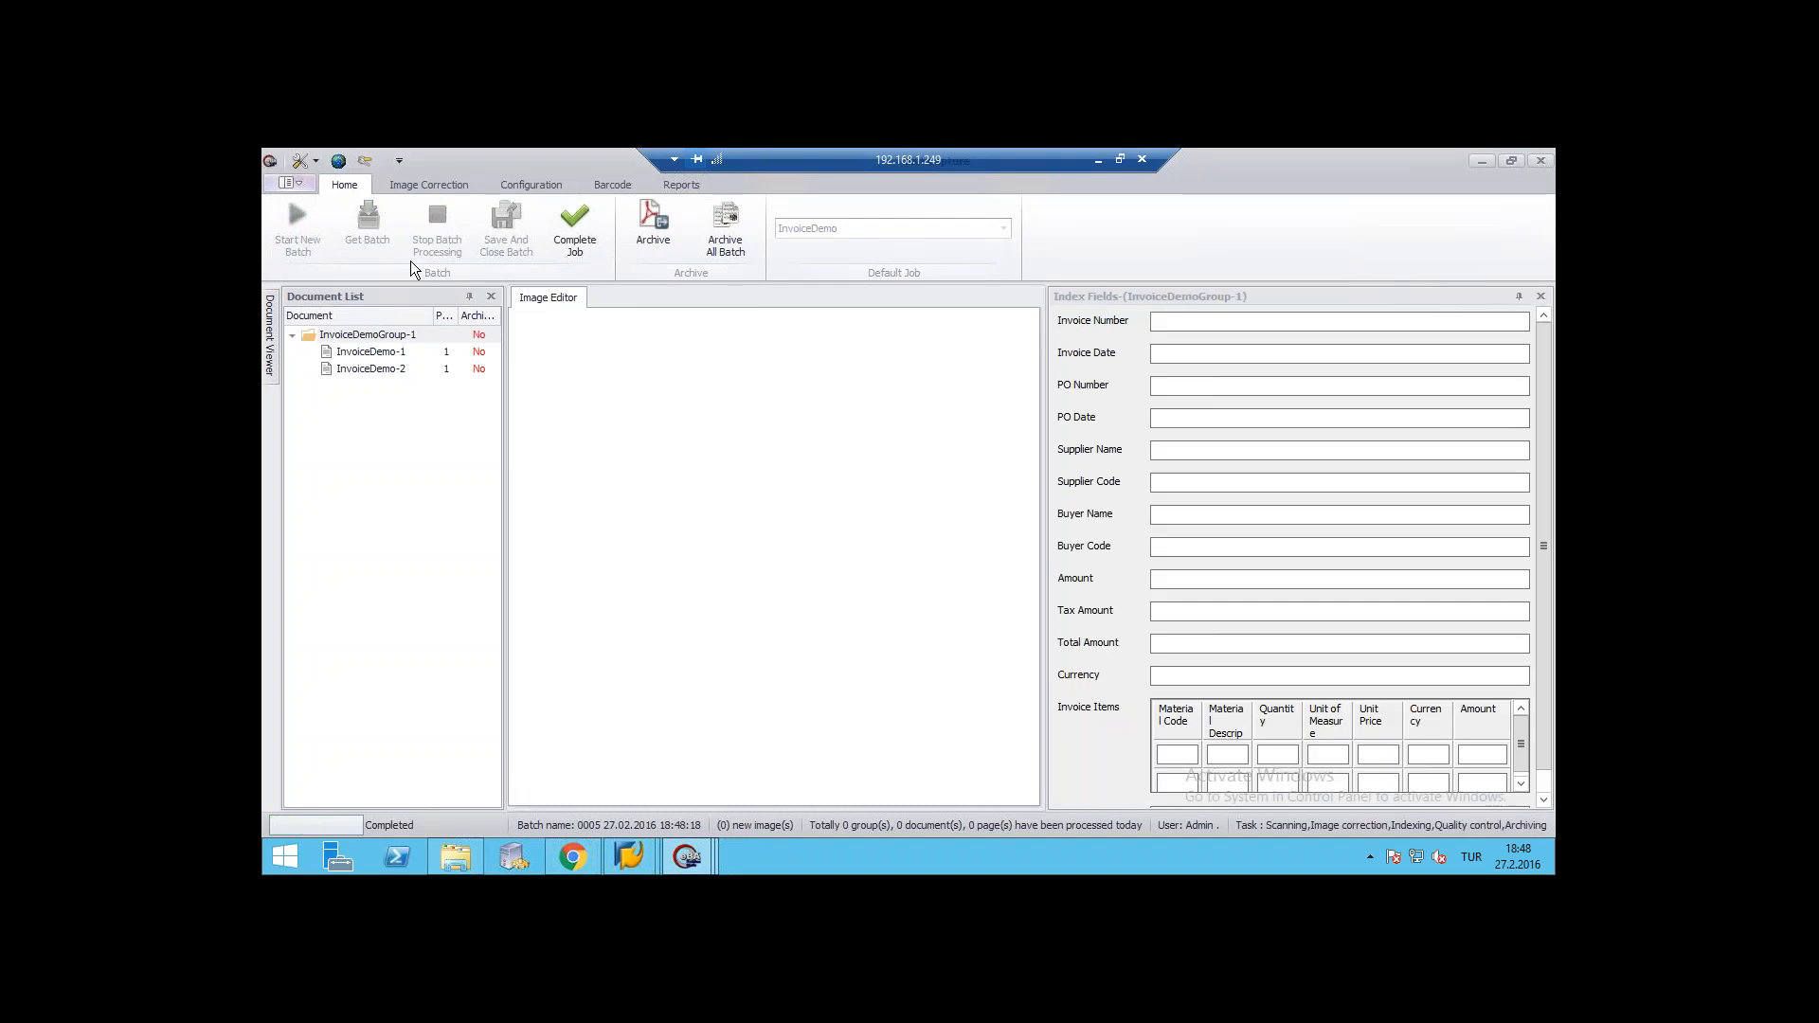
- Examine the index fields extracted for InvoiceDemo-1 and InvoiceDemo-2, including the second invoice's supplier name and code
left_click(364, 355)
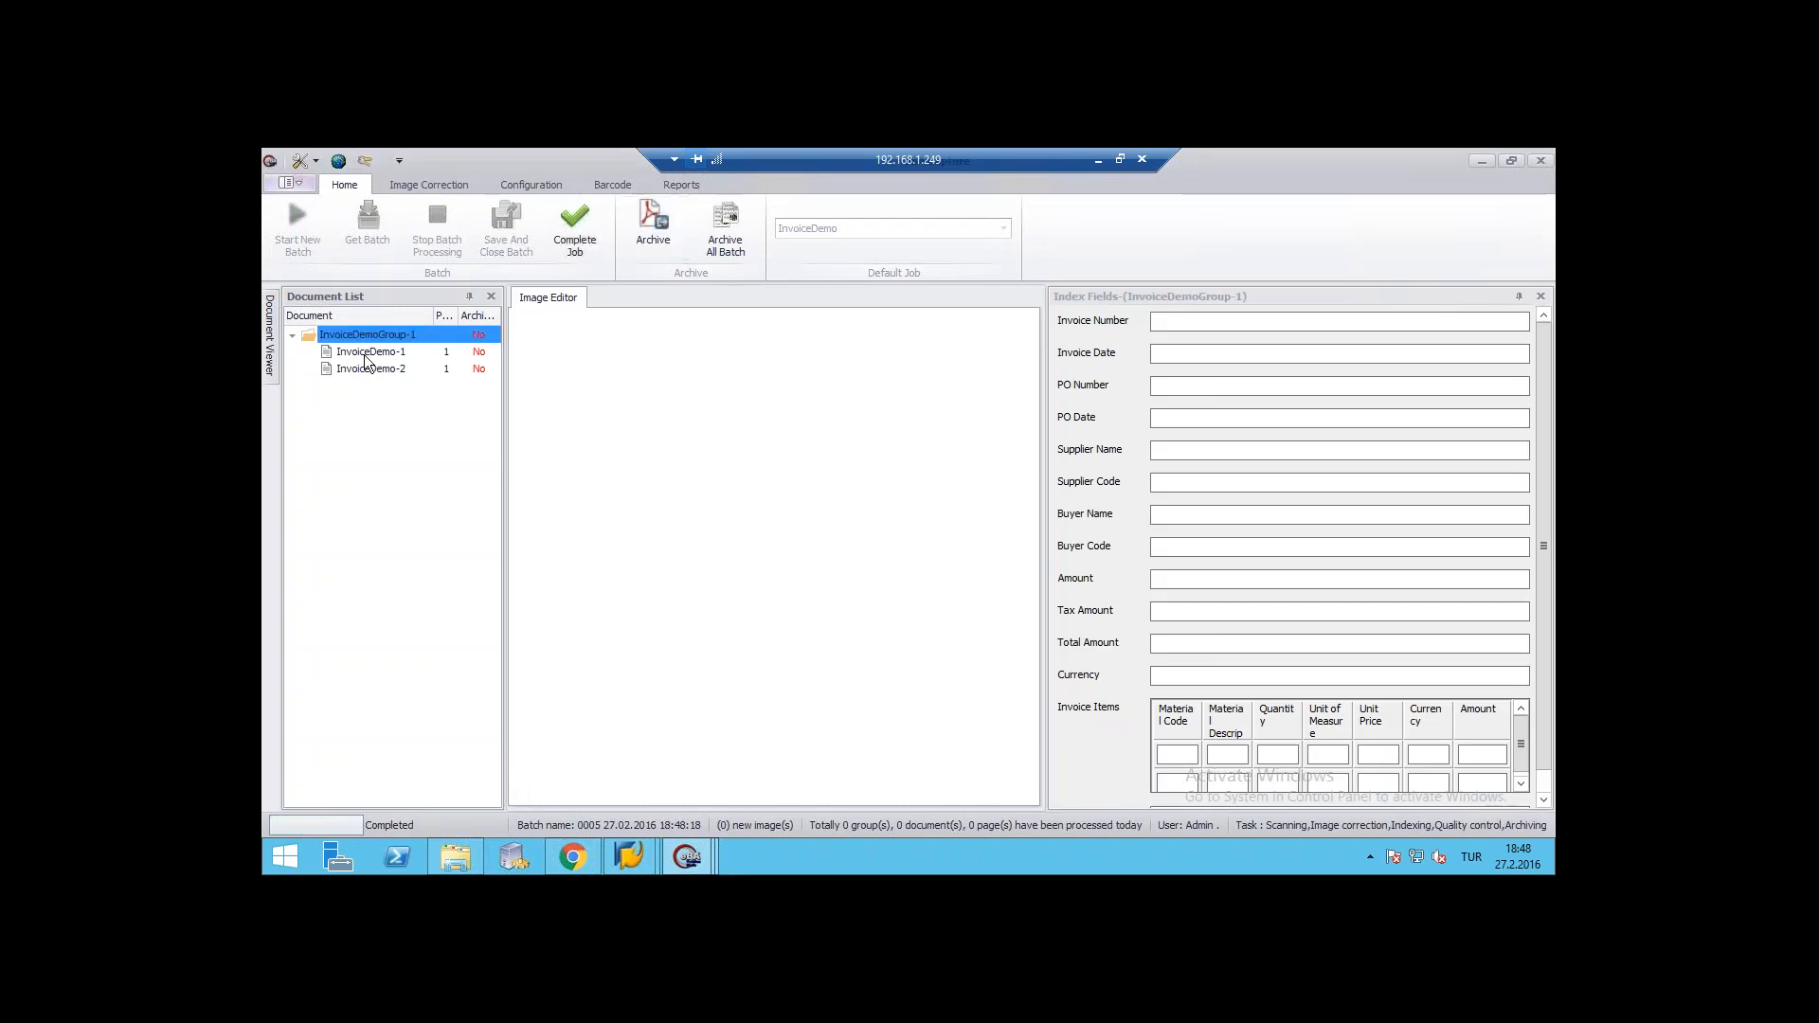
left_click(364, 355)
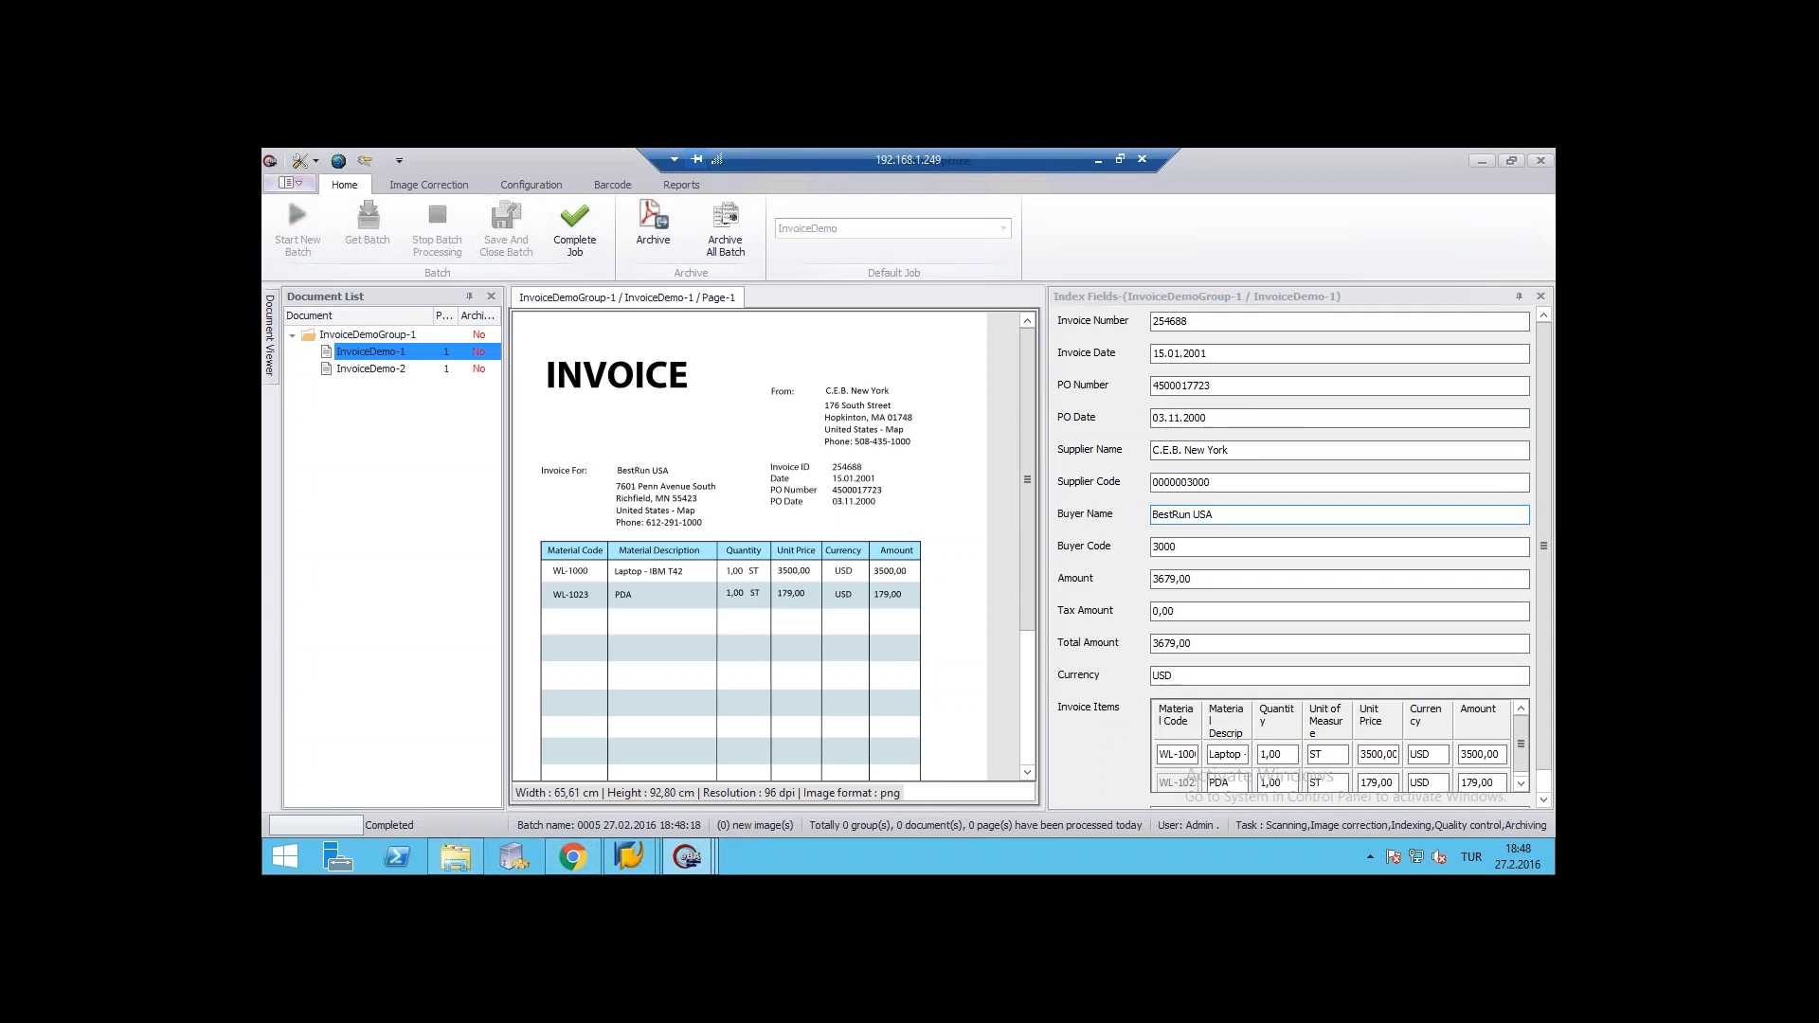
left_click(1180, 515)
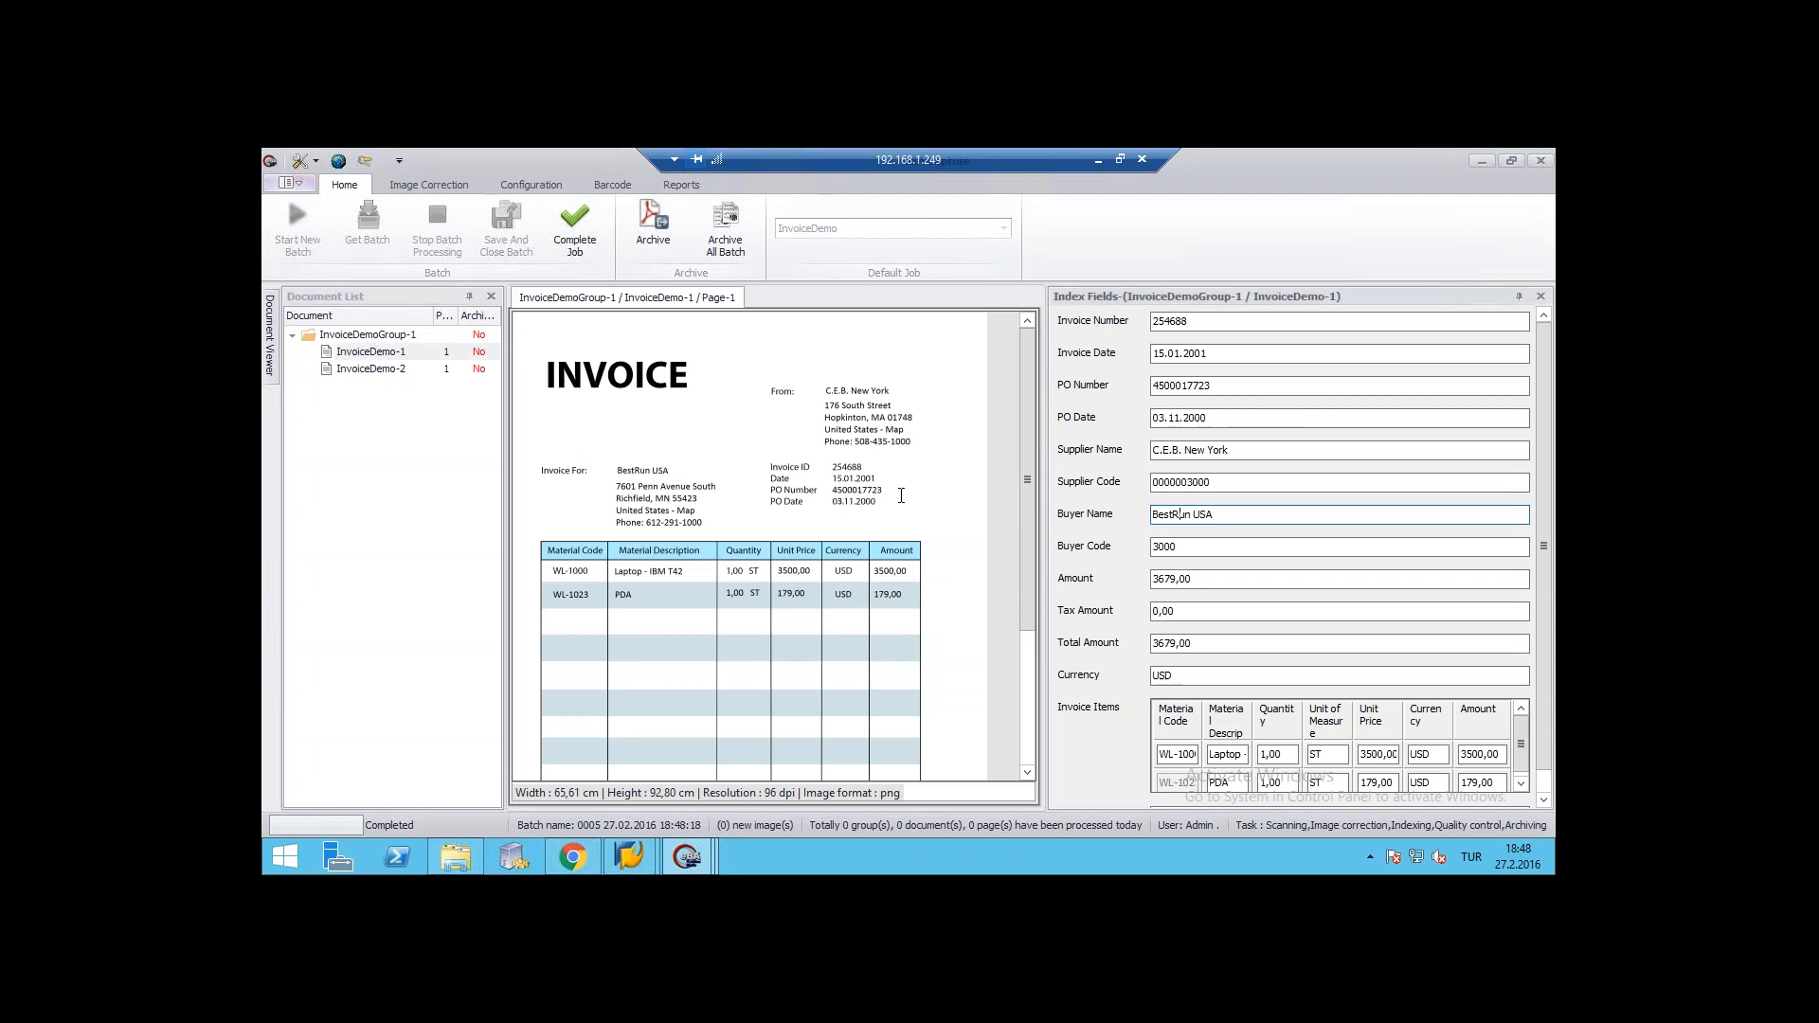
left_click(372, 368)
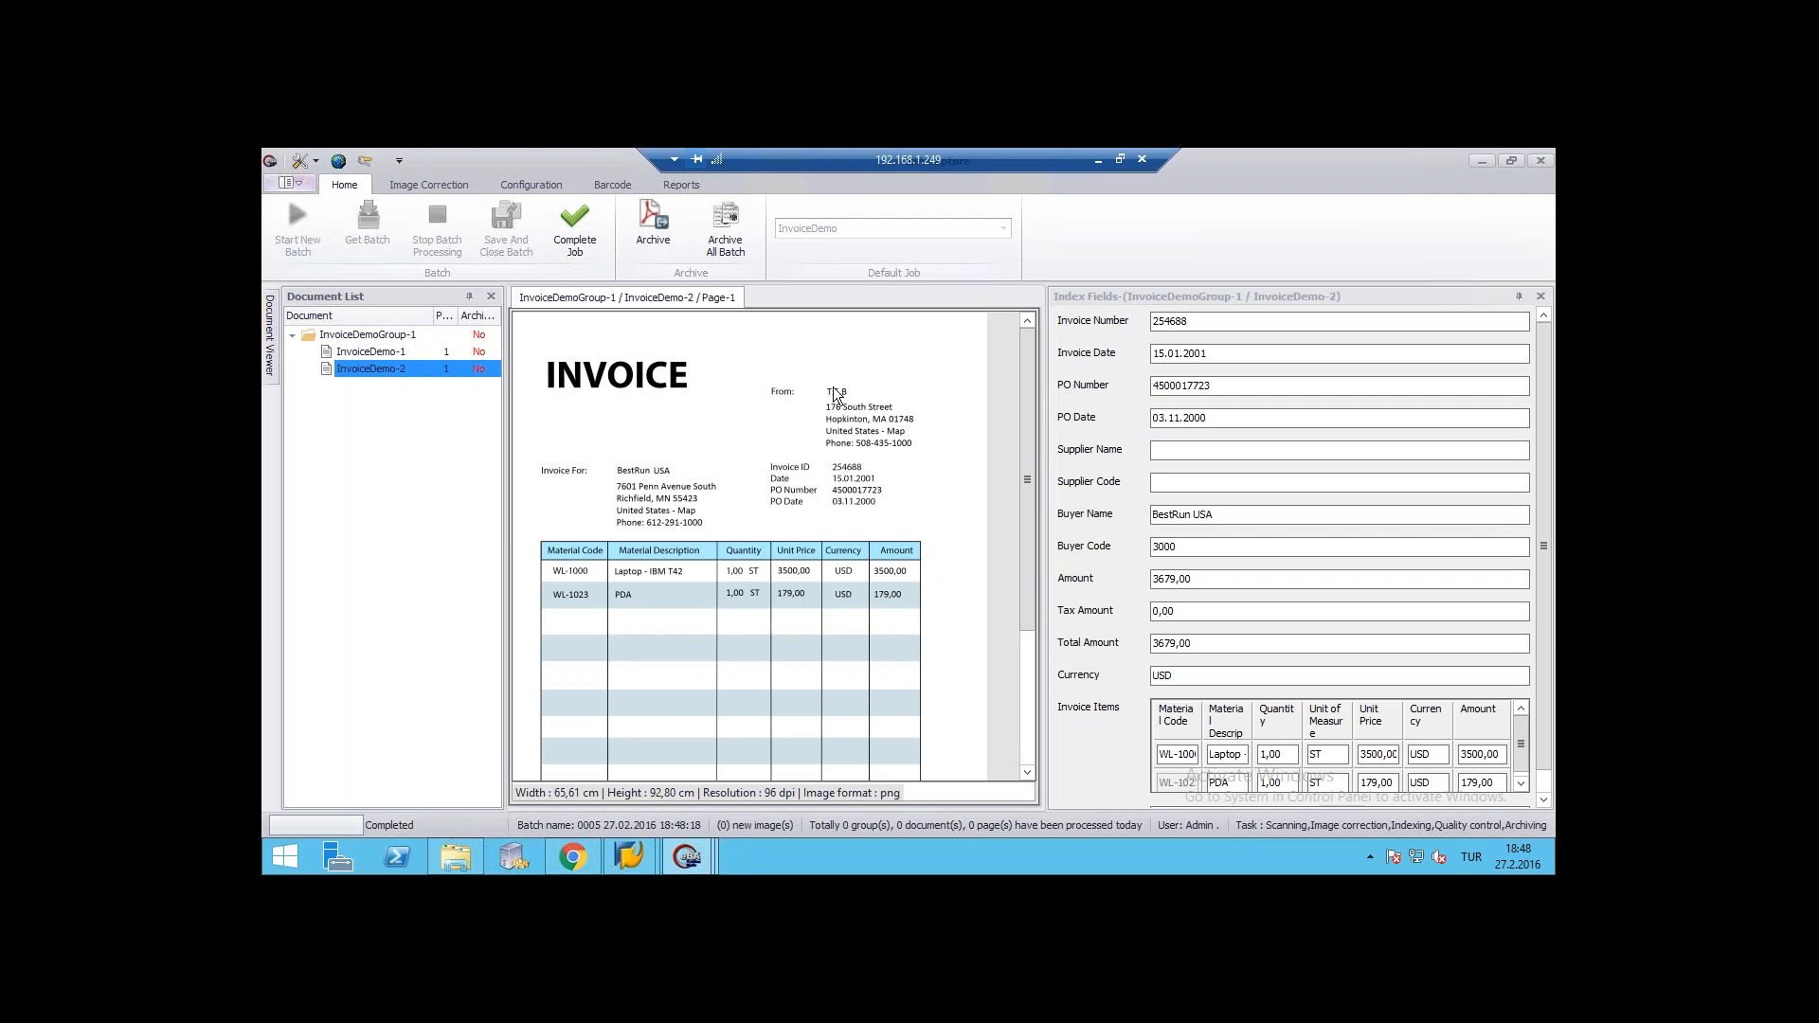
left_click(1199, 449)
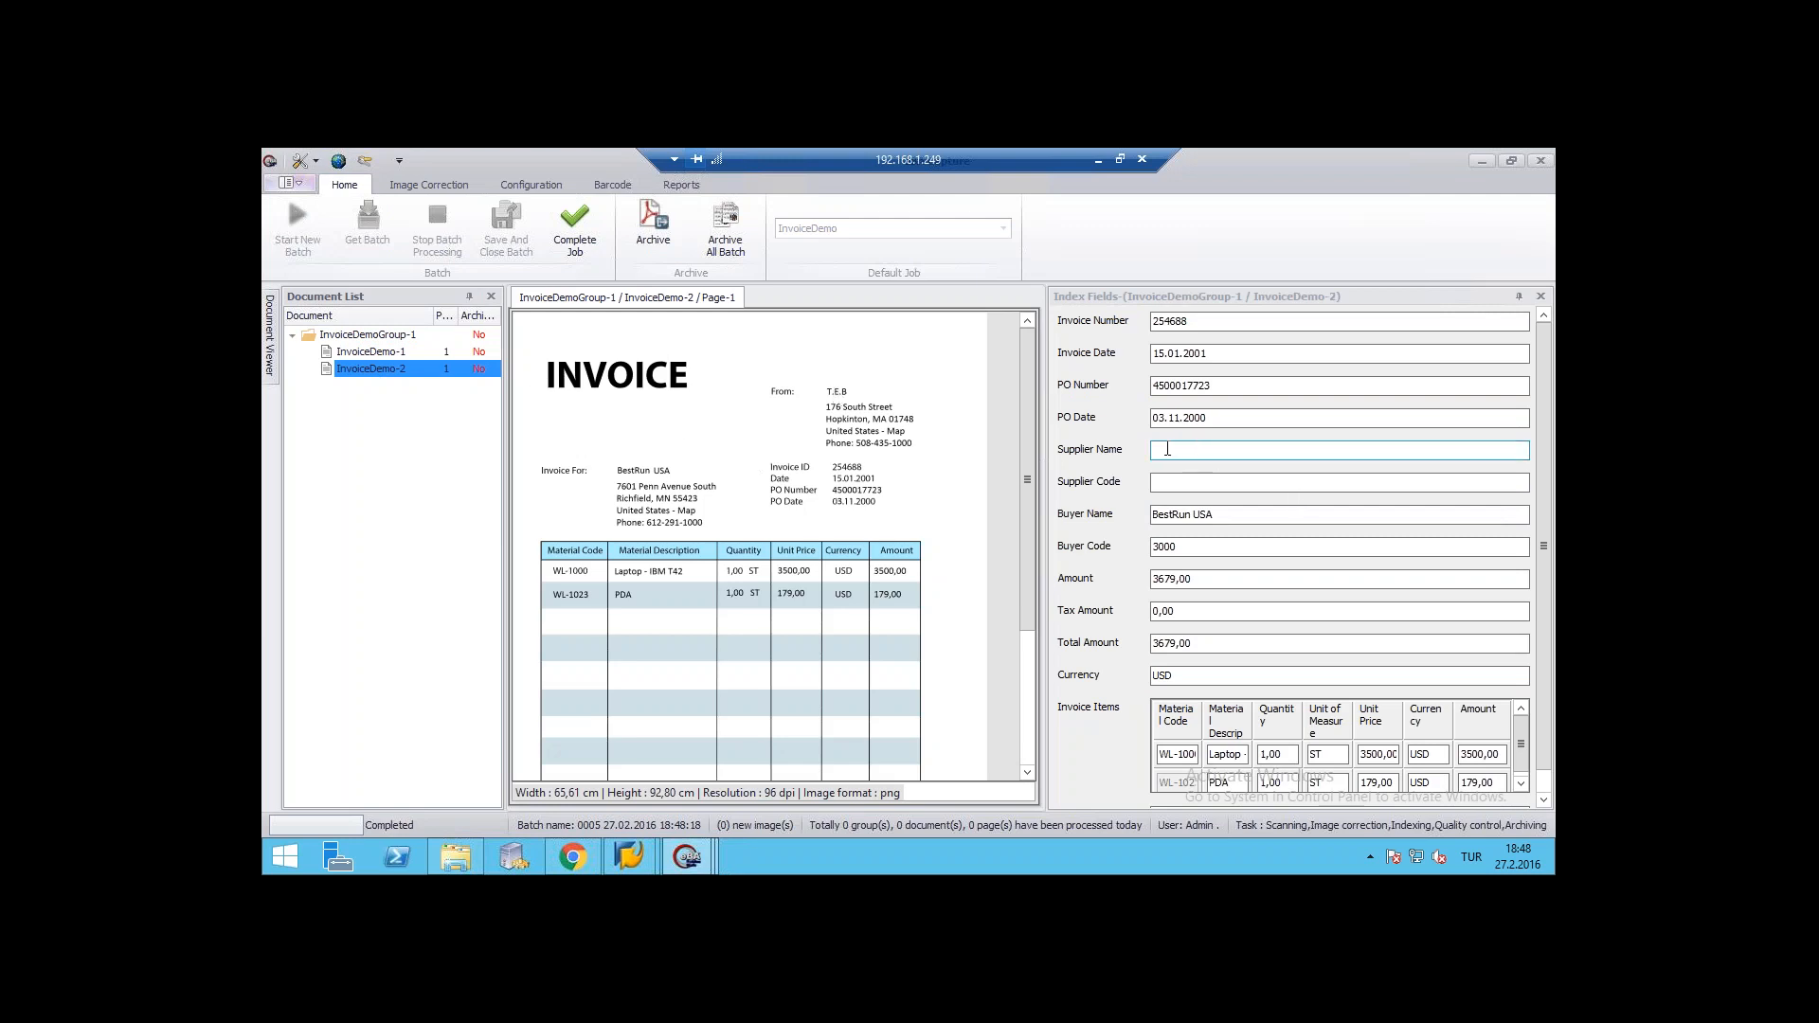
left_click(1170, 489)
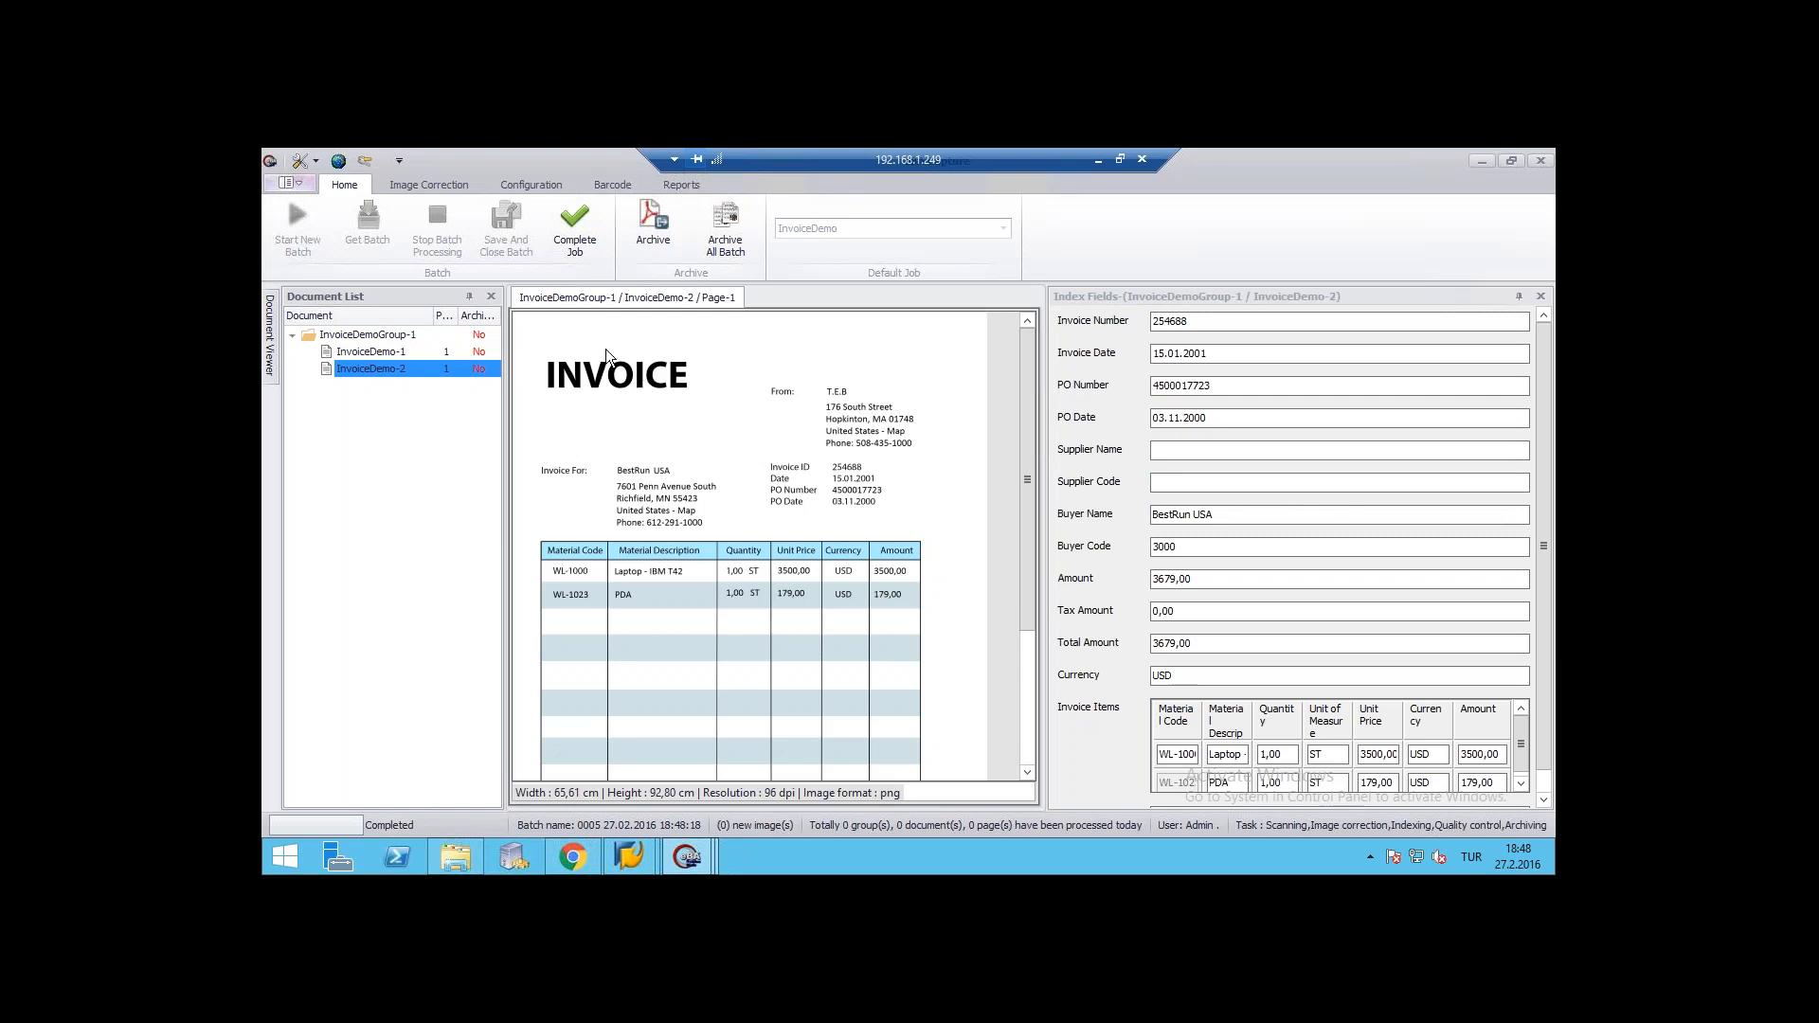
- Request completion of the batch job and archive InvoiceDemoGroup-1, closing the operation results
left_click(567, 224)
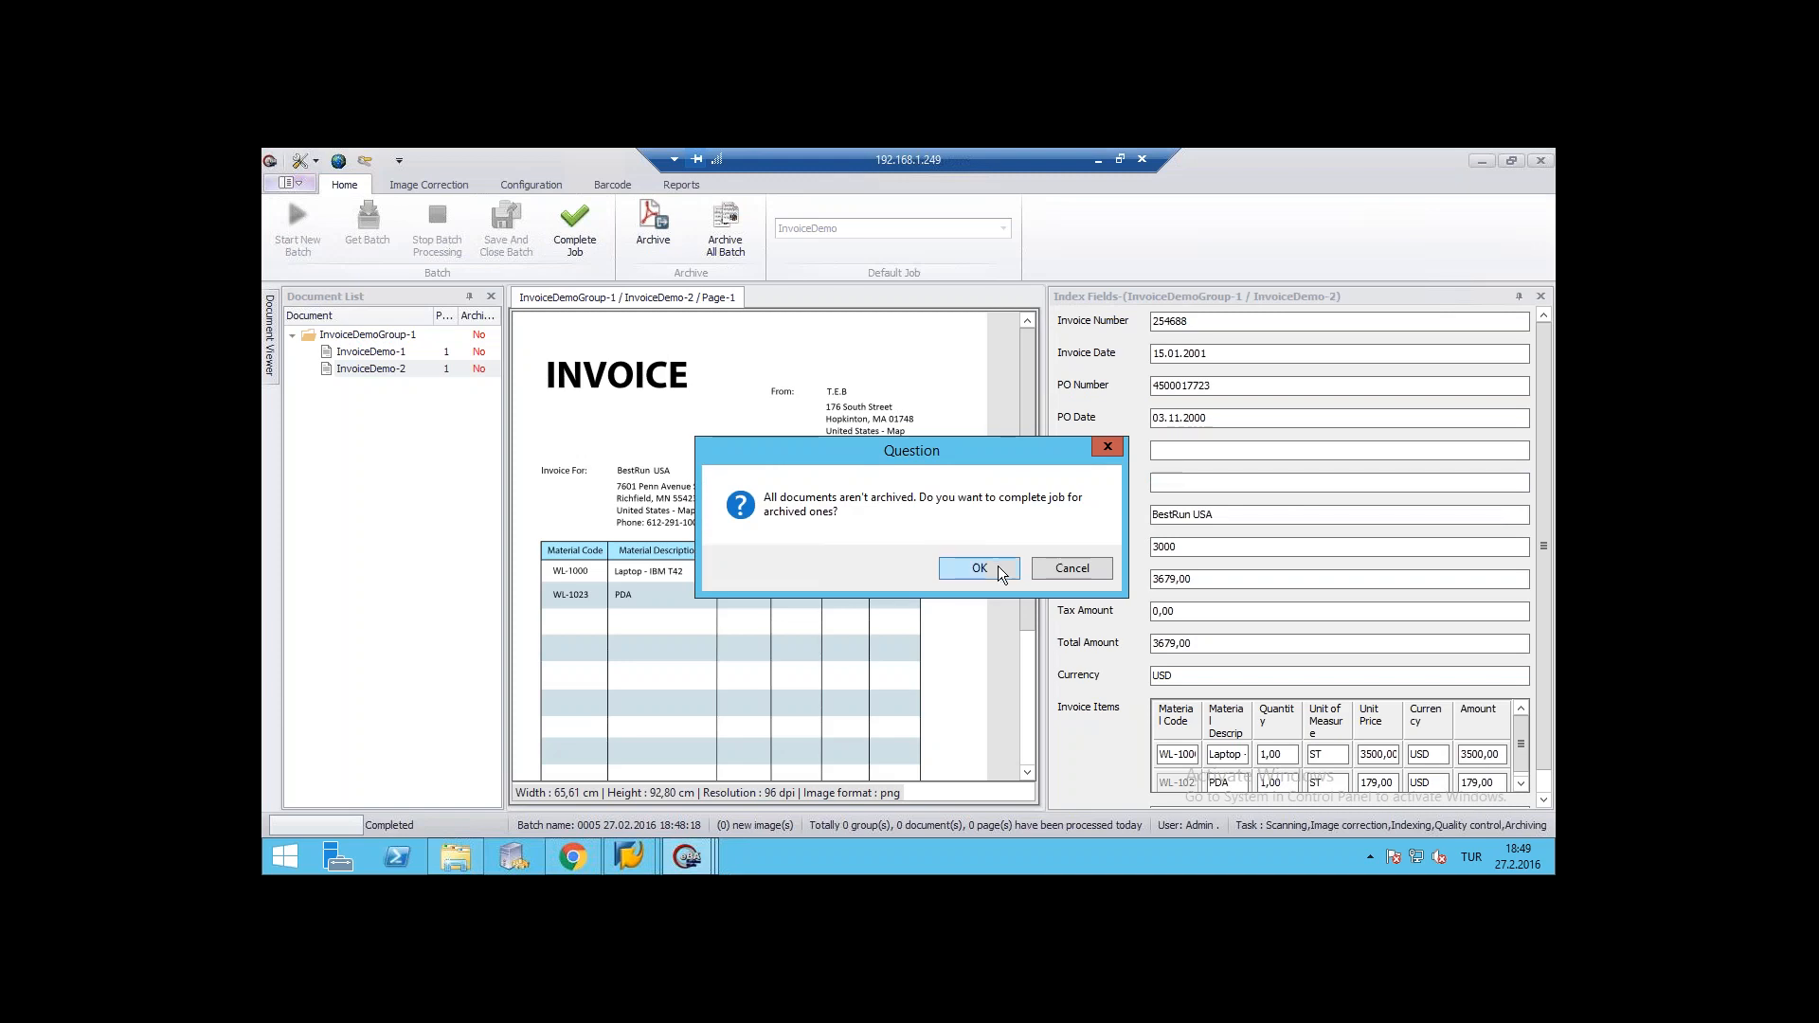
left_click(978, 567)
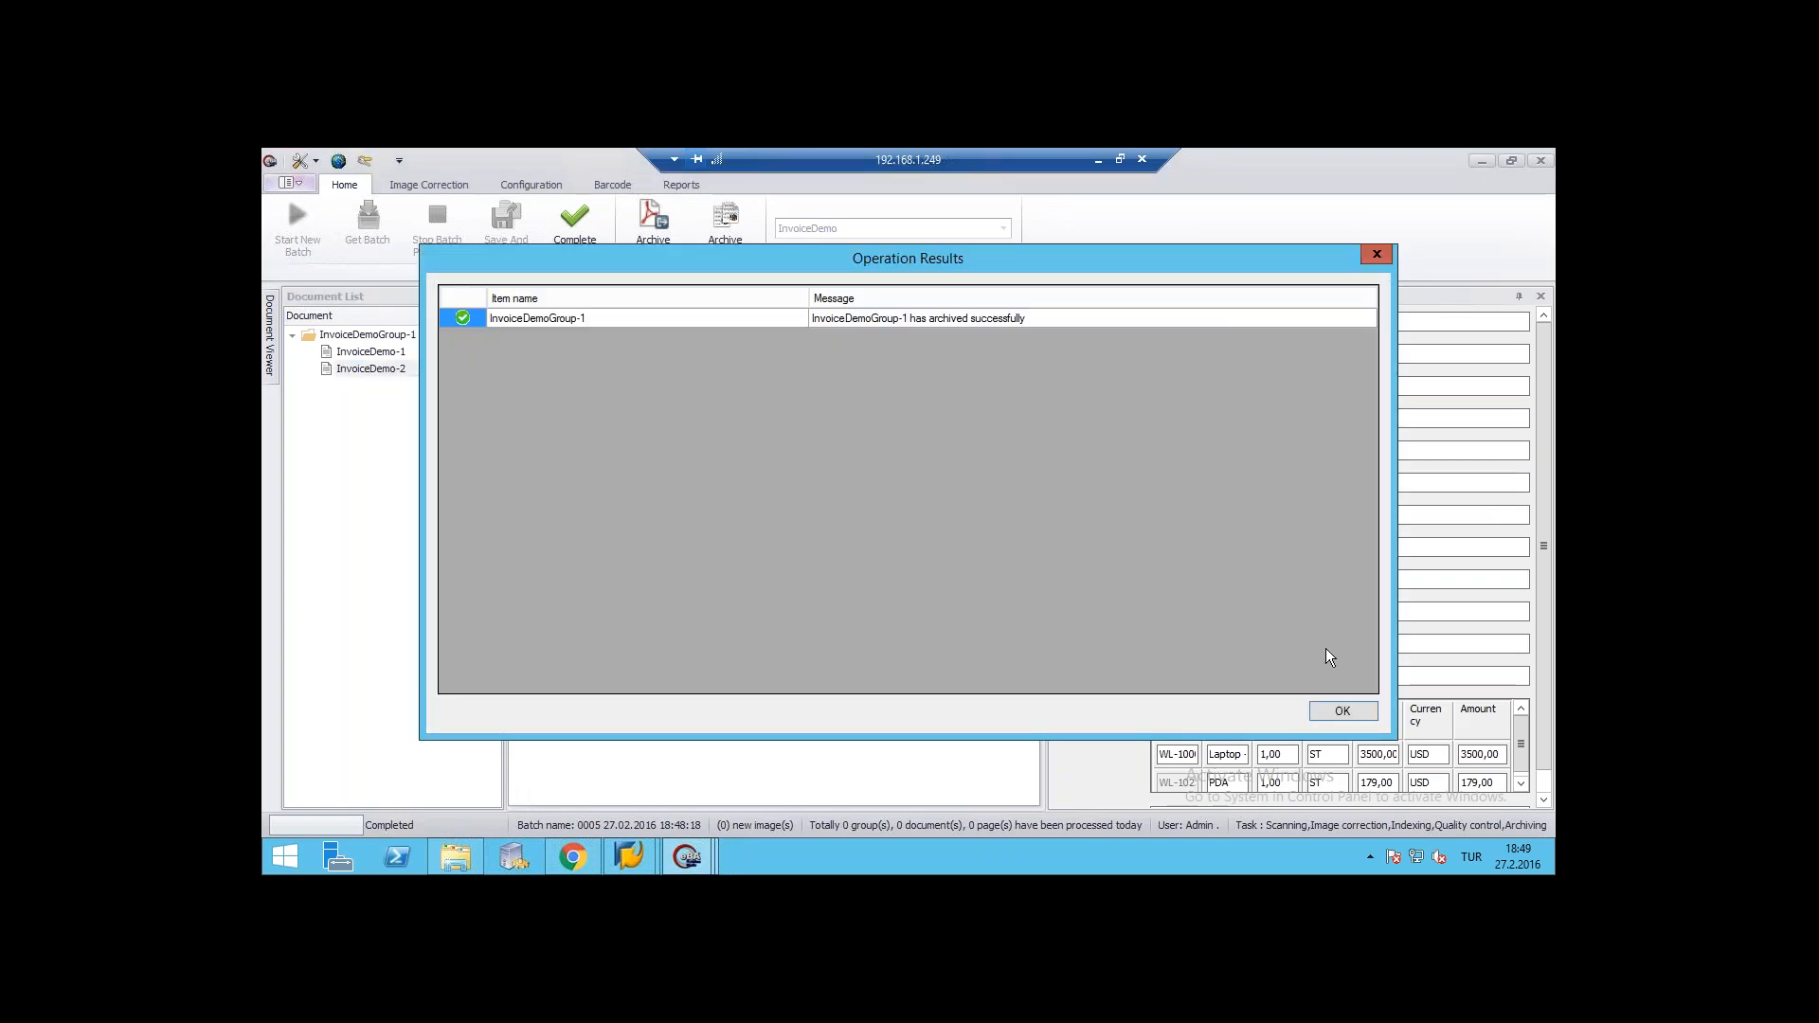
left_click(1345, 712)
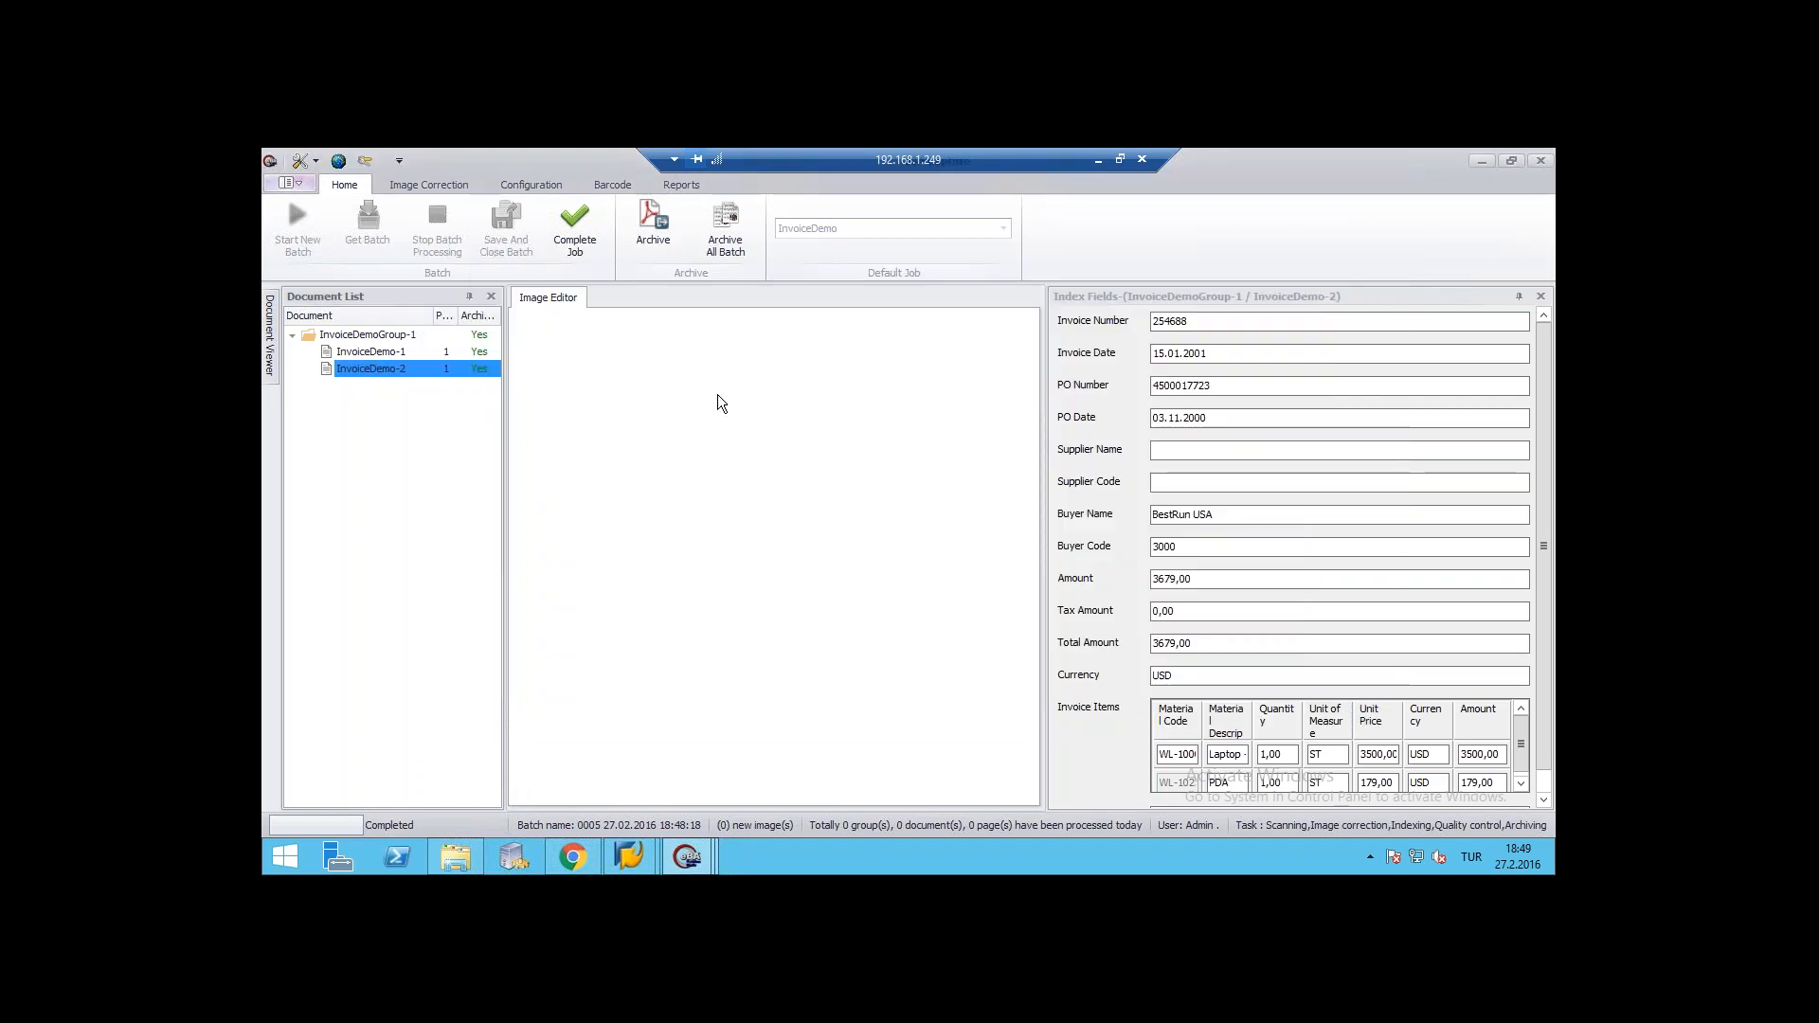
left_click(511, 186)
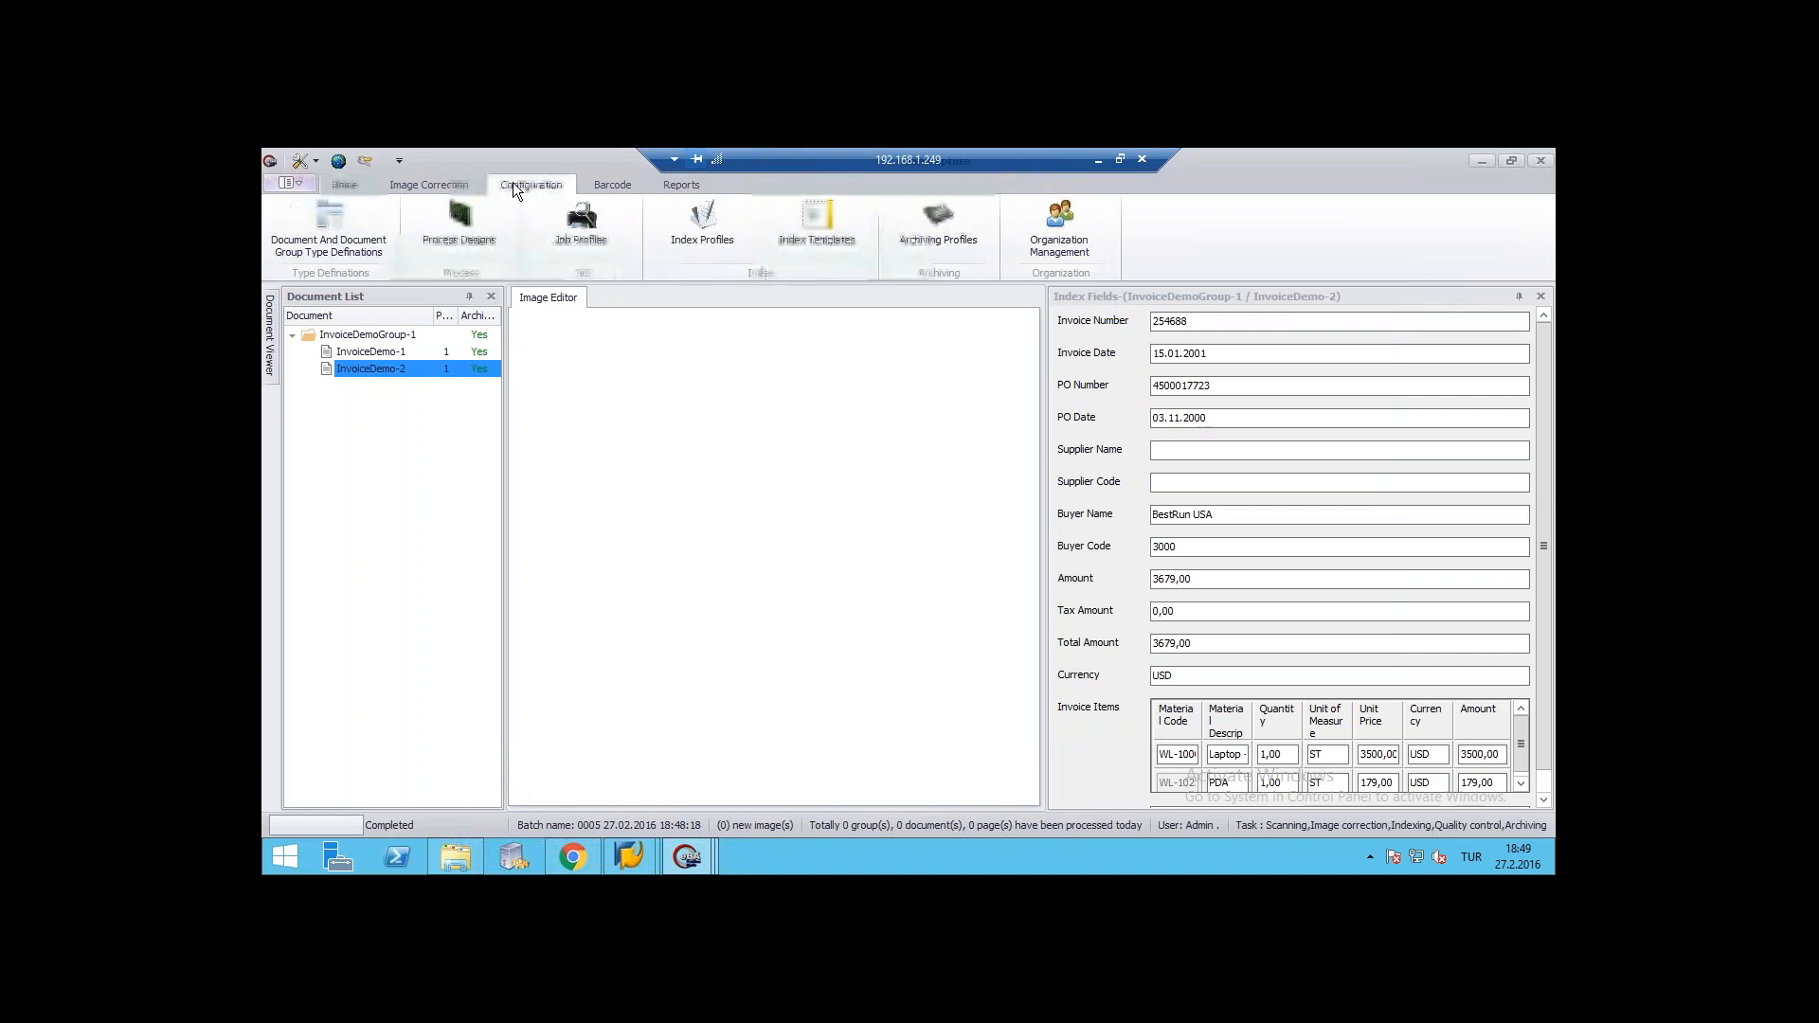
left_click(596, 242)
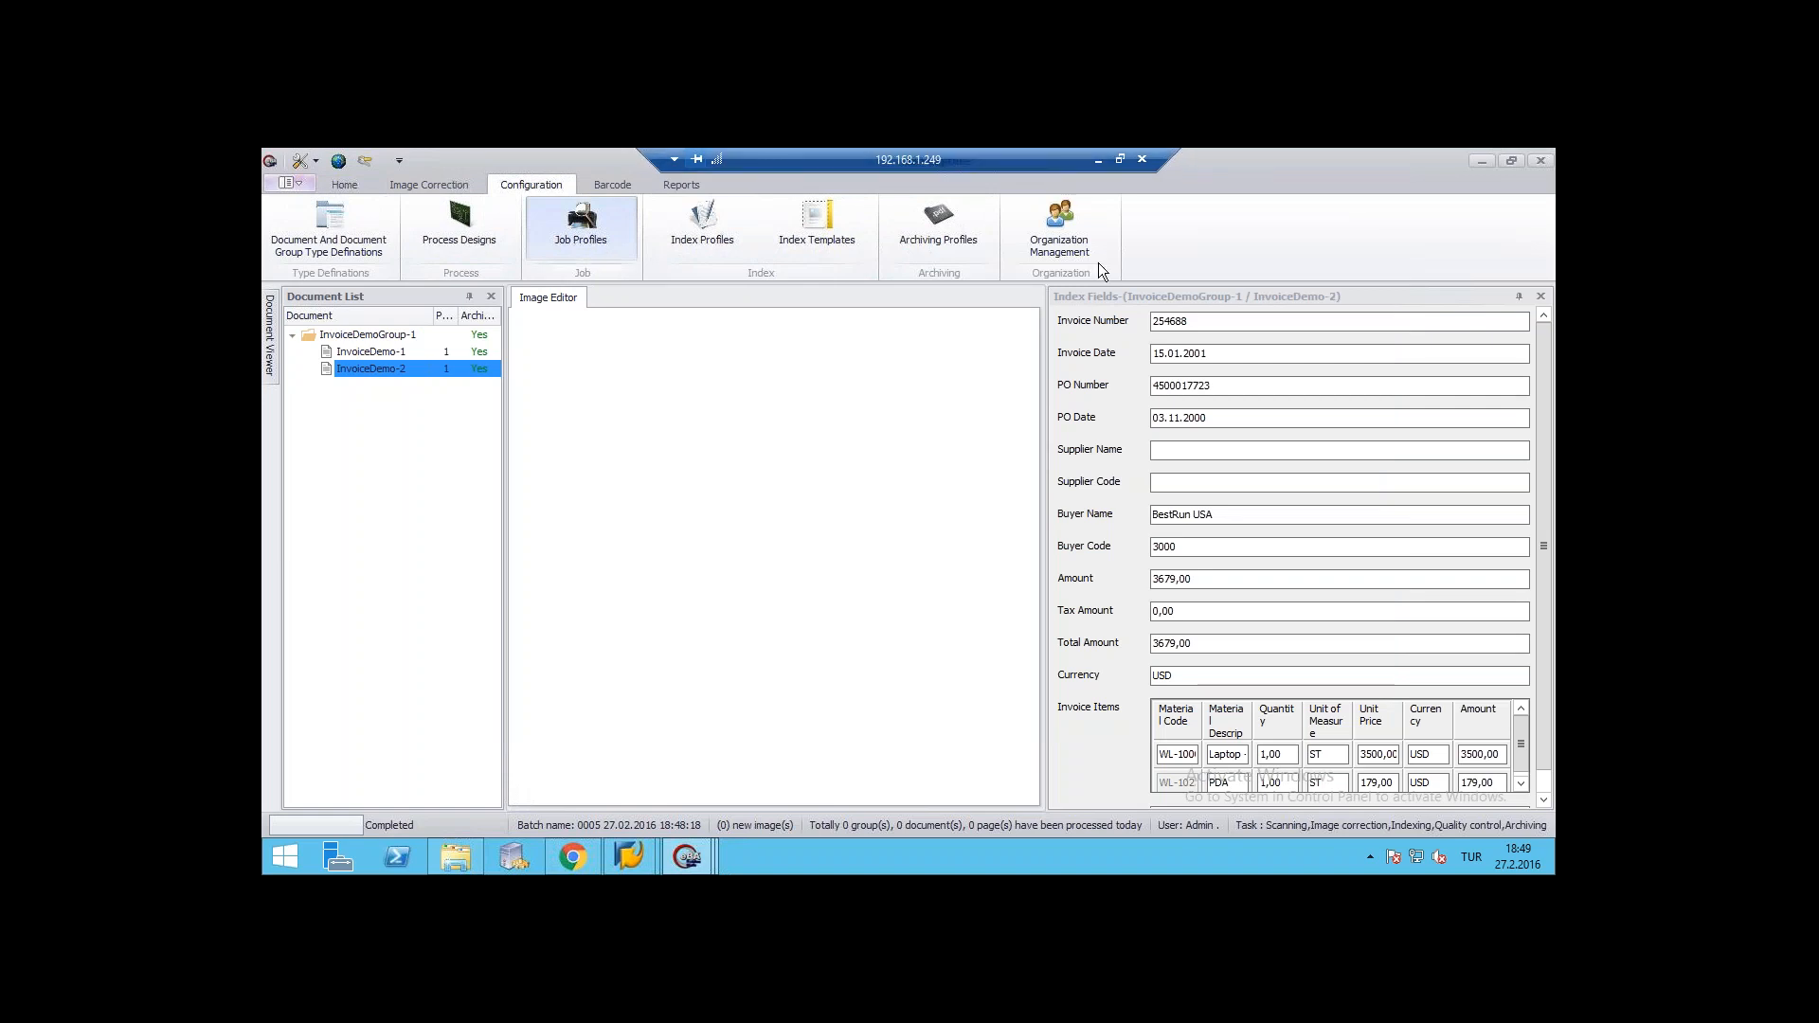
- Leave the remote session, switch to eBA Document & Workflow Management in the browser, and list the pending Demo Invoice approvals
left_click(1097, 163)
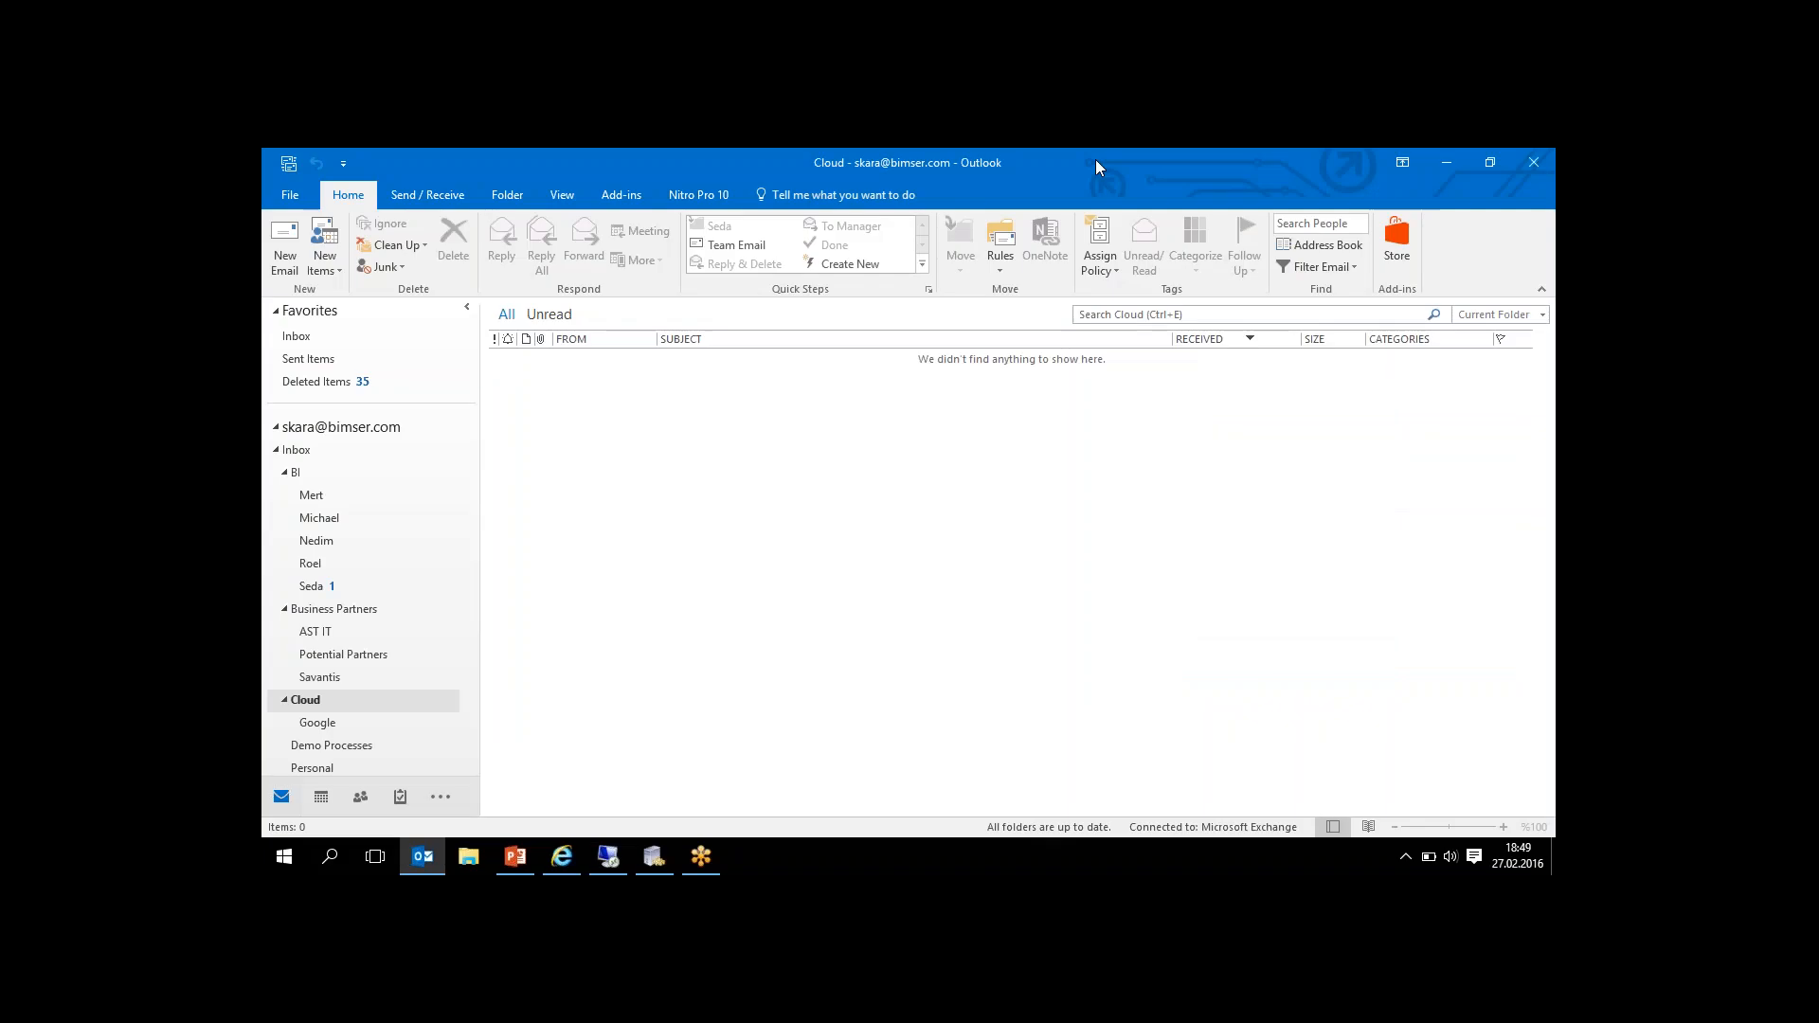
left_click(561, 856)
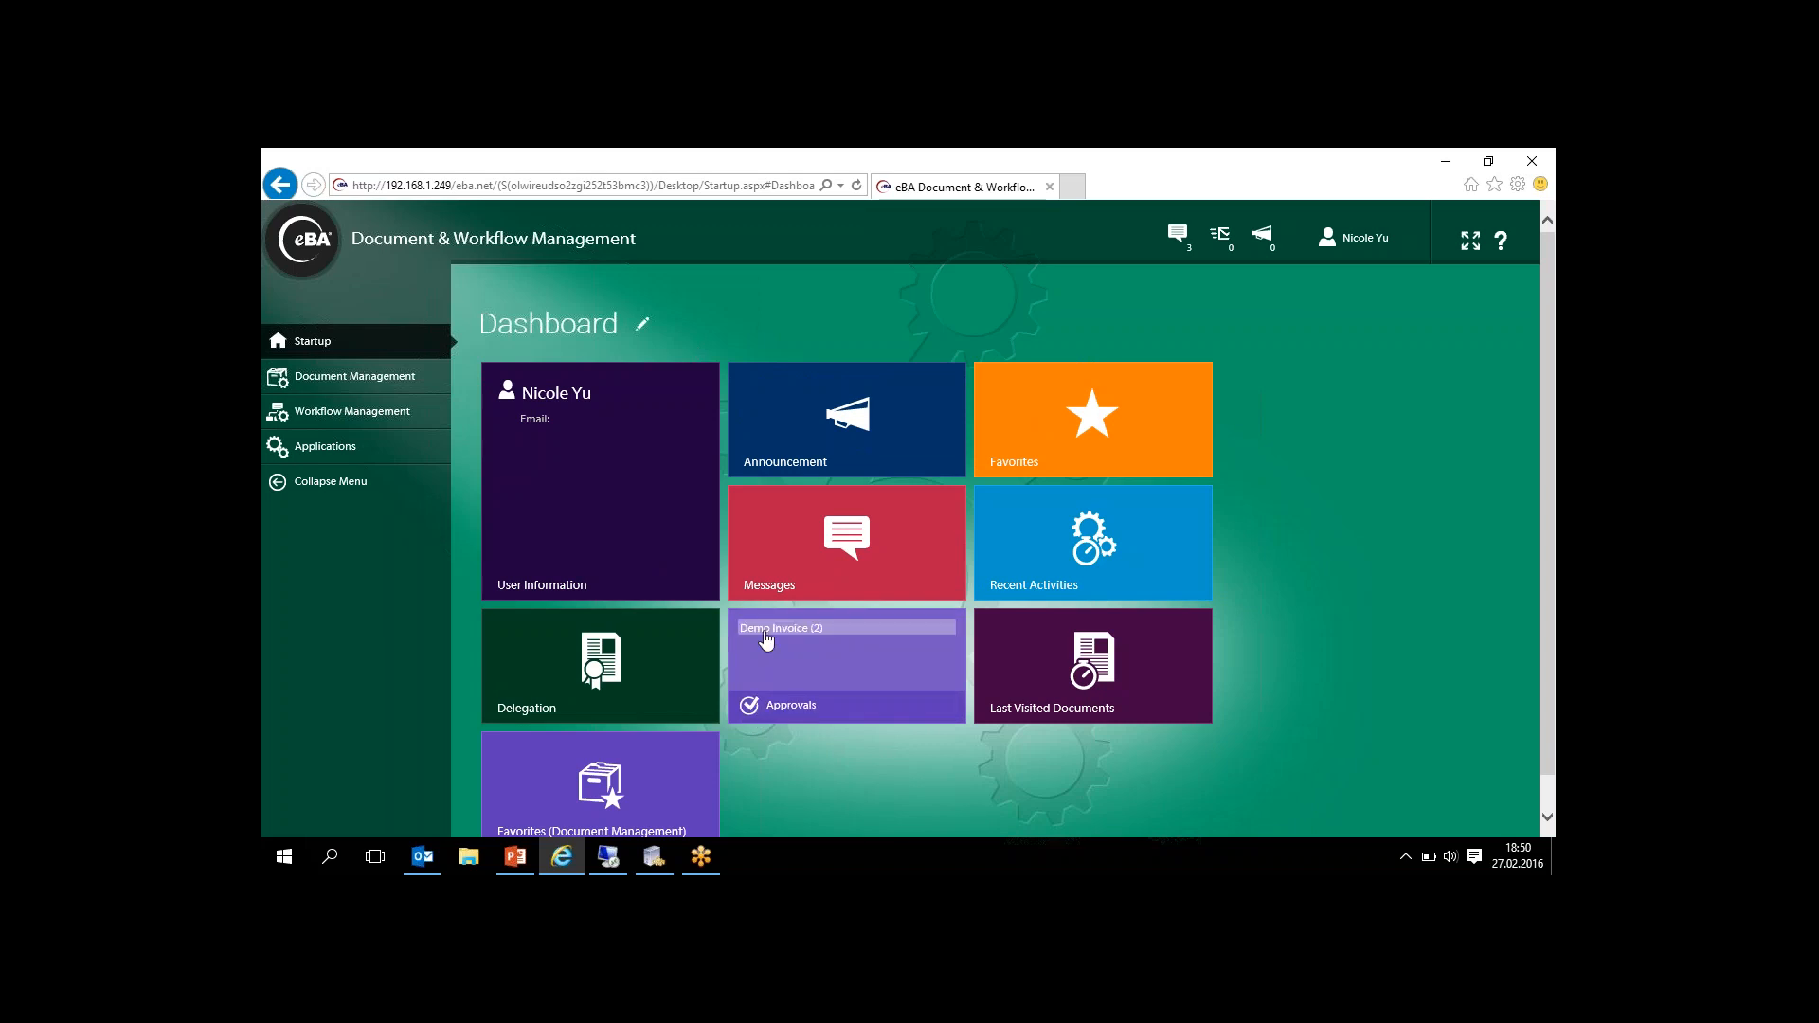
left_click(768, 630)
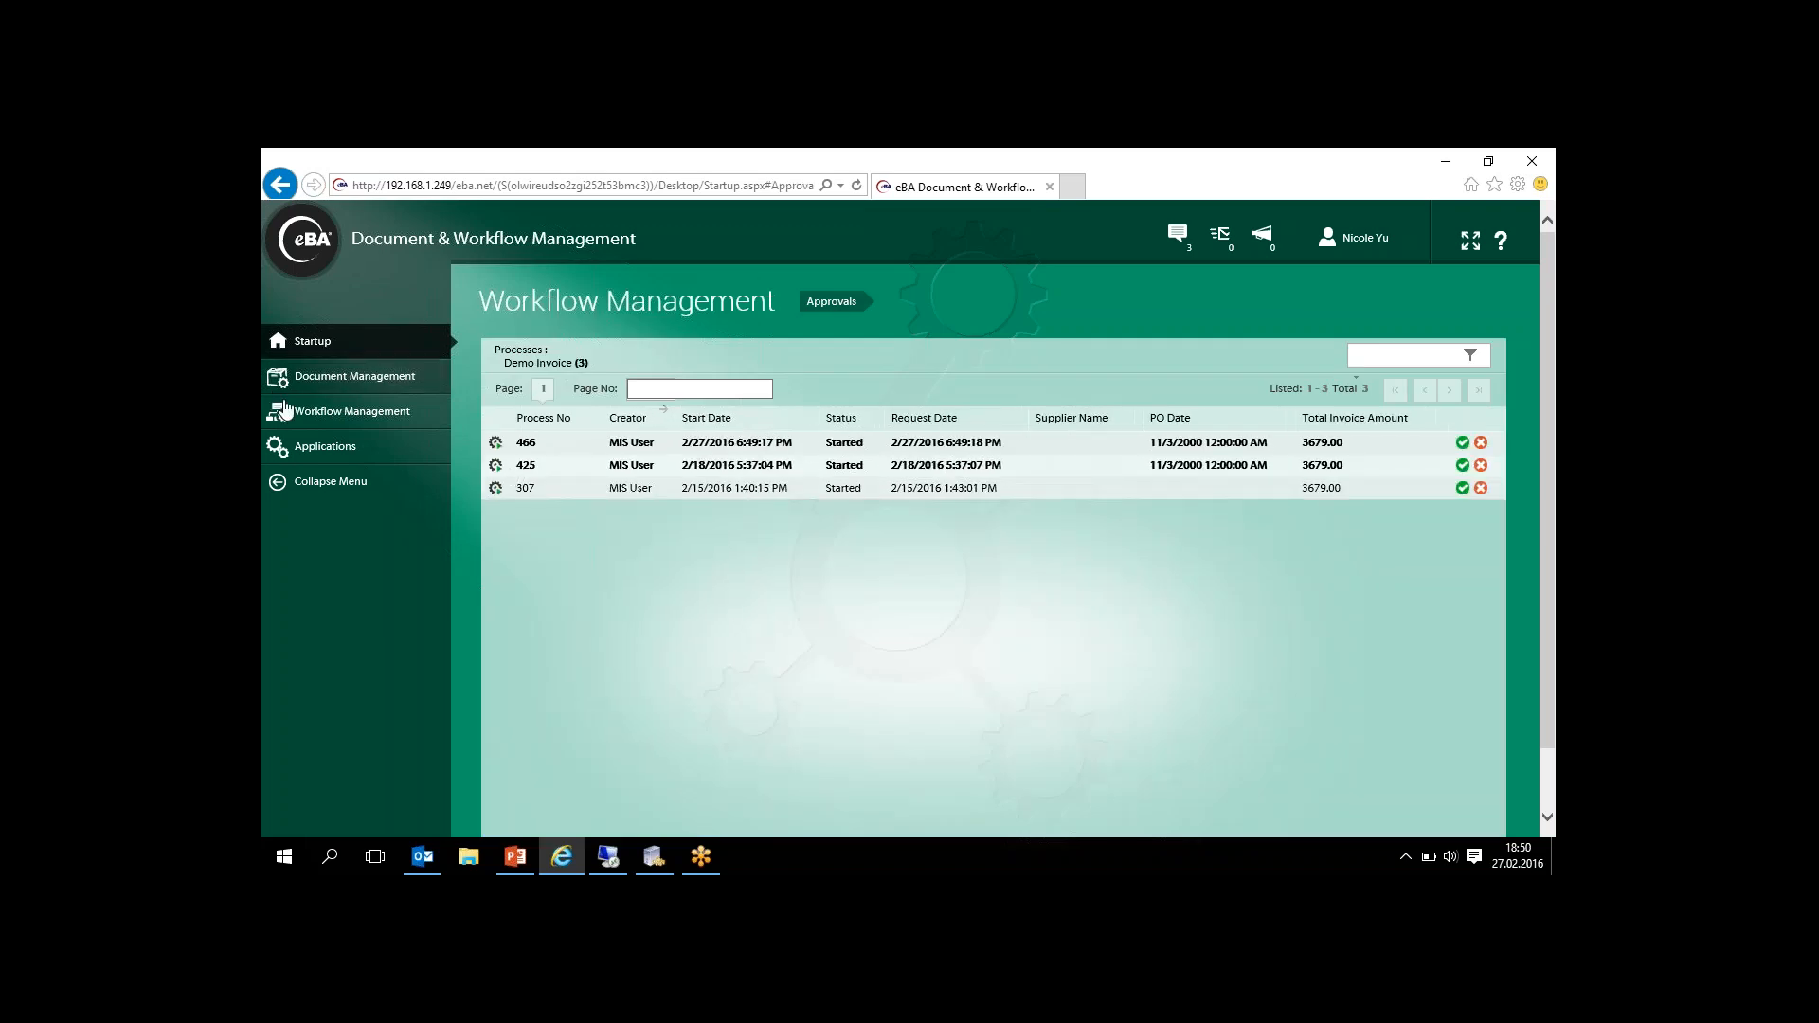
- Expand the Workflow Management sections and open the invoice form of the Demo Invoice process 466
left_click(315, 414)
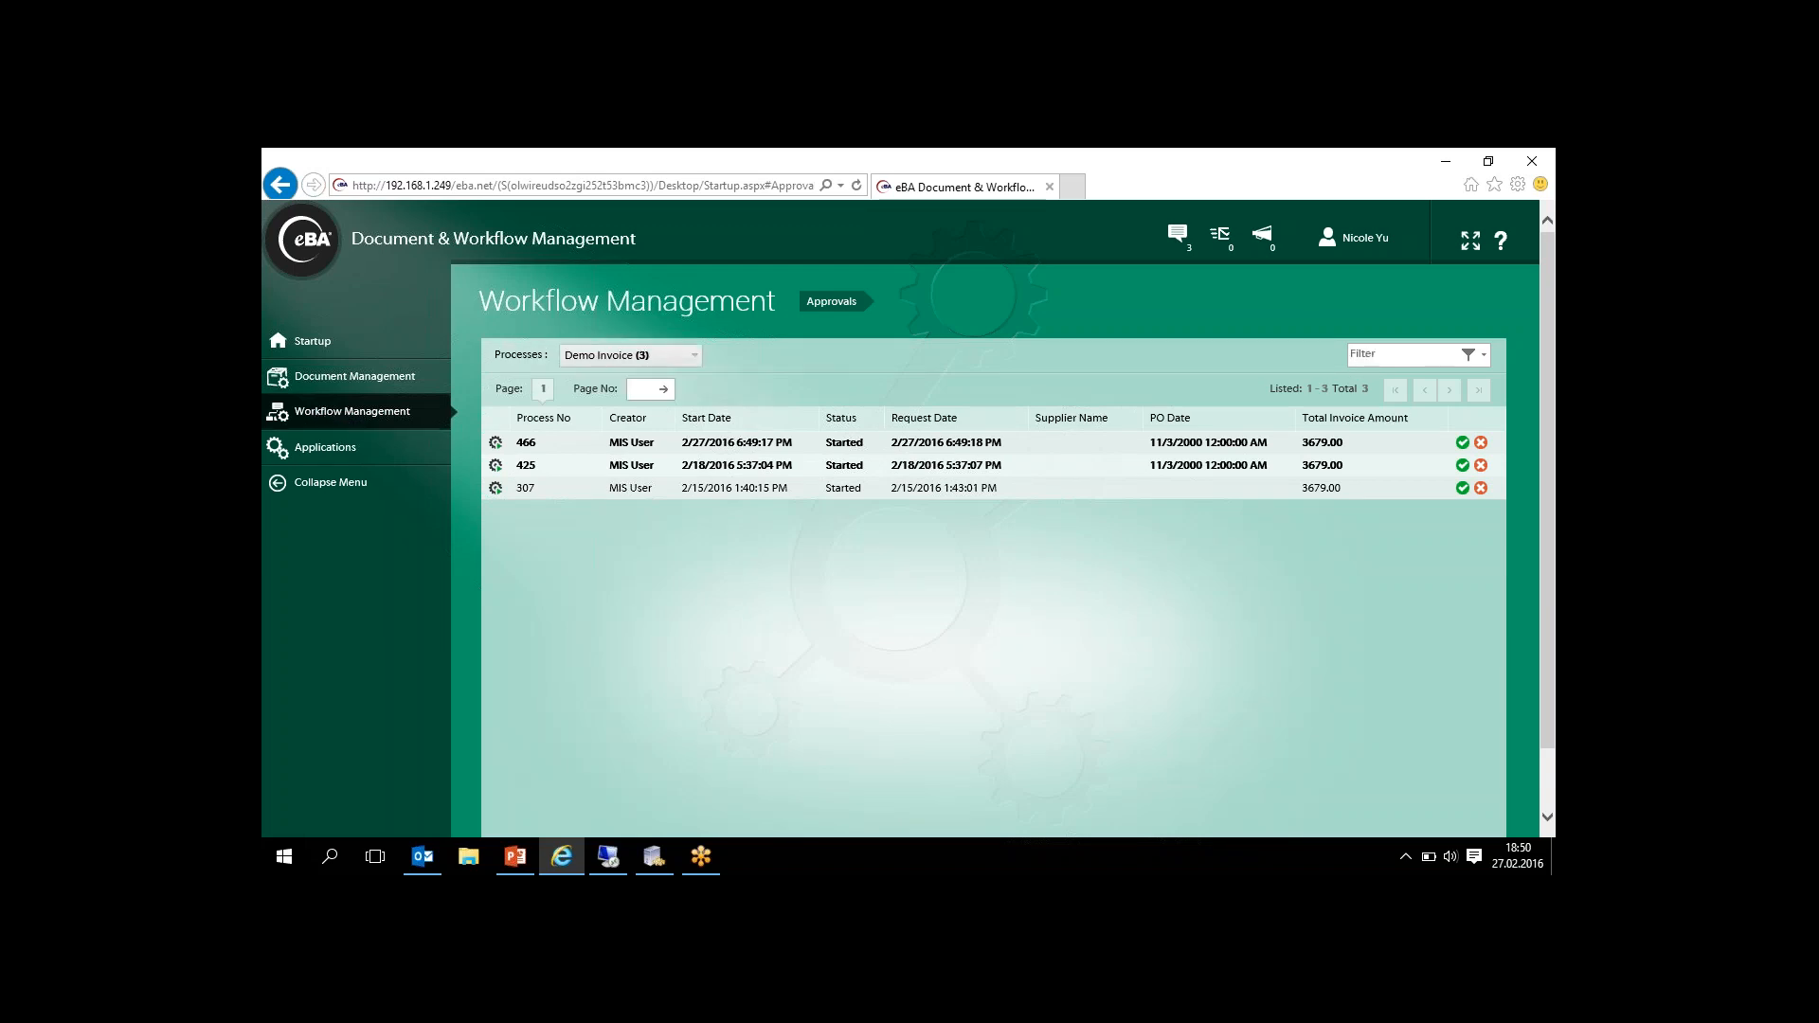
left_click(327, 425)
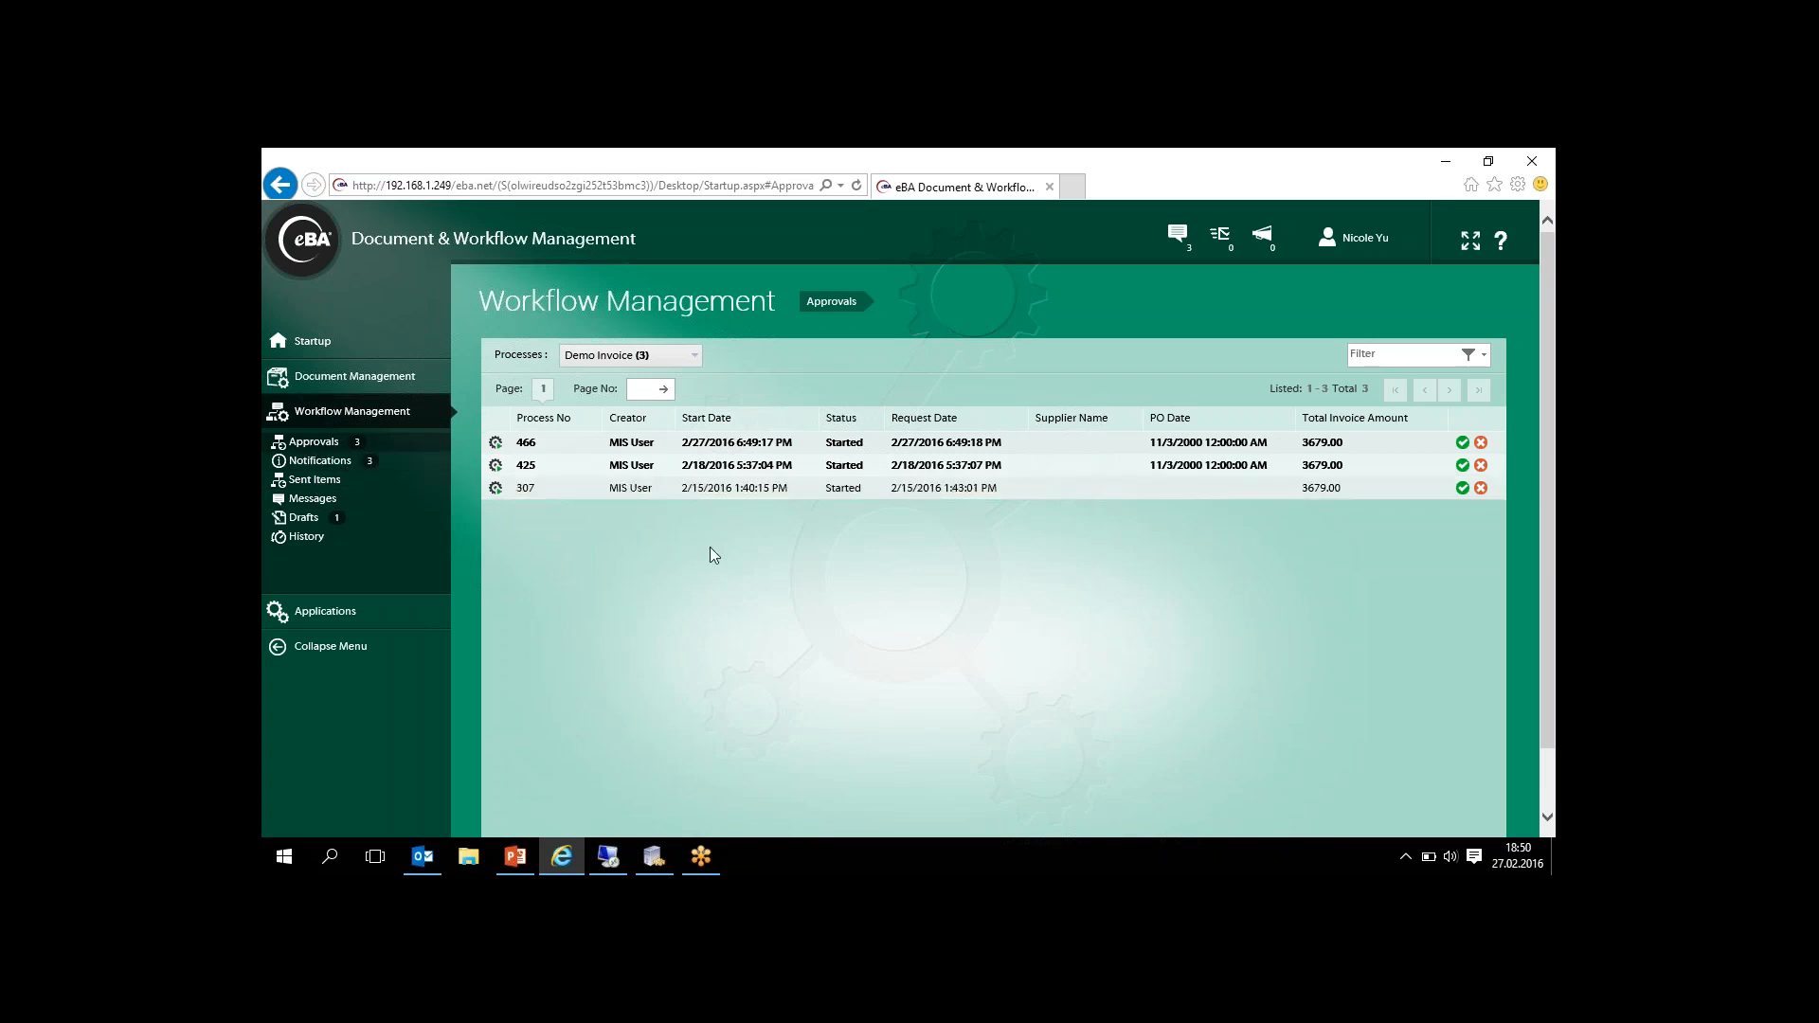
left_click(737, 447)
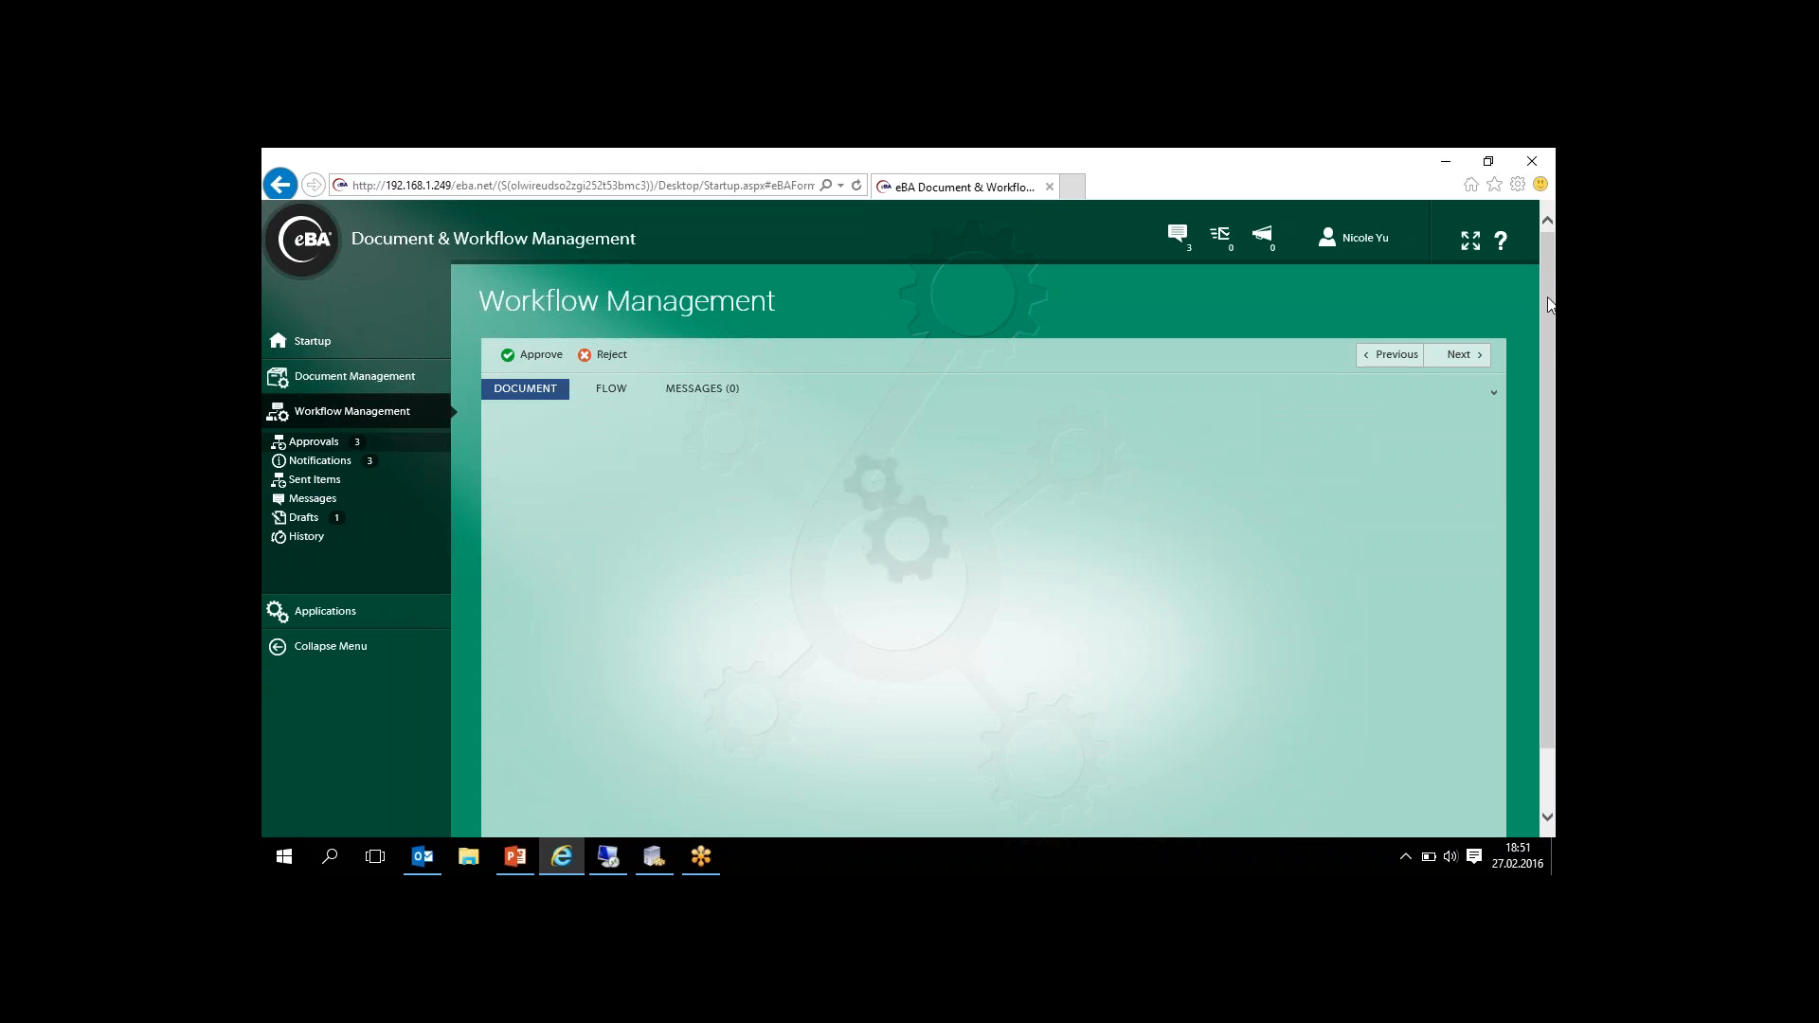
mouse_move(1548, 298)
left_mouse_down()
mouse_move(1544, 401)
mouse_move(1542, 288)
left_mouse_up()
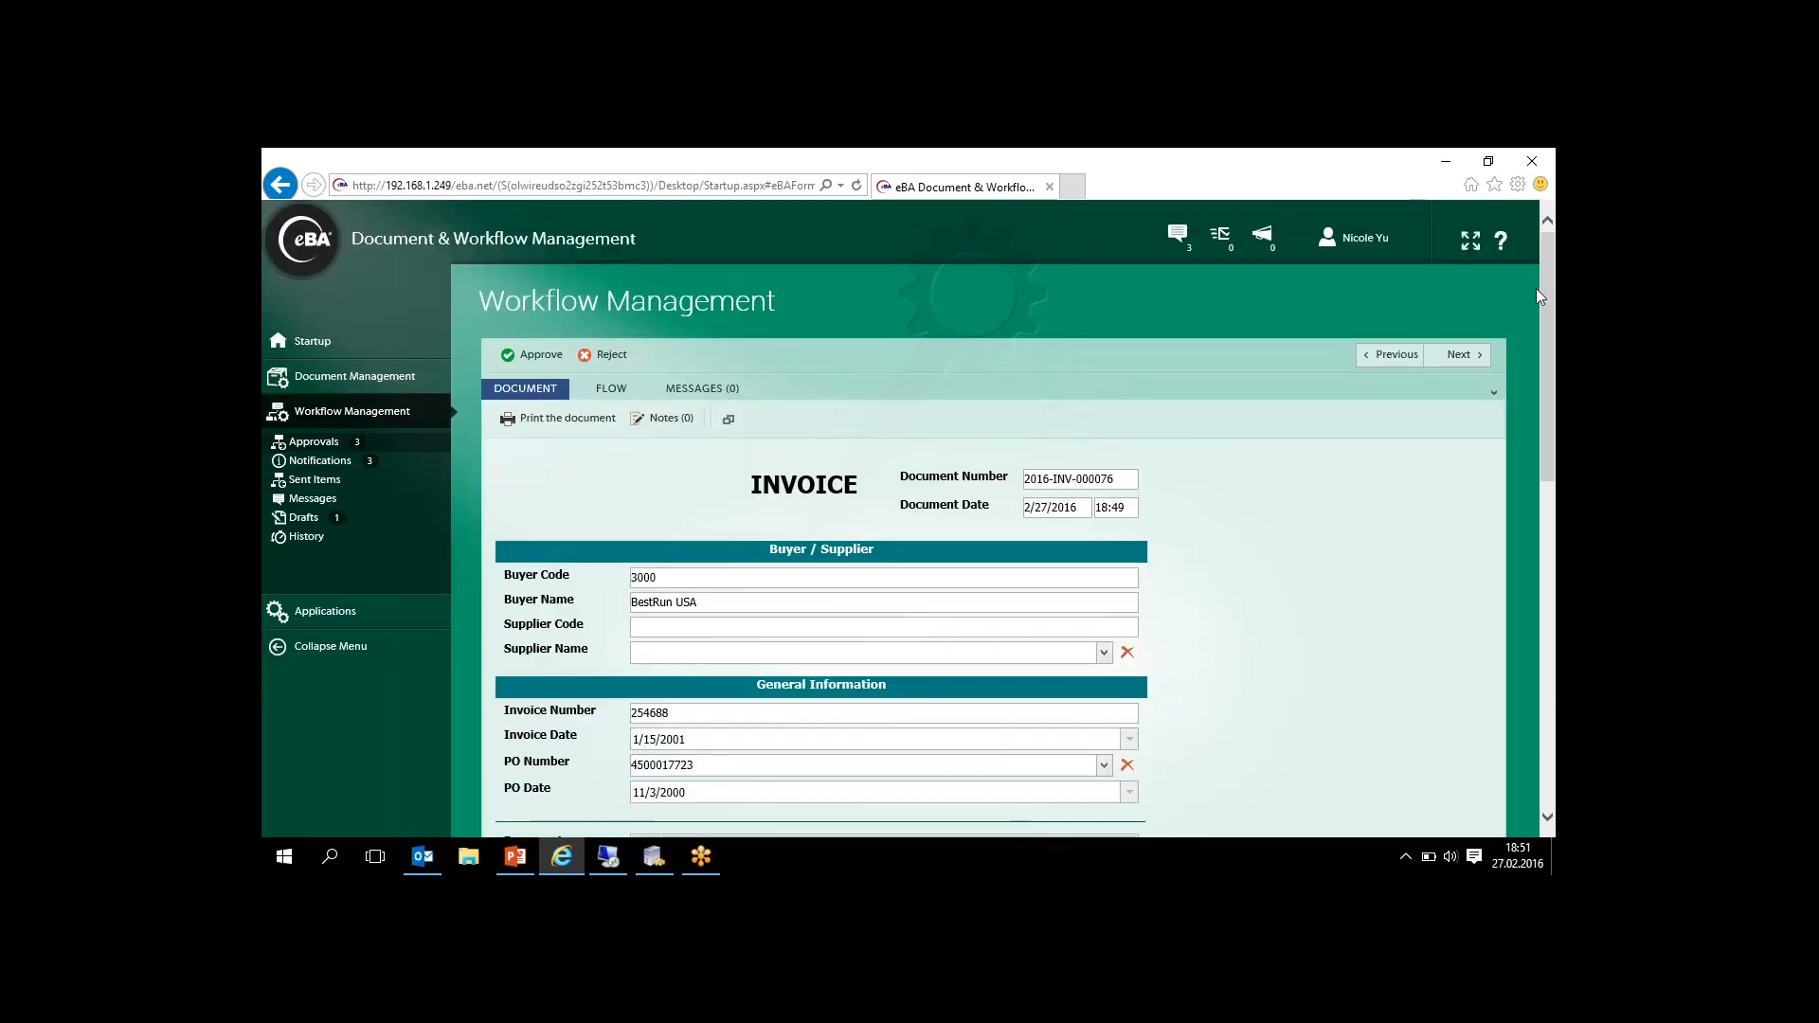
- Examine the invoice form's buyer and supplier data, general information, items, totals and match details
left_click_drag(1552, 350, 1544, 411)
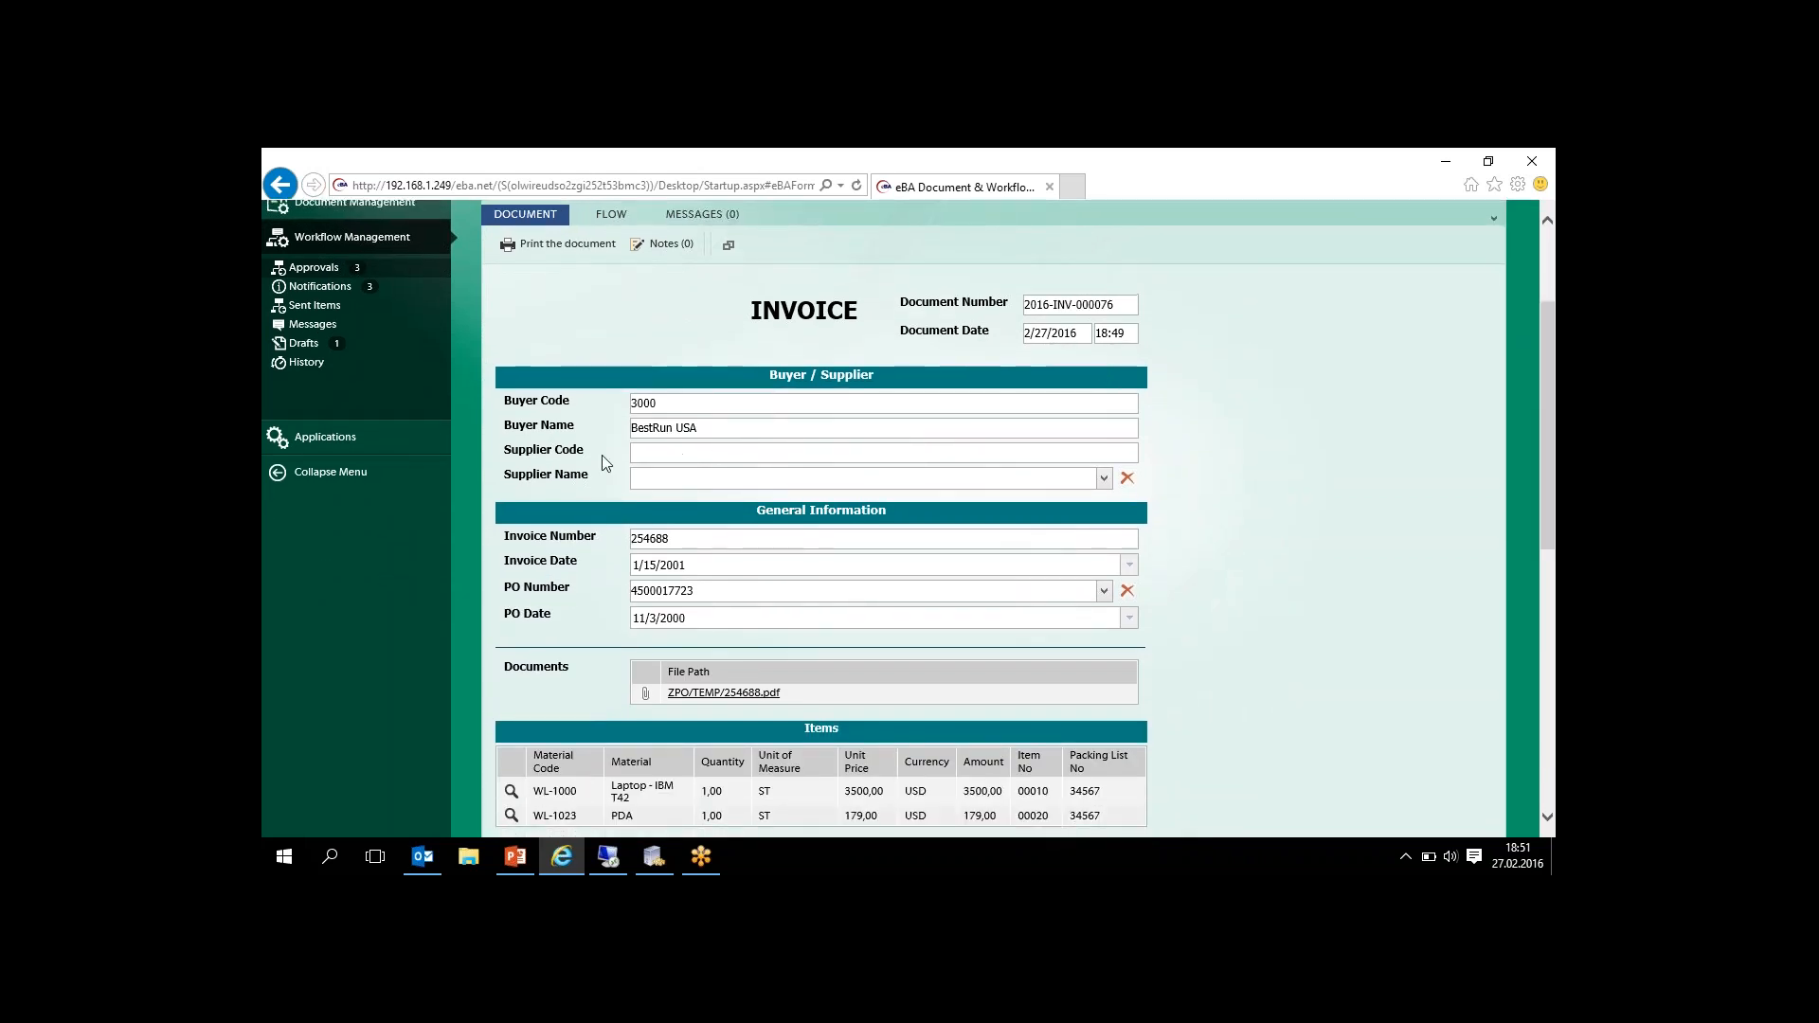
left_click_drag(1550, 417, 1543, 458)
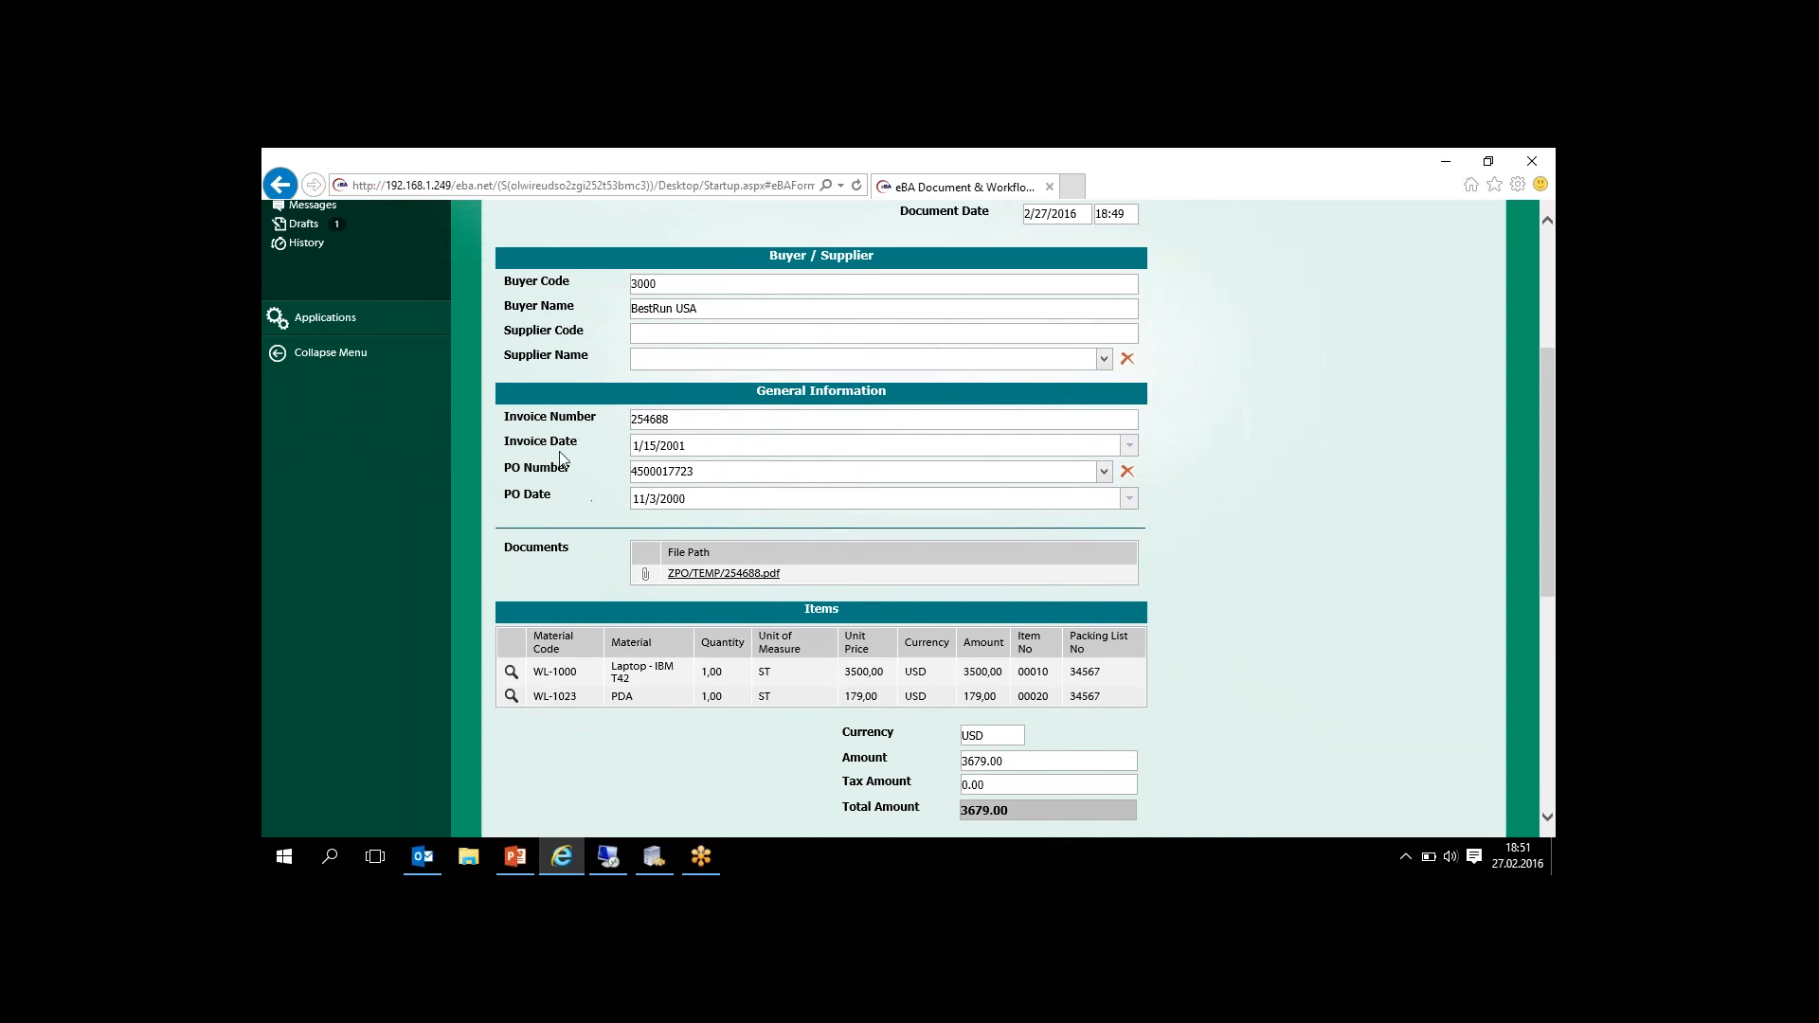
left_click_drag(1550, 472, 1527, 514)
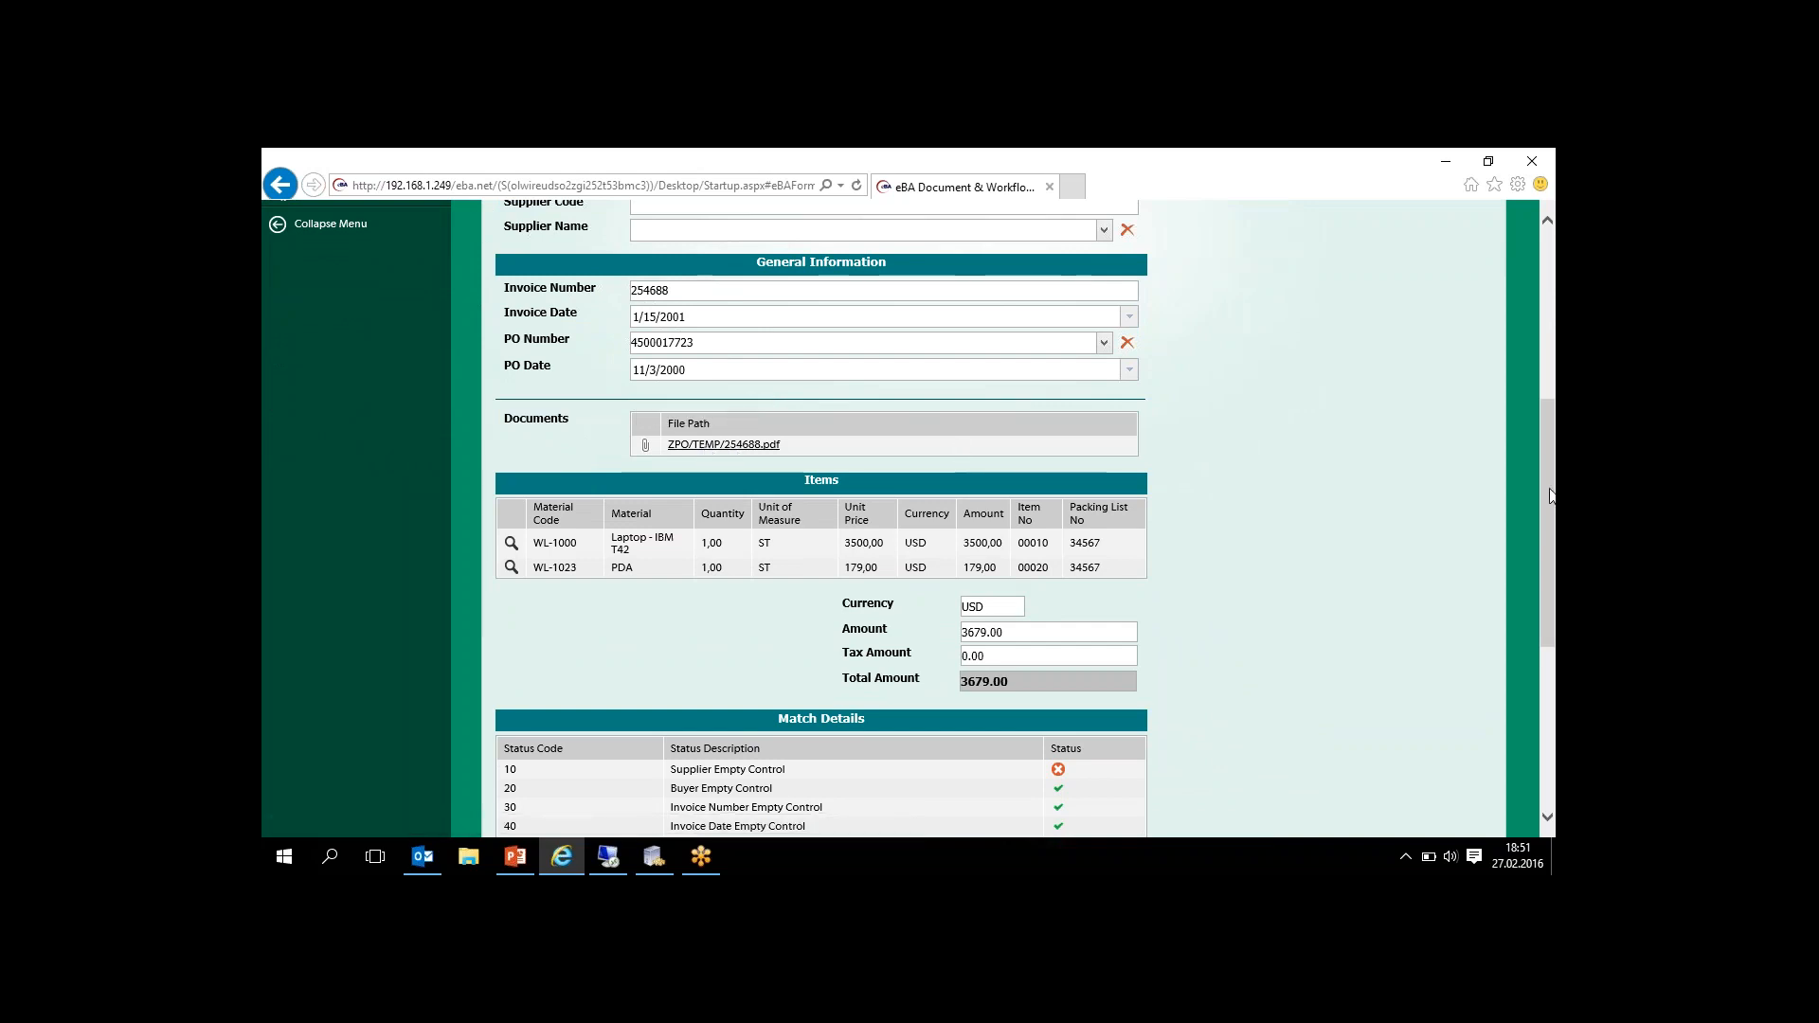
left_click_drag(1550, 494, 1535, 615)
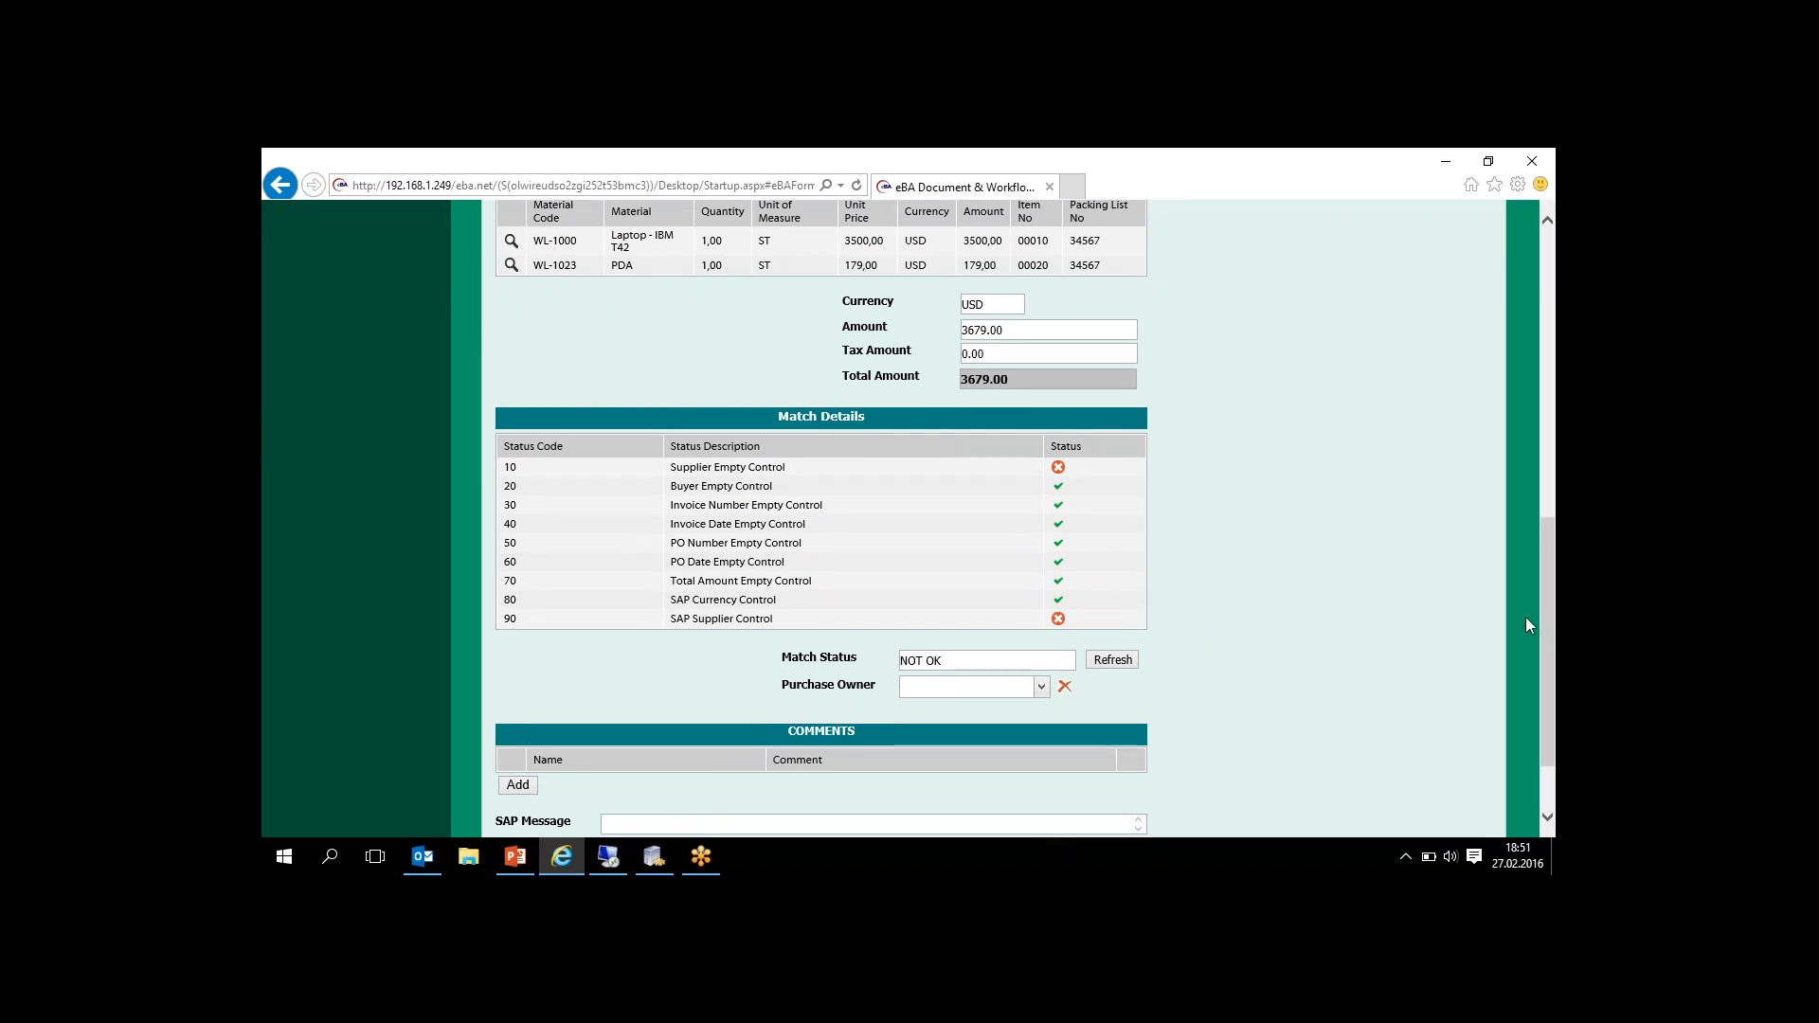
left_click_drag(1550, 604, 1512, 595)
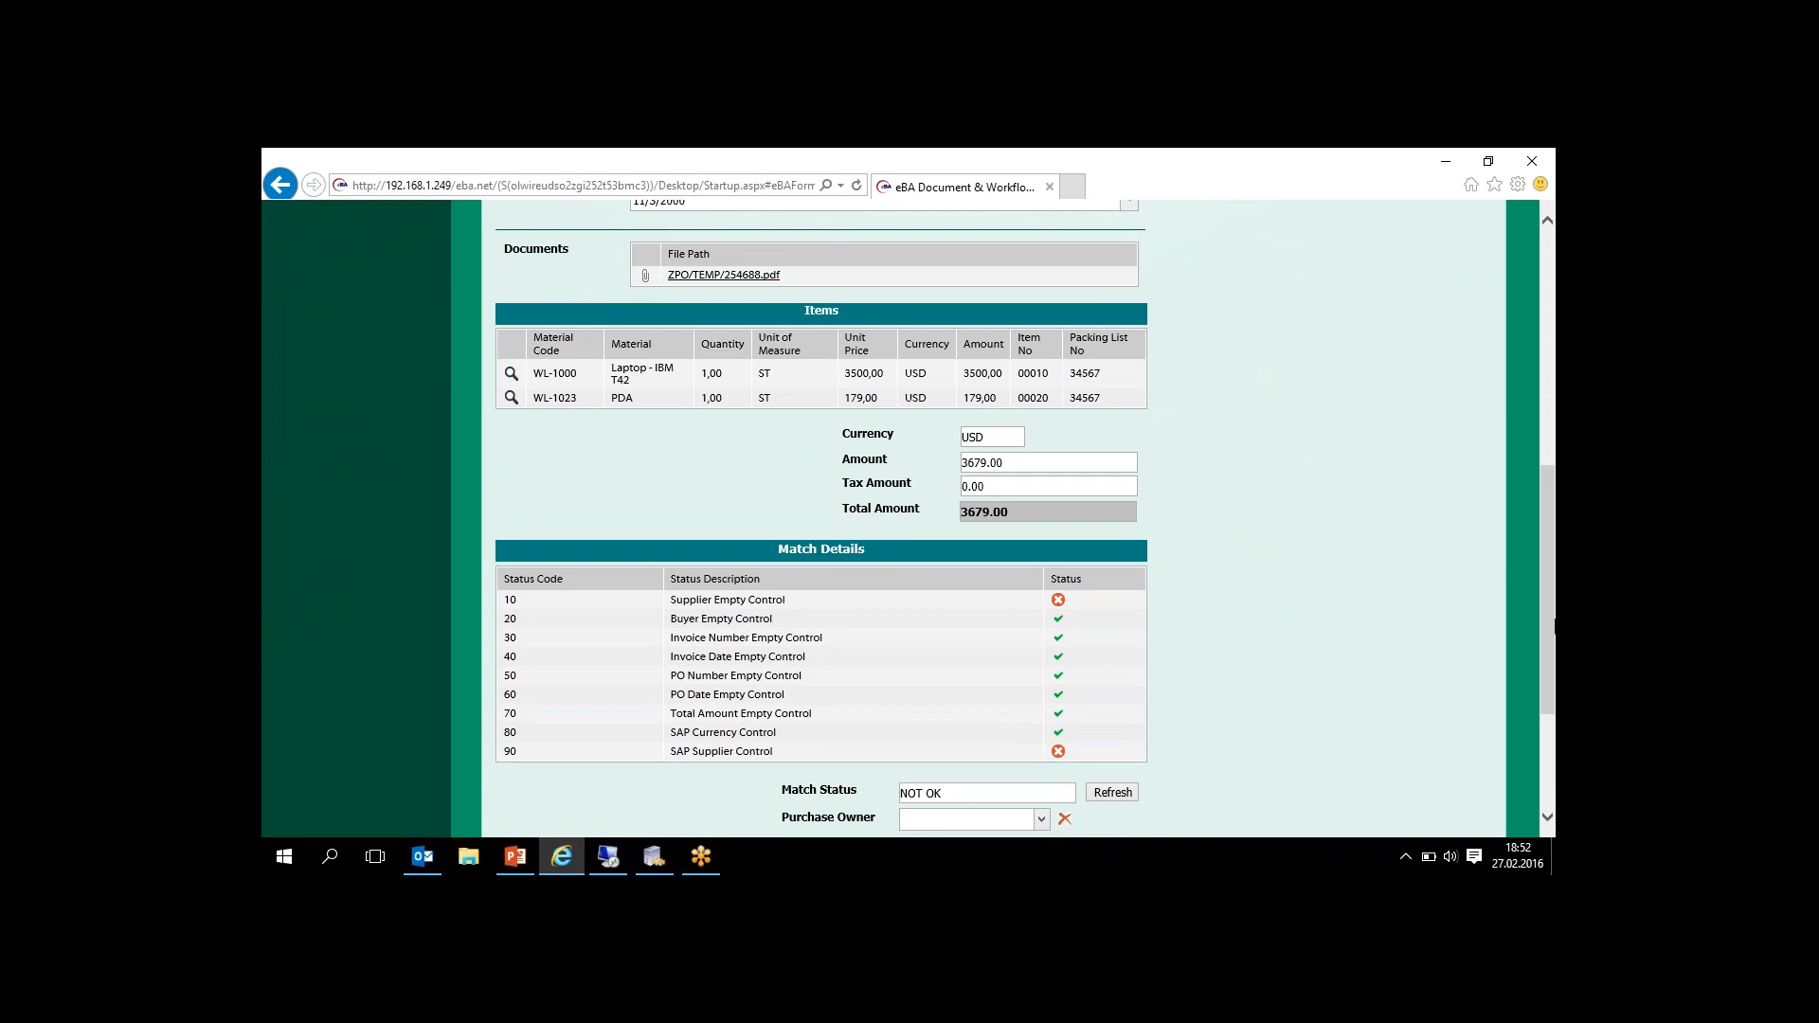
left_click_drag(1550, 625, 1516, 453)
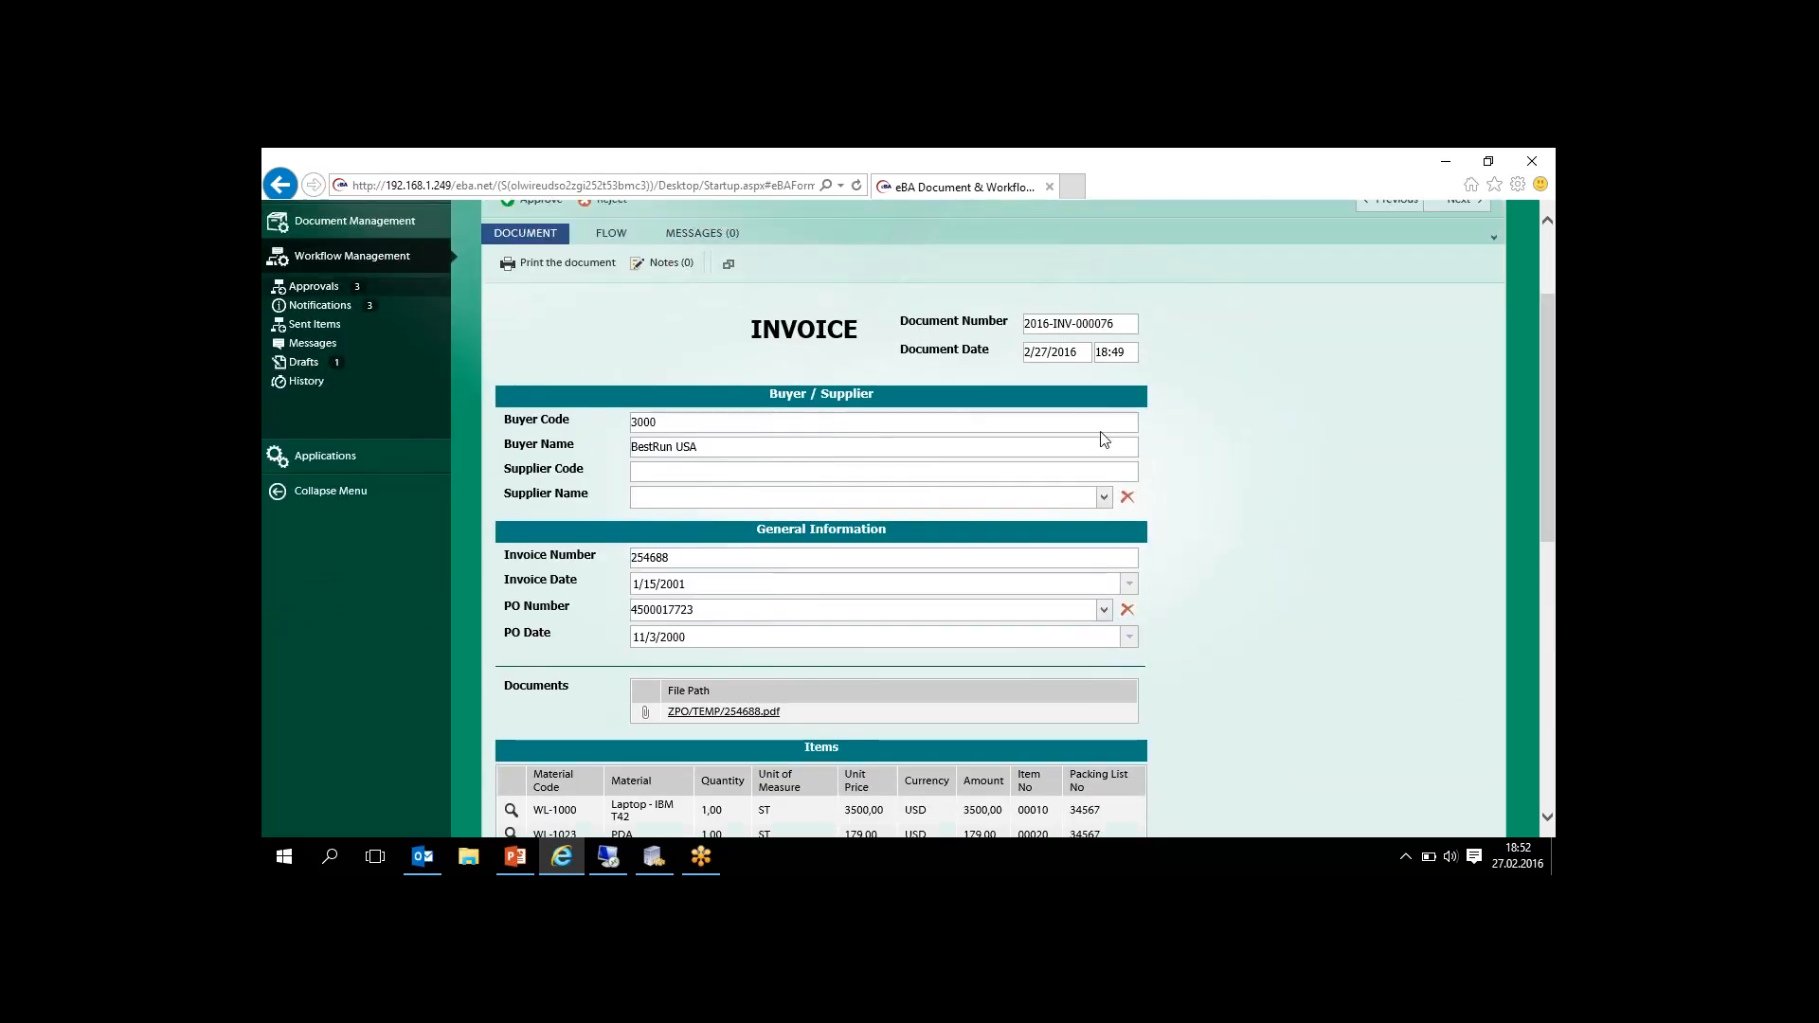
left_click(1103, 502)
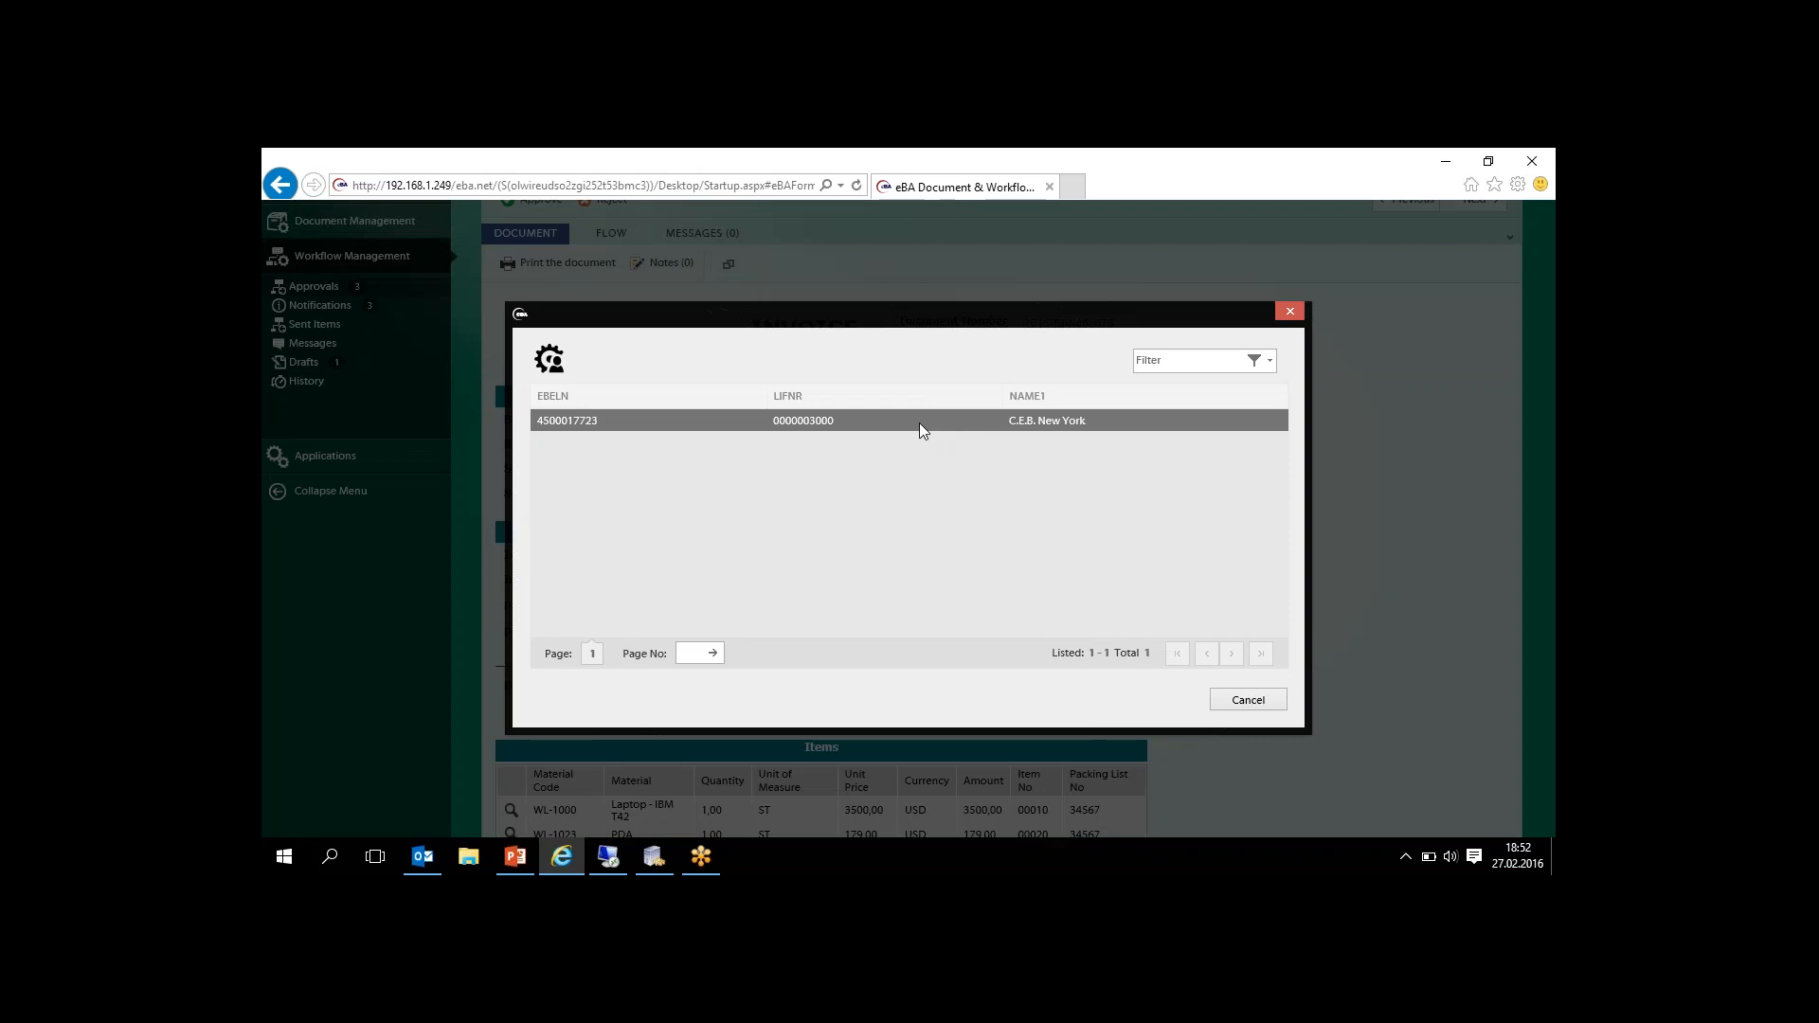
left_click(919, 423)
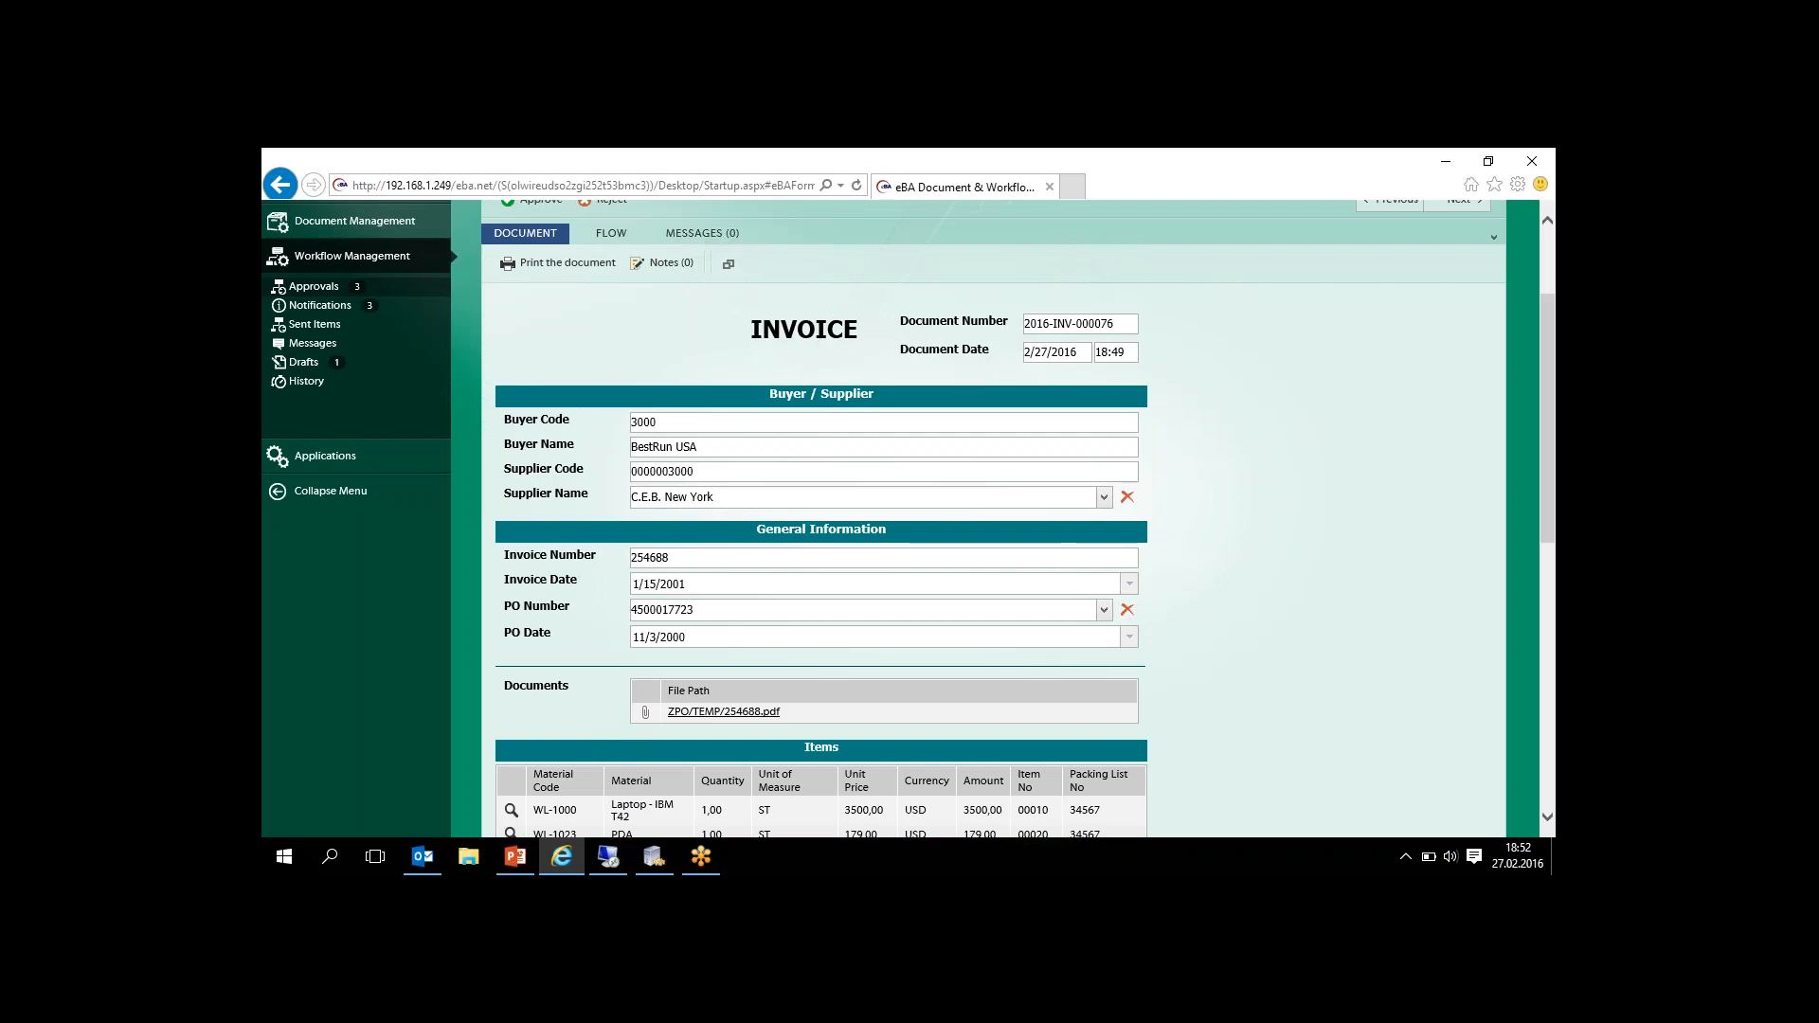
- Check the invoice's match details and match status, and recheck its items and total amount
left_click_drag(1552, 402, 1532, 636)
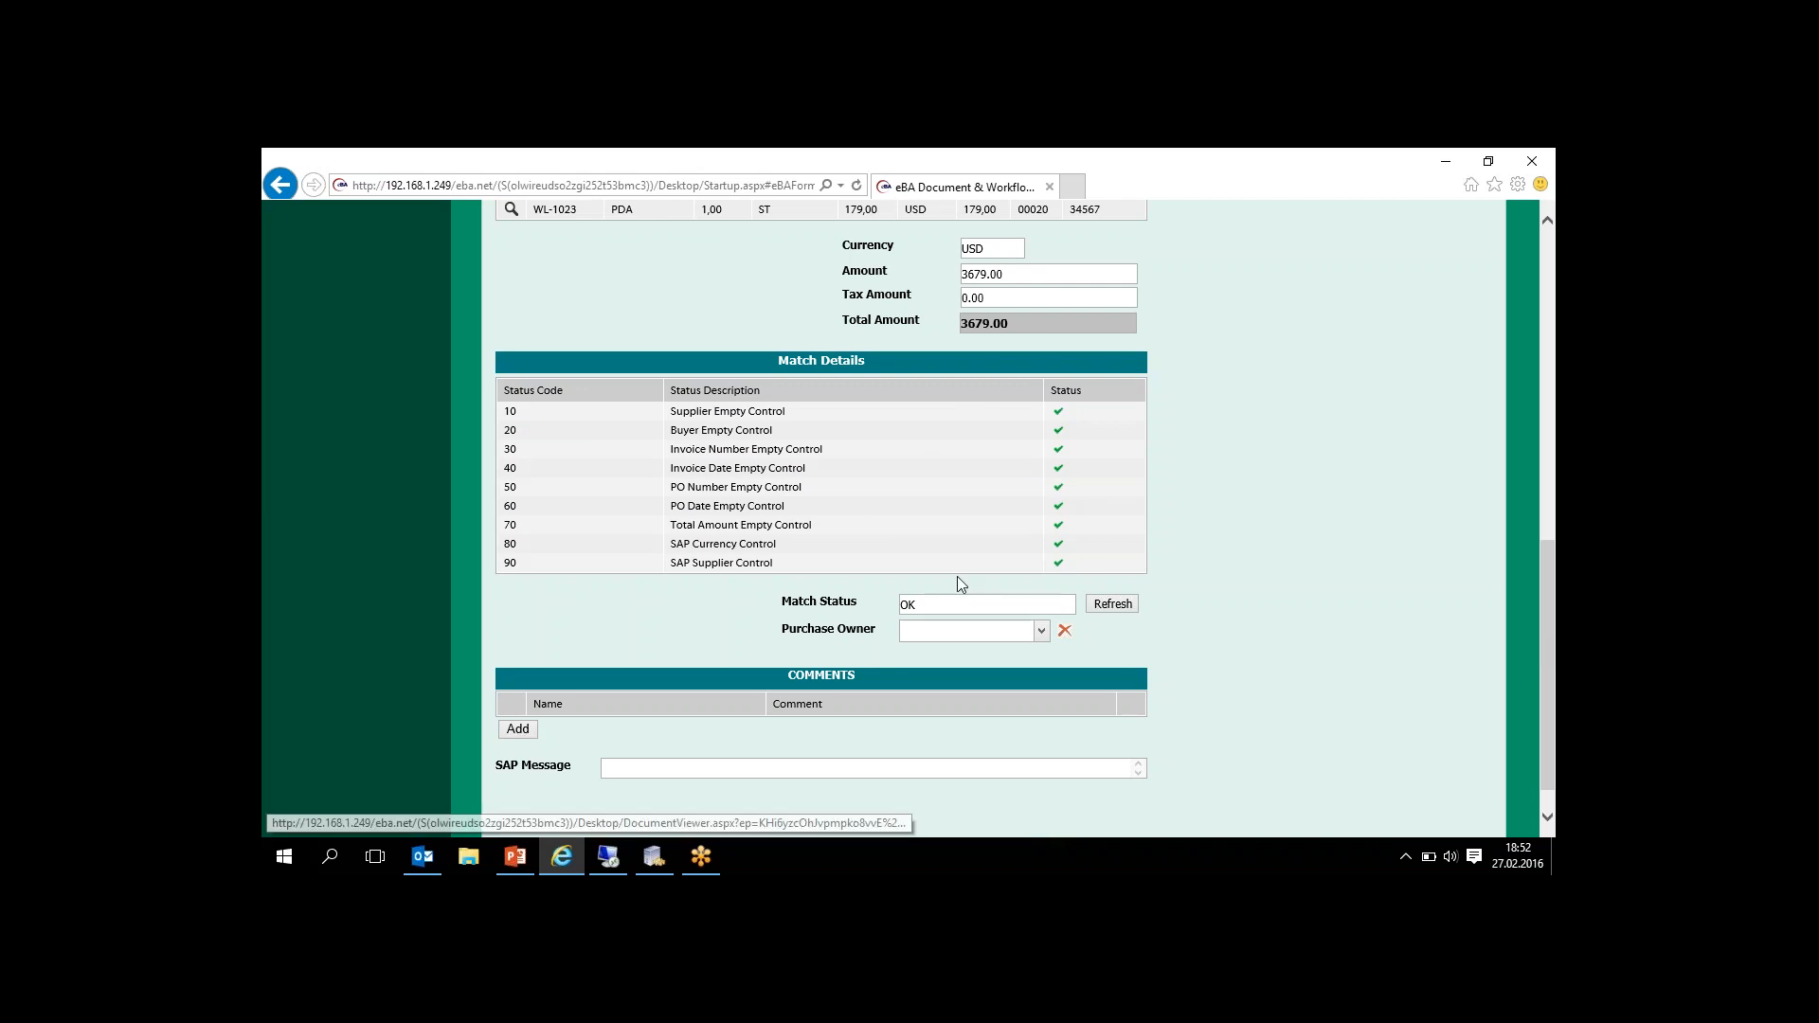
mouse_move(1543, 635)
left_mouse_down()
mouse_move(1537, 555)
mouse_move(1533, 661)
left_mouse_up()
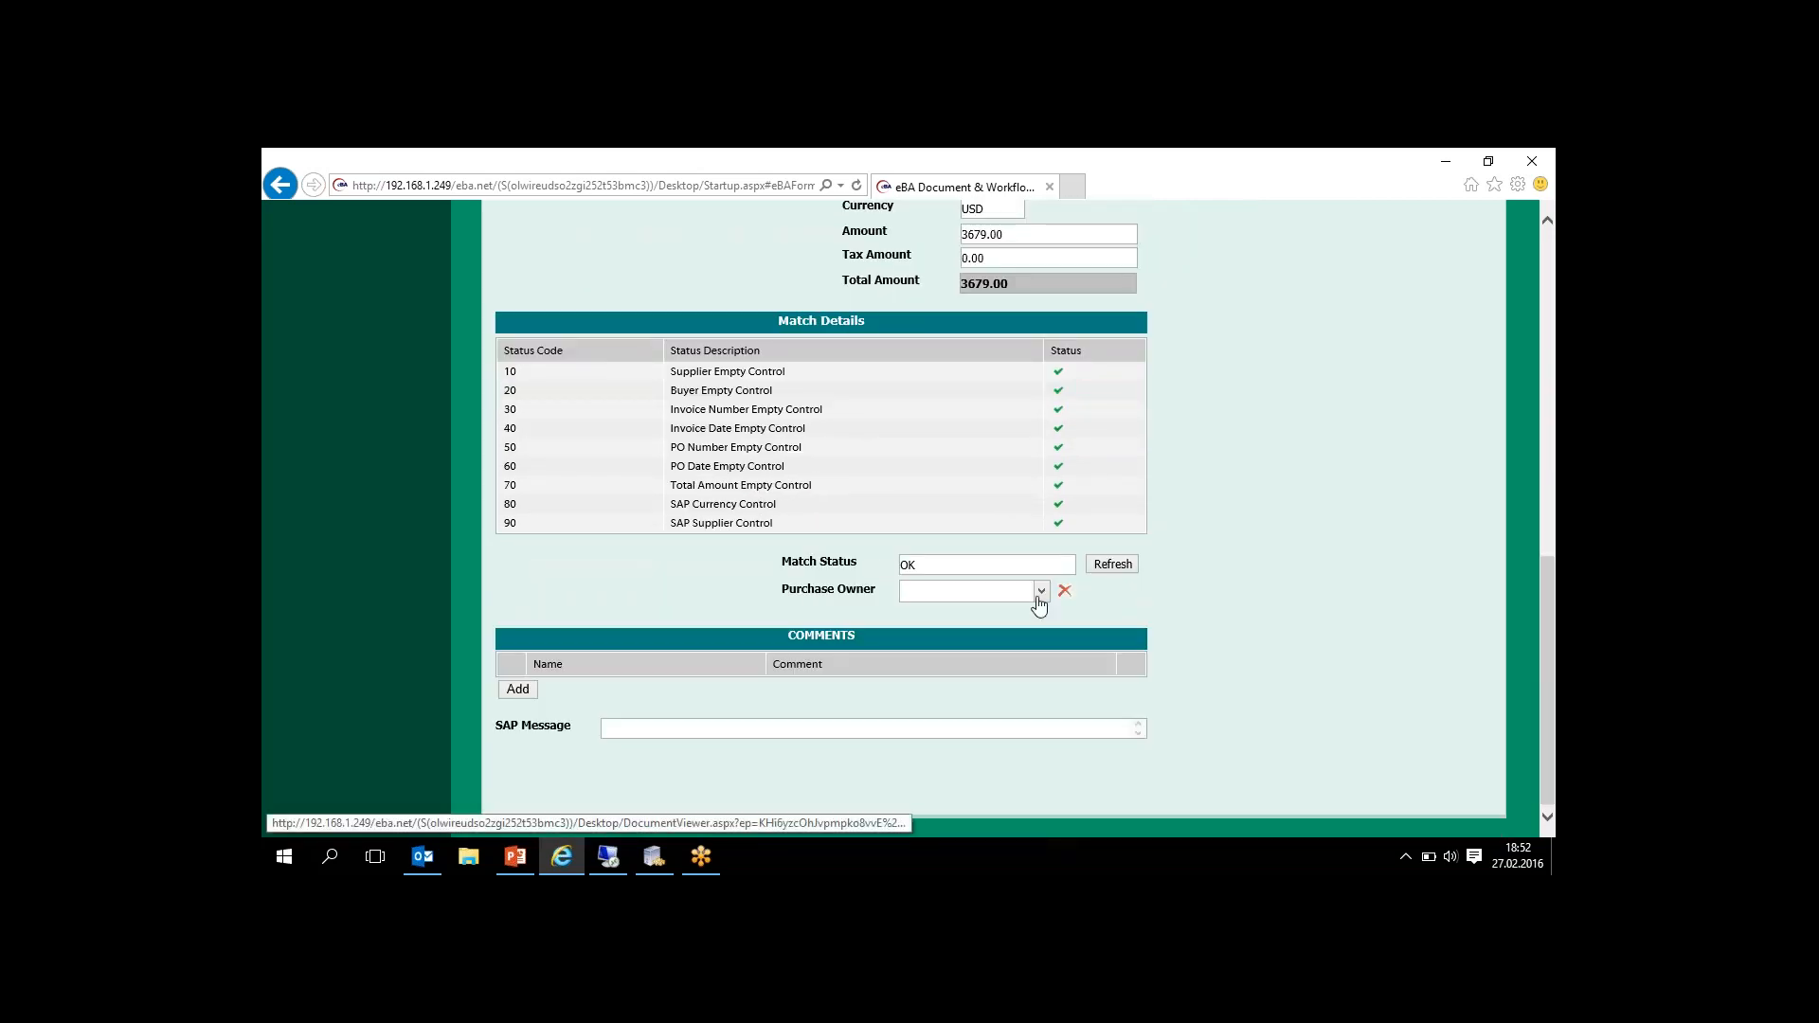
left_click_drag(1544, 614, 1535, 489)
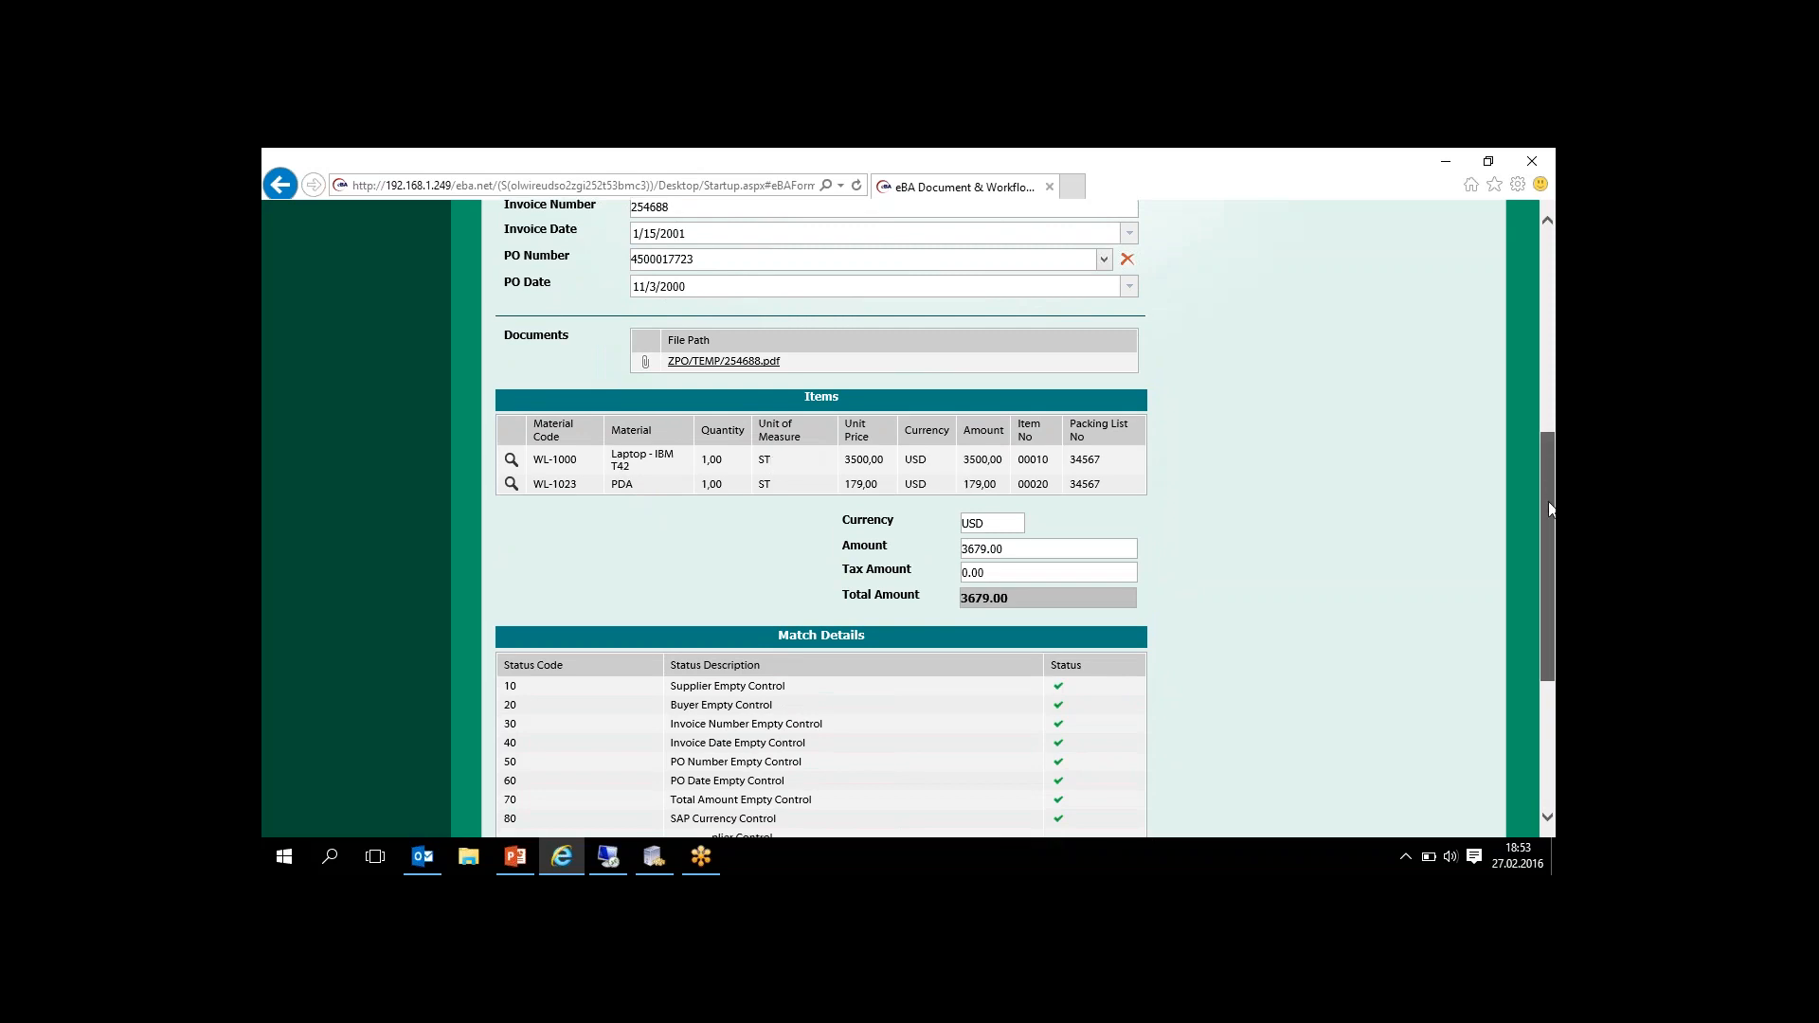
left_click_drag(1548, 502, 1537, 625)
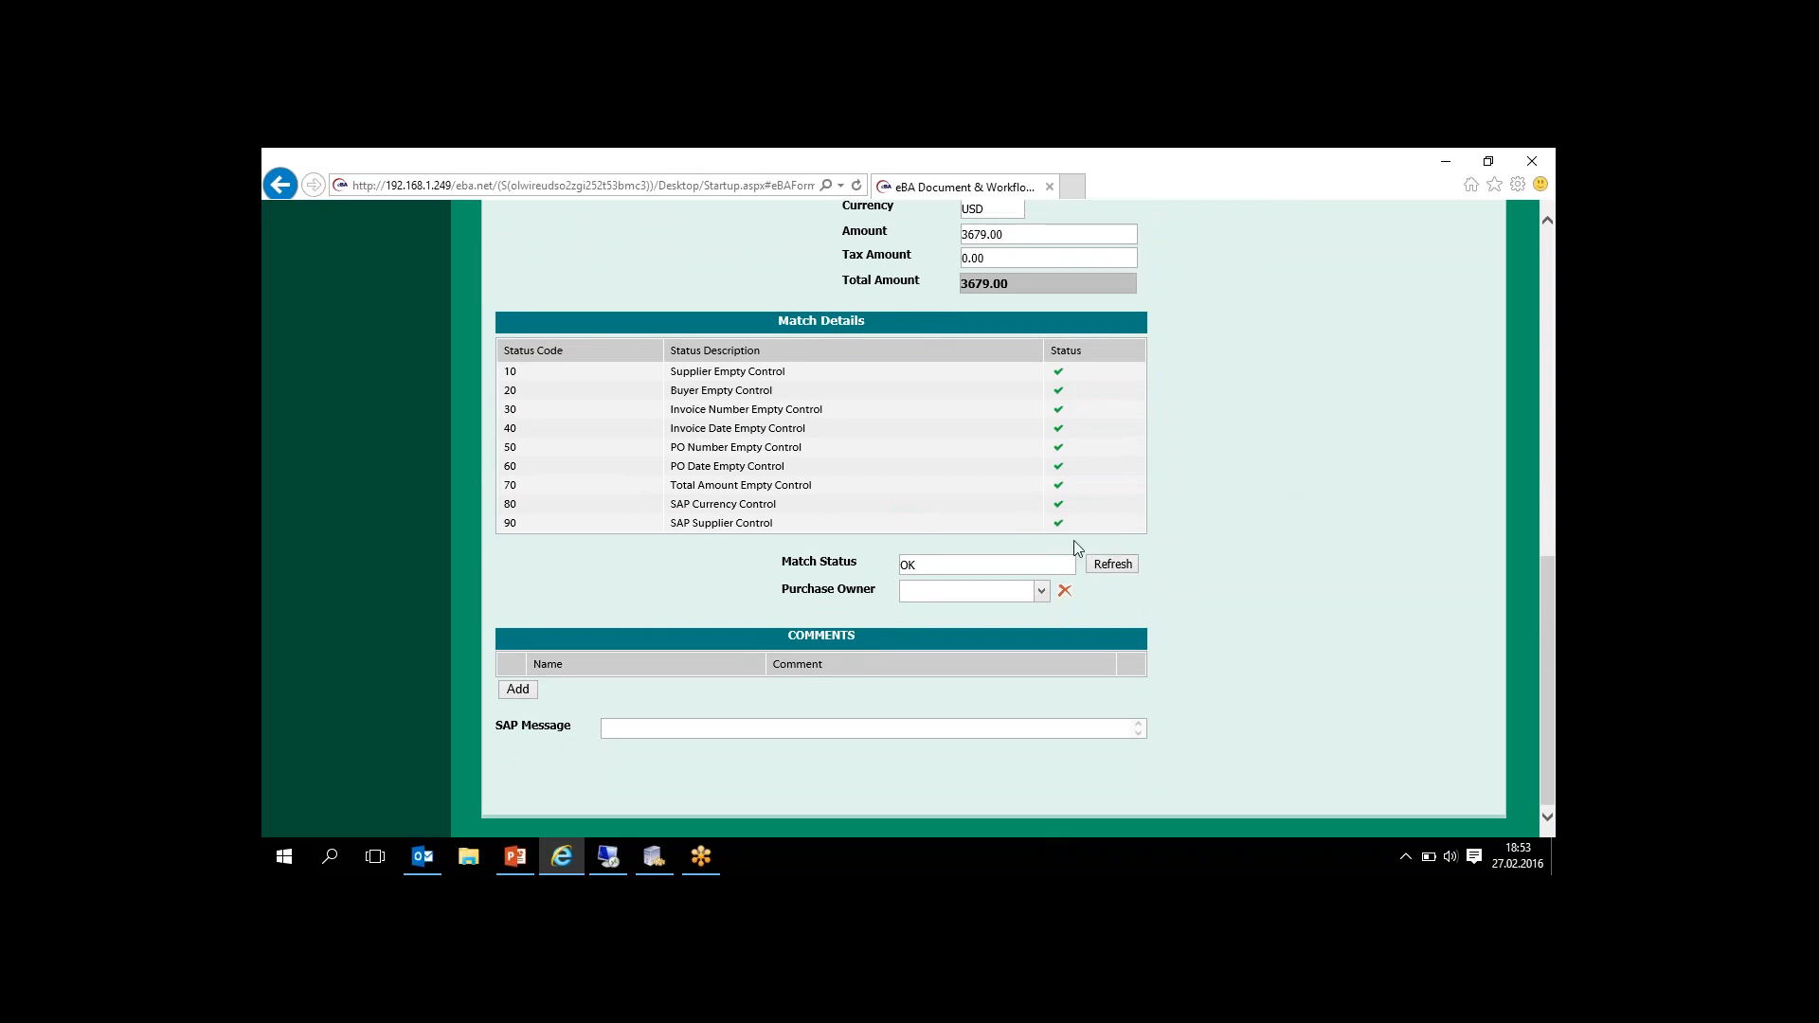
- Filter the employee list by first name and choose the second matching Head Office IT specialist as purchase owner
left_click(1042, 593)
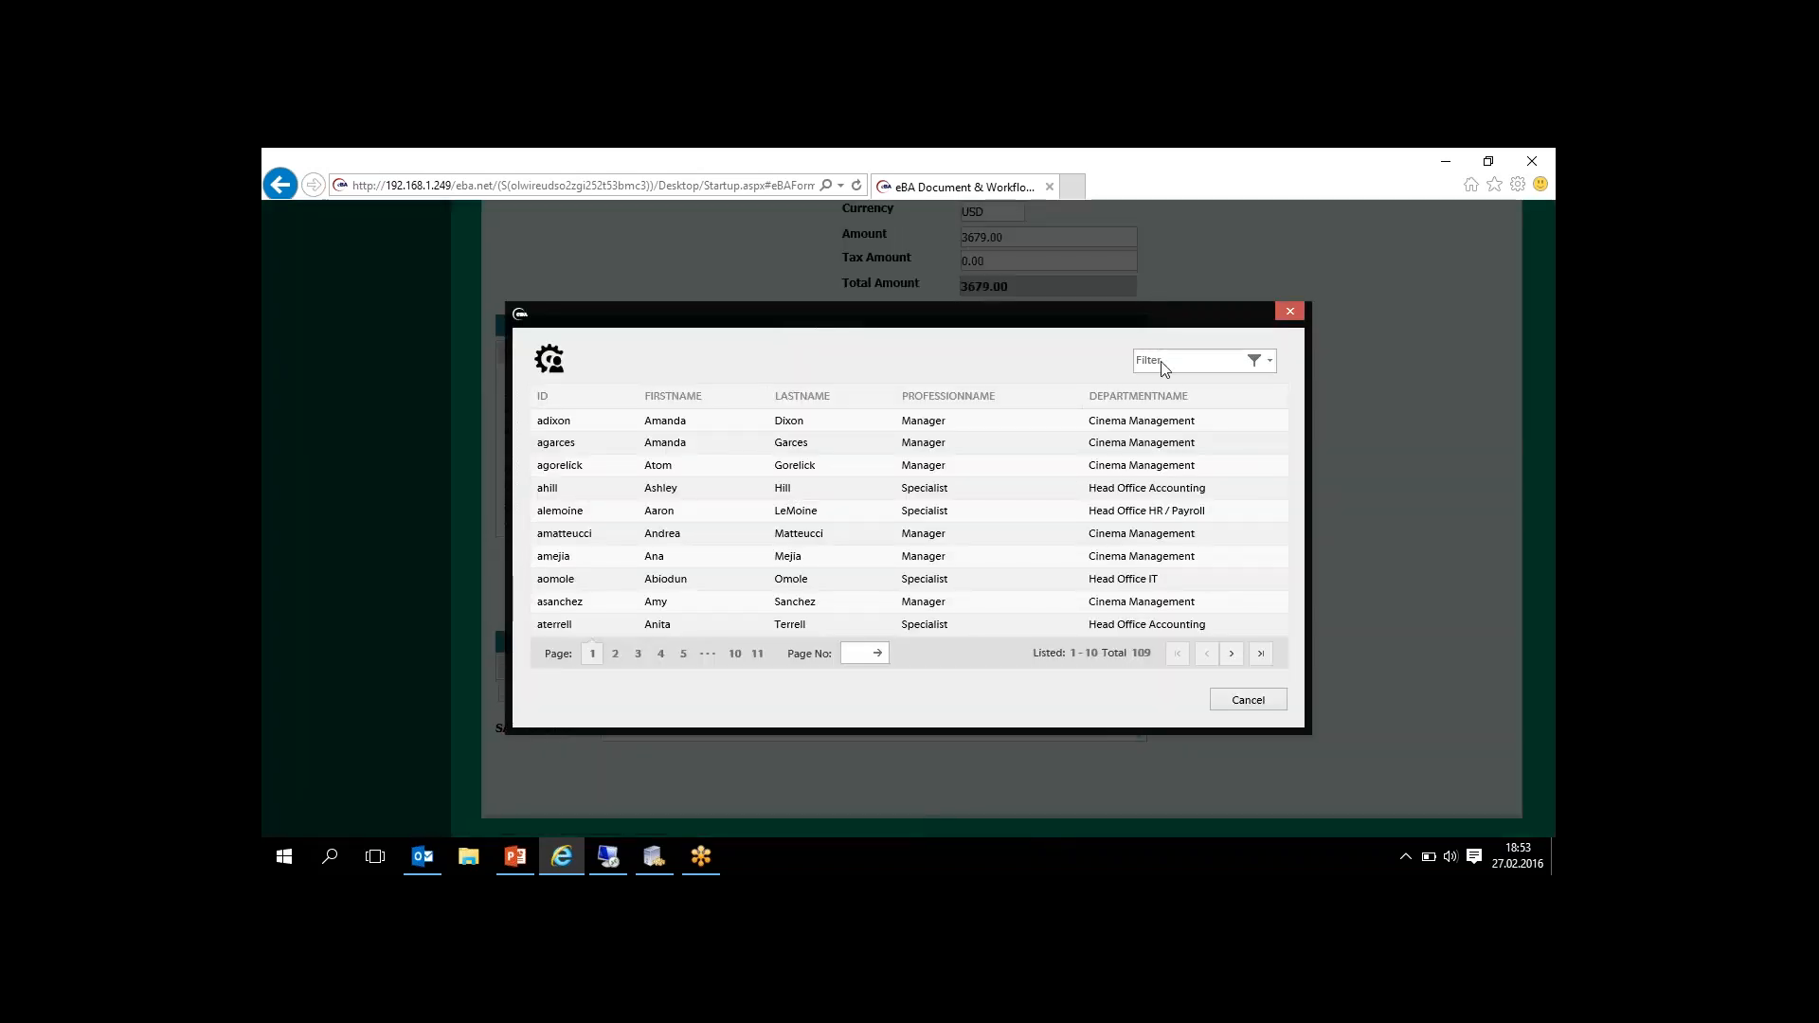
left_click(1153, 359)
type("man")
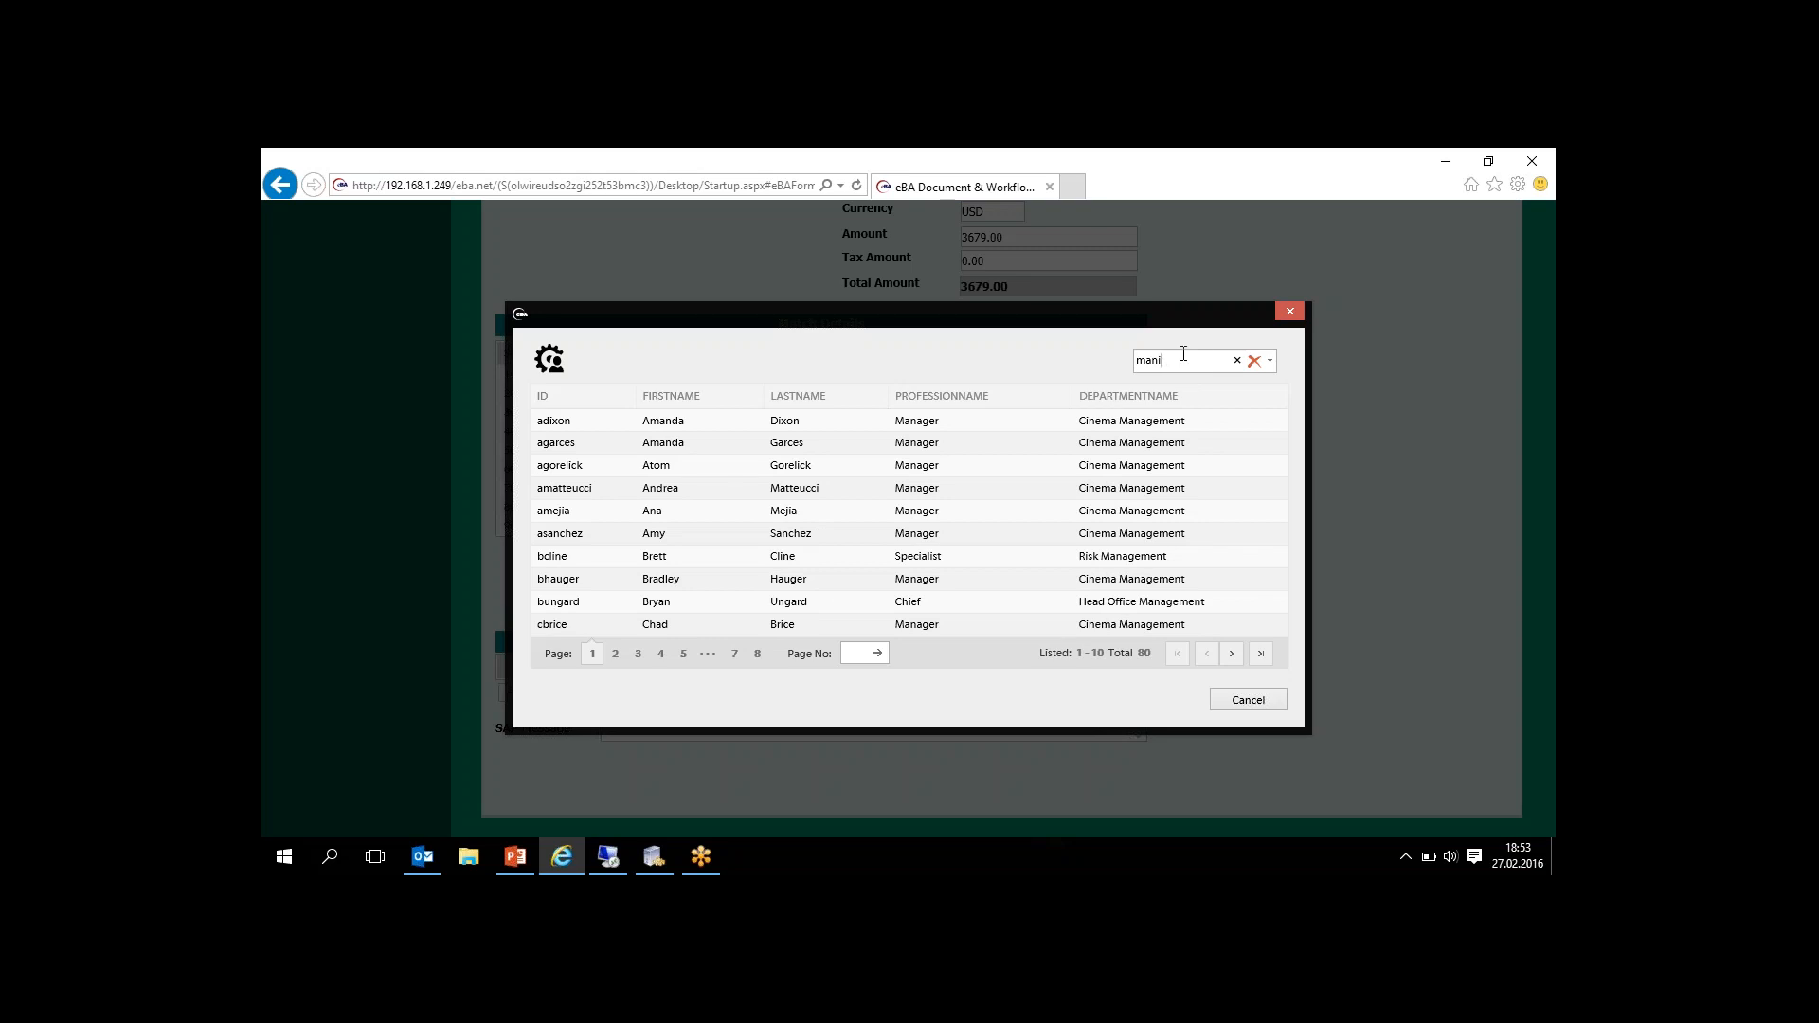
type("i")
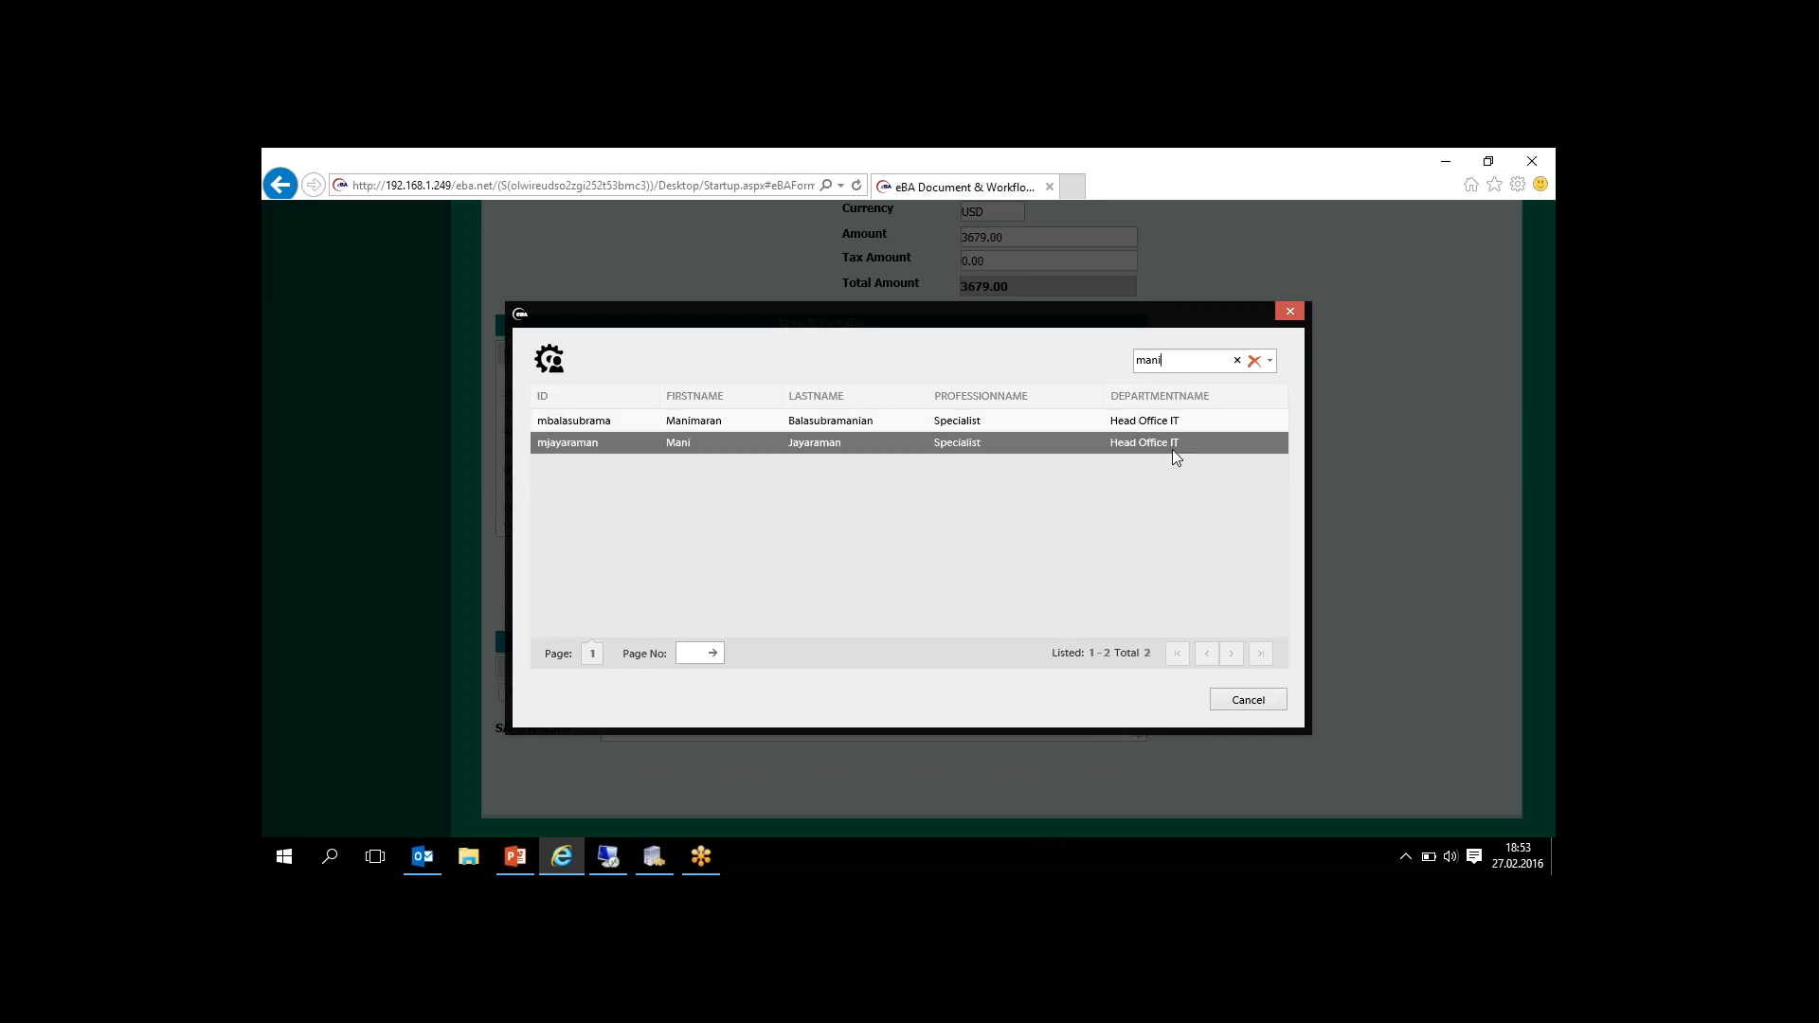
left_click(864, 441)
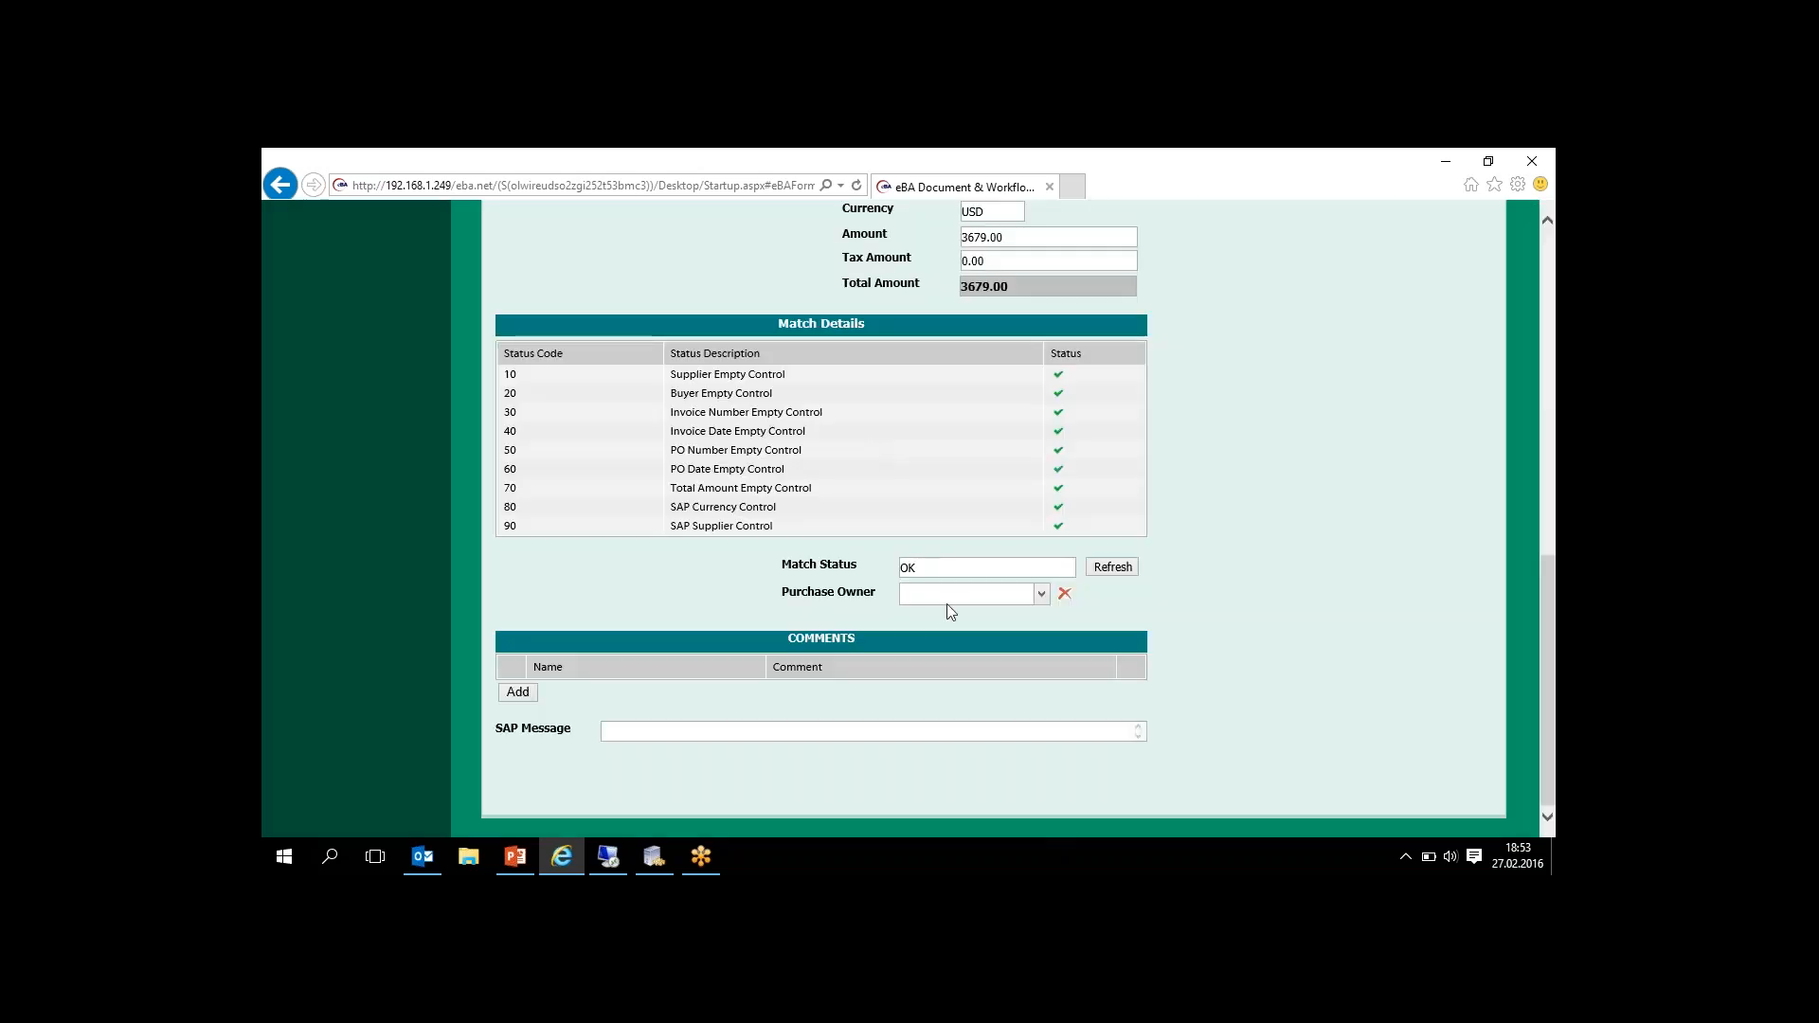
- Change the purchase owner to the first matching Head Office IT specialist under the same name filter, and approve the invoice
left_click(1042, 597)
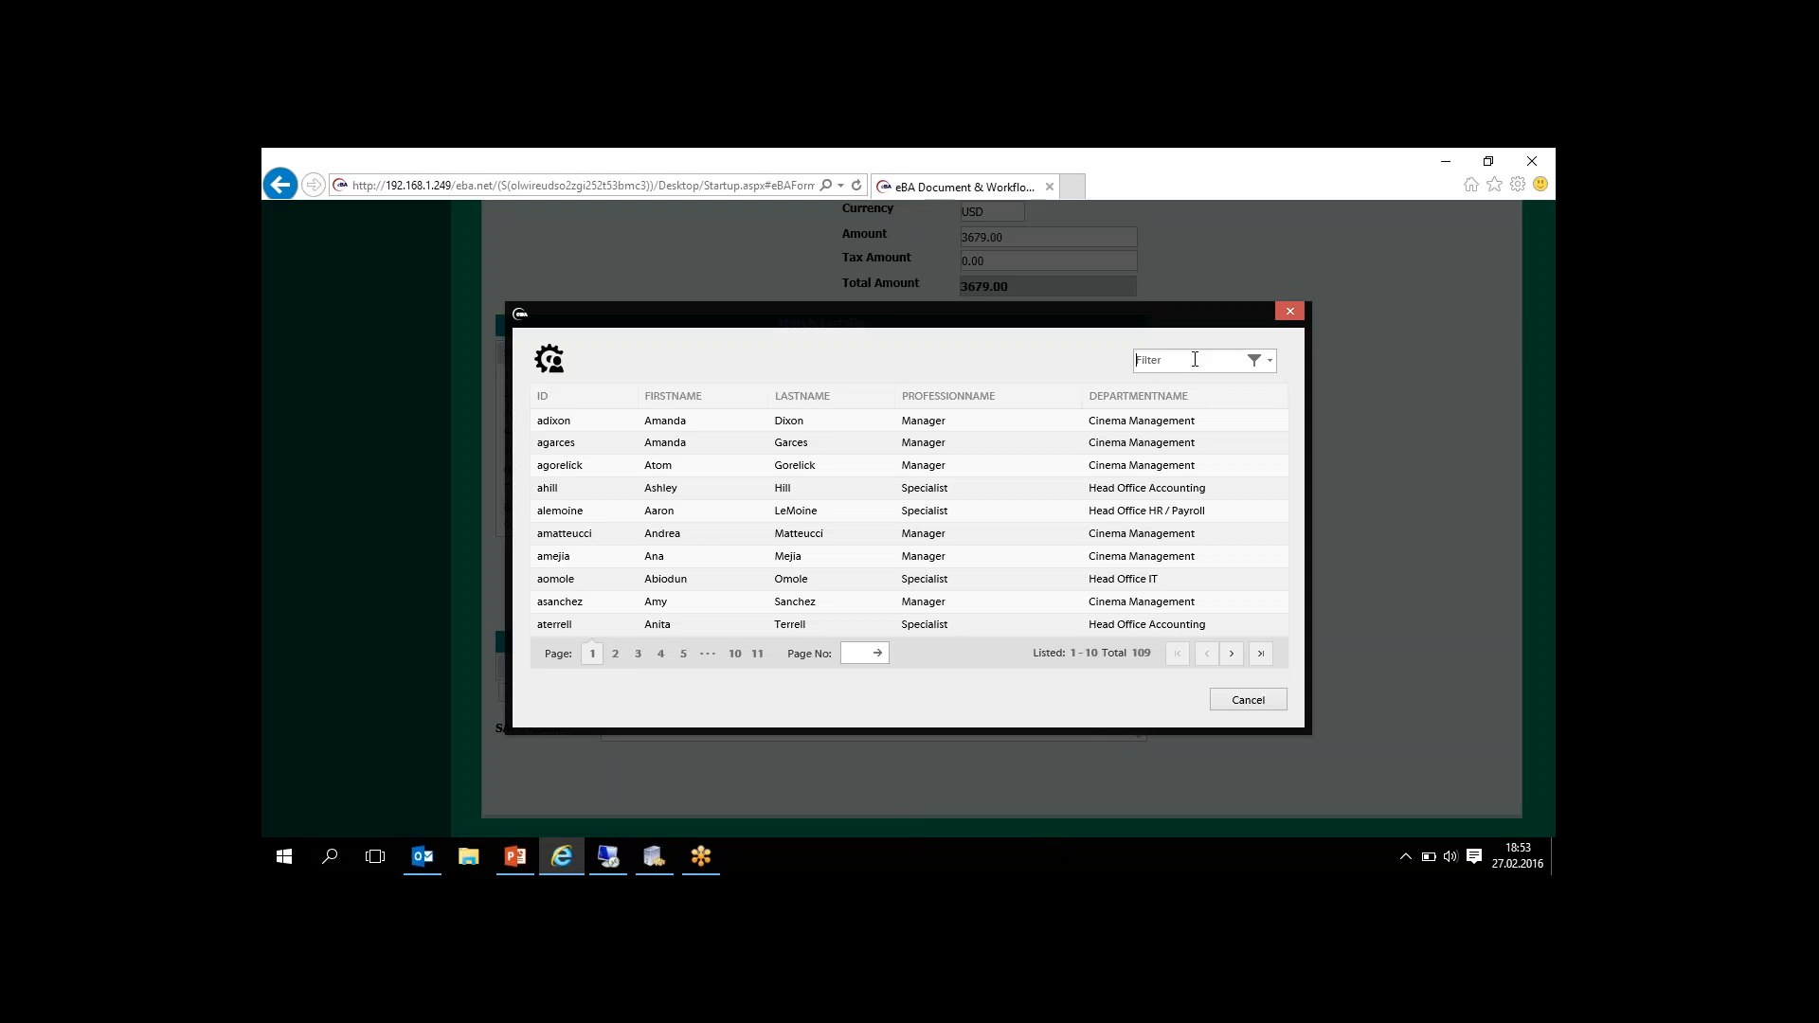
type("mani")
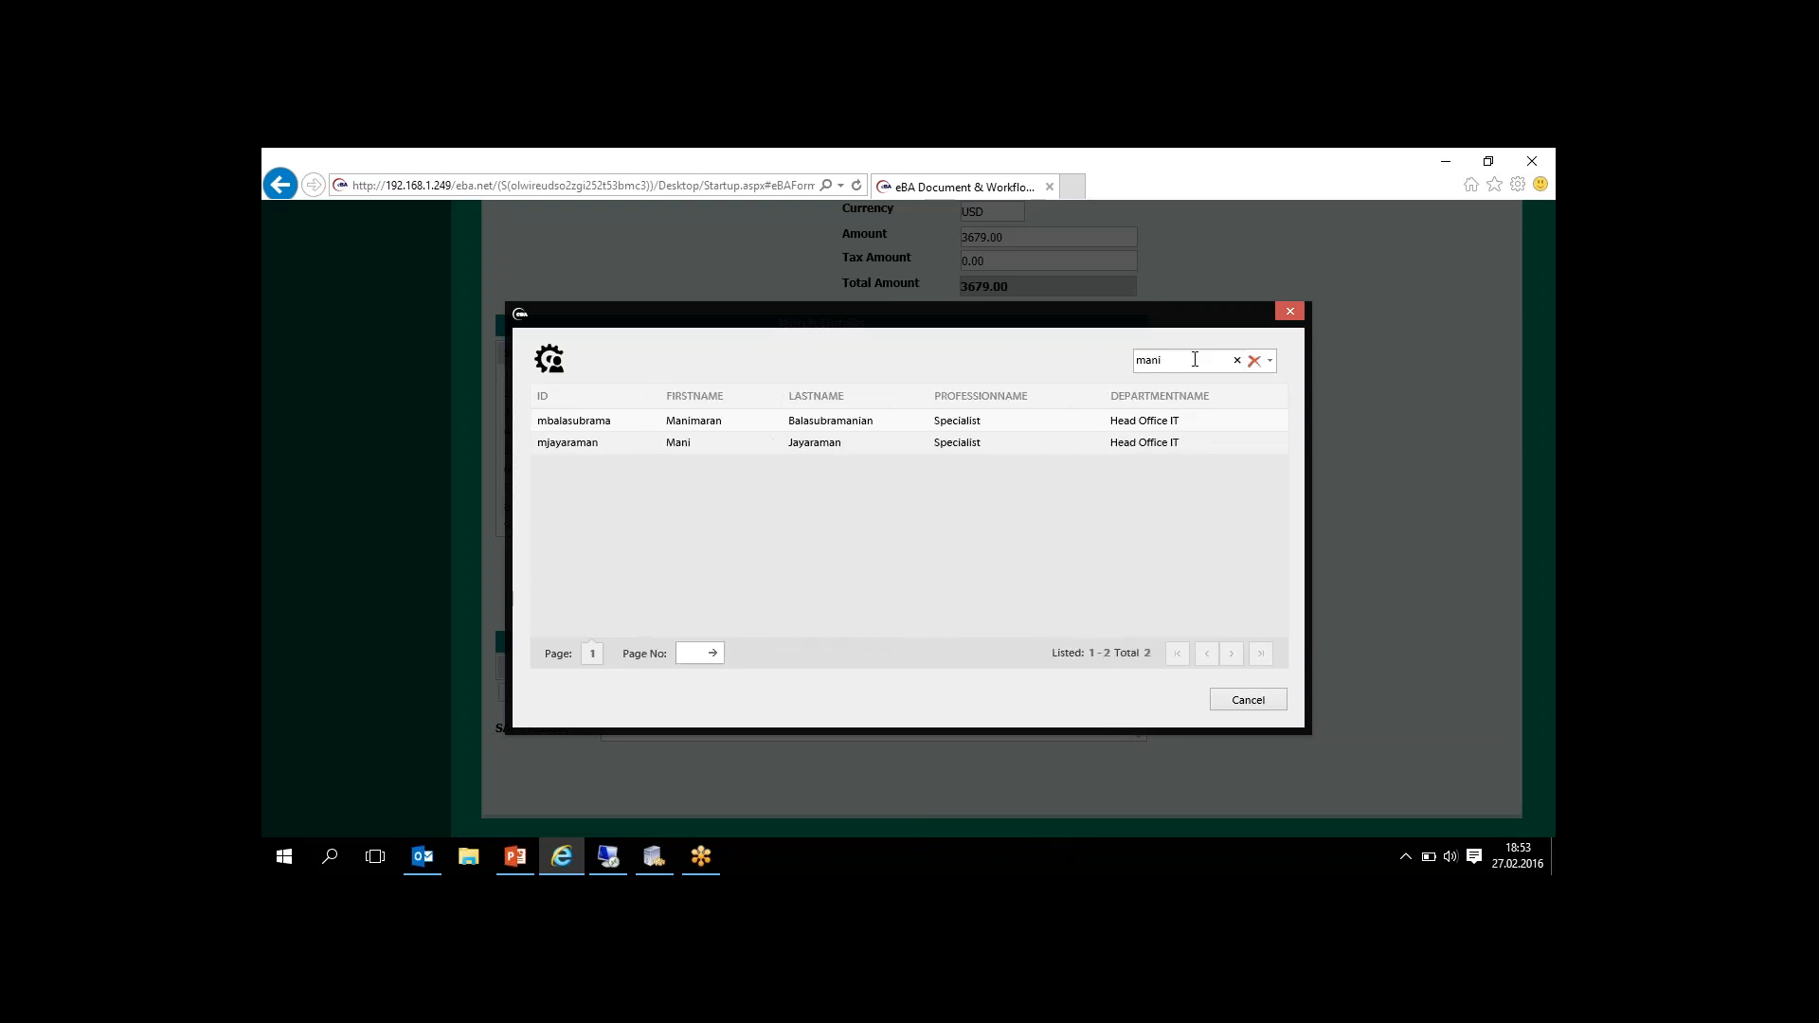
left_click(1039, 418)
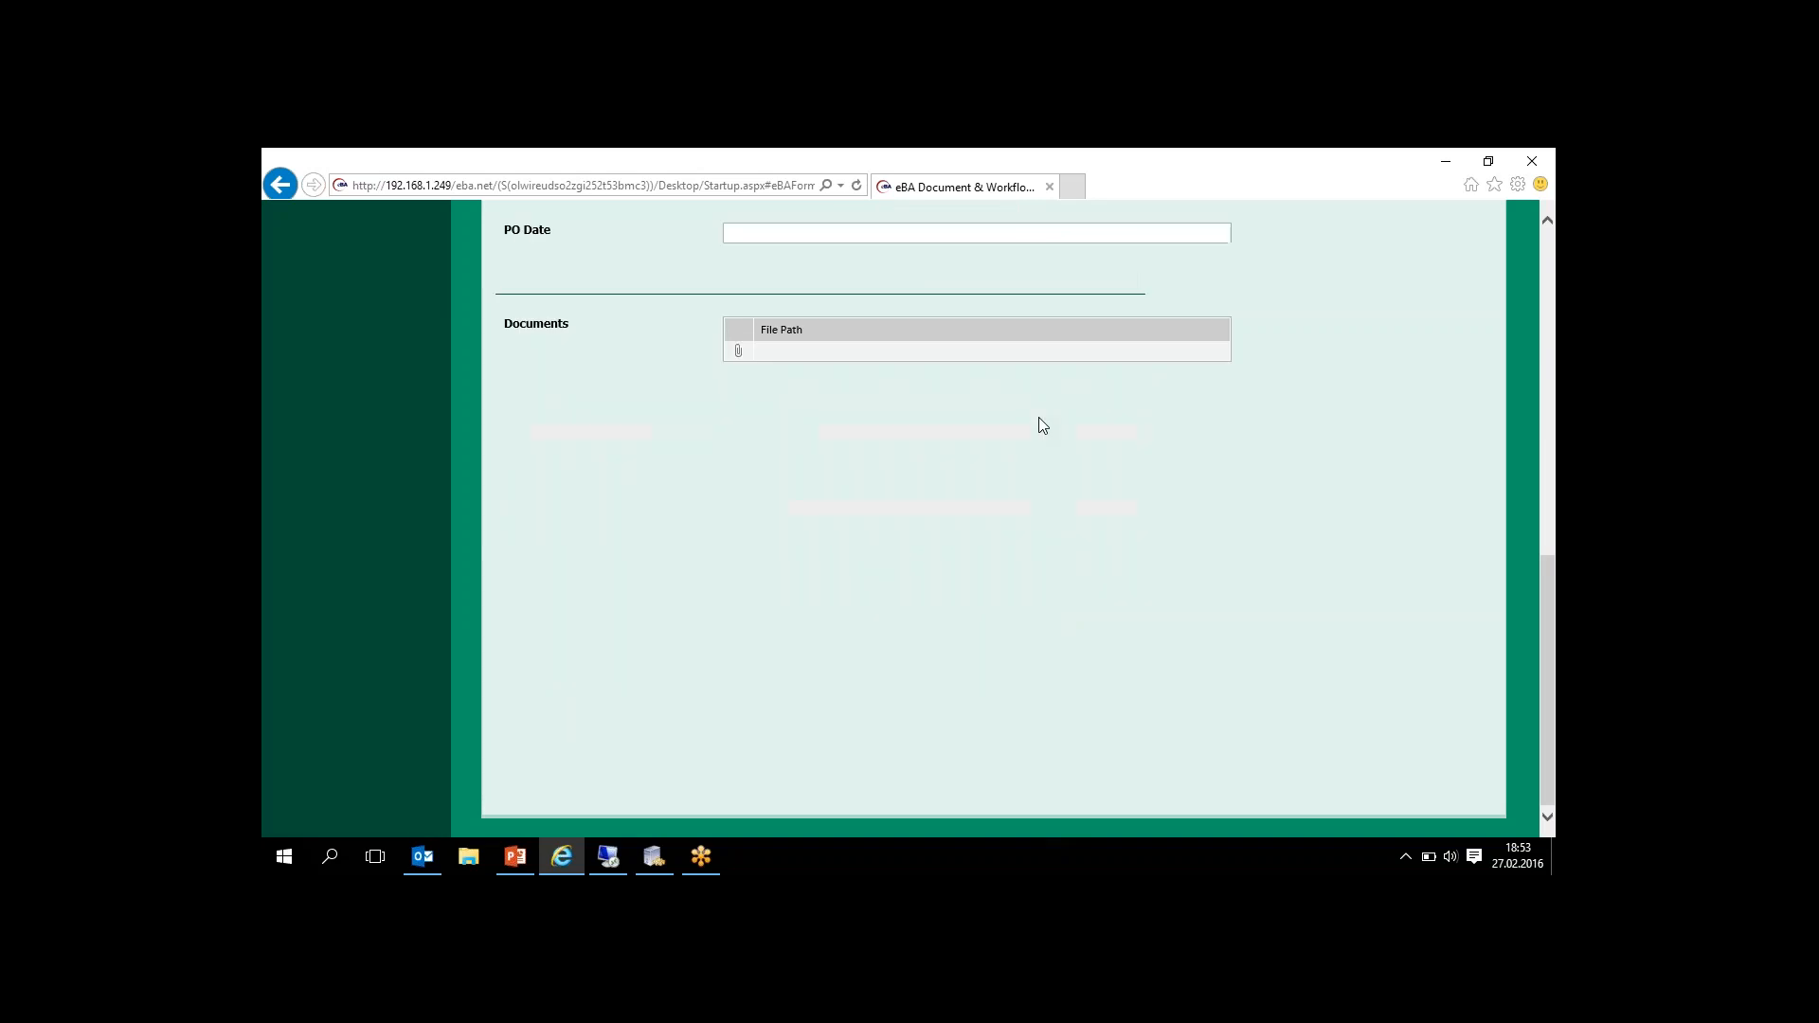
left_click_drag(1551, 617, 1526, 248)
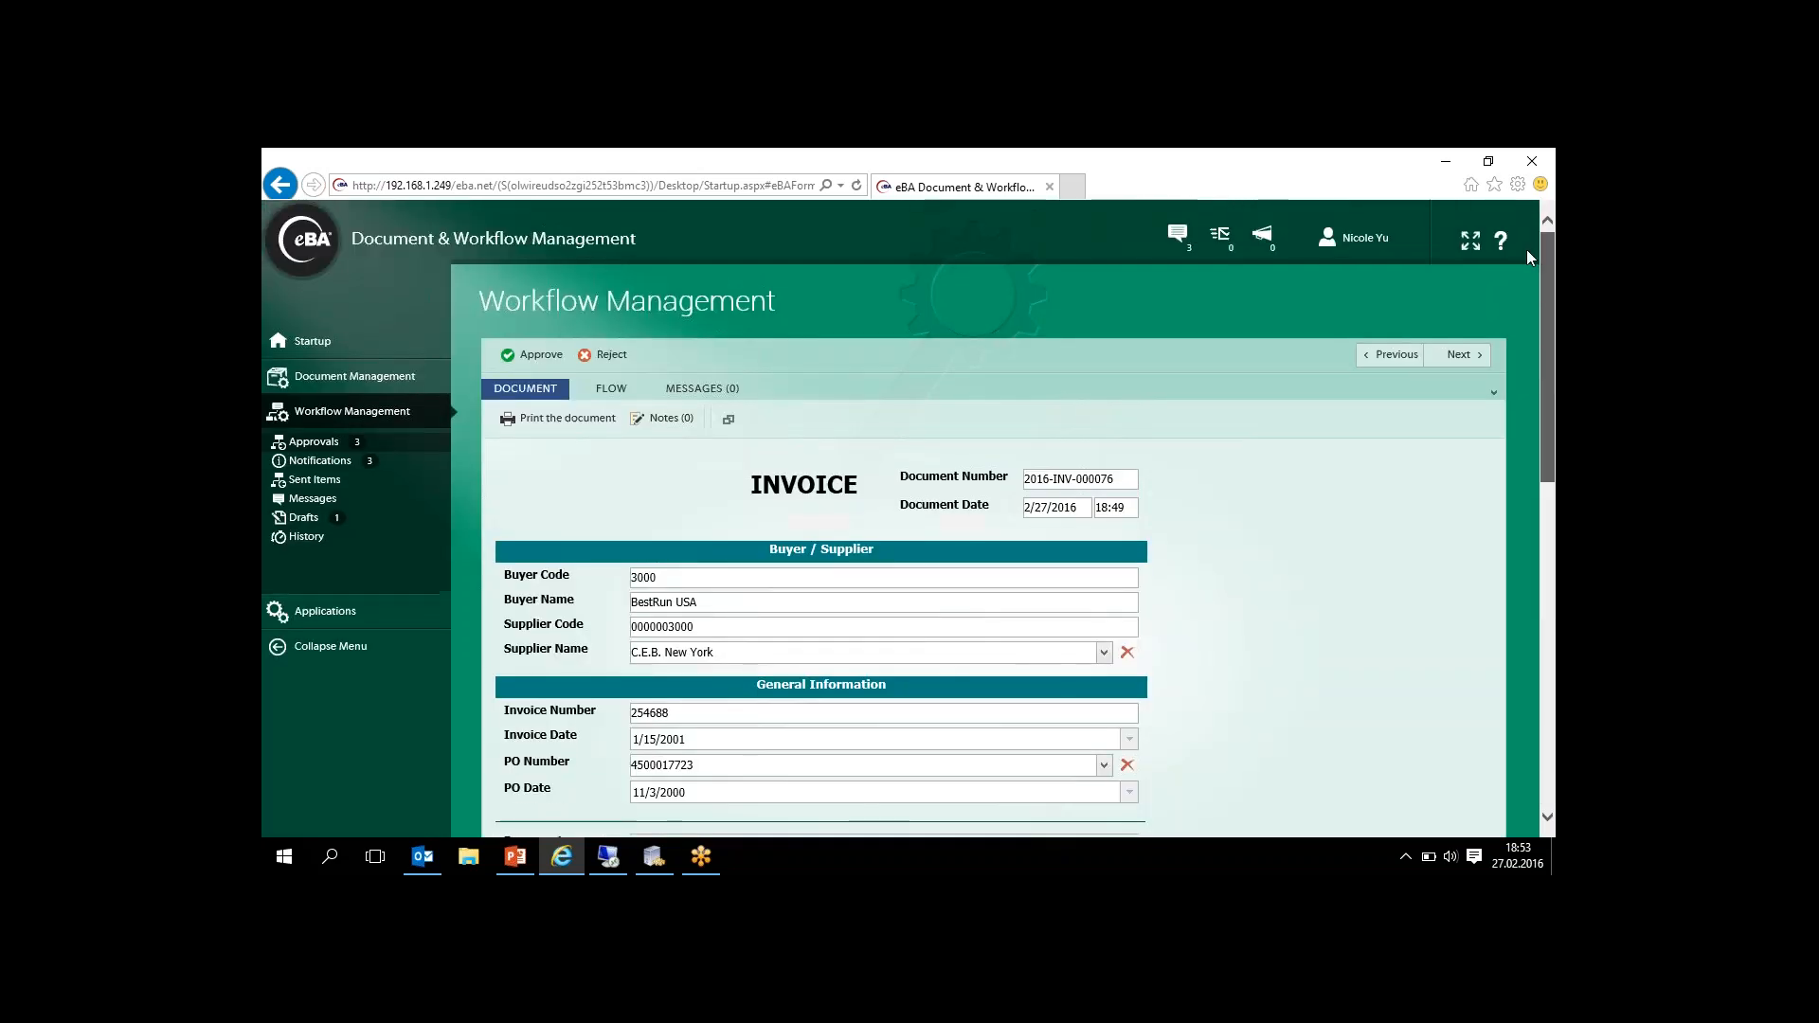
left_click(527, 364)
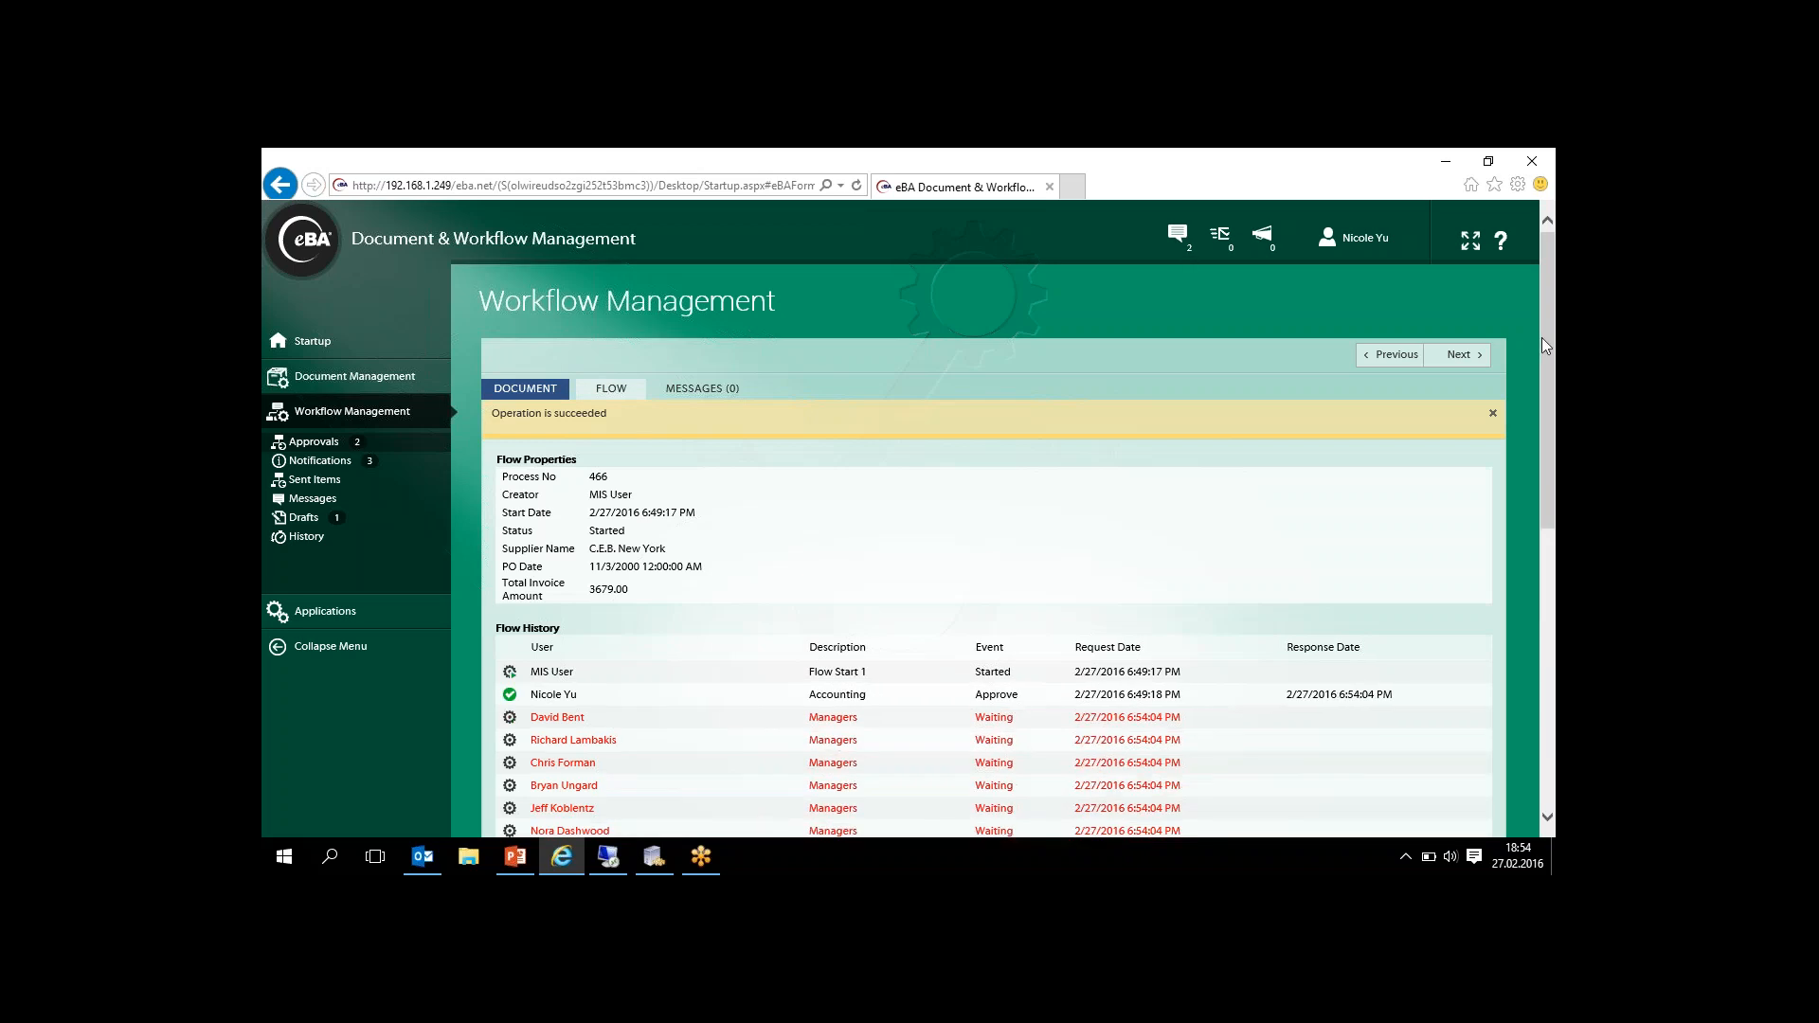
- Review the flow properties and flow history of process 466, including the waiting Managers and Purchase Owner entries
left_click_drag(1544, 326, 1541, 390)
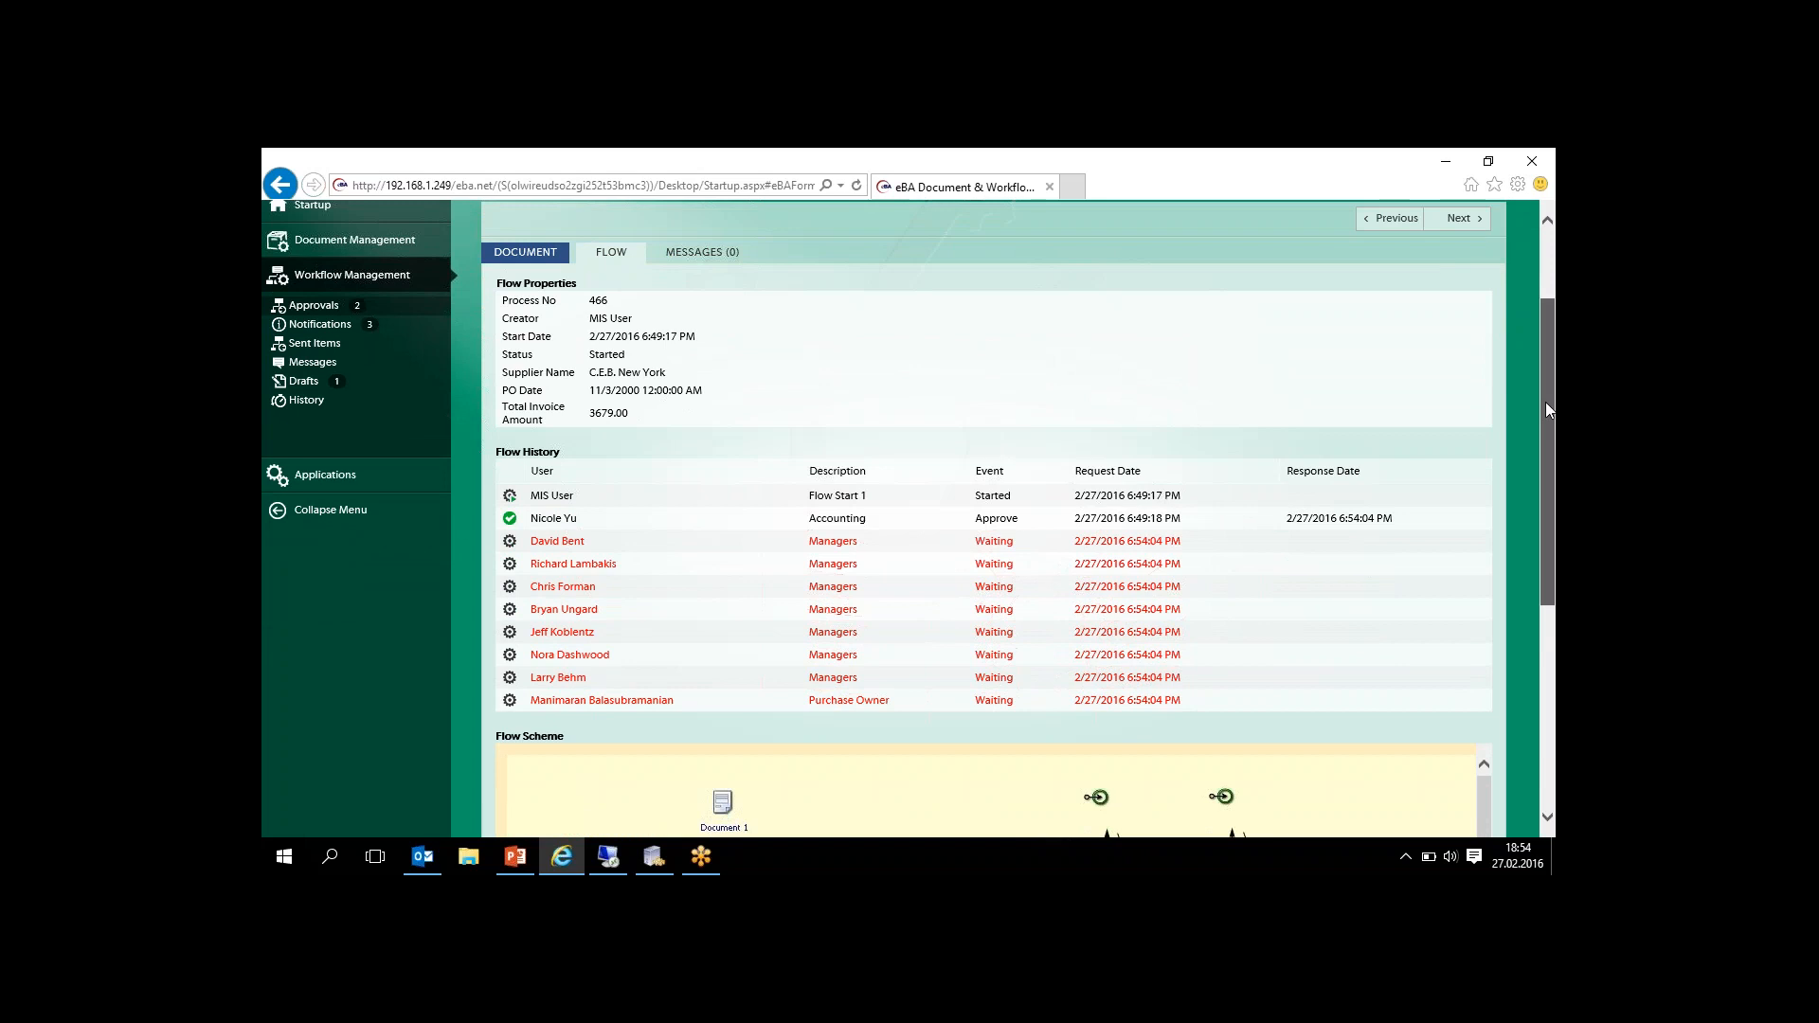
left_click_drag(1545, 402, 1545, 380)
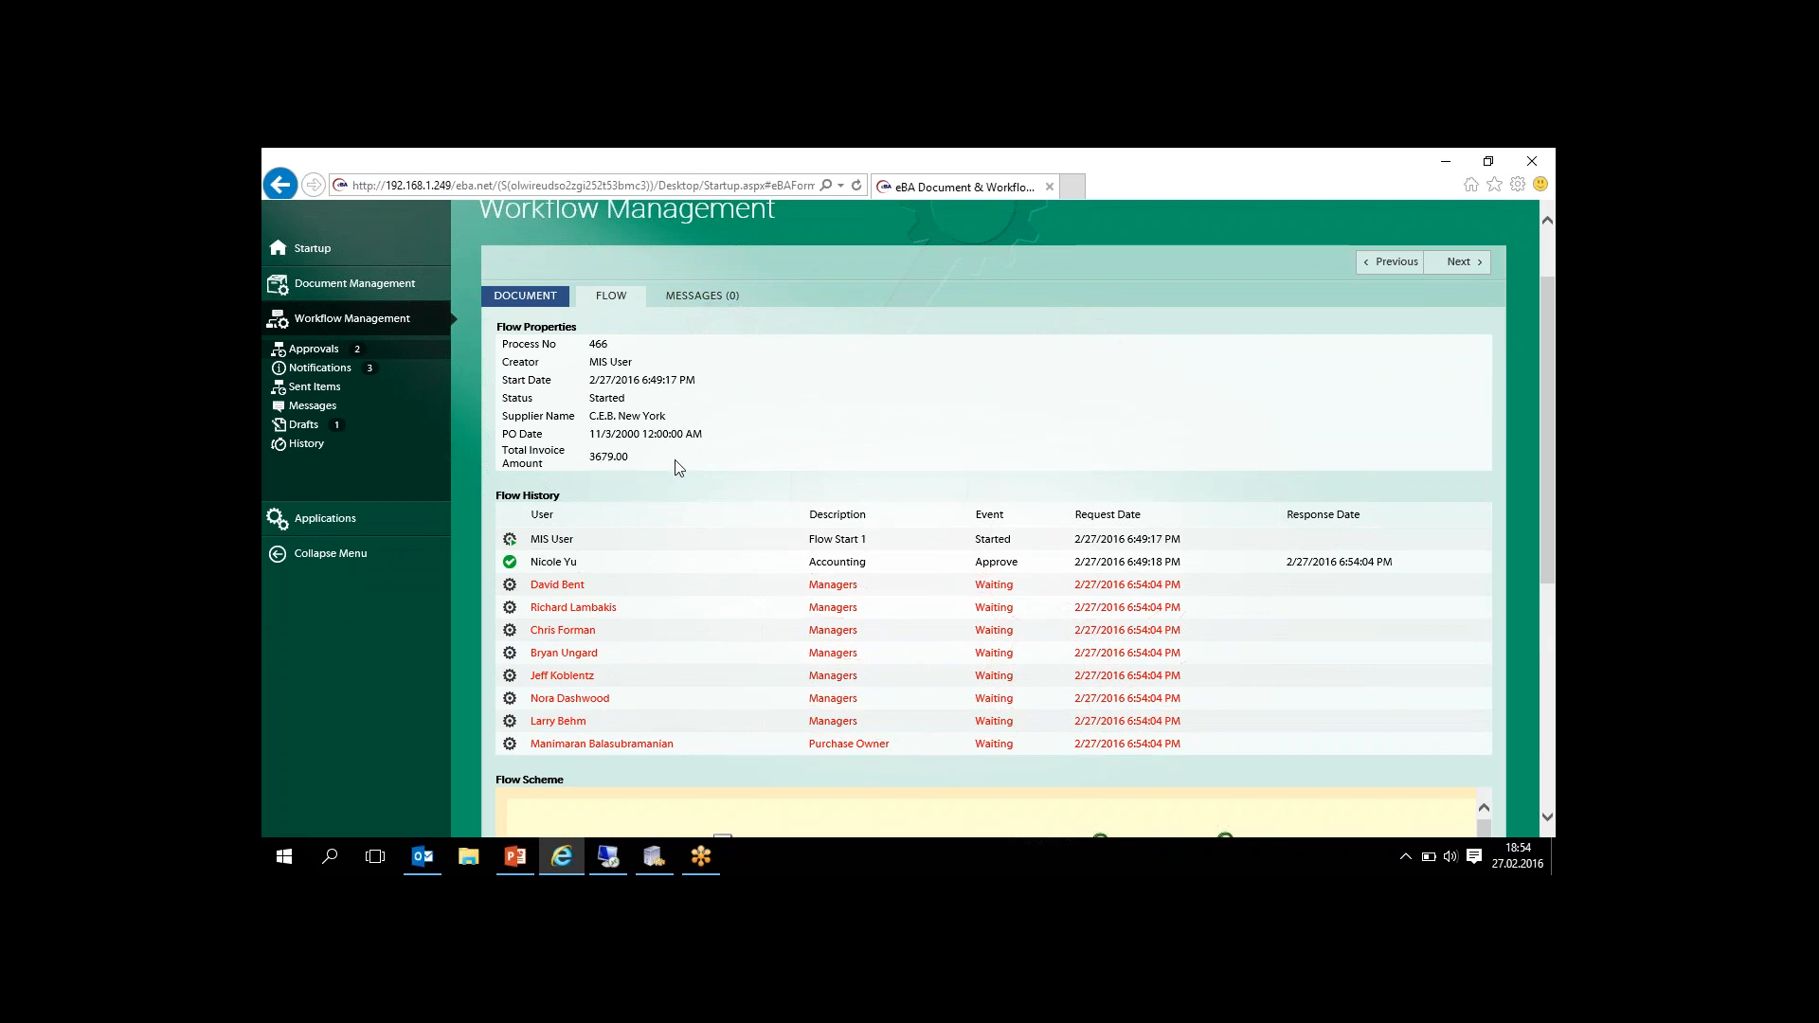
mouse_move(1544, 415)
left_mouse_down()
mouse_move(1545, 470)
mouse_move(1542, 437)
left_mouse_up()
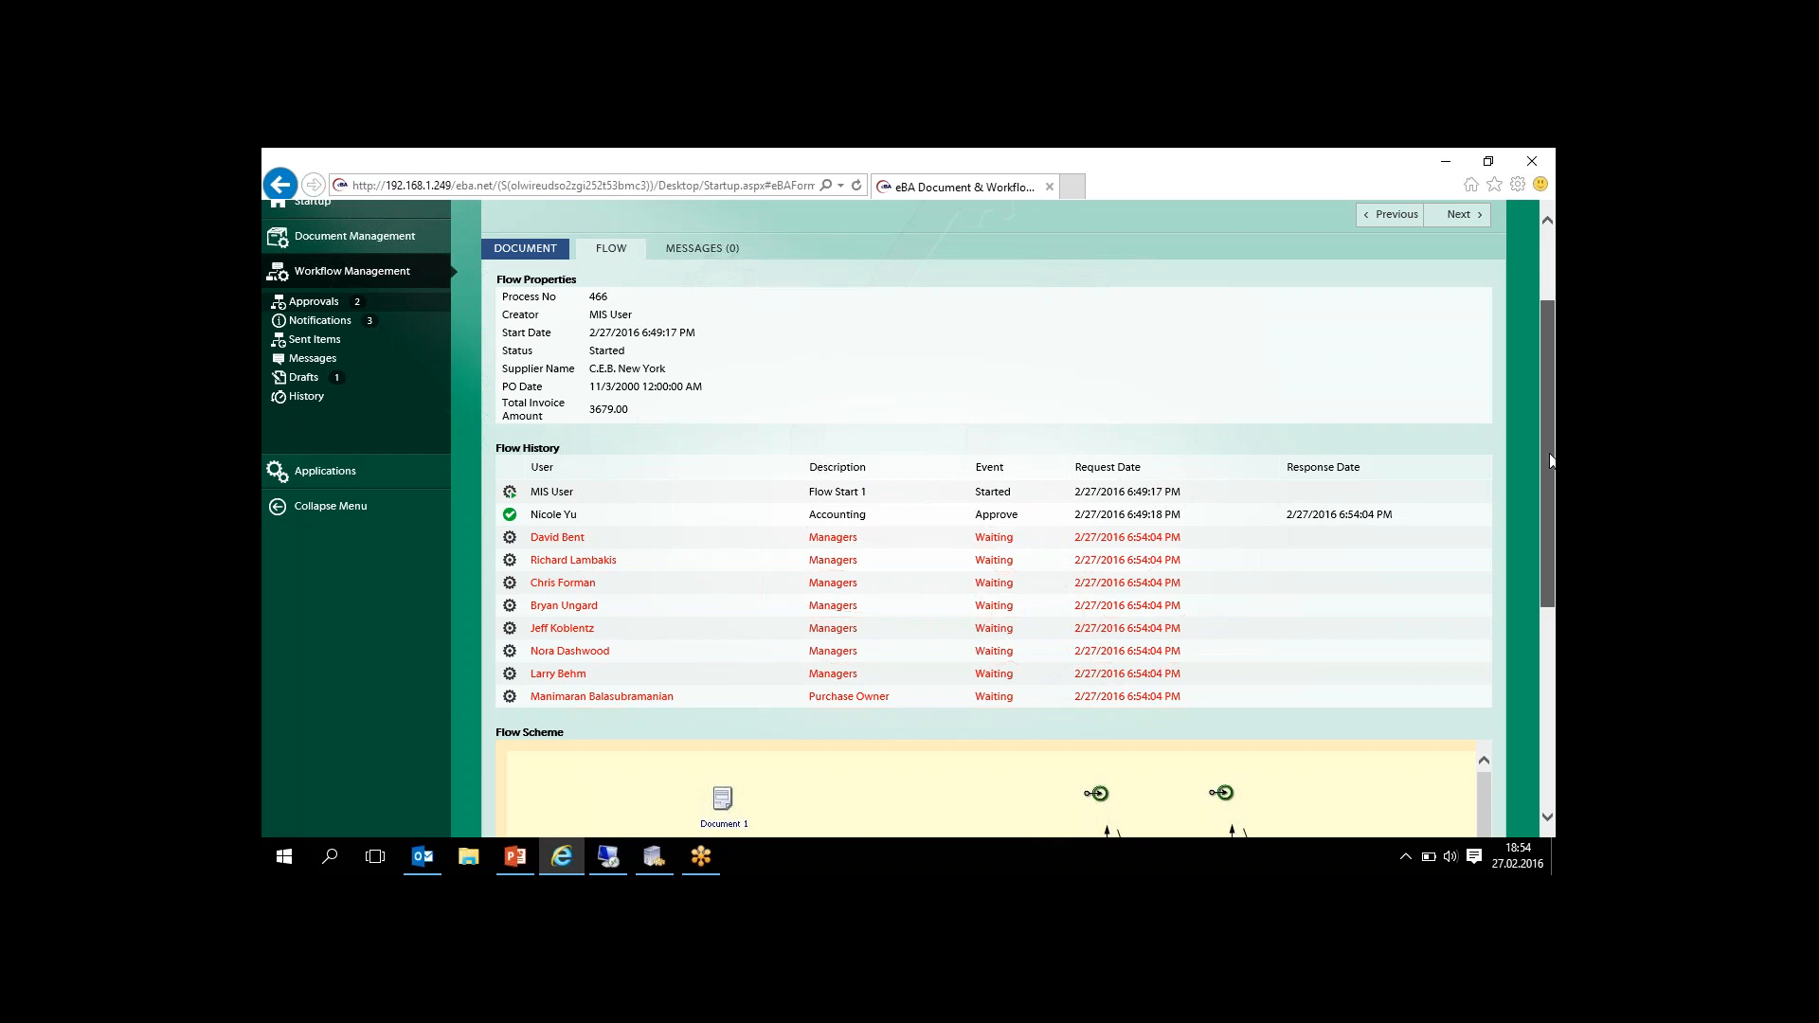
scroll(1544, 438, "up", 1)
scroll(1547, 434, "down", 1)
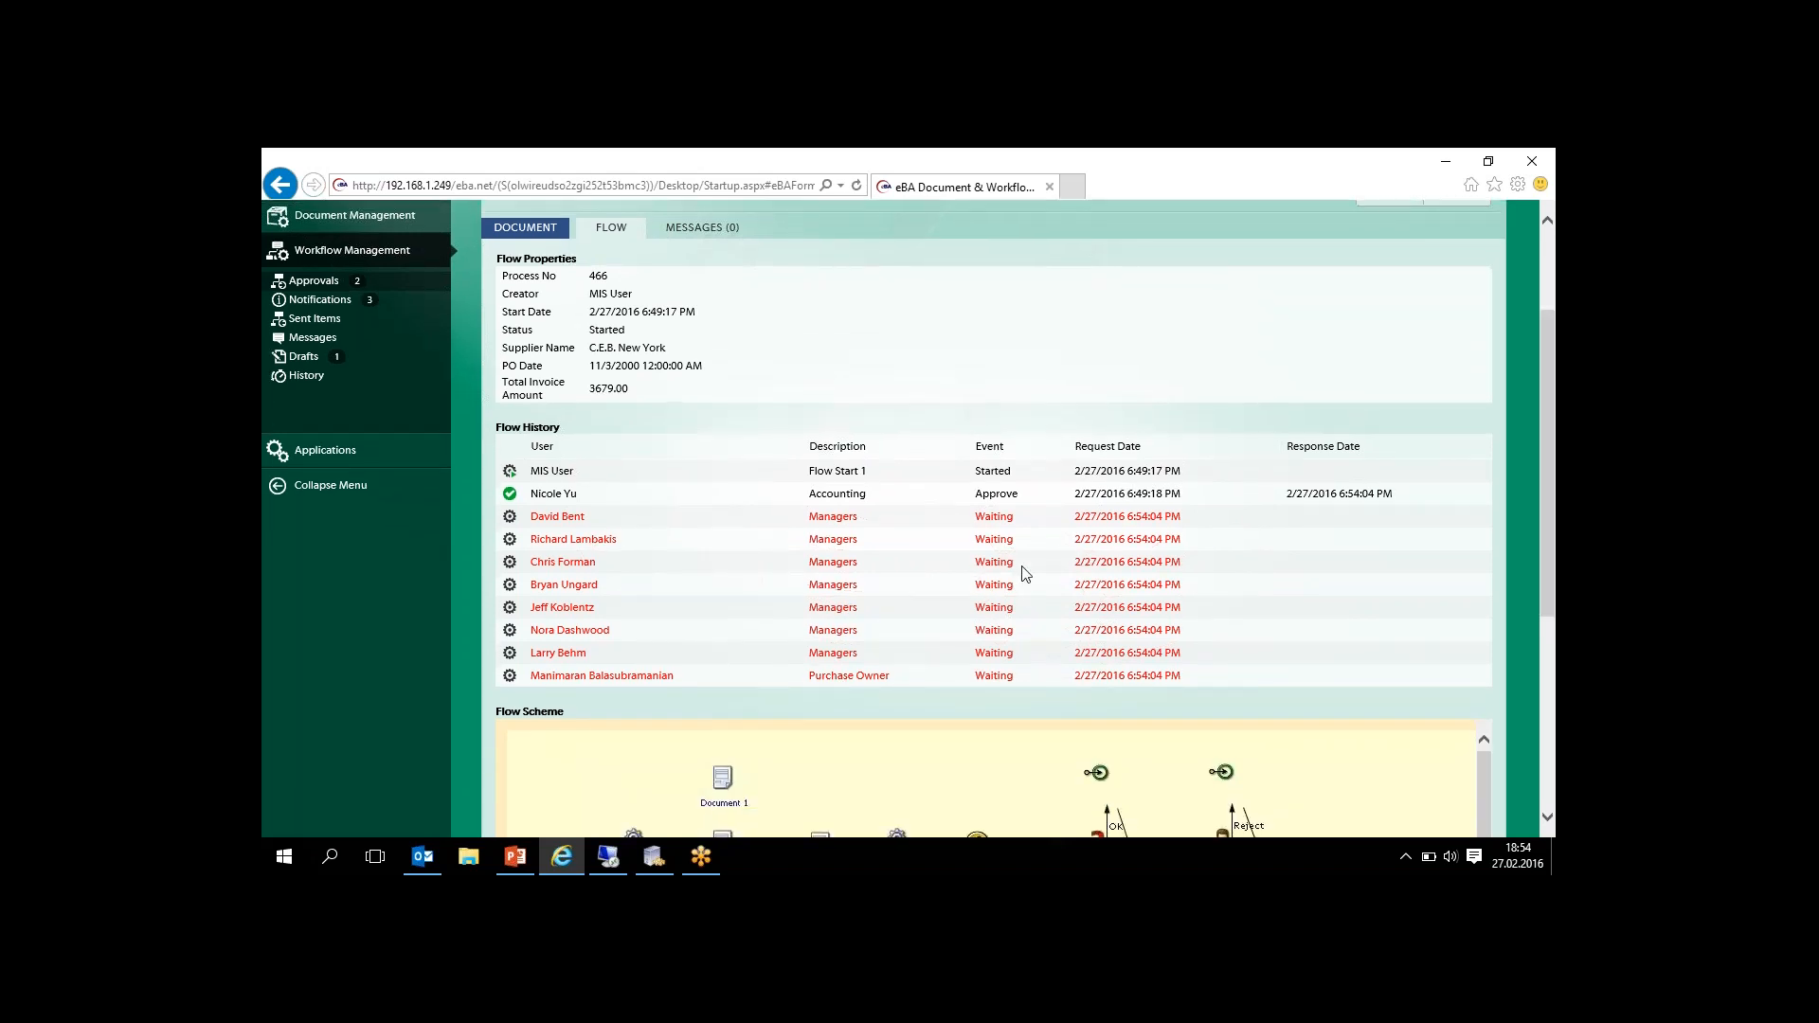
scroll(1548, 407, "up", 2)
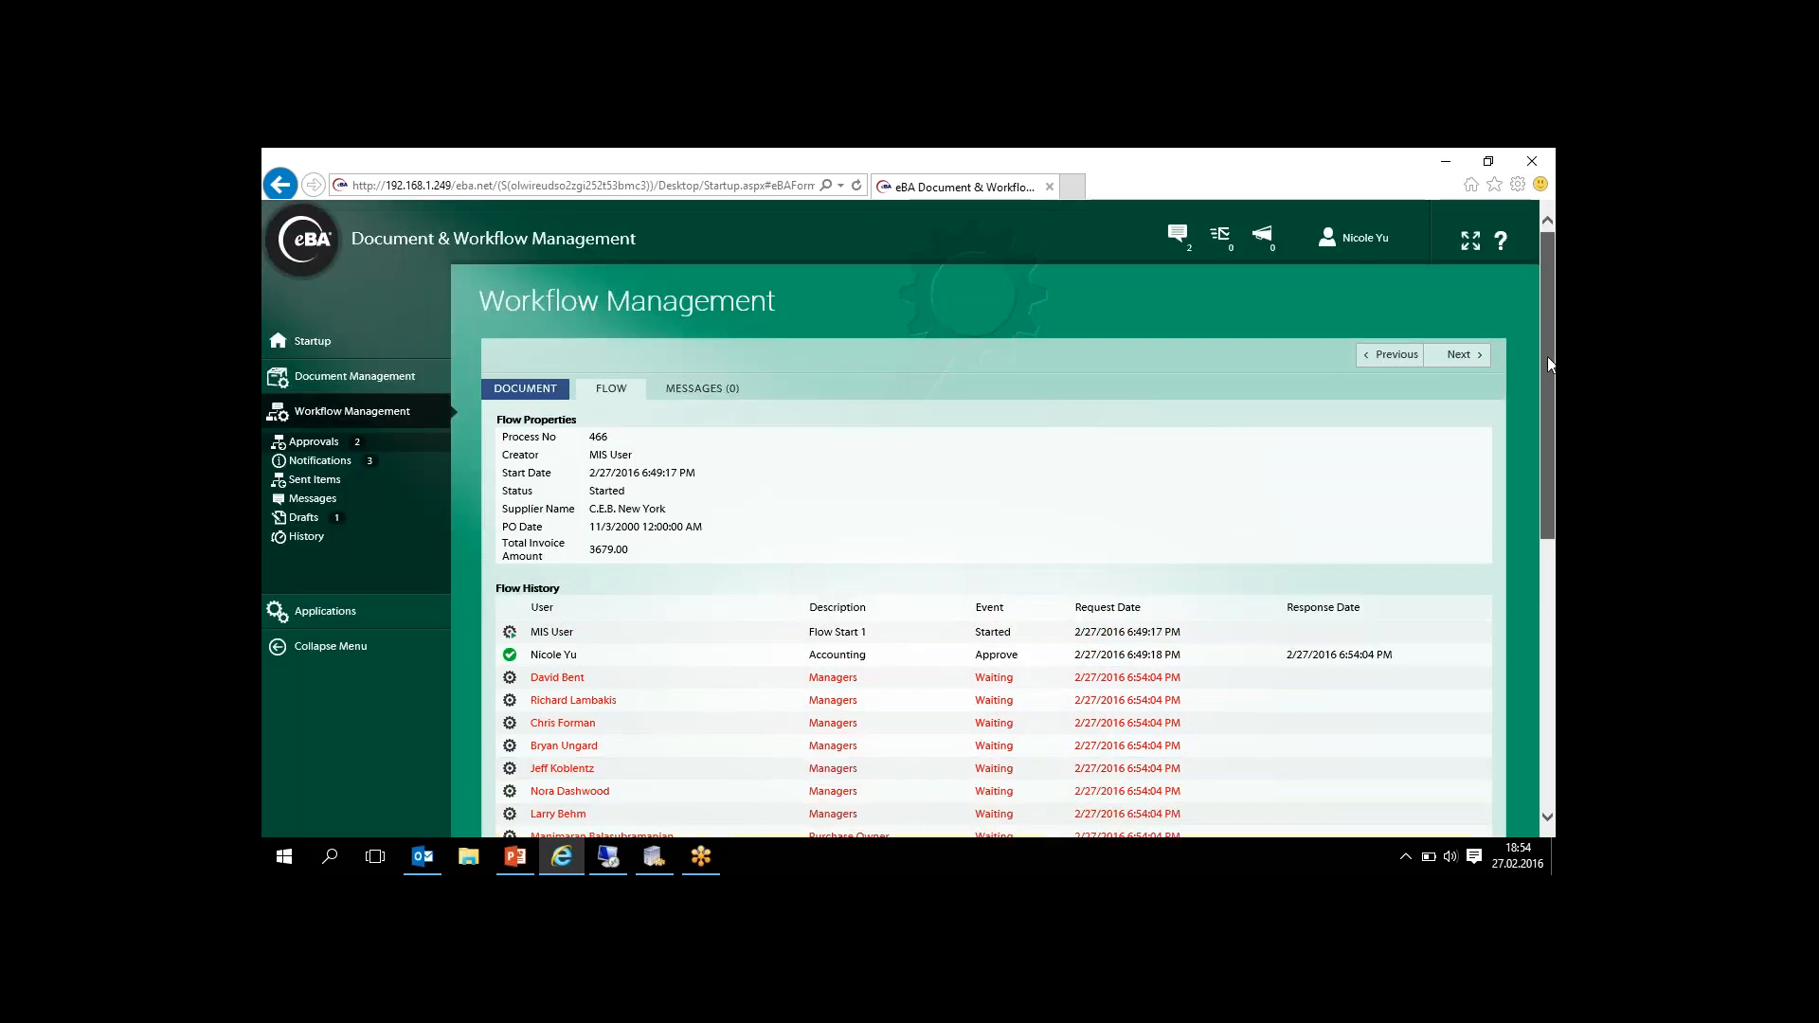
- Return to the startup dashboard and log out of the current user's account
left_click(303, 349)
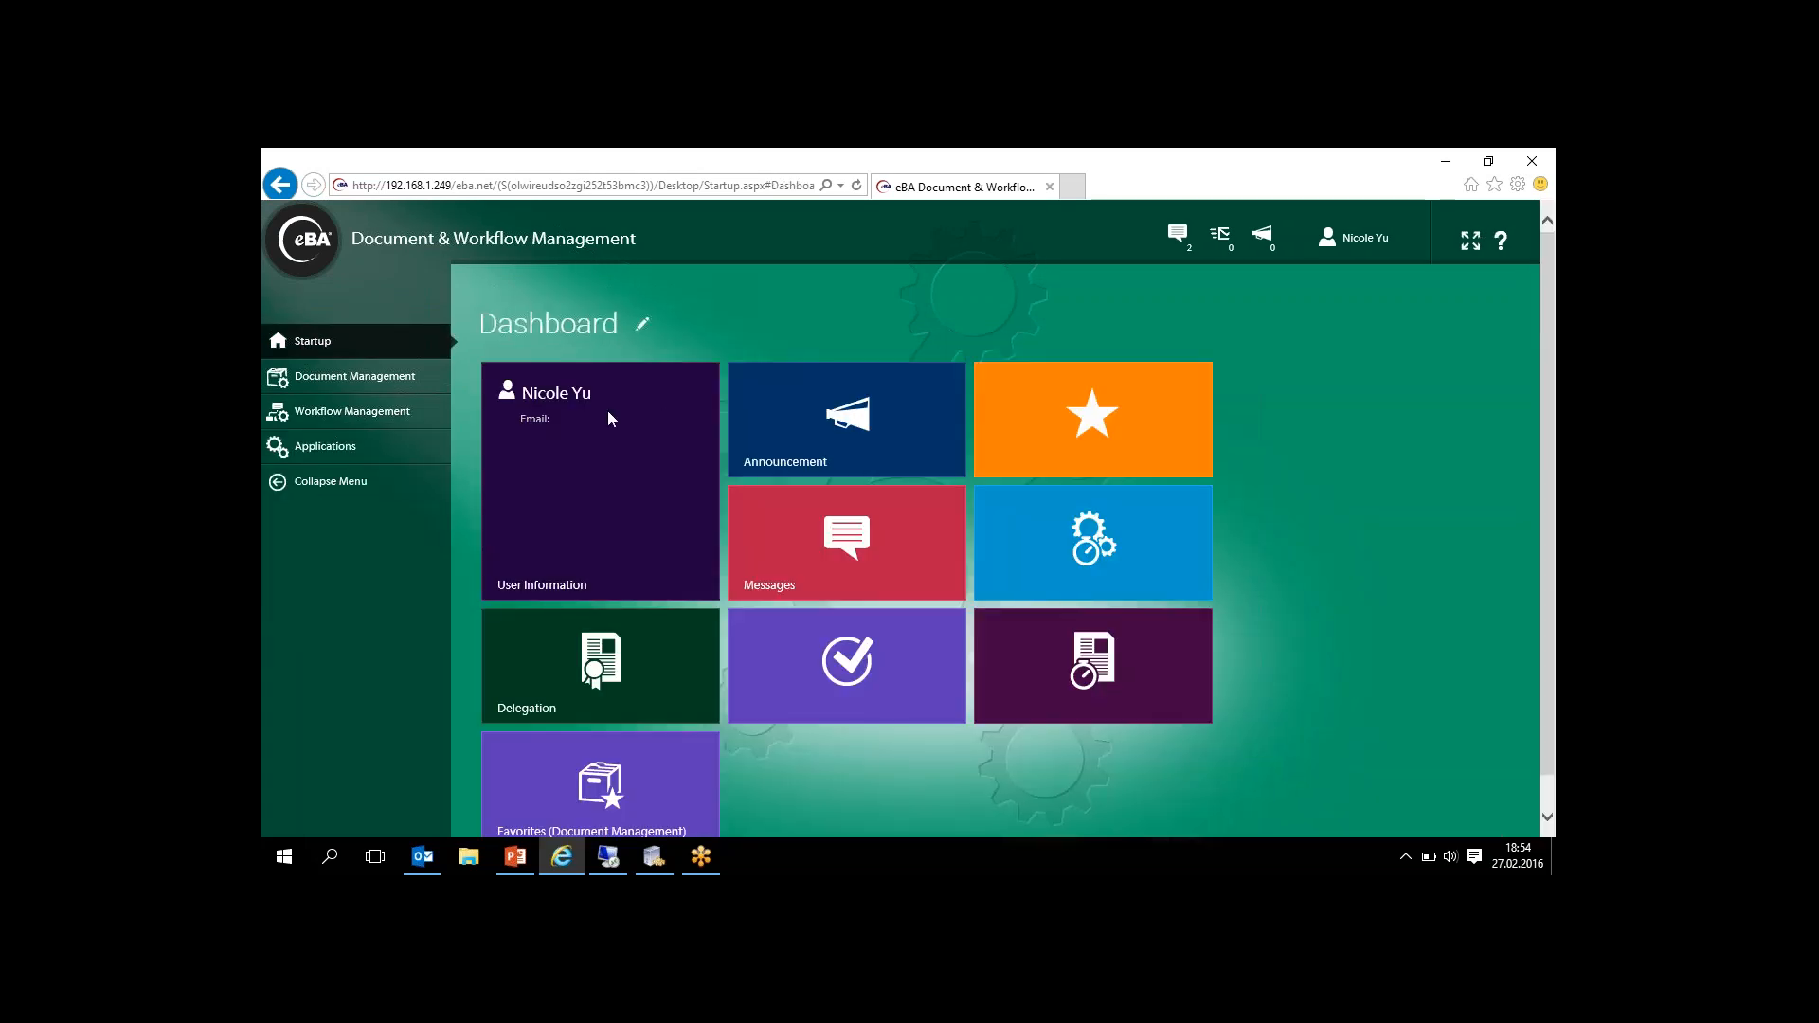
left_click(1362, 238)
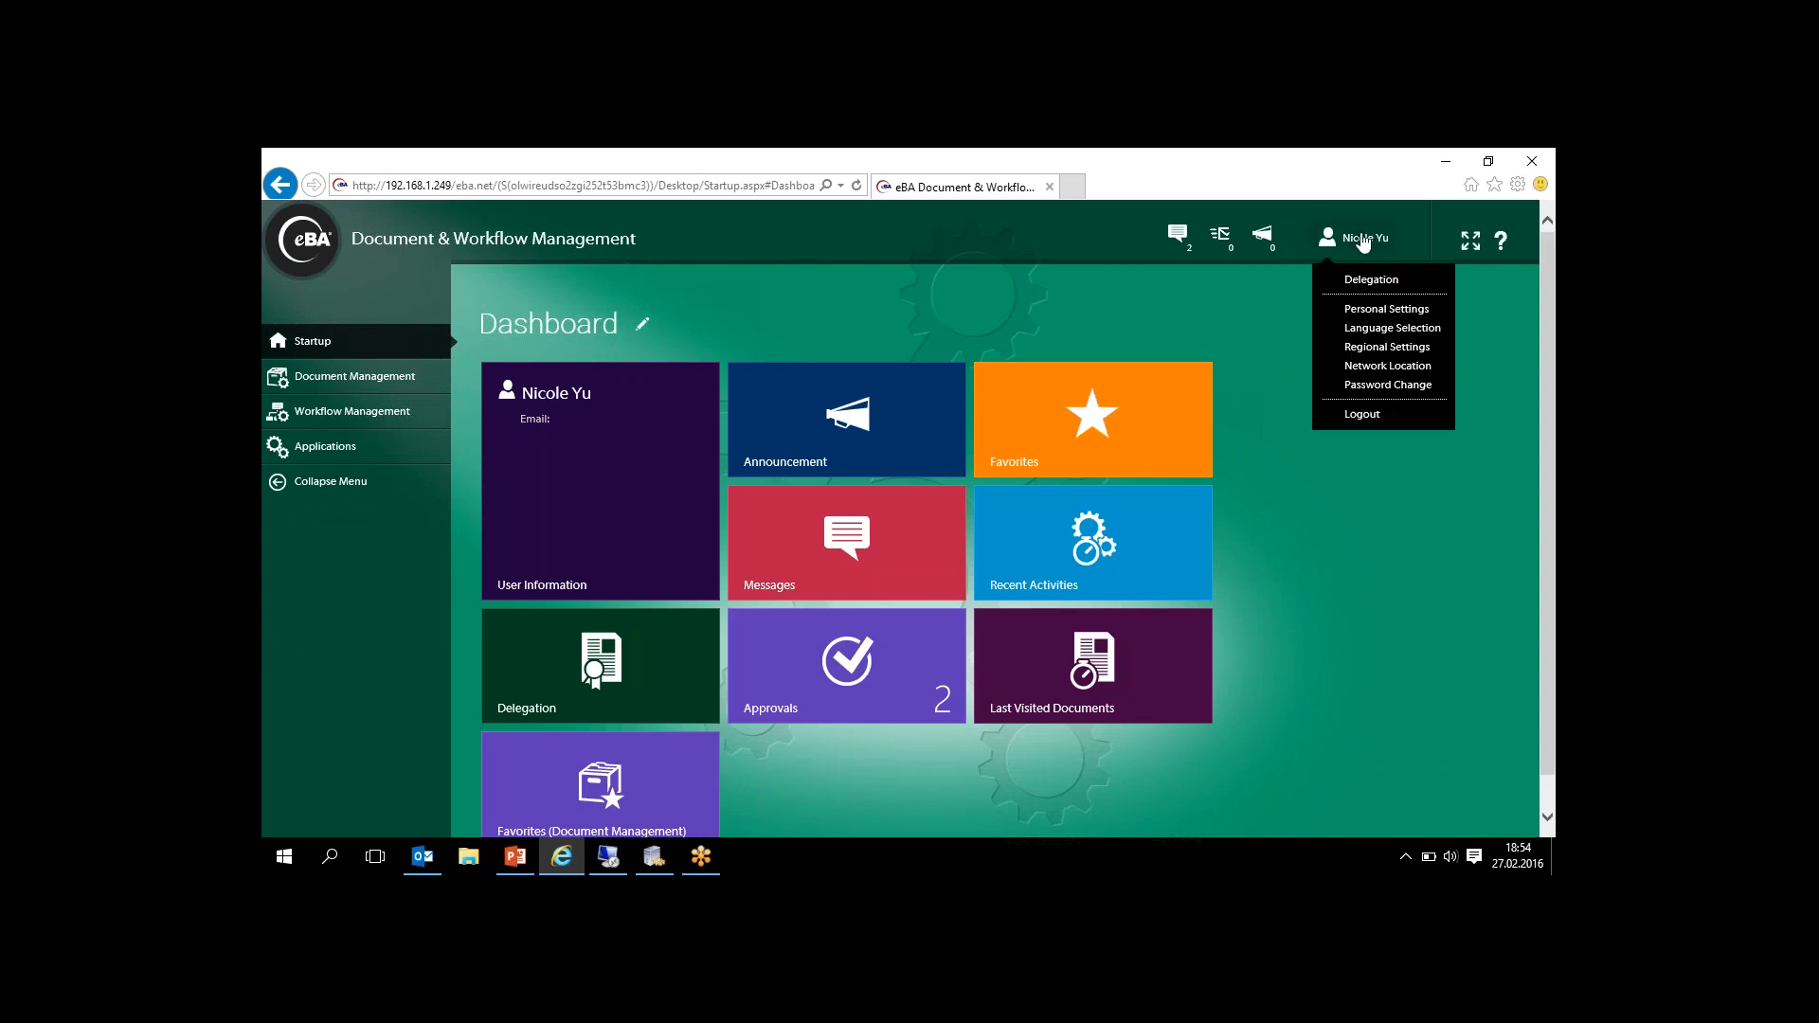
left_click(1352, 424)
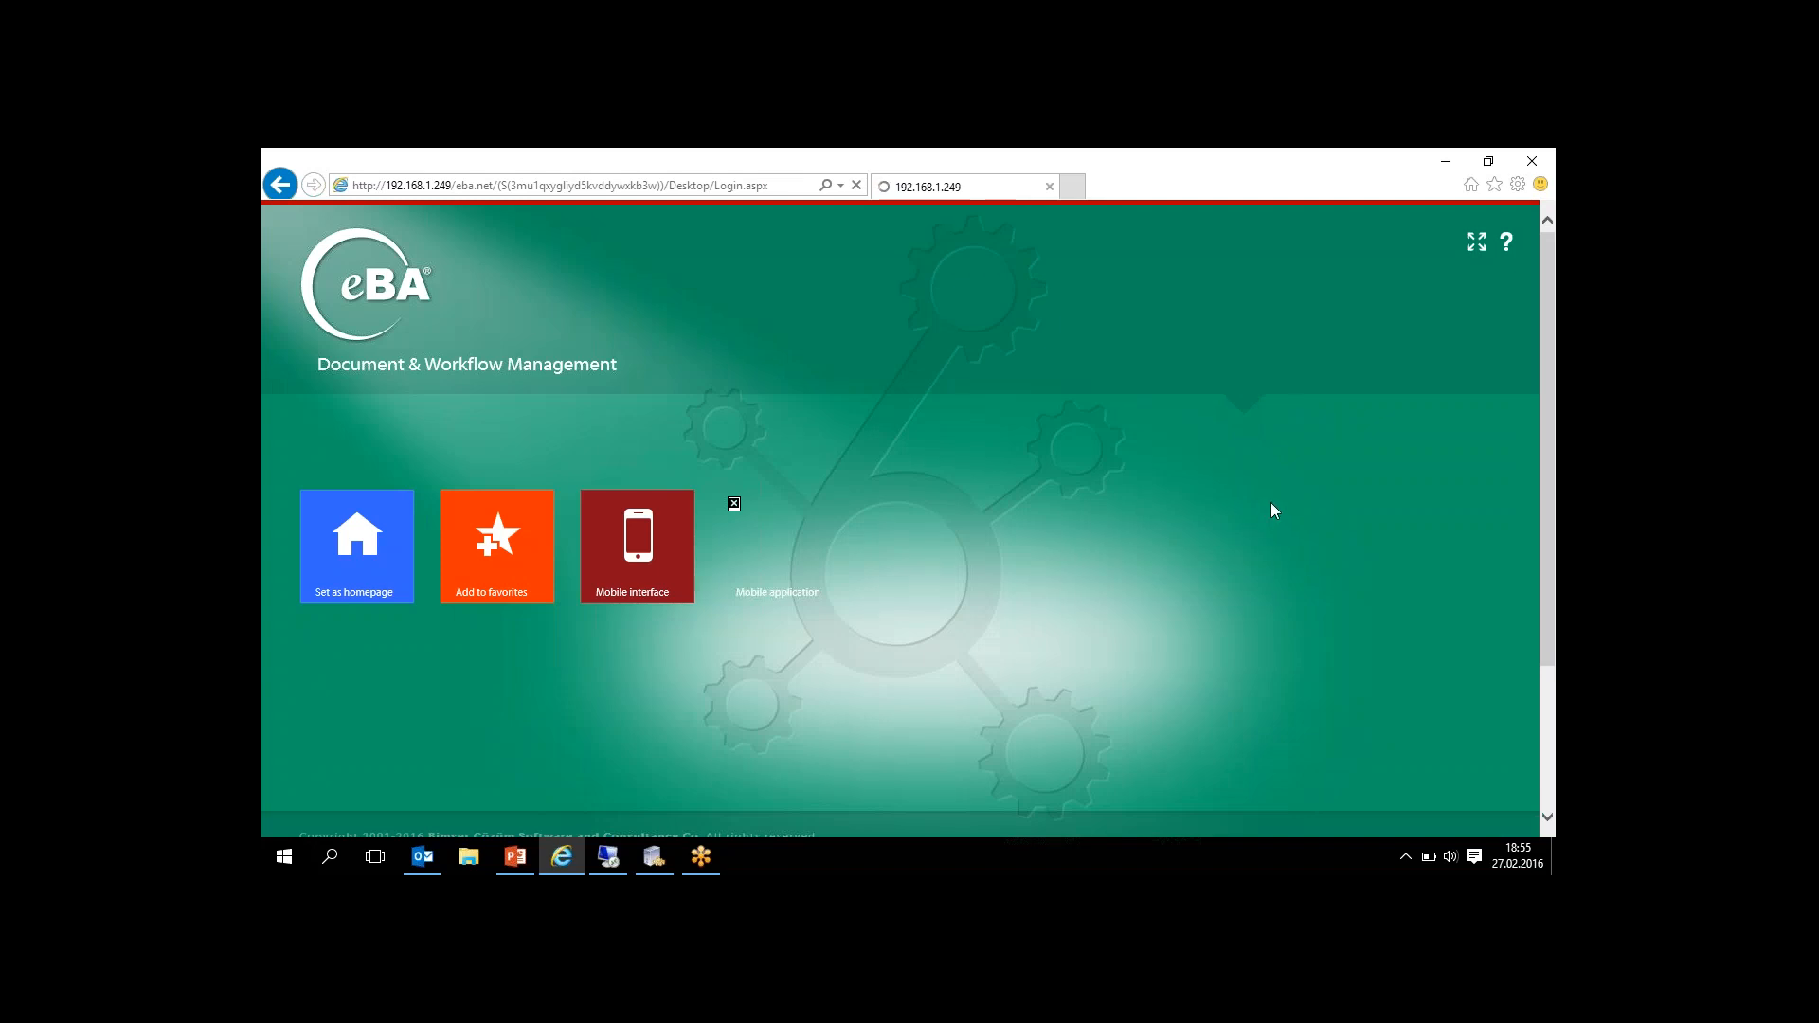
- Log in as the user admin, entering the account password
left_click(1274, 526)
type("ad")
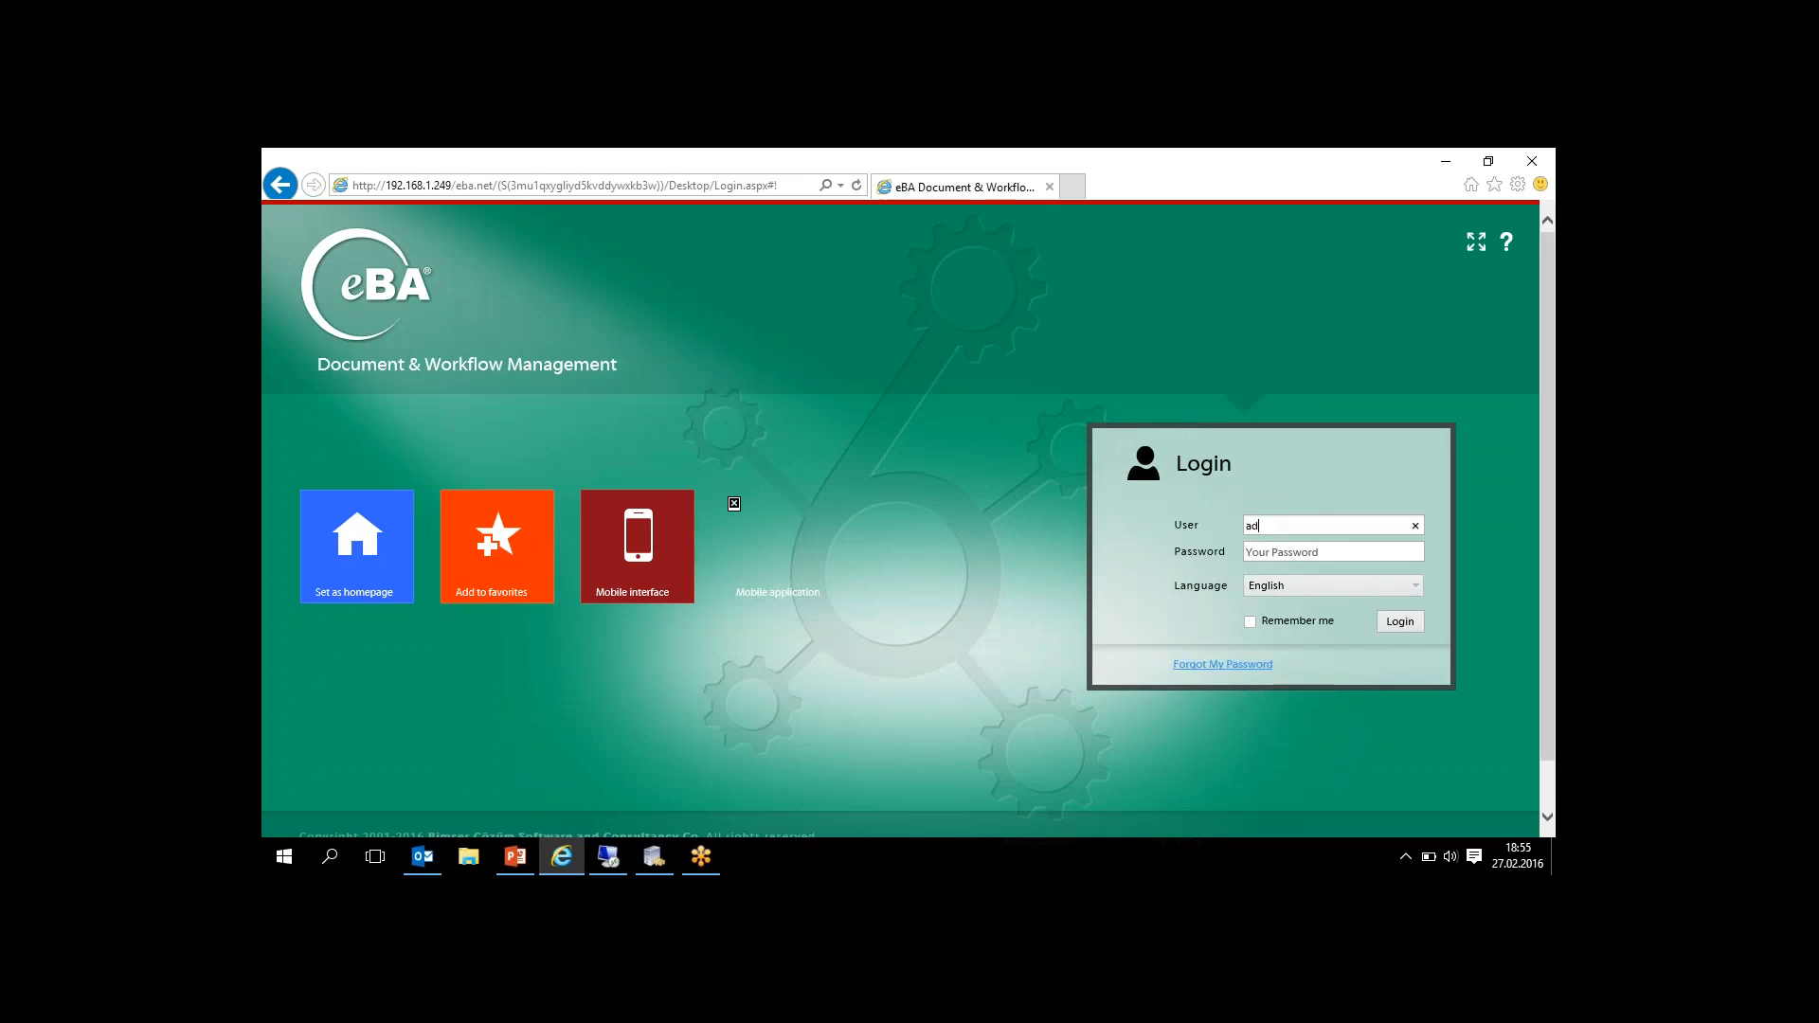
type("min")
key("Tab")
type("•")
key("Return")
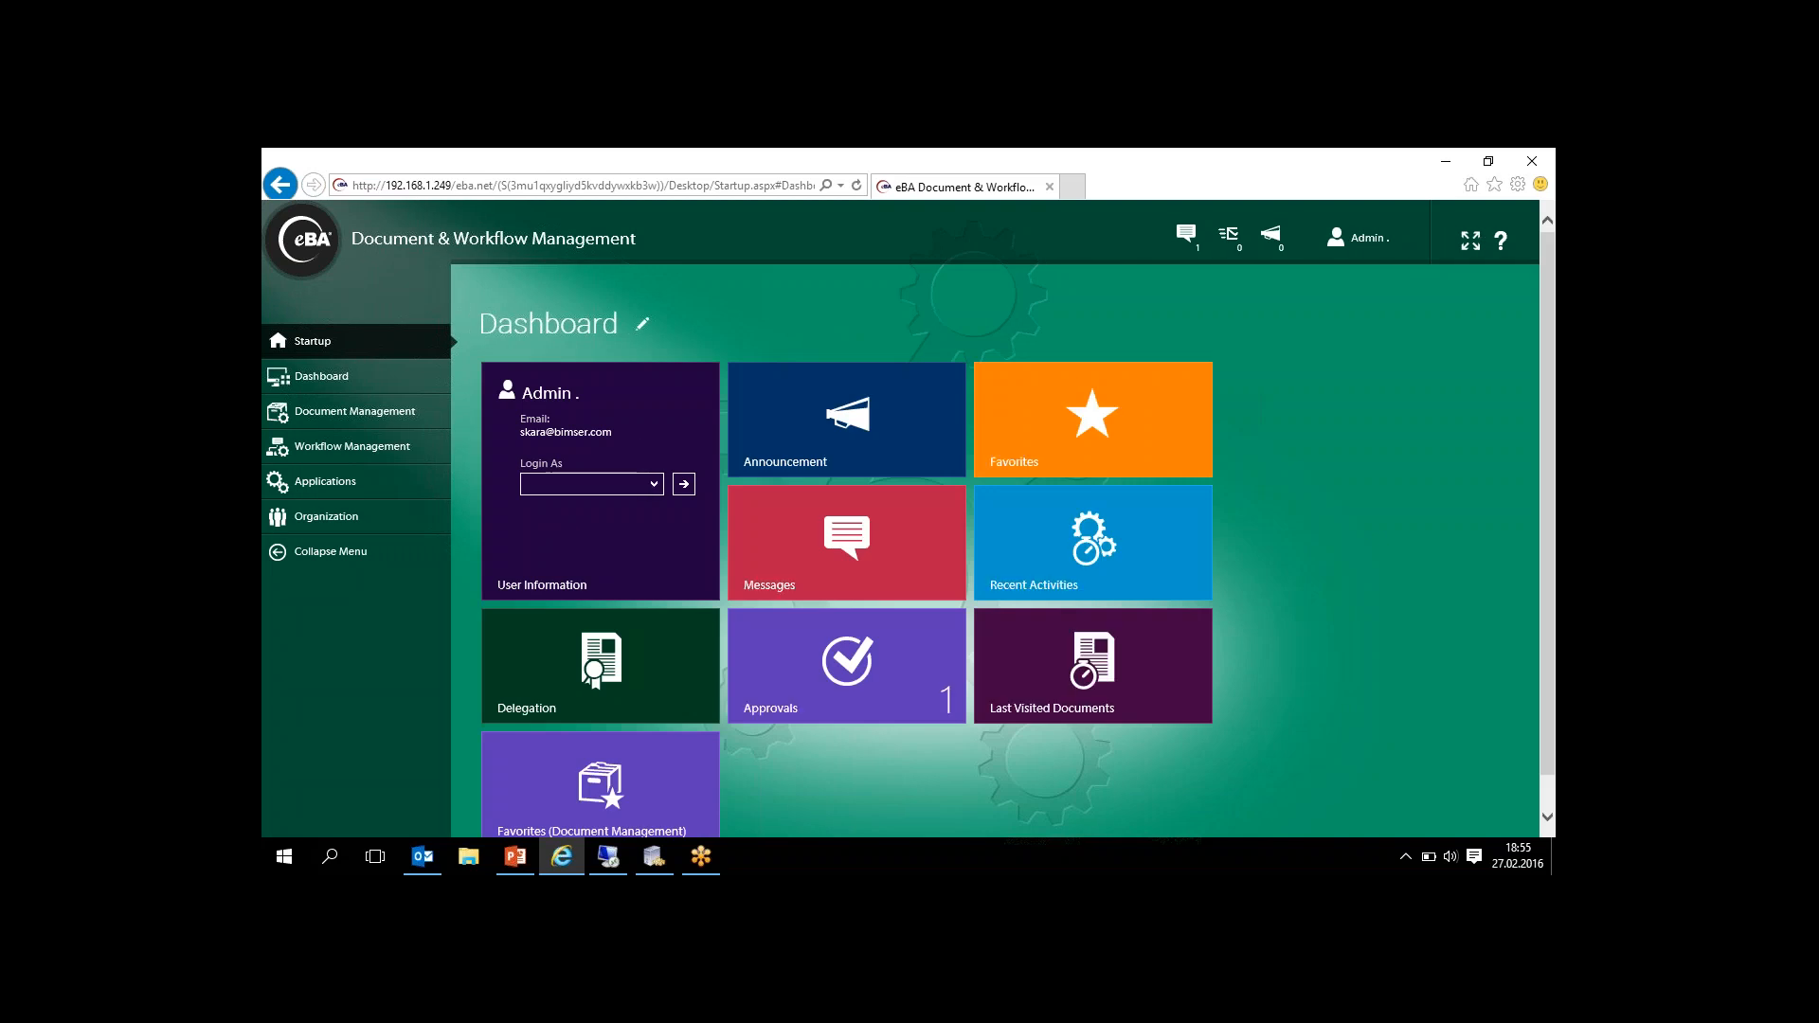
- Filter the Login As user list by first name and select the employee assigned as the invoice's purchase owner
left_click(654, 485)
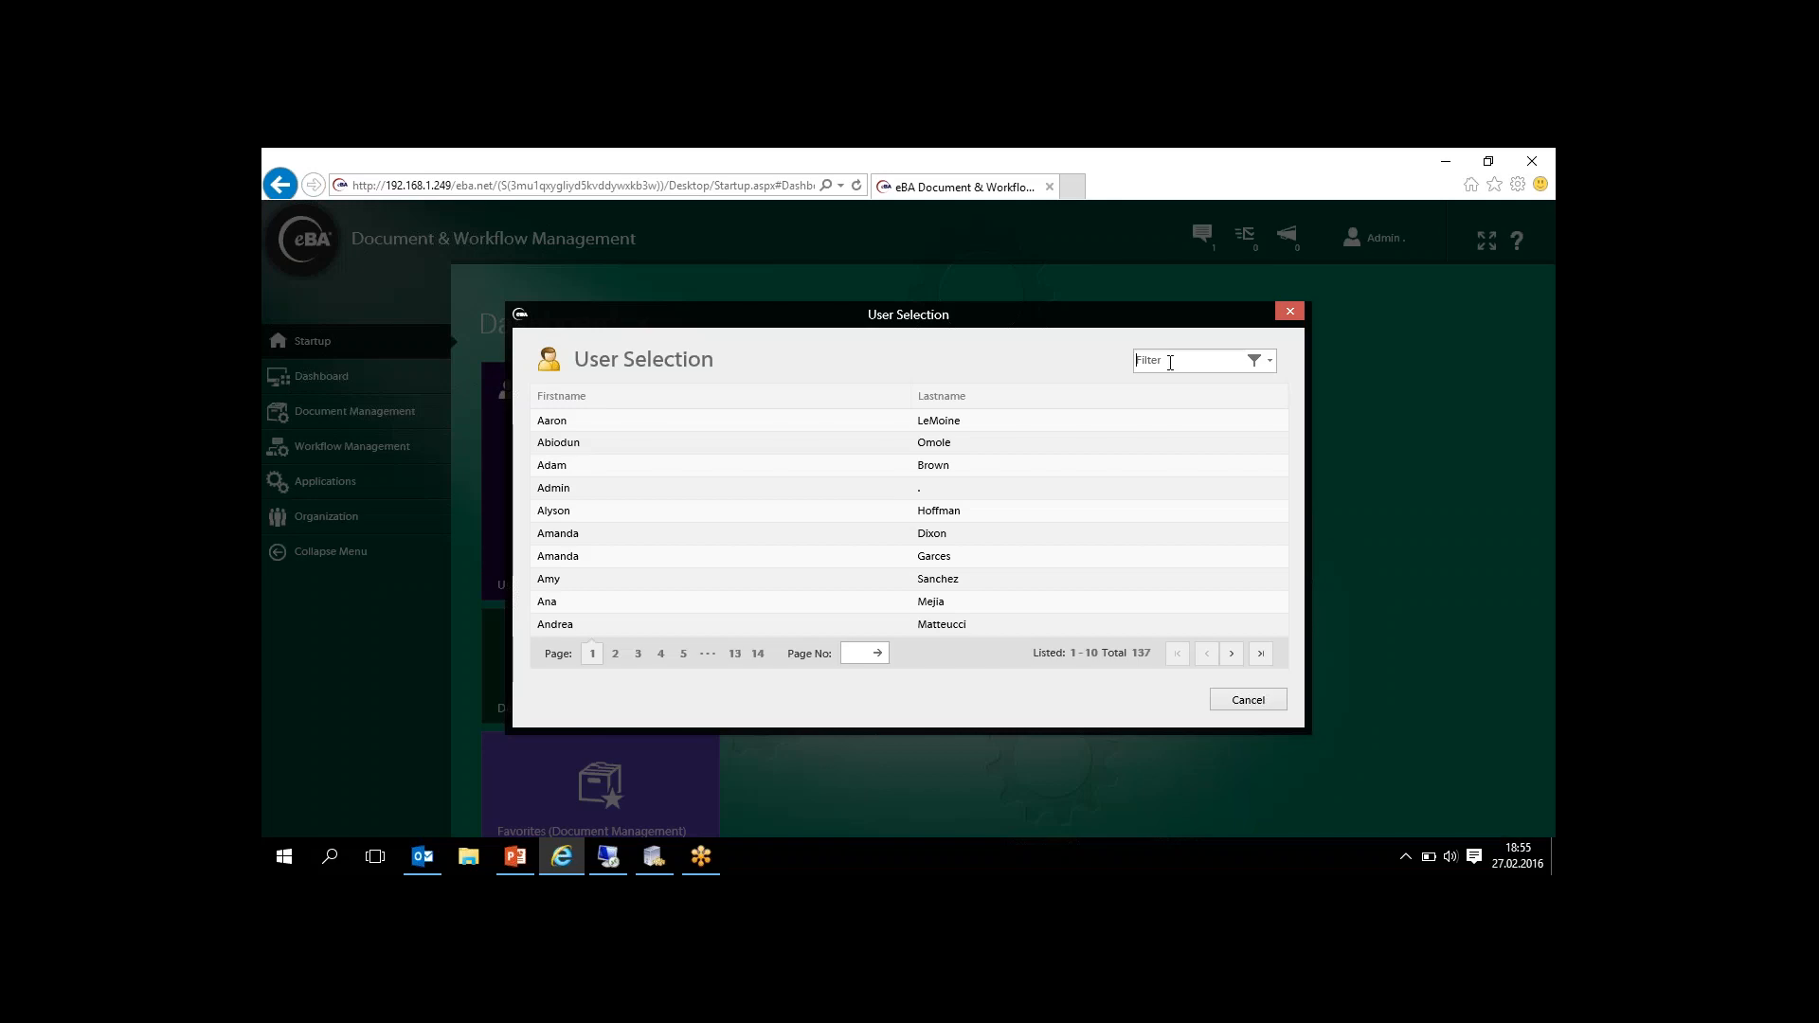
left_click(1170, 363)
type("mani")
key("Return")
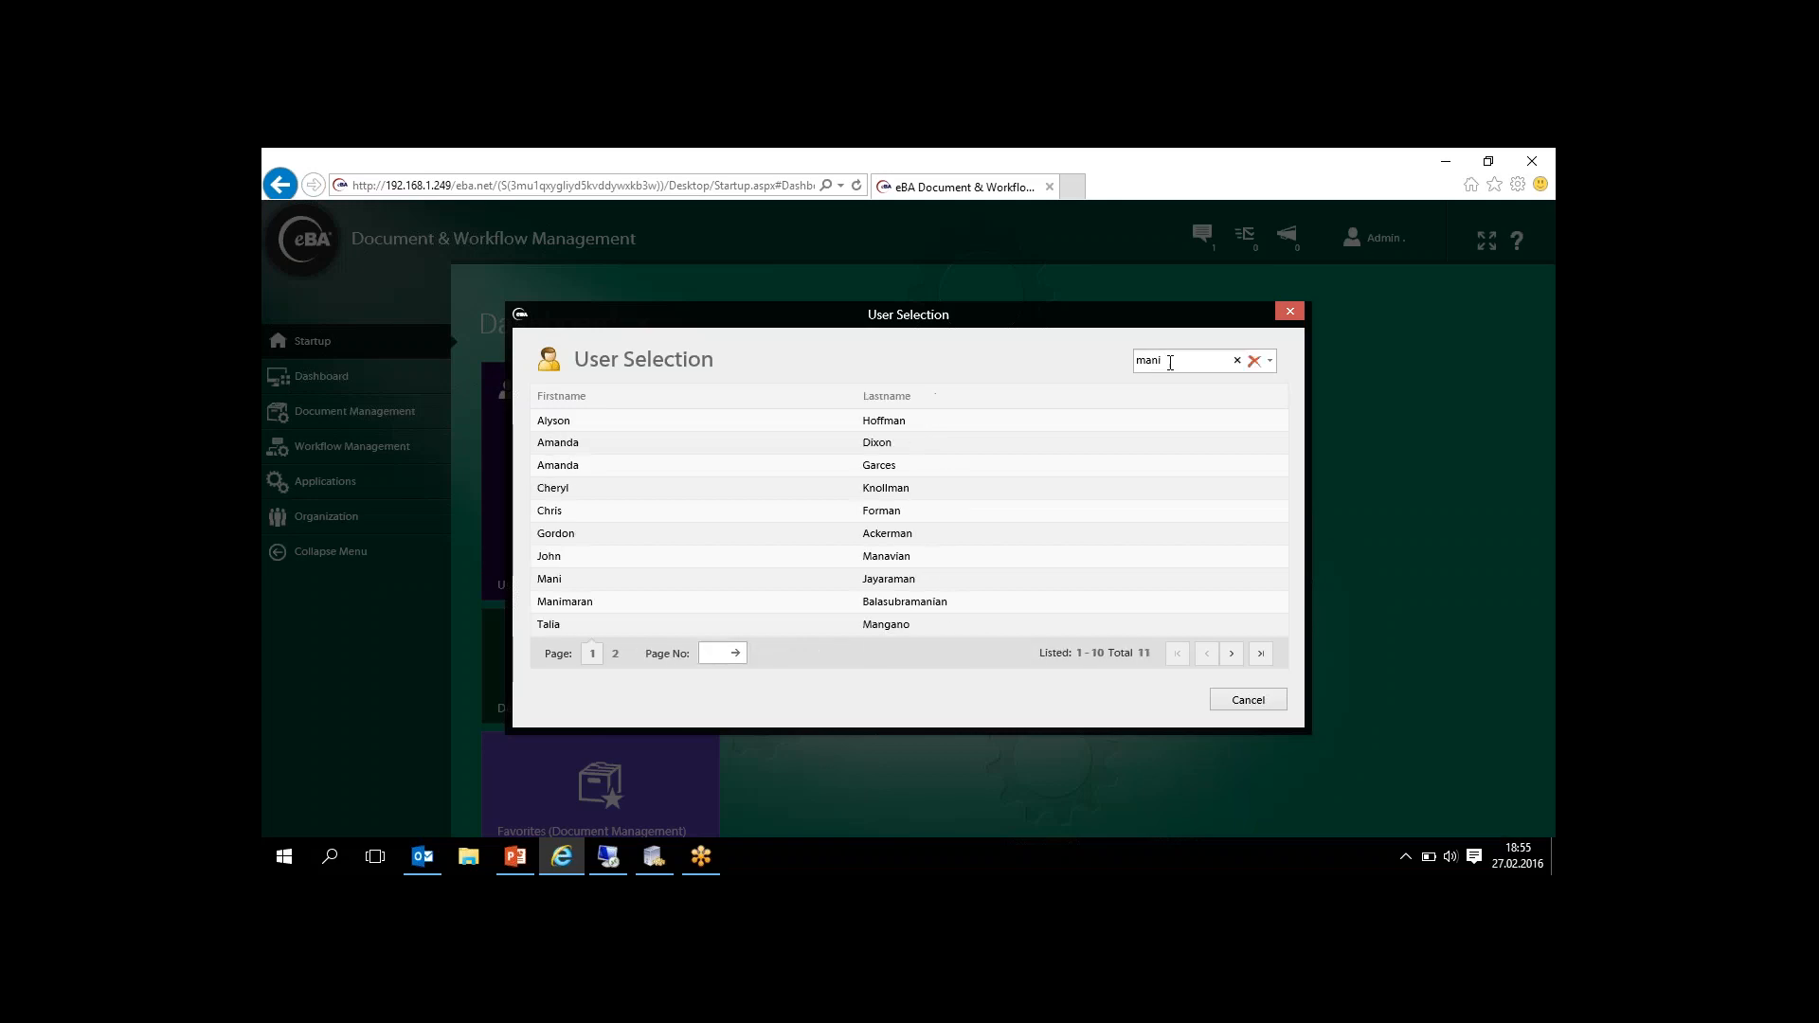
key("Return")
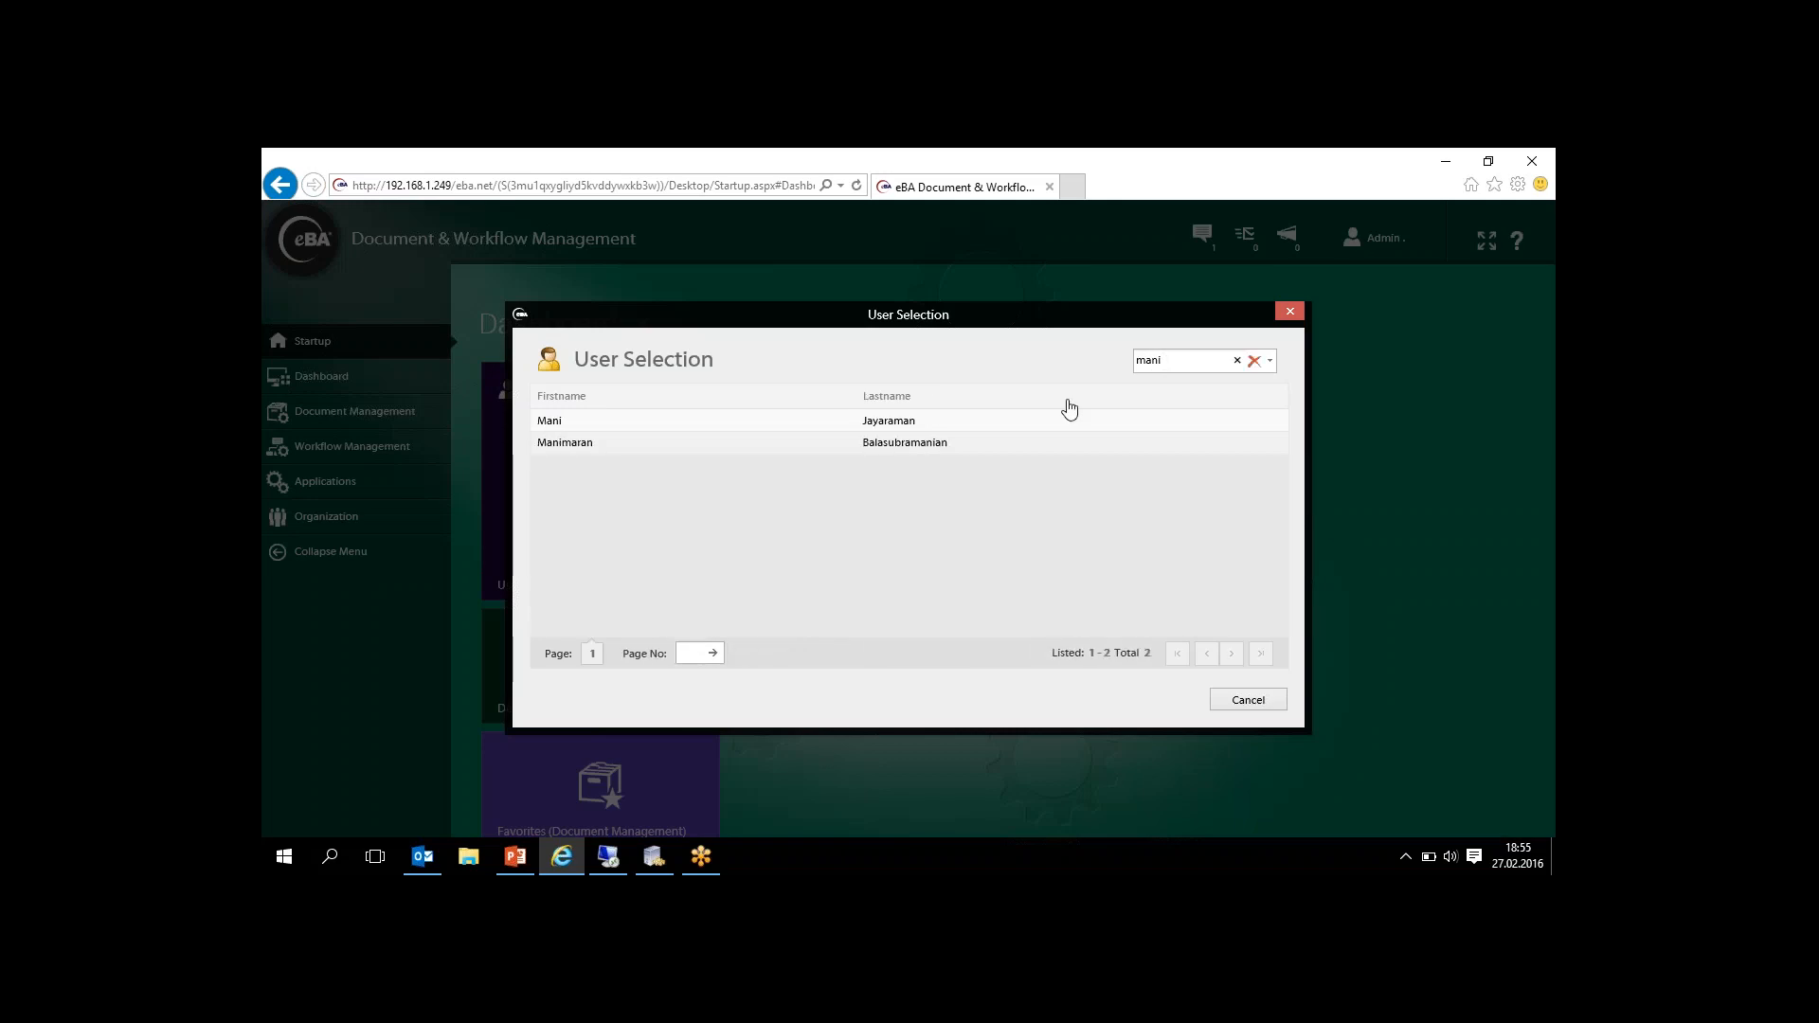
left_click(945, 442)
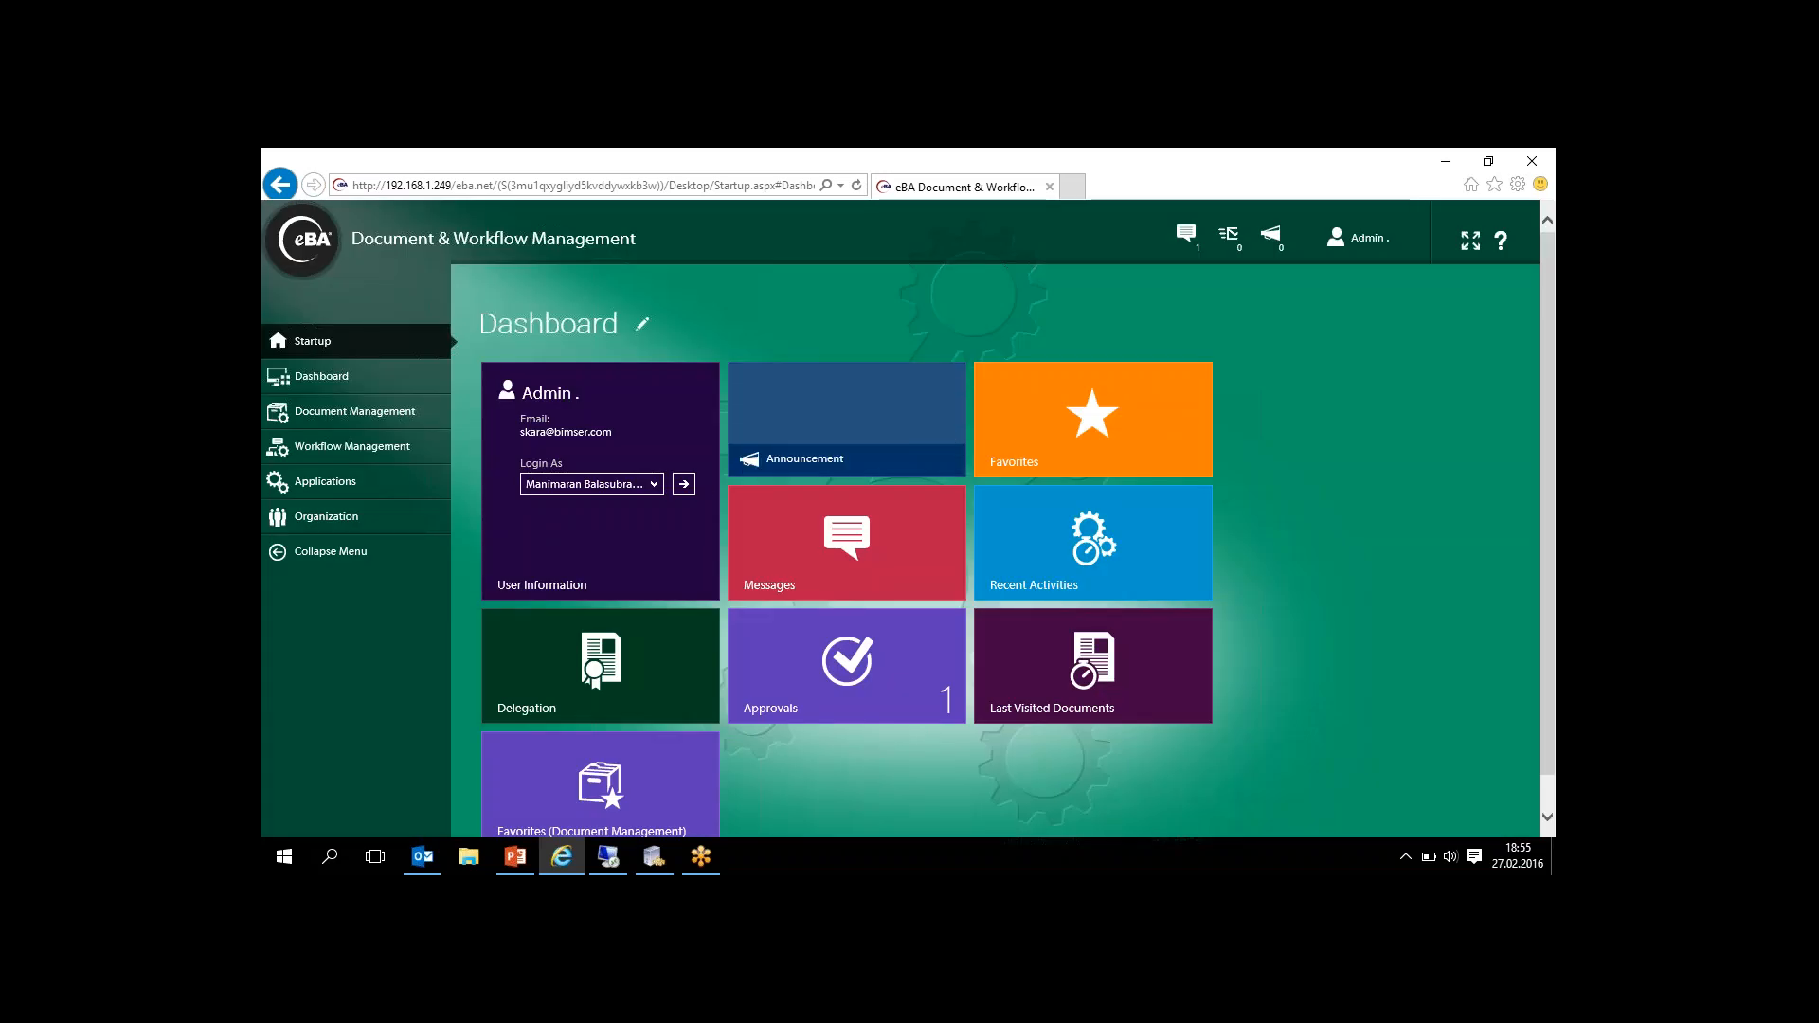
- Log in as the selected purchase owner and open the Demo Invoice request, process 466, from the pending approvals
left_click(686, 485)
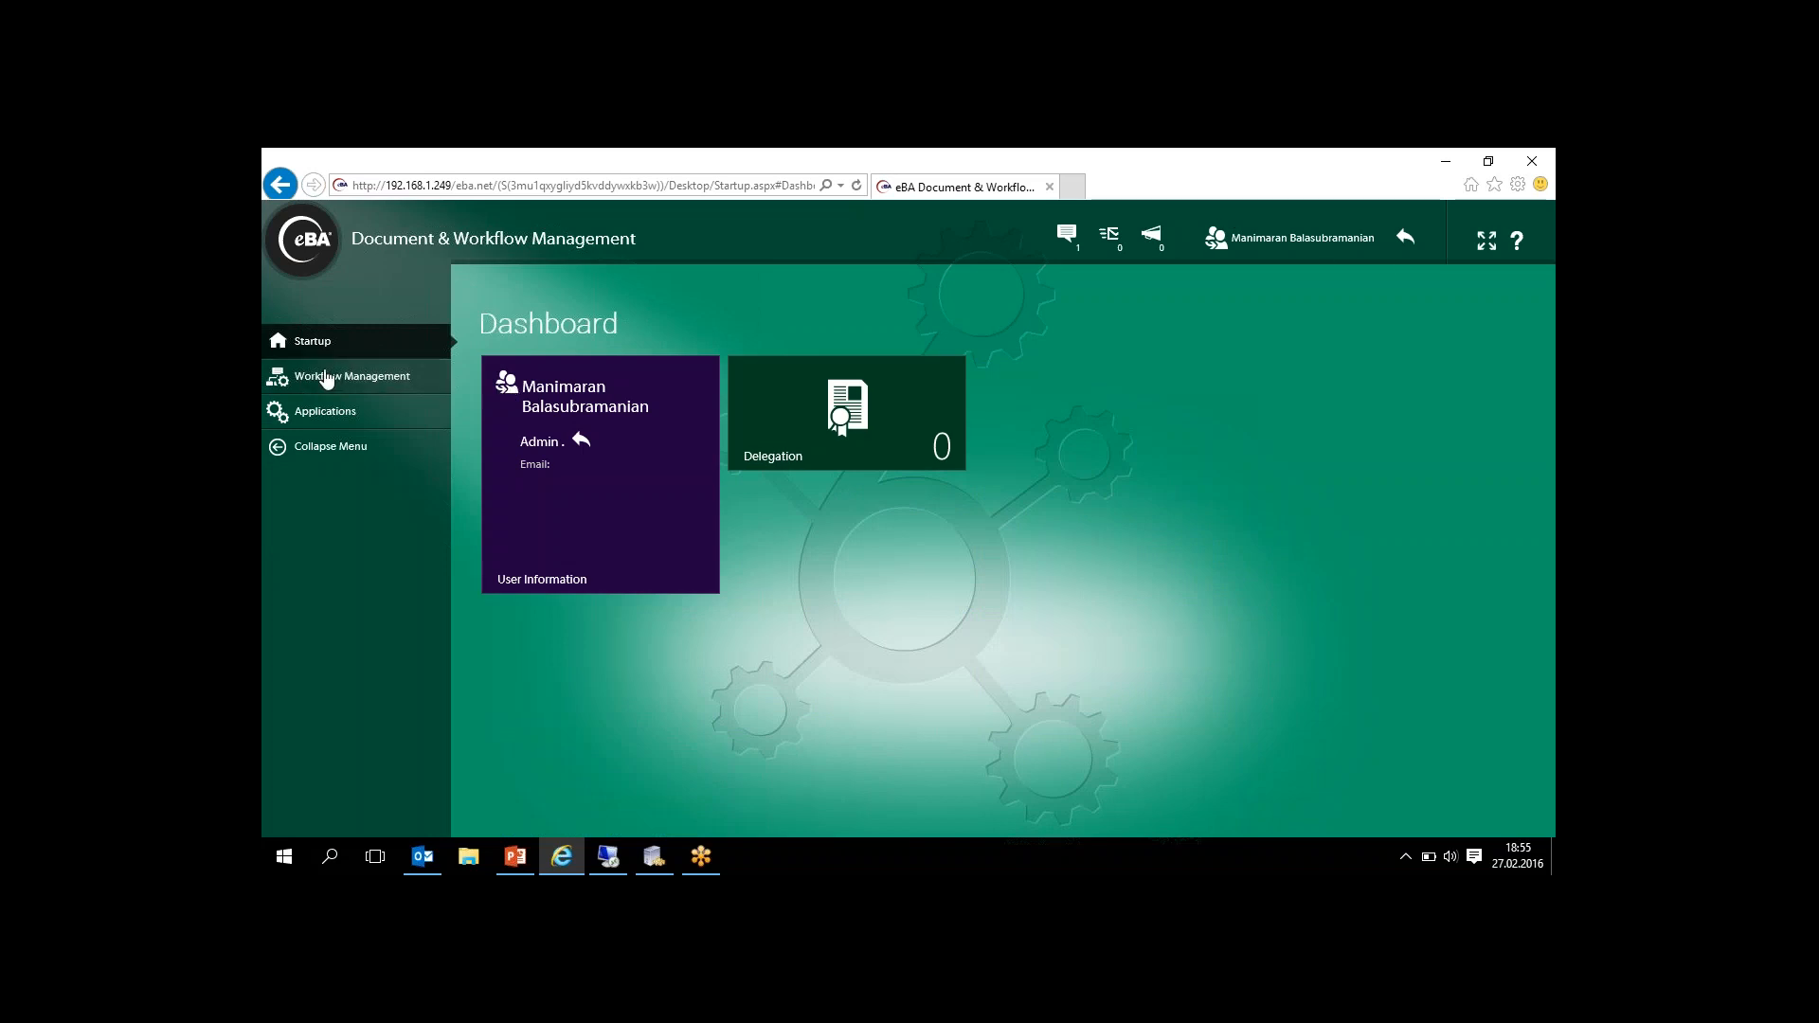
left_click(326, 377)
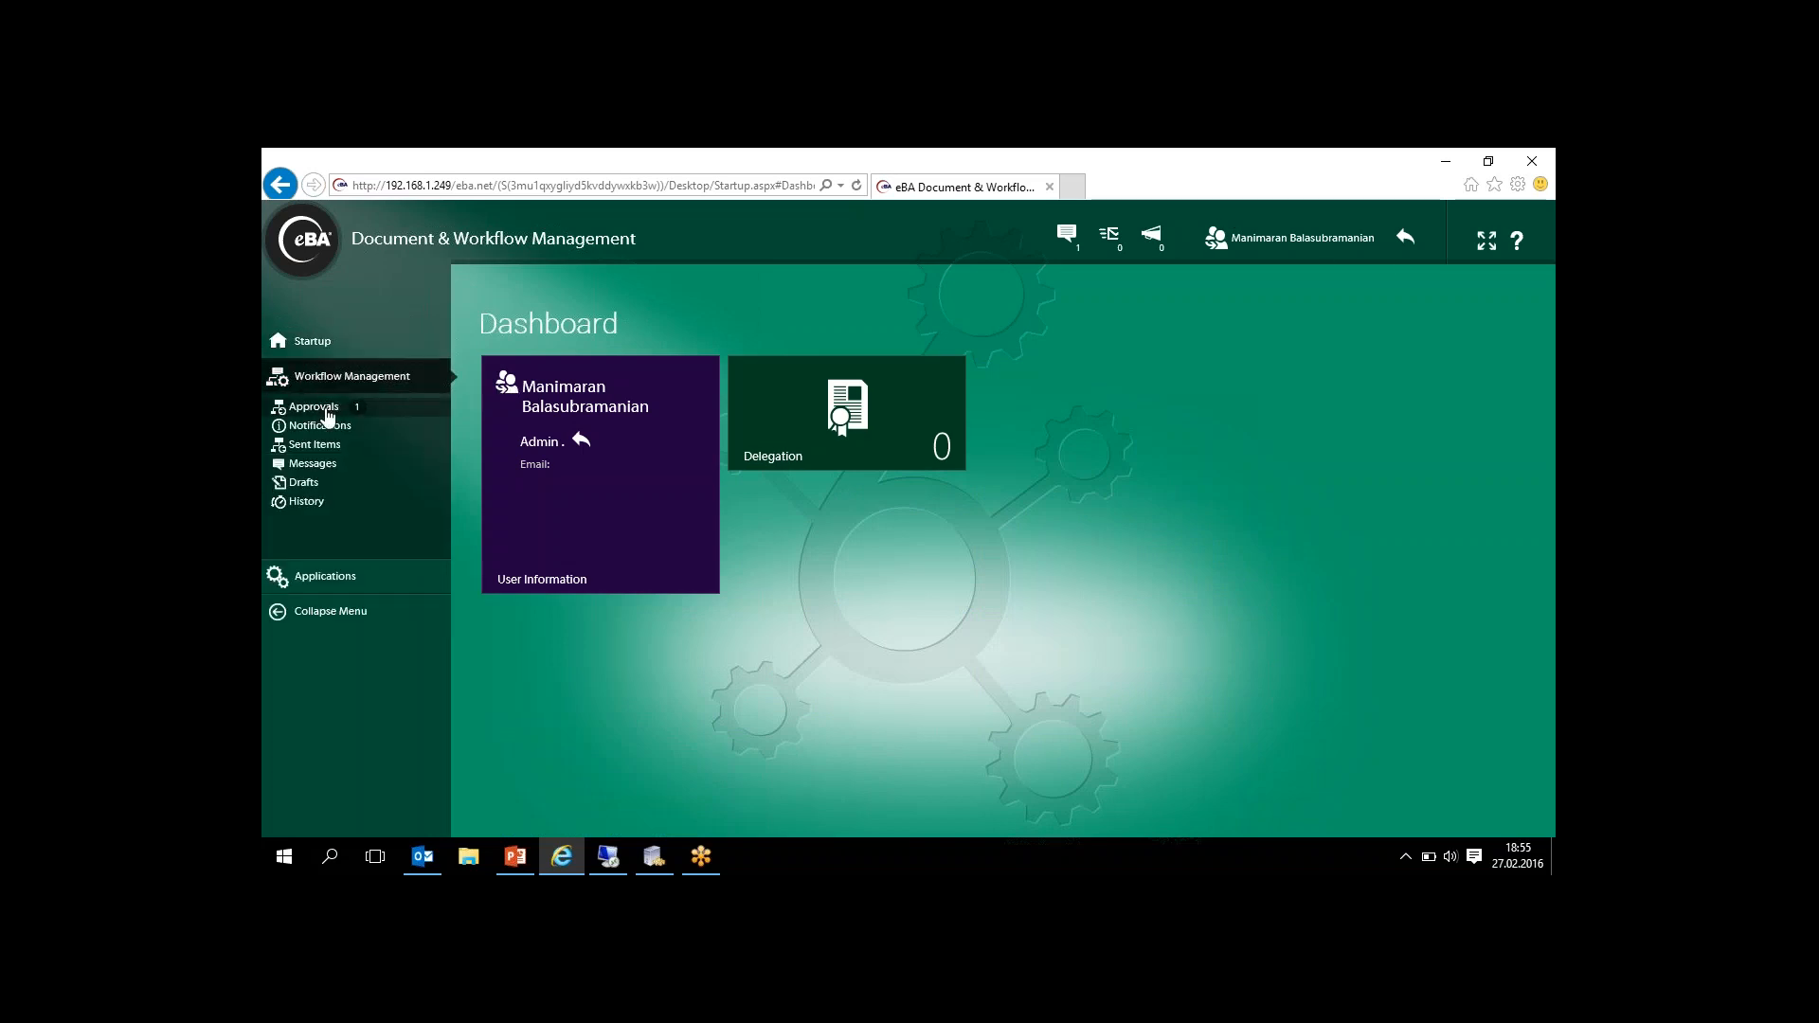
left_click(319, 407)
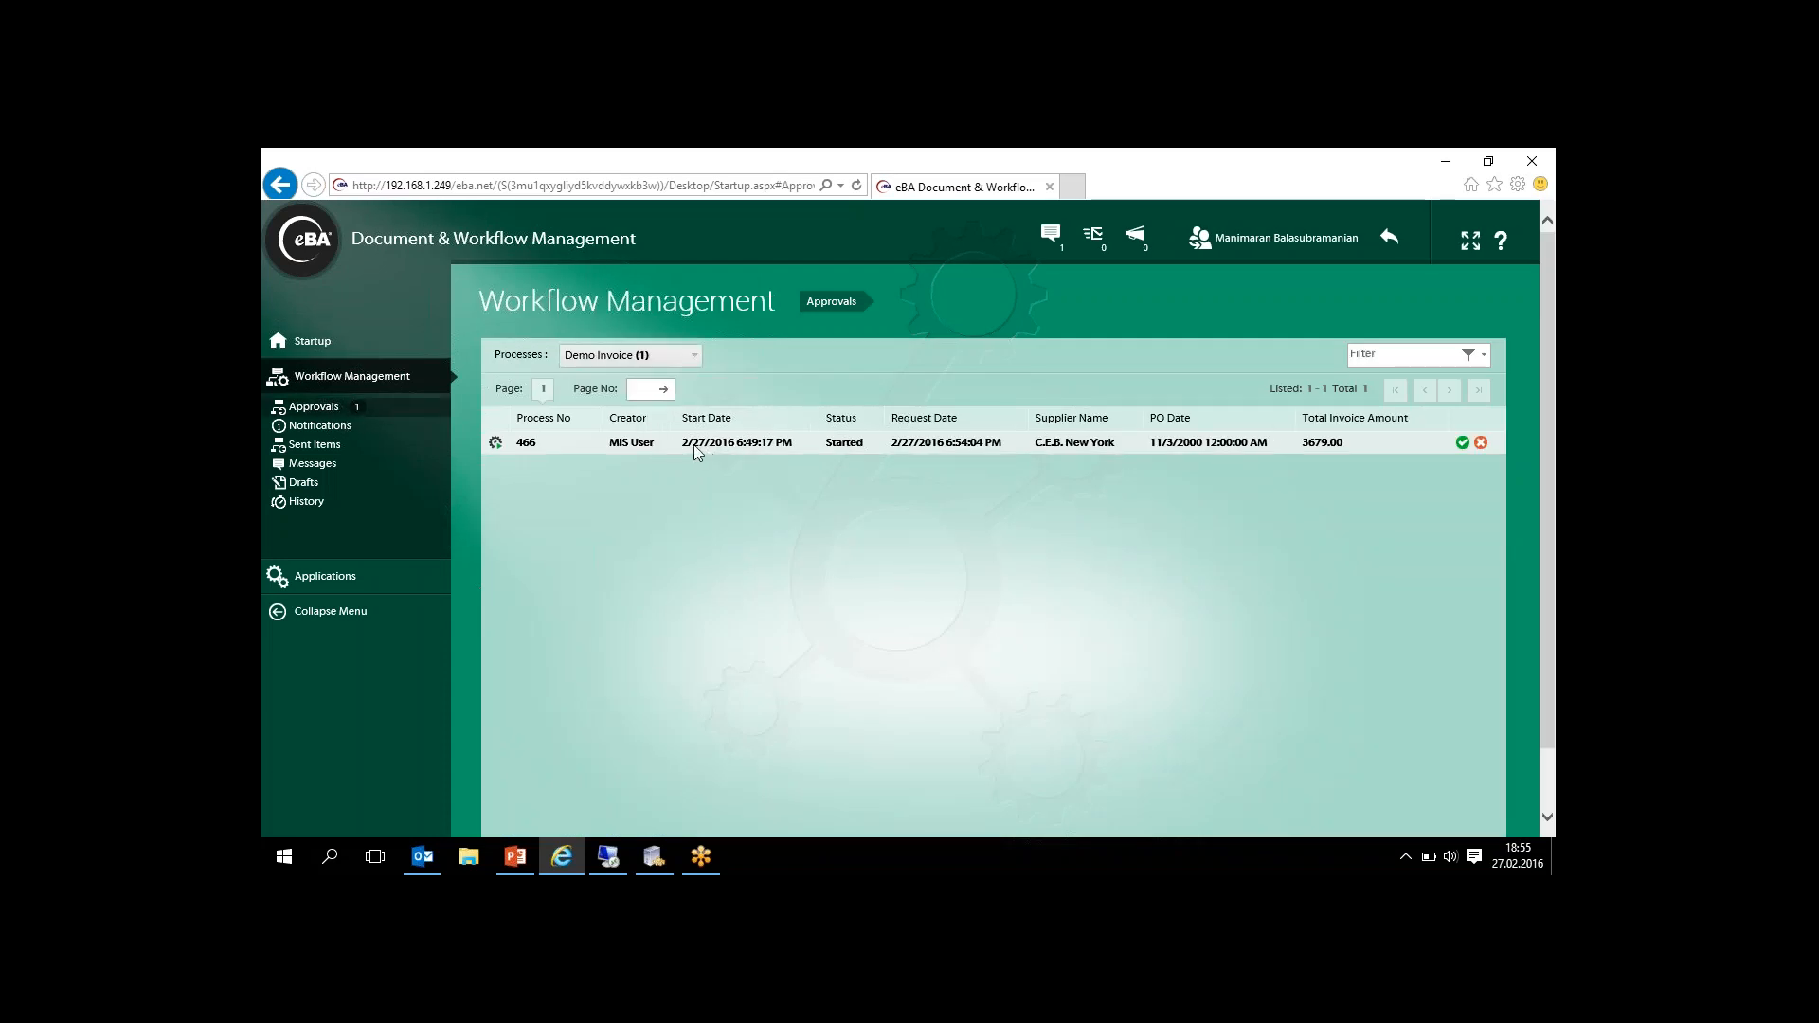
left_click(695, 443)
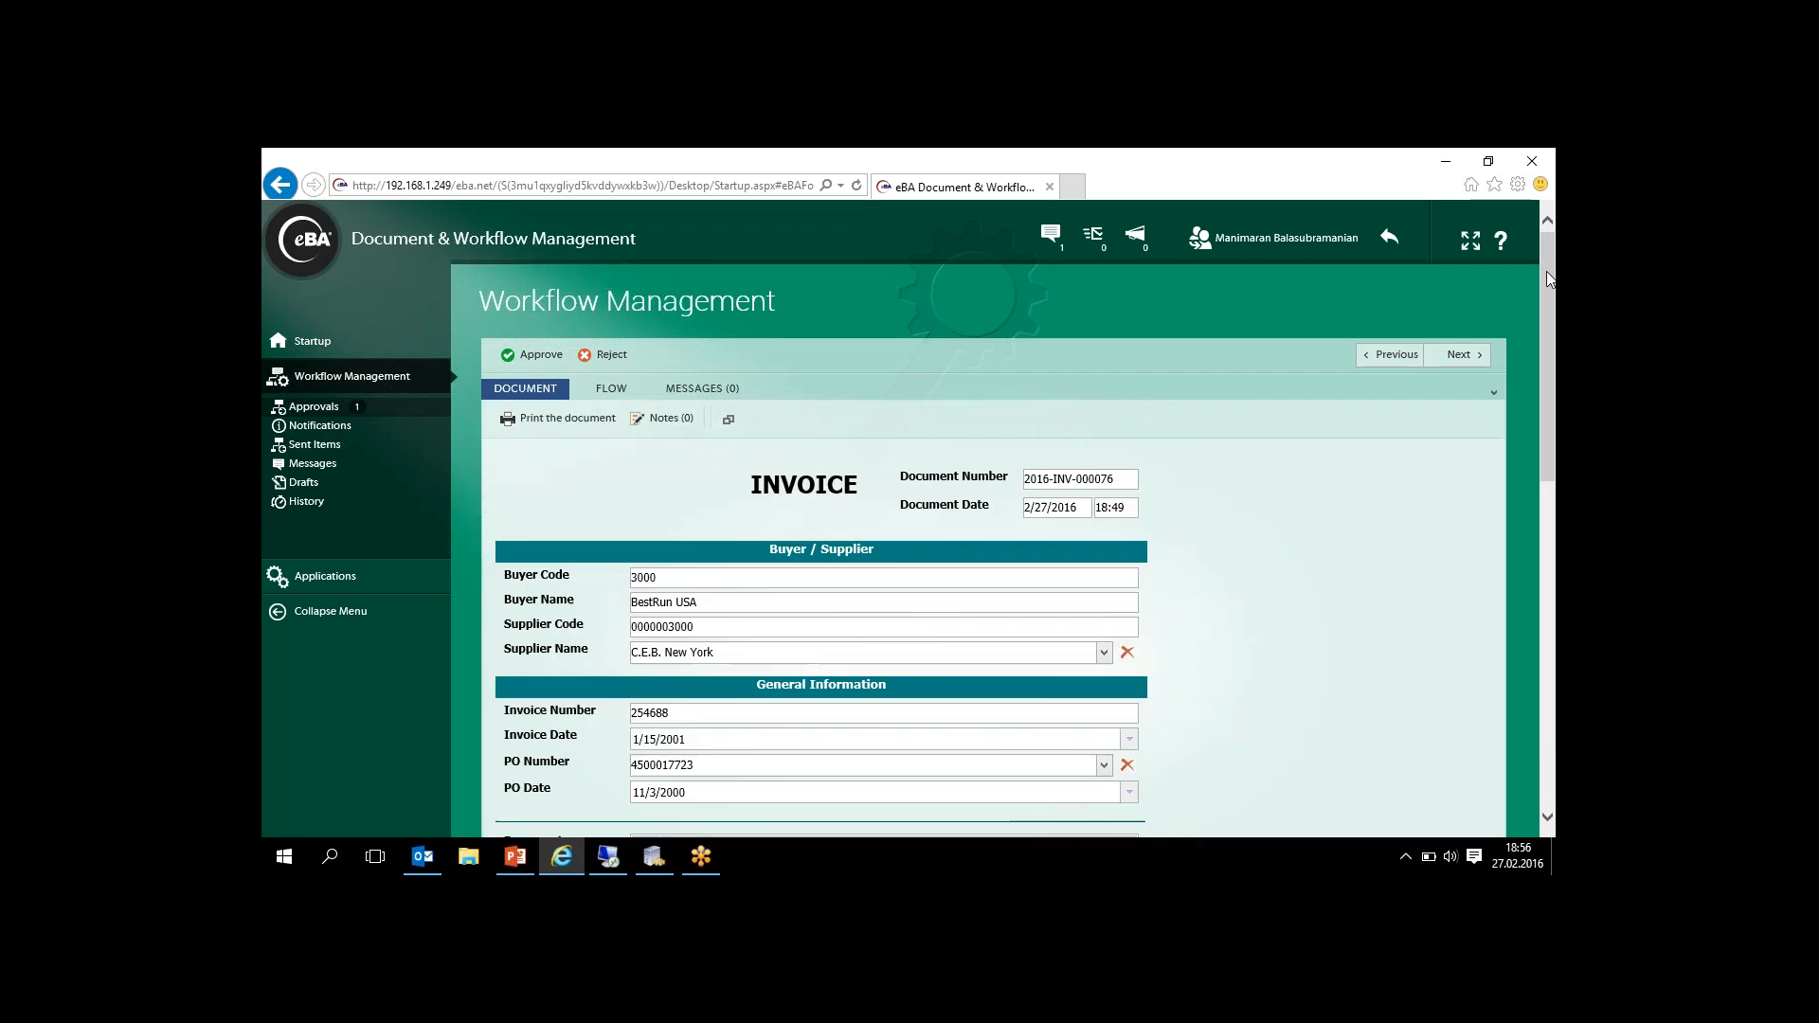
- Add the comment "It is related us" to the invoice form's Comments table
left_click_drag(1550, 279, 1550, 295)
left_click_drag(1550, 316, 1554, 611)
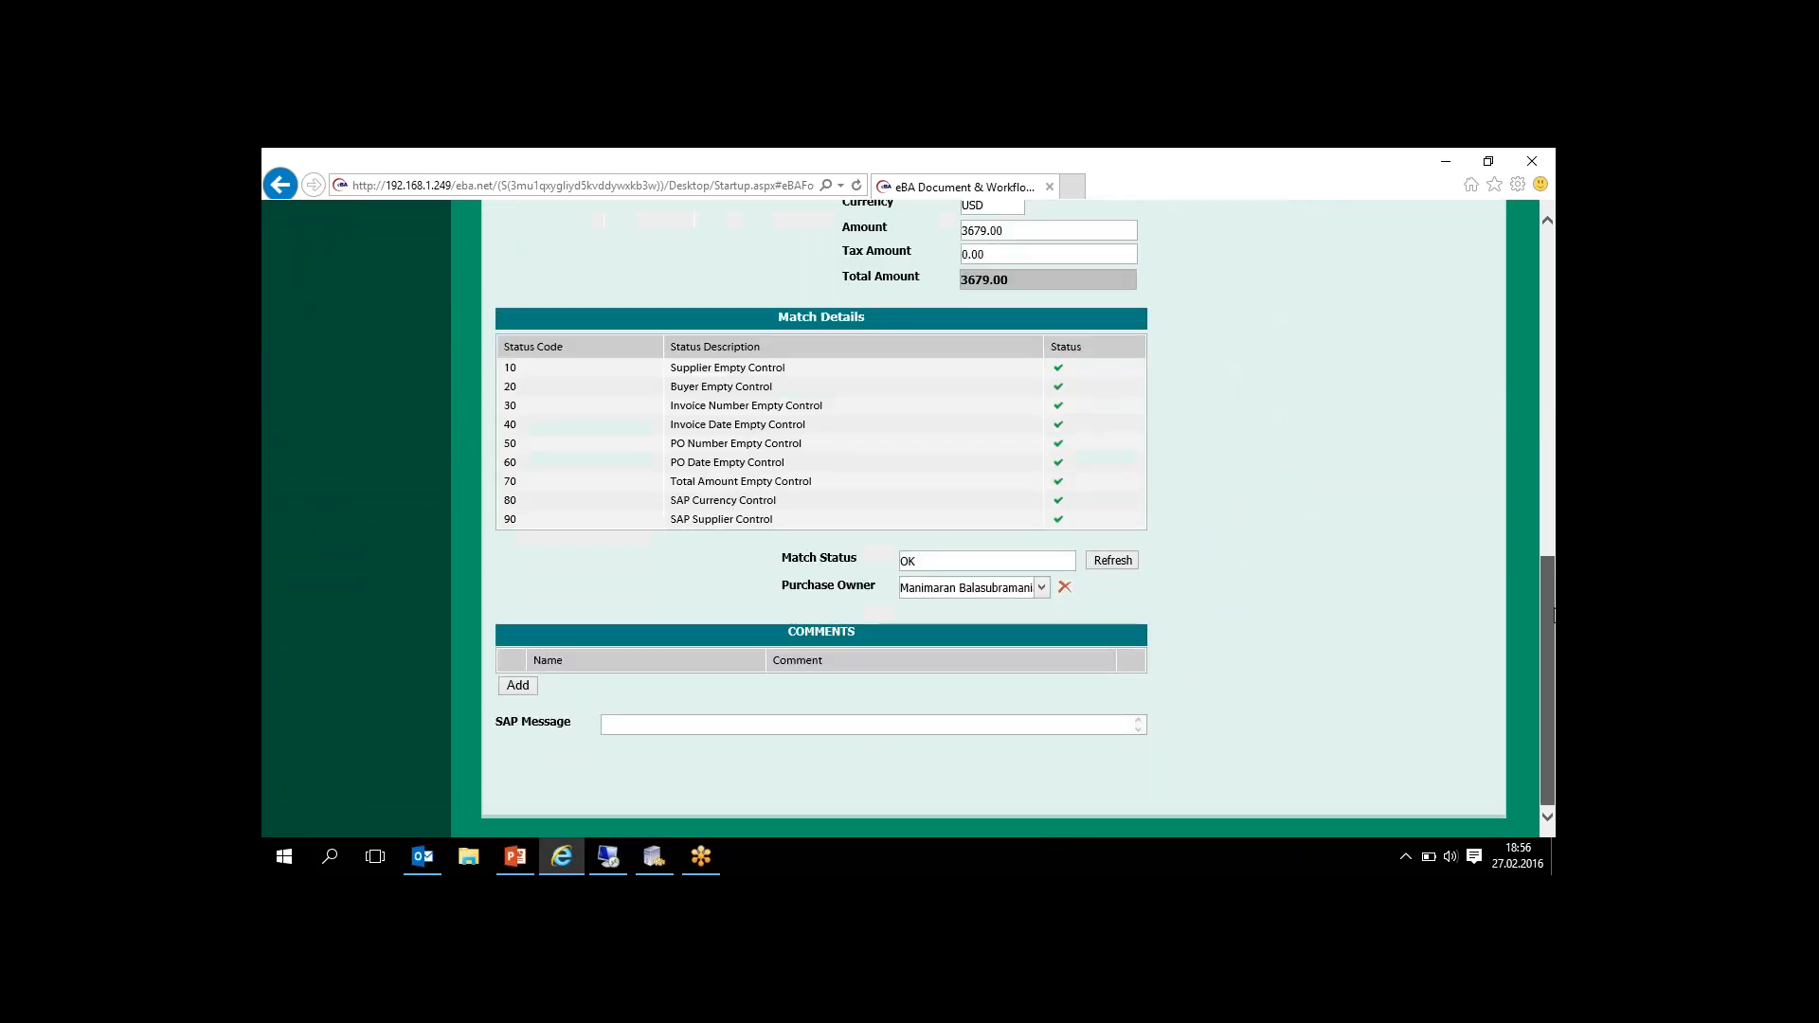
left_click(518, 686)
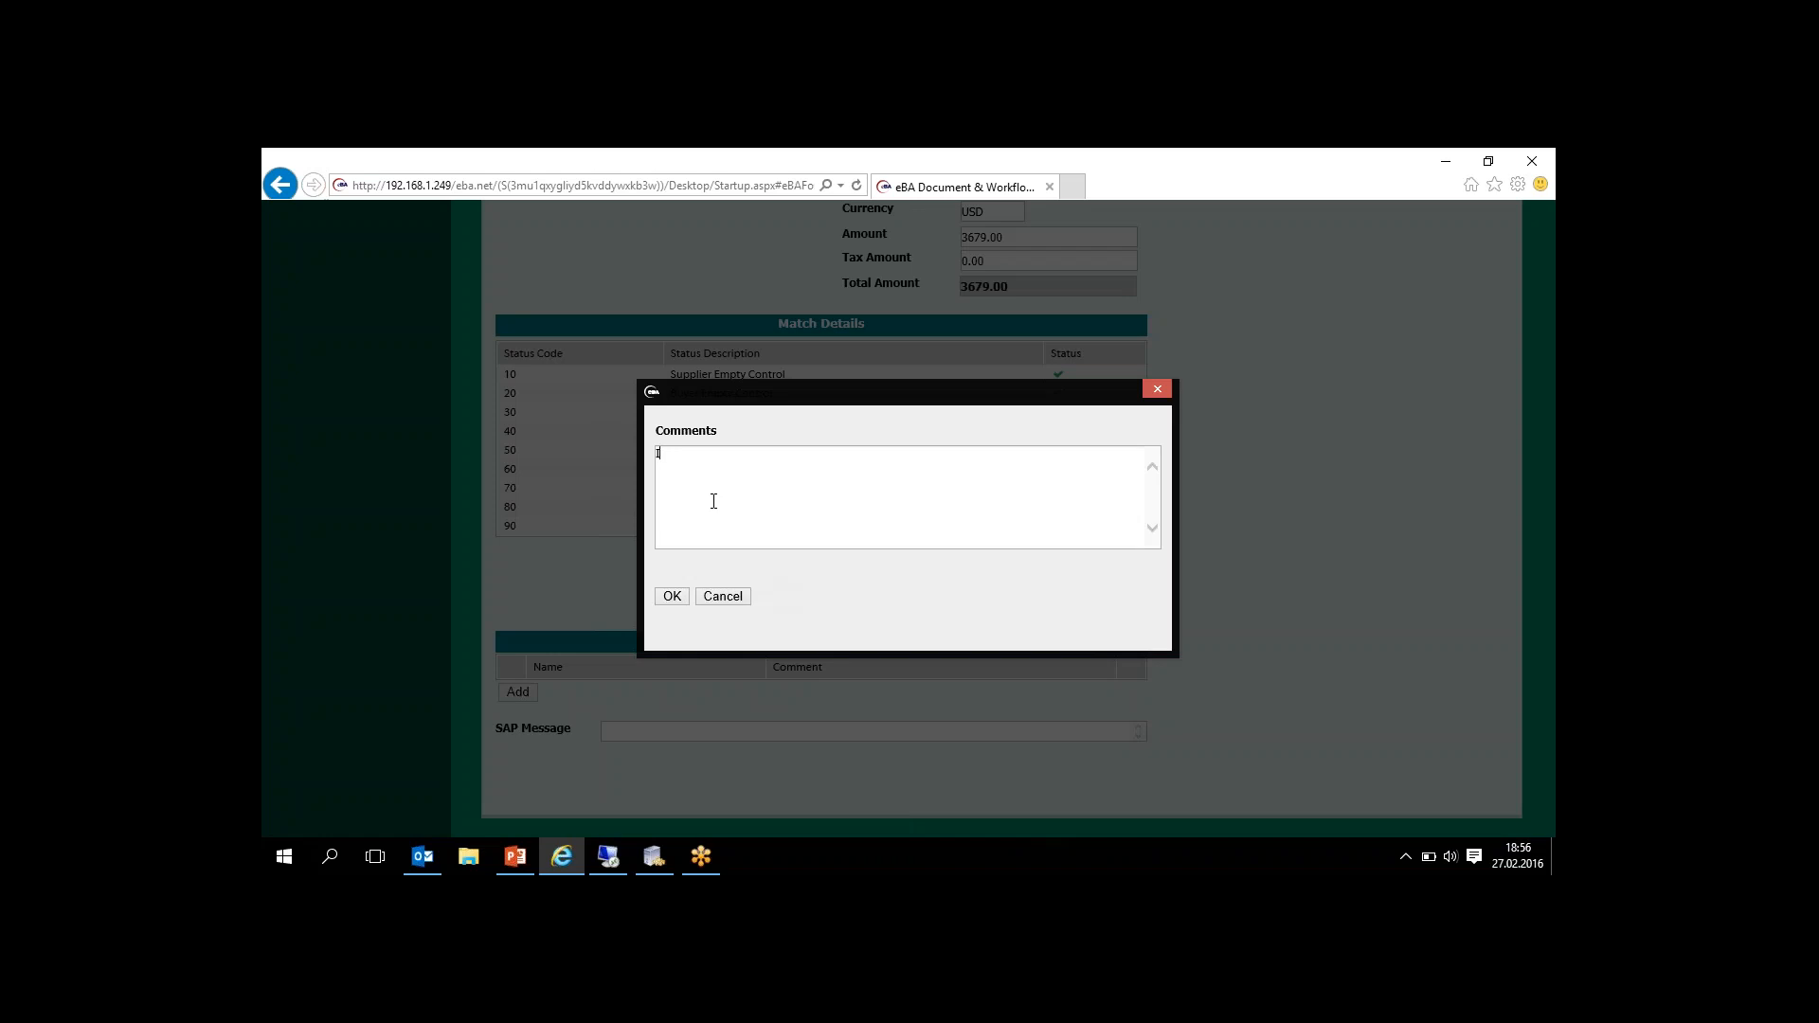
type("It is related us")
left_click(671, 596)
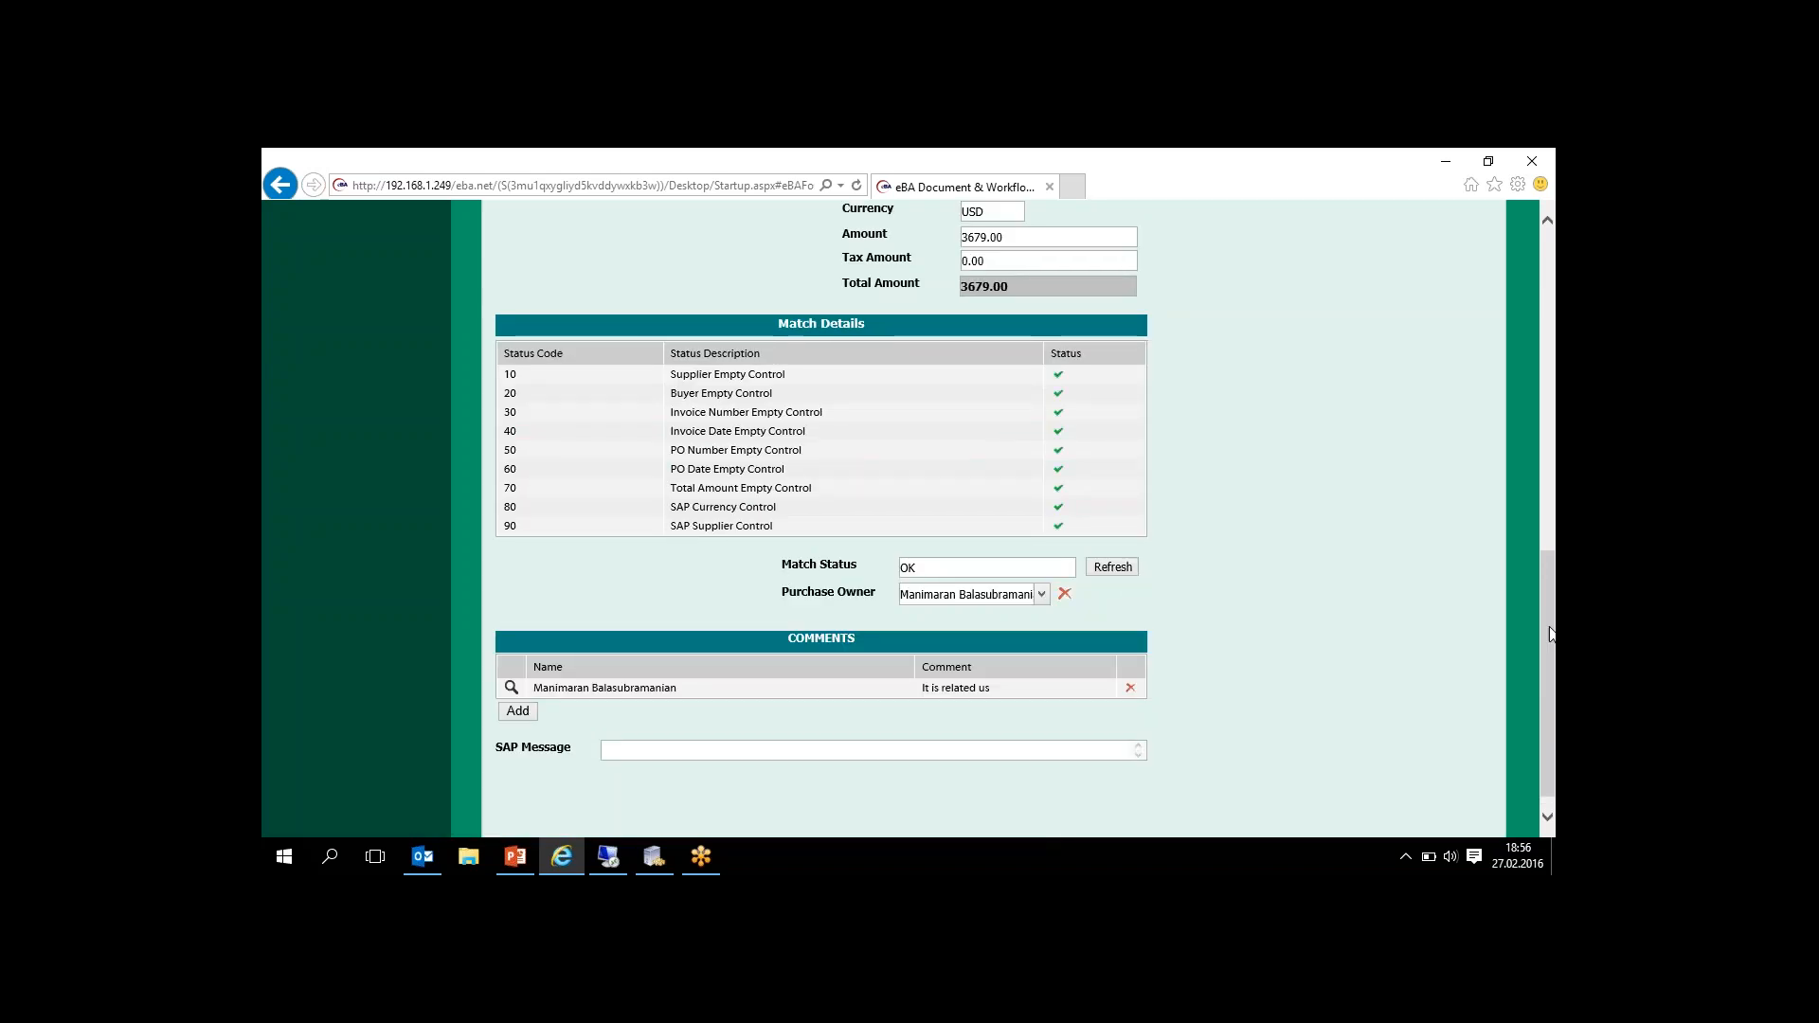
- Approve the invoice request as purchase owner and display its flow properties and flow history
left_click_drag(1550, 633, 1519, 351)
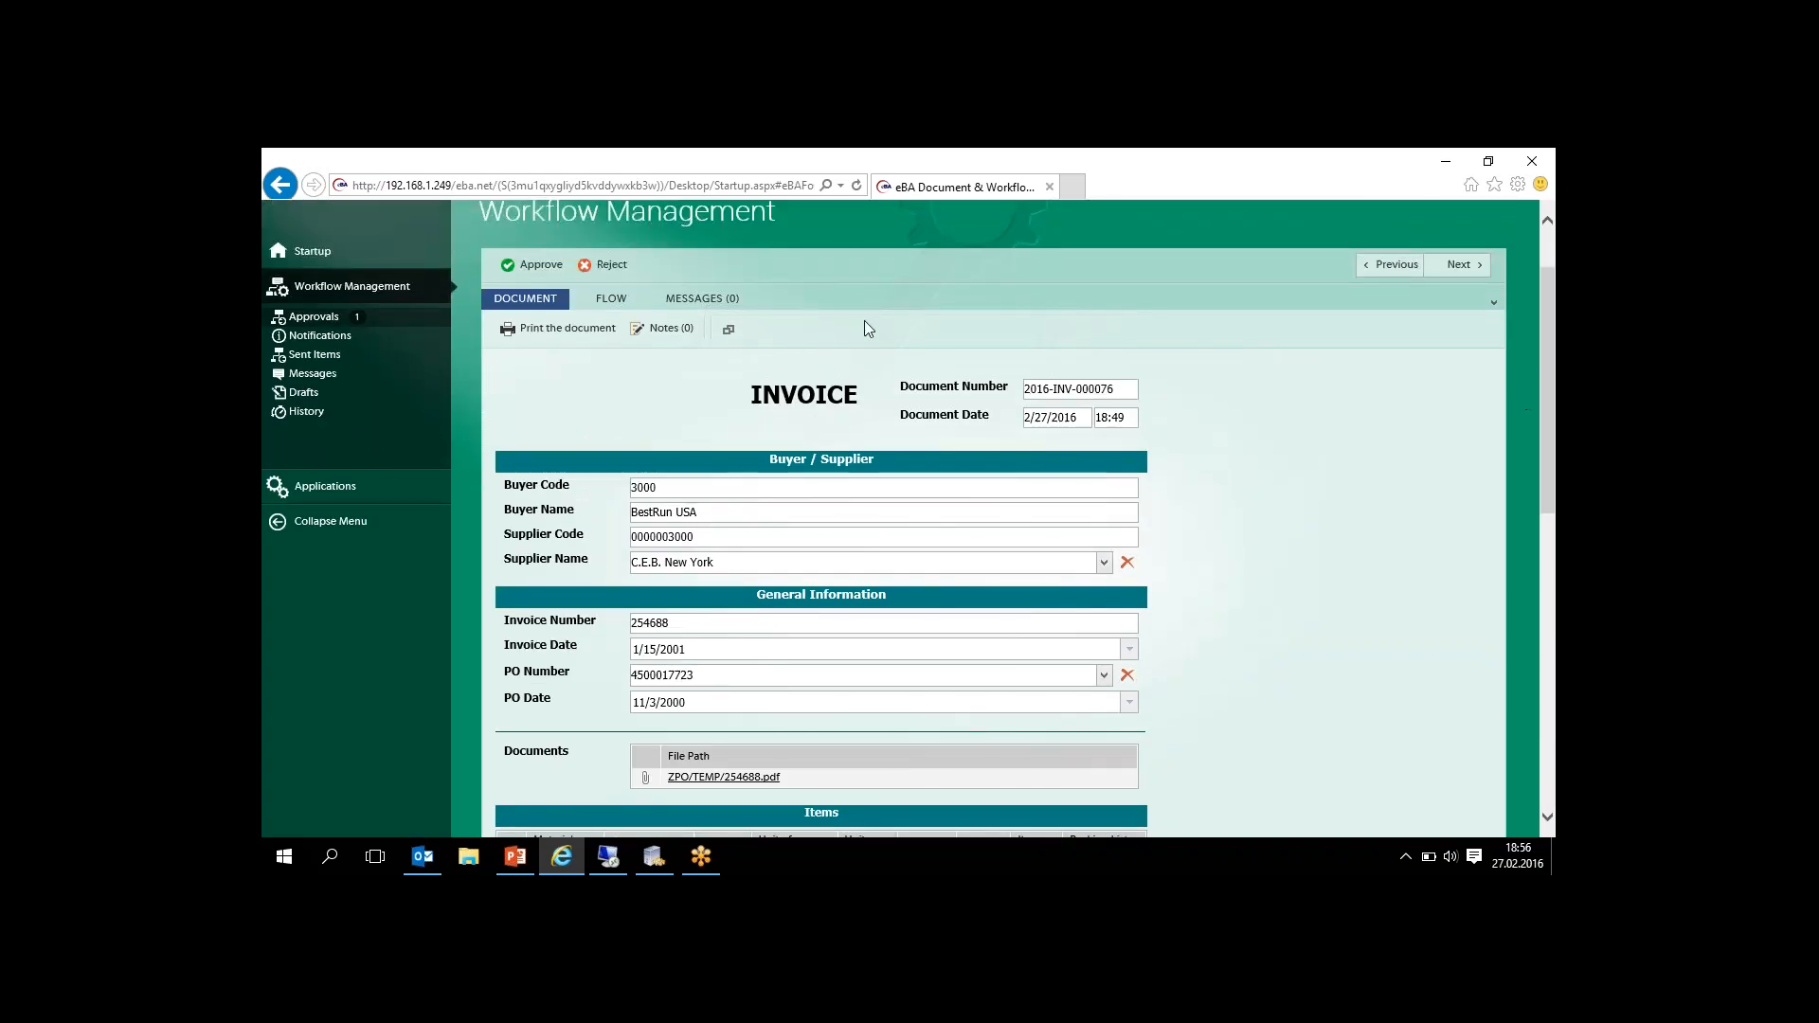
left_click(531, 266)
left_click(610, 317)
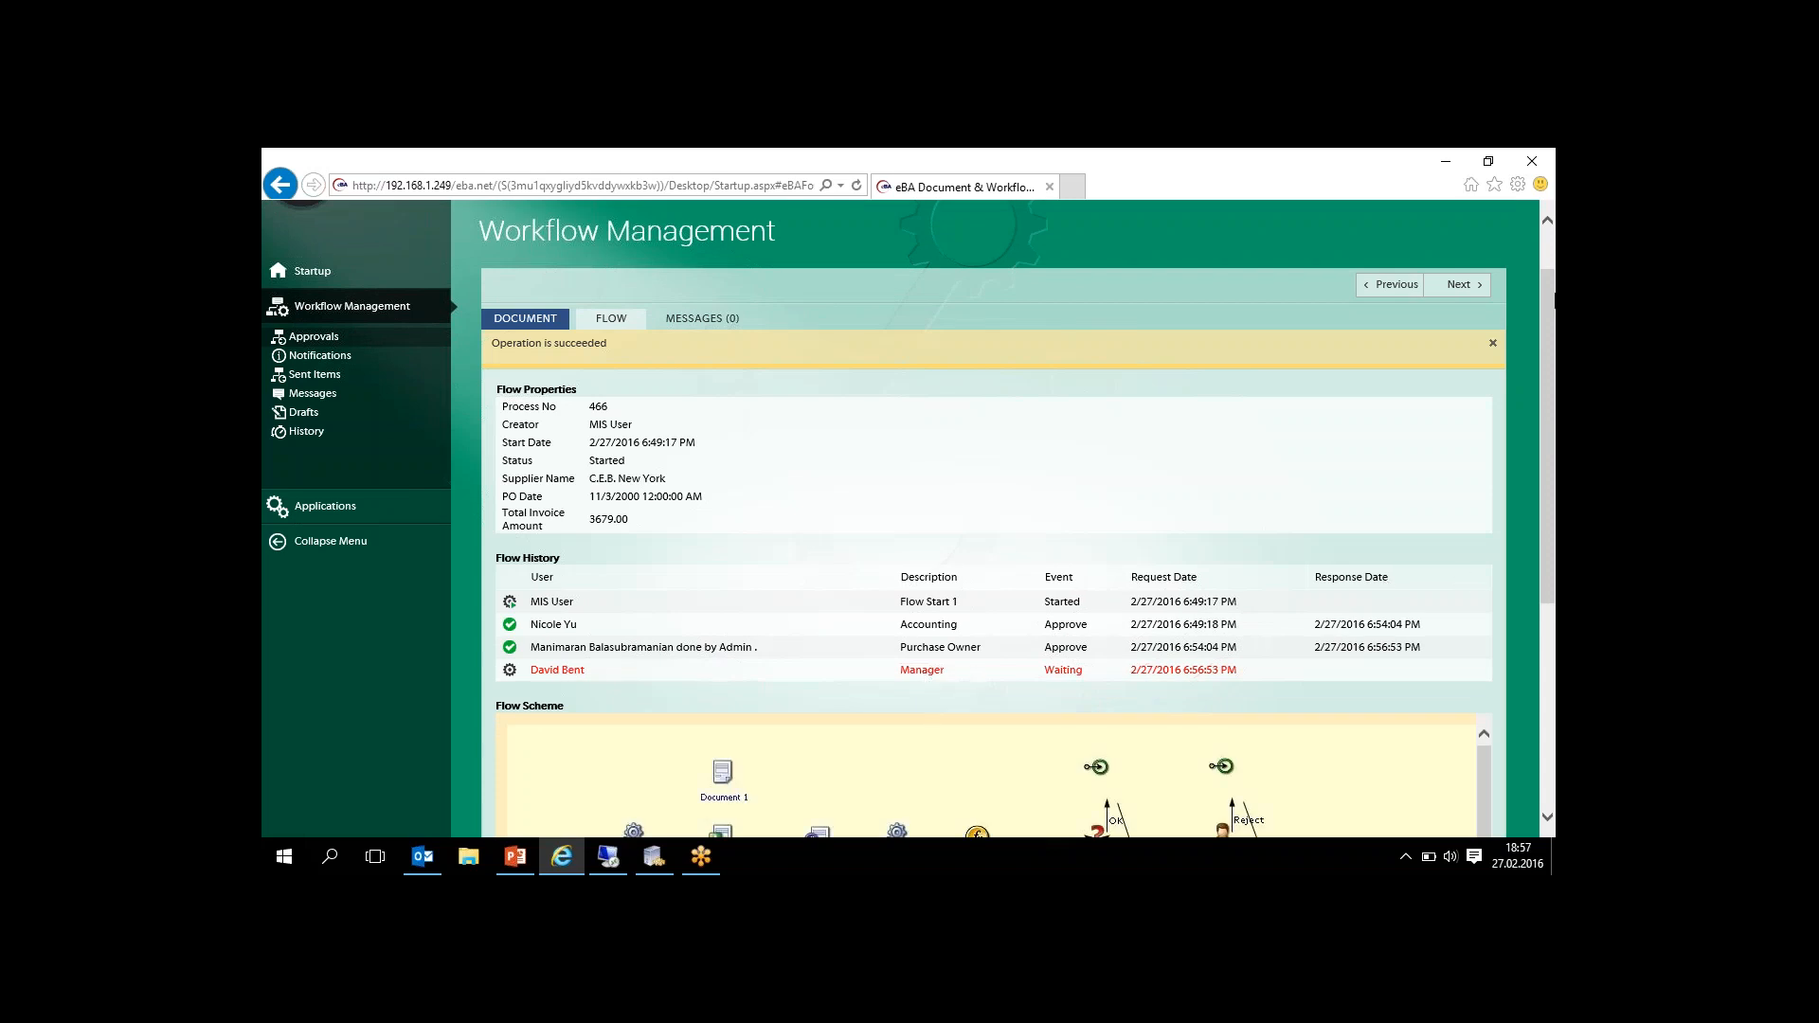
mouse_move(1552, 297)
left_mouse_down()
mouse_move(1538, 469)
mouse_move(1538, 293)
left_mouse_up()
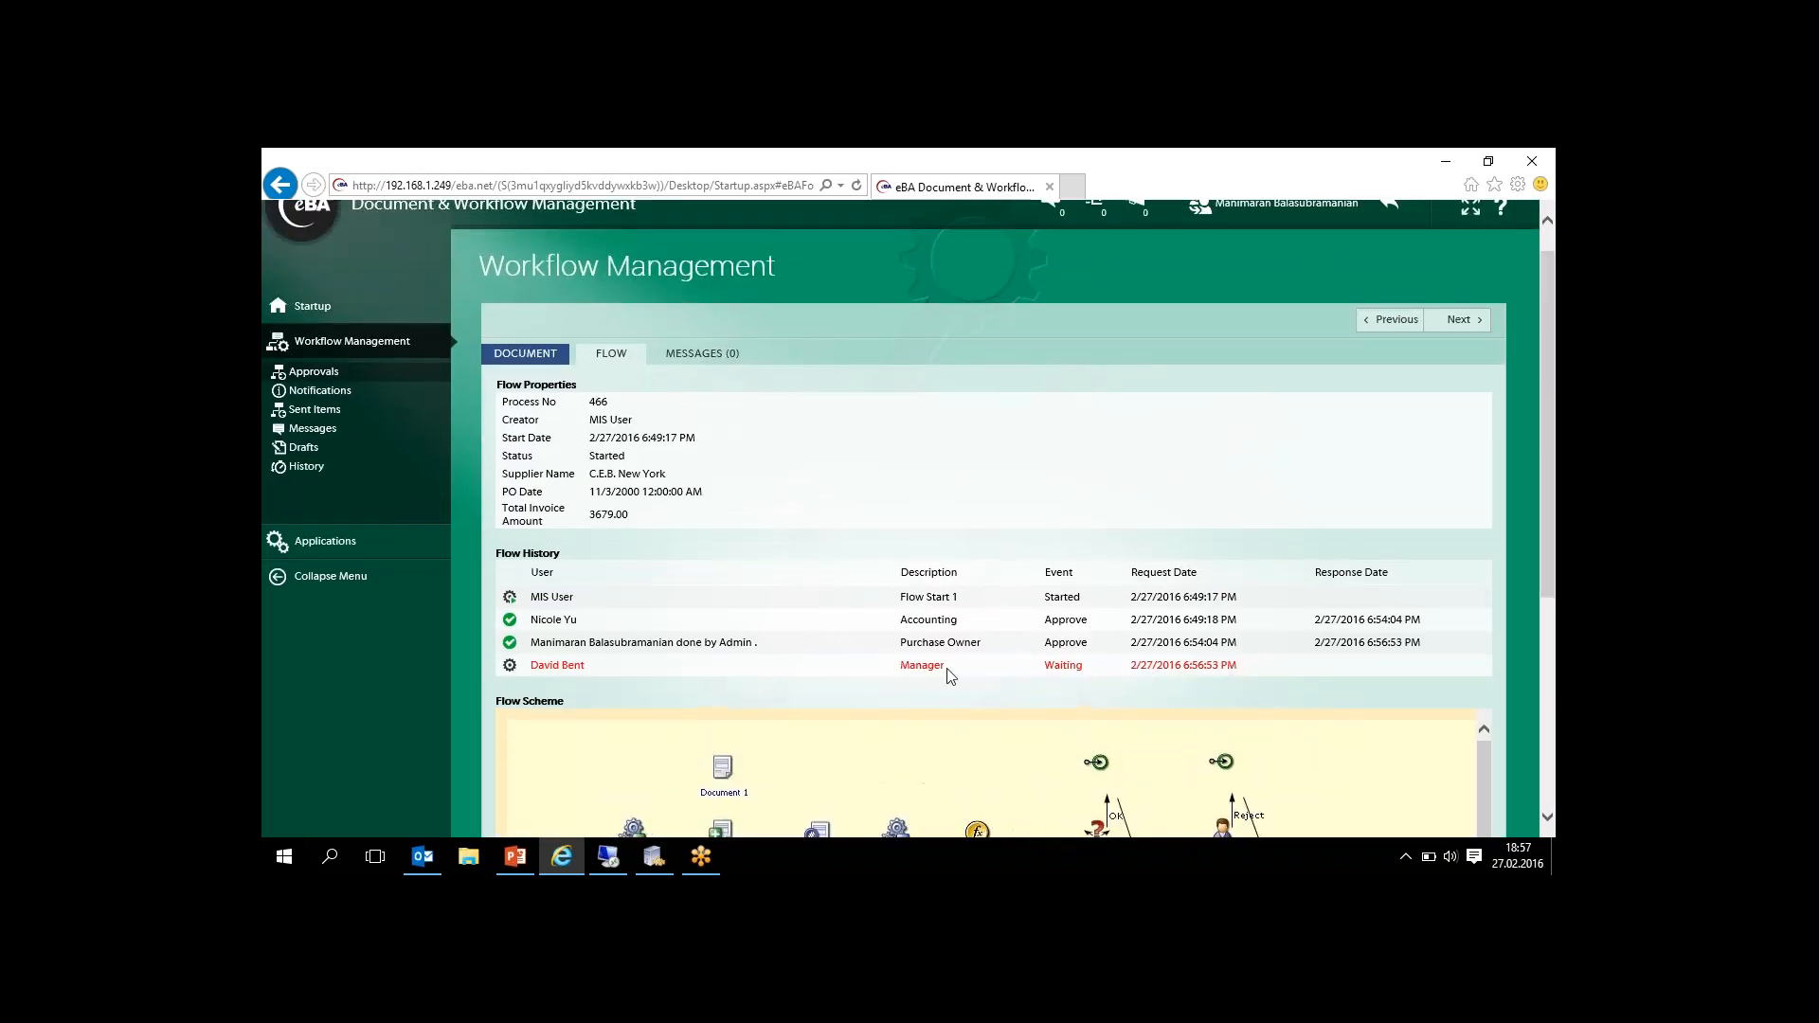
- Return to the admin account, filter the Login As user list by the waiting manager's first name and log in as that manager
left_click(326, 307)
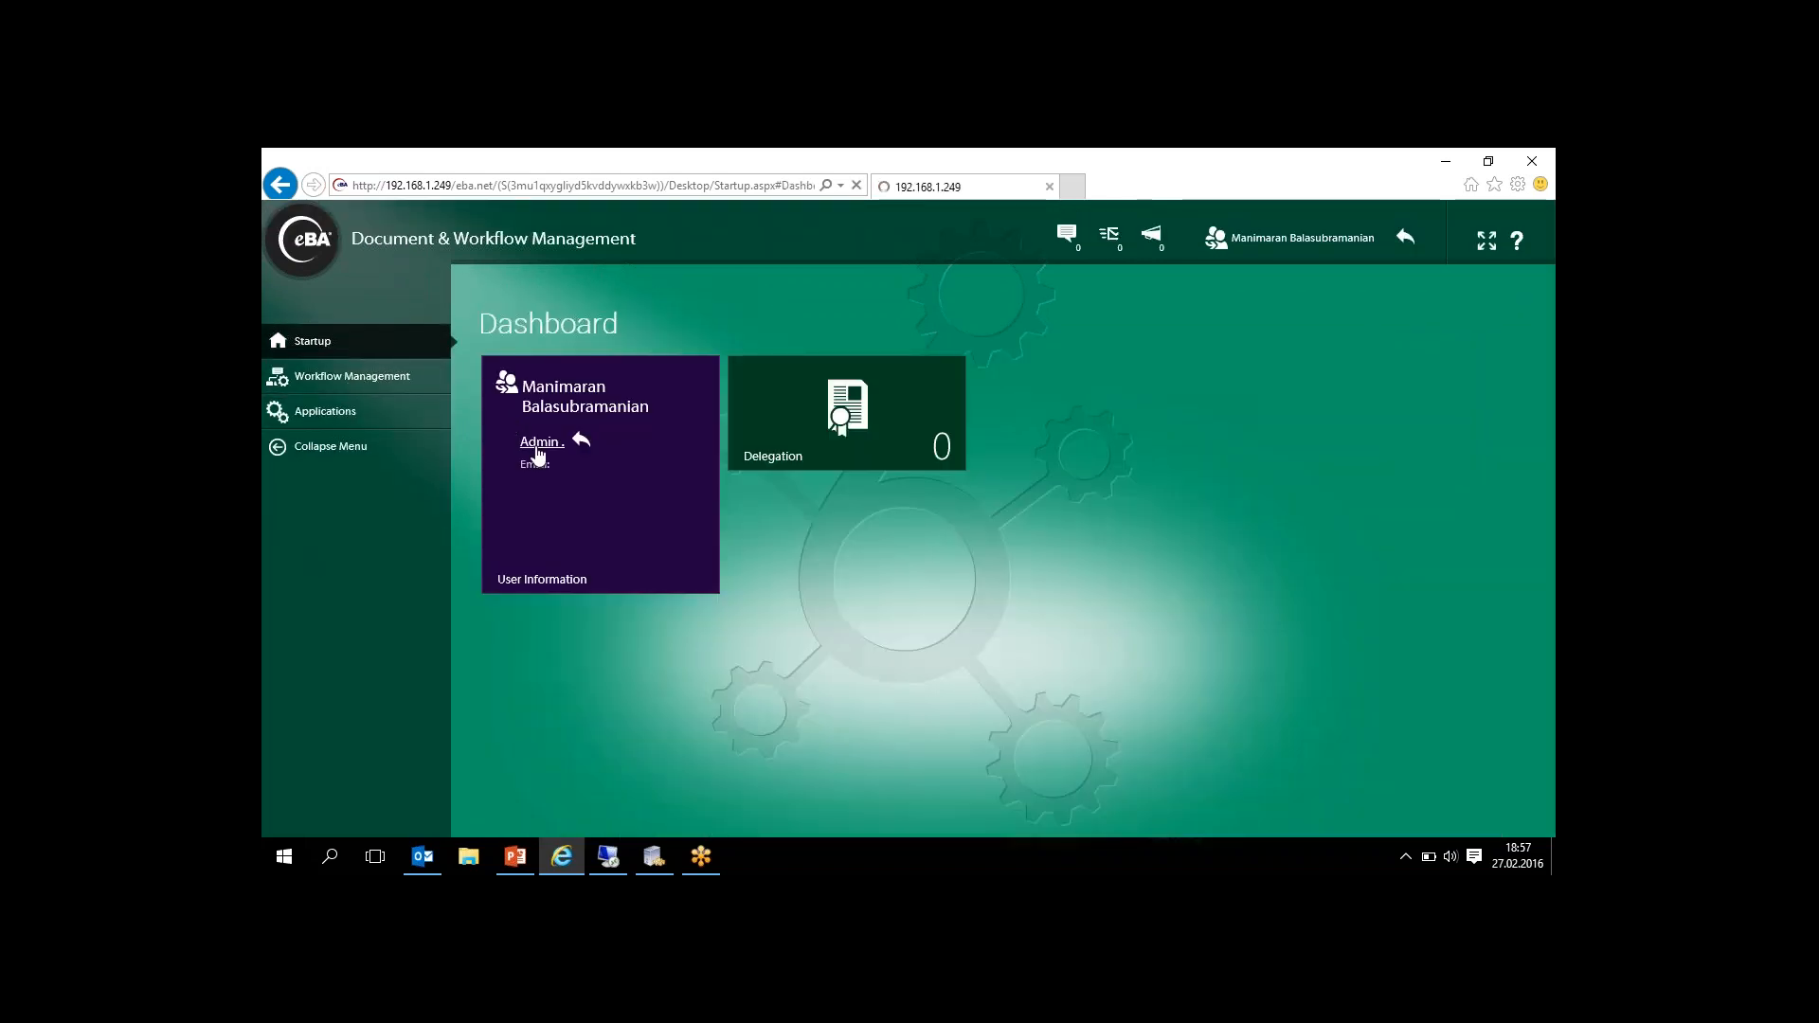
left_click(538, 445)
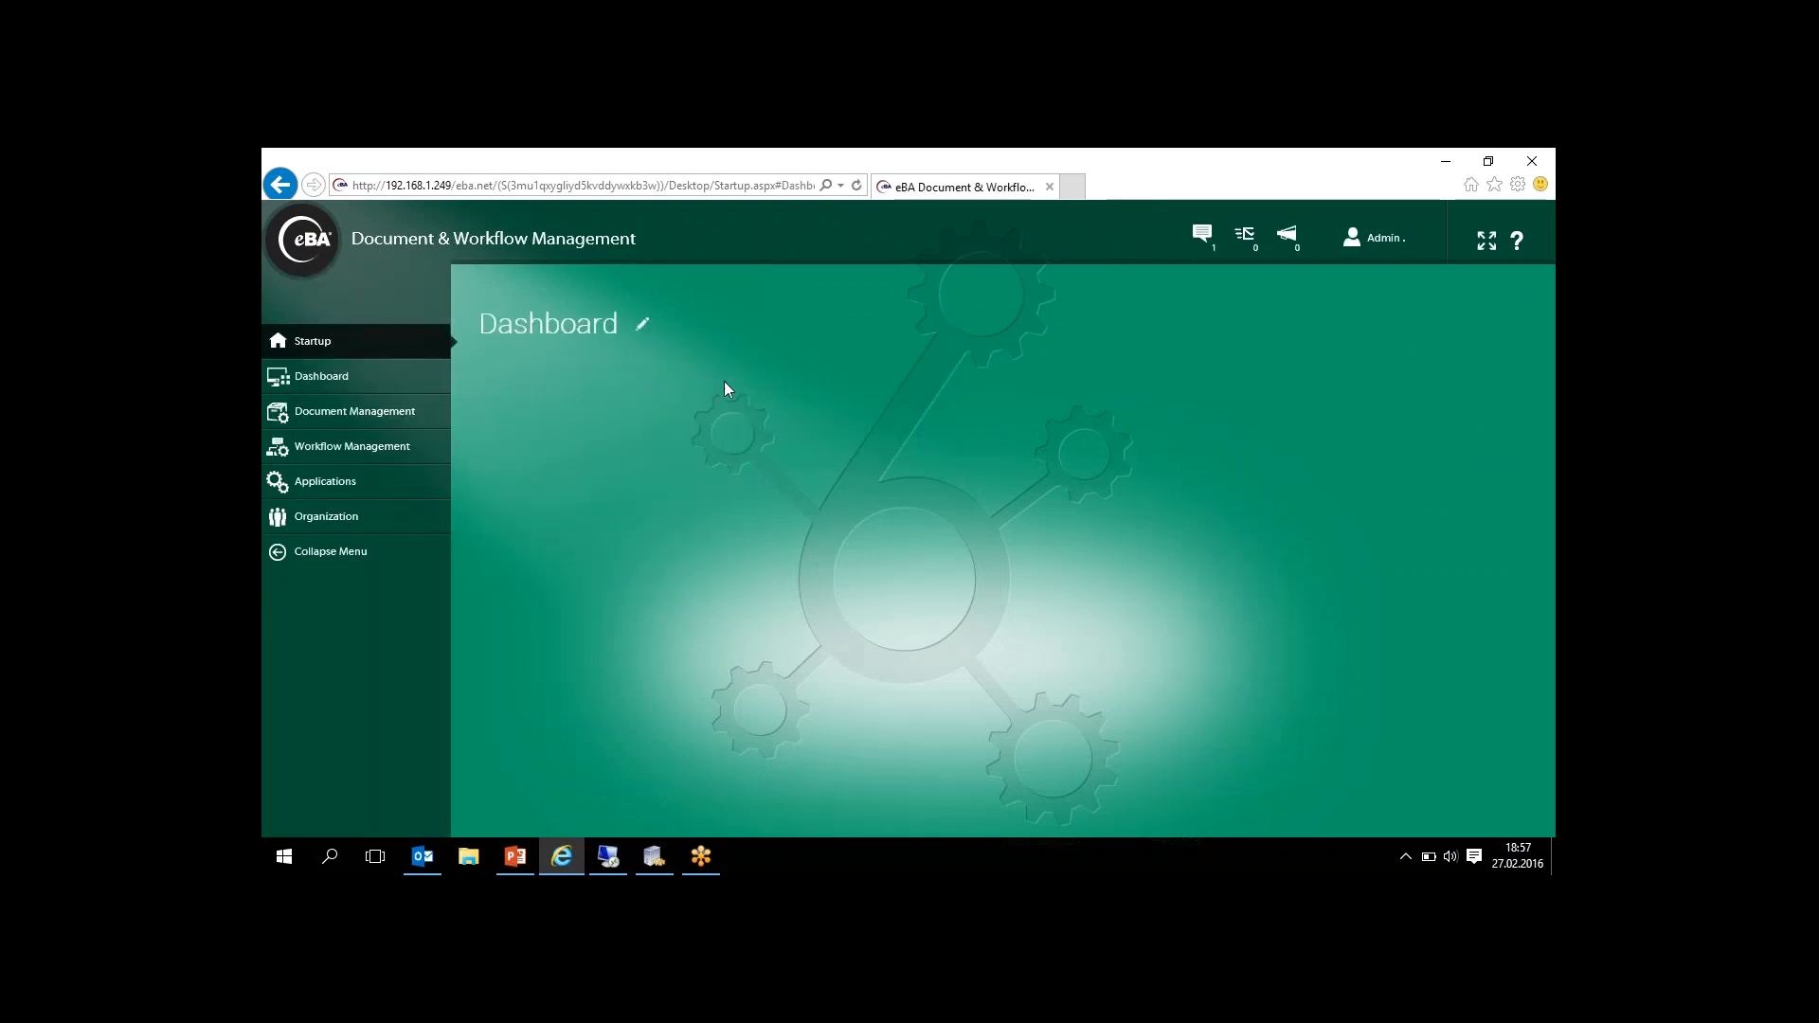
left_click(658, 486)
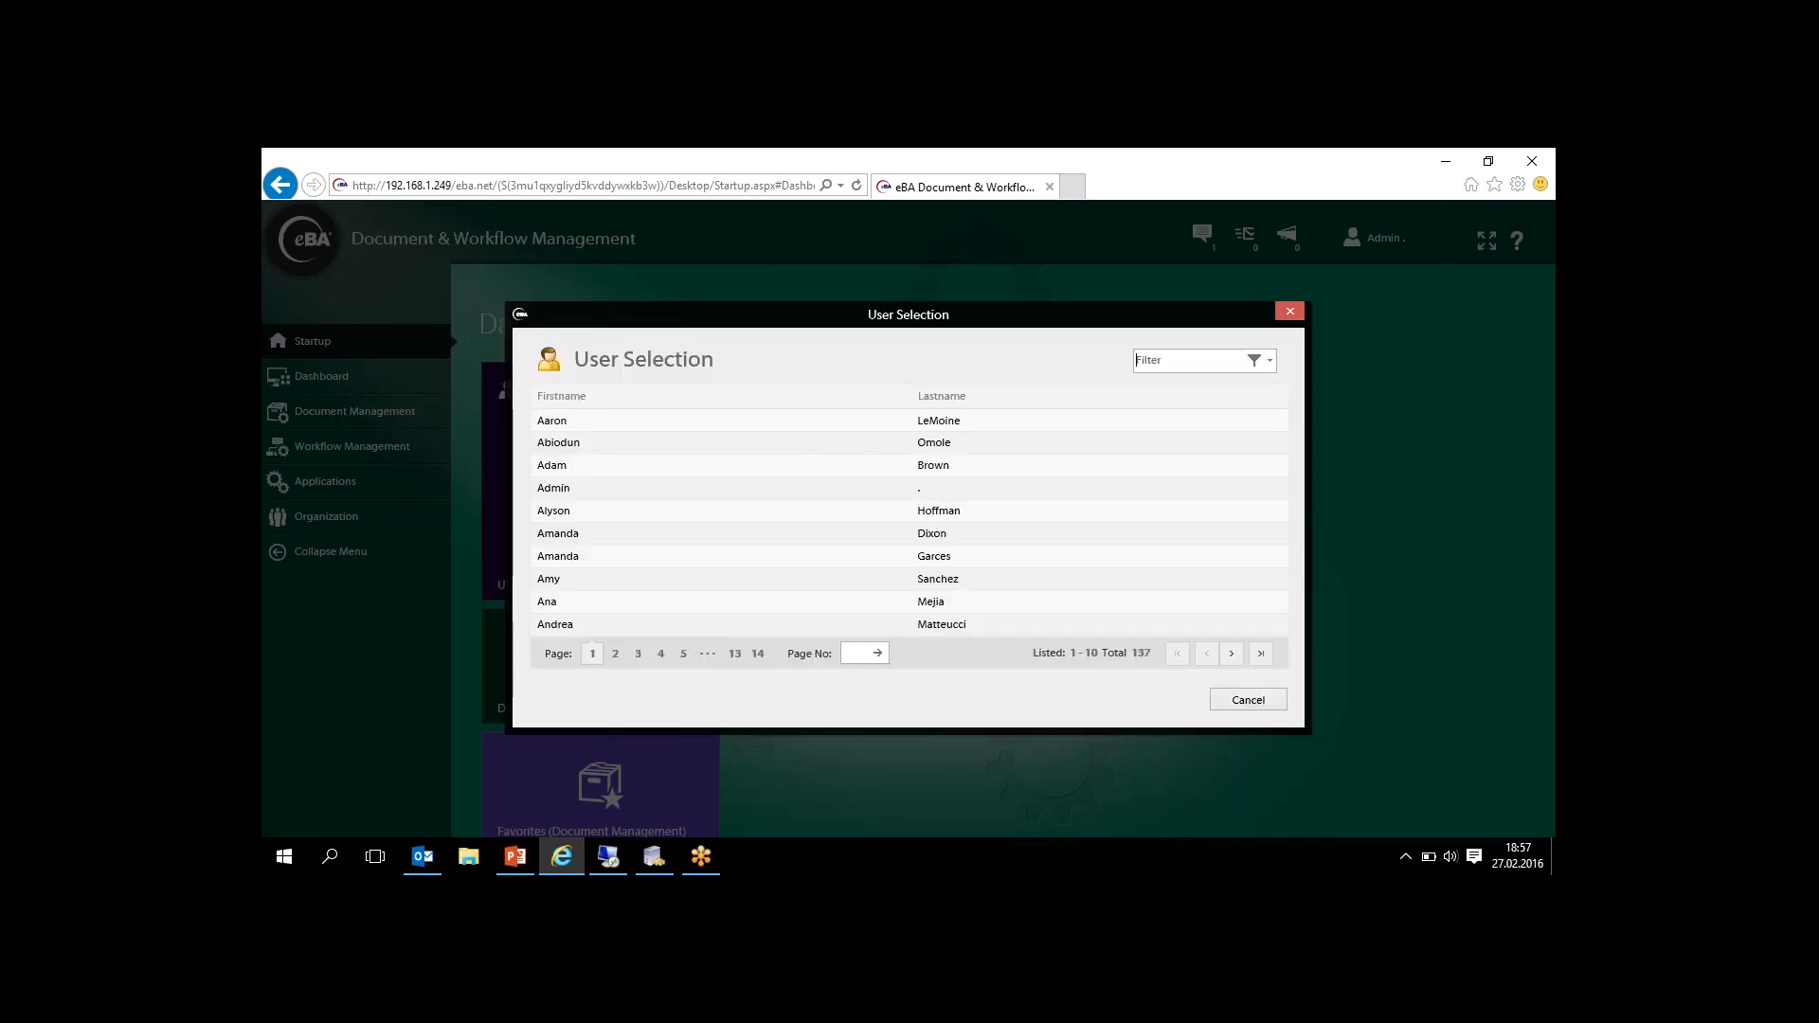
type("david")
key("Return")
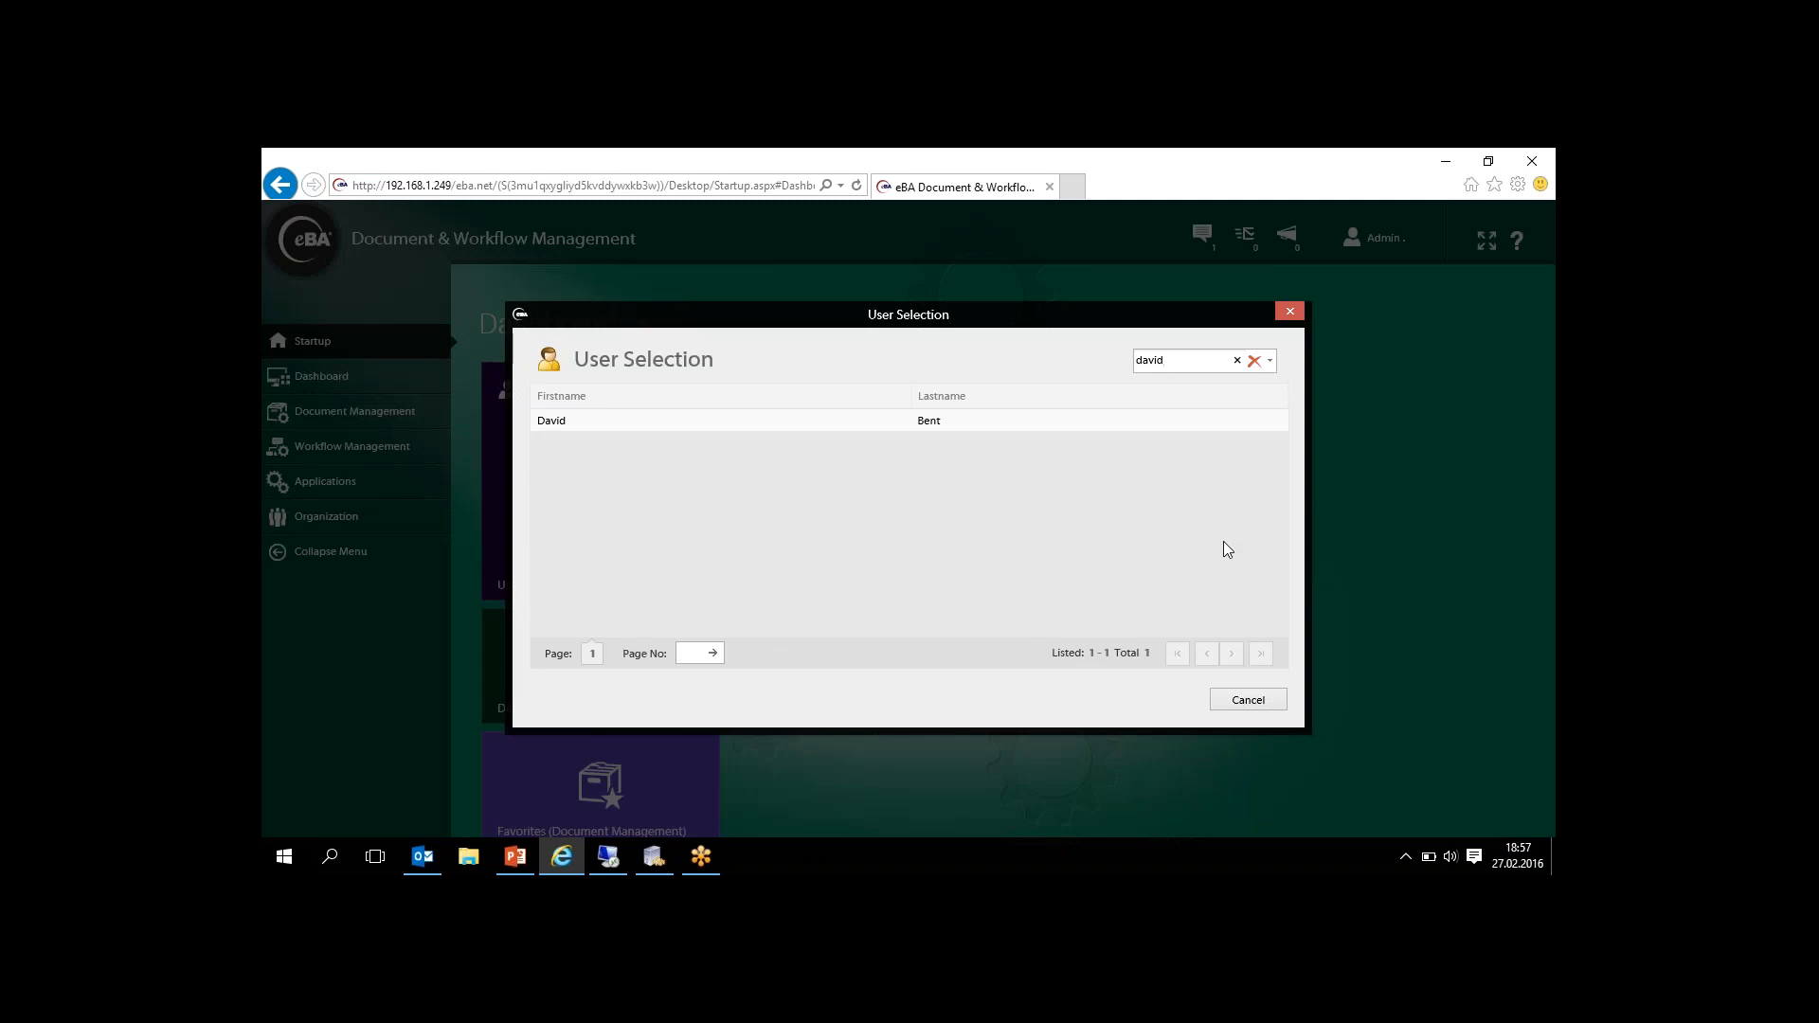
left_click(929, 424)
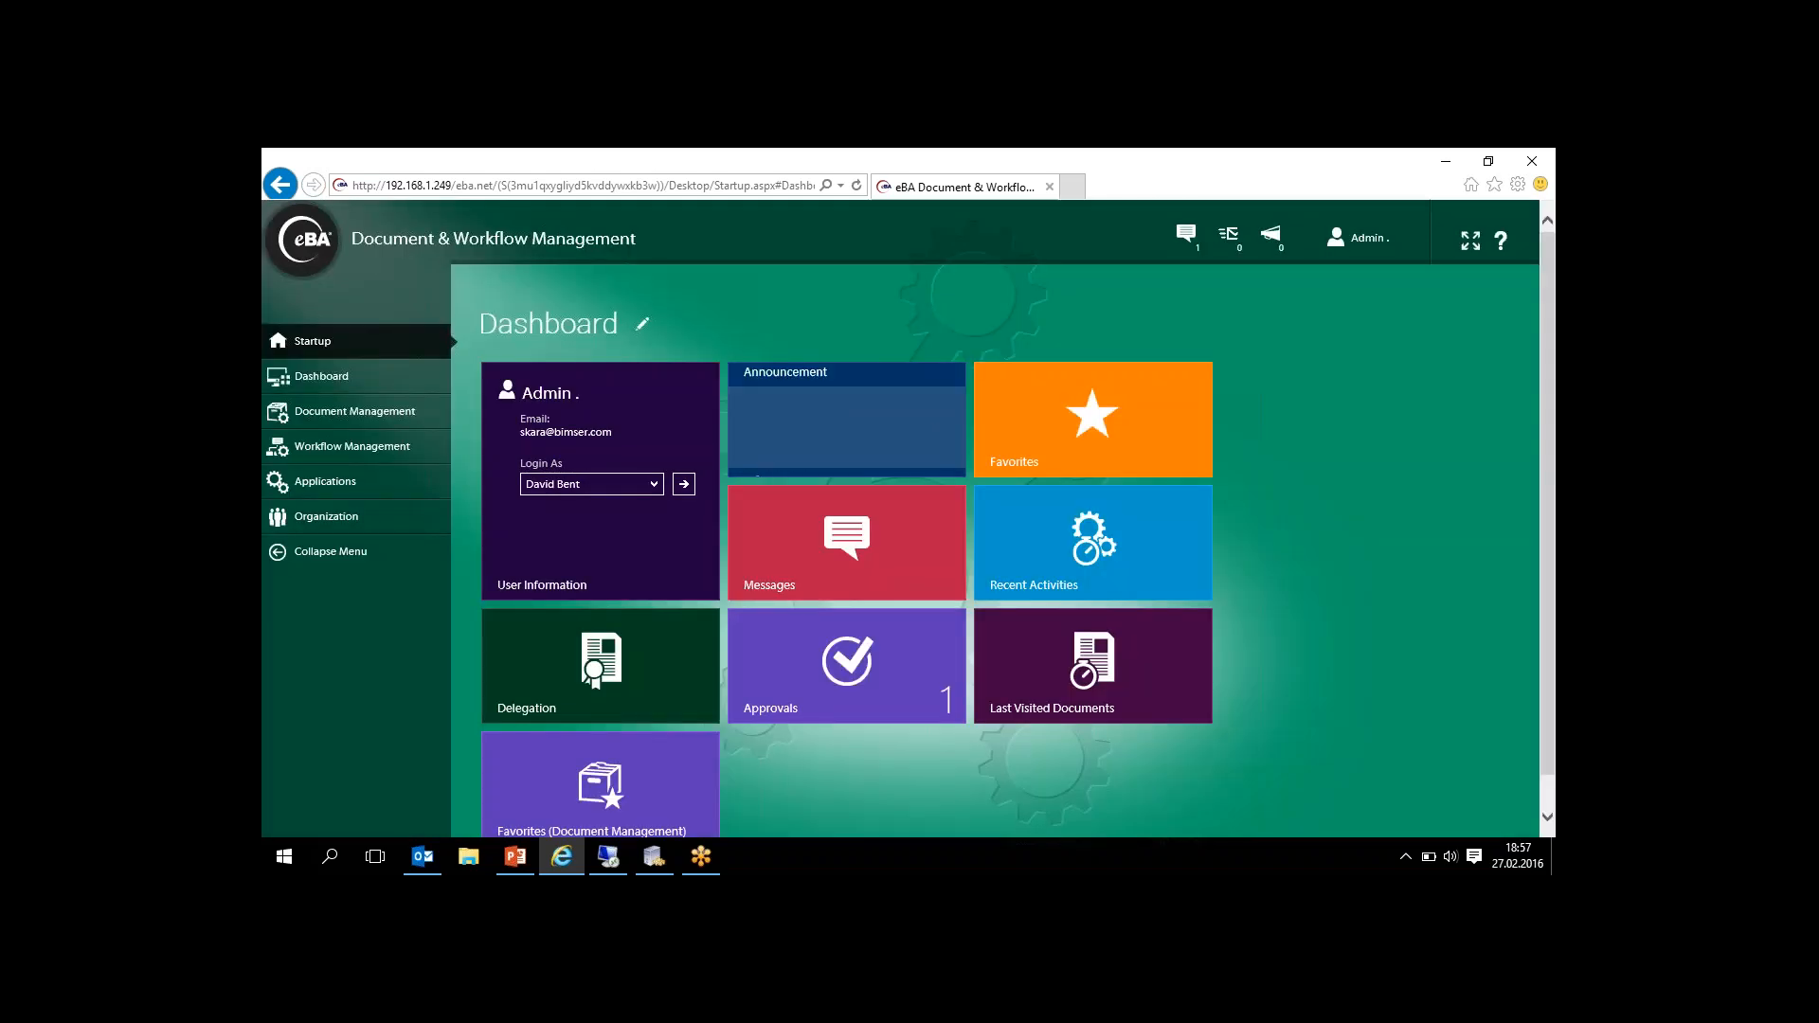
left_click(684, 485)
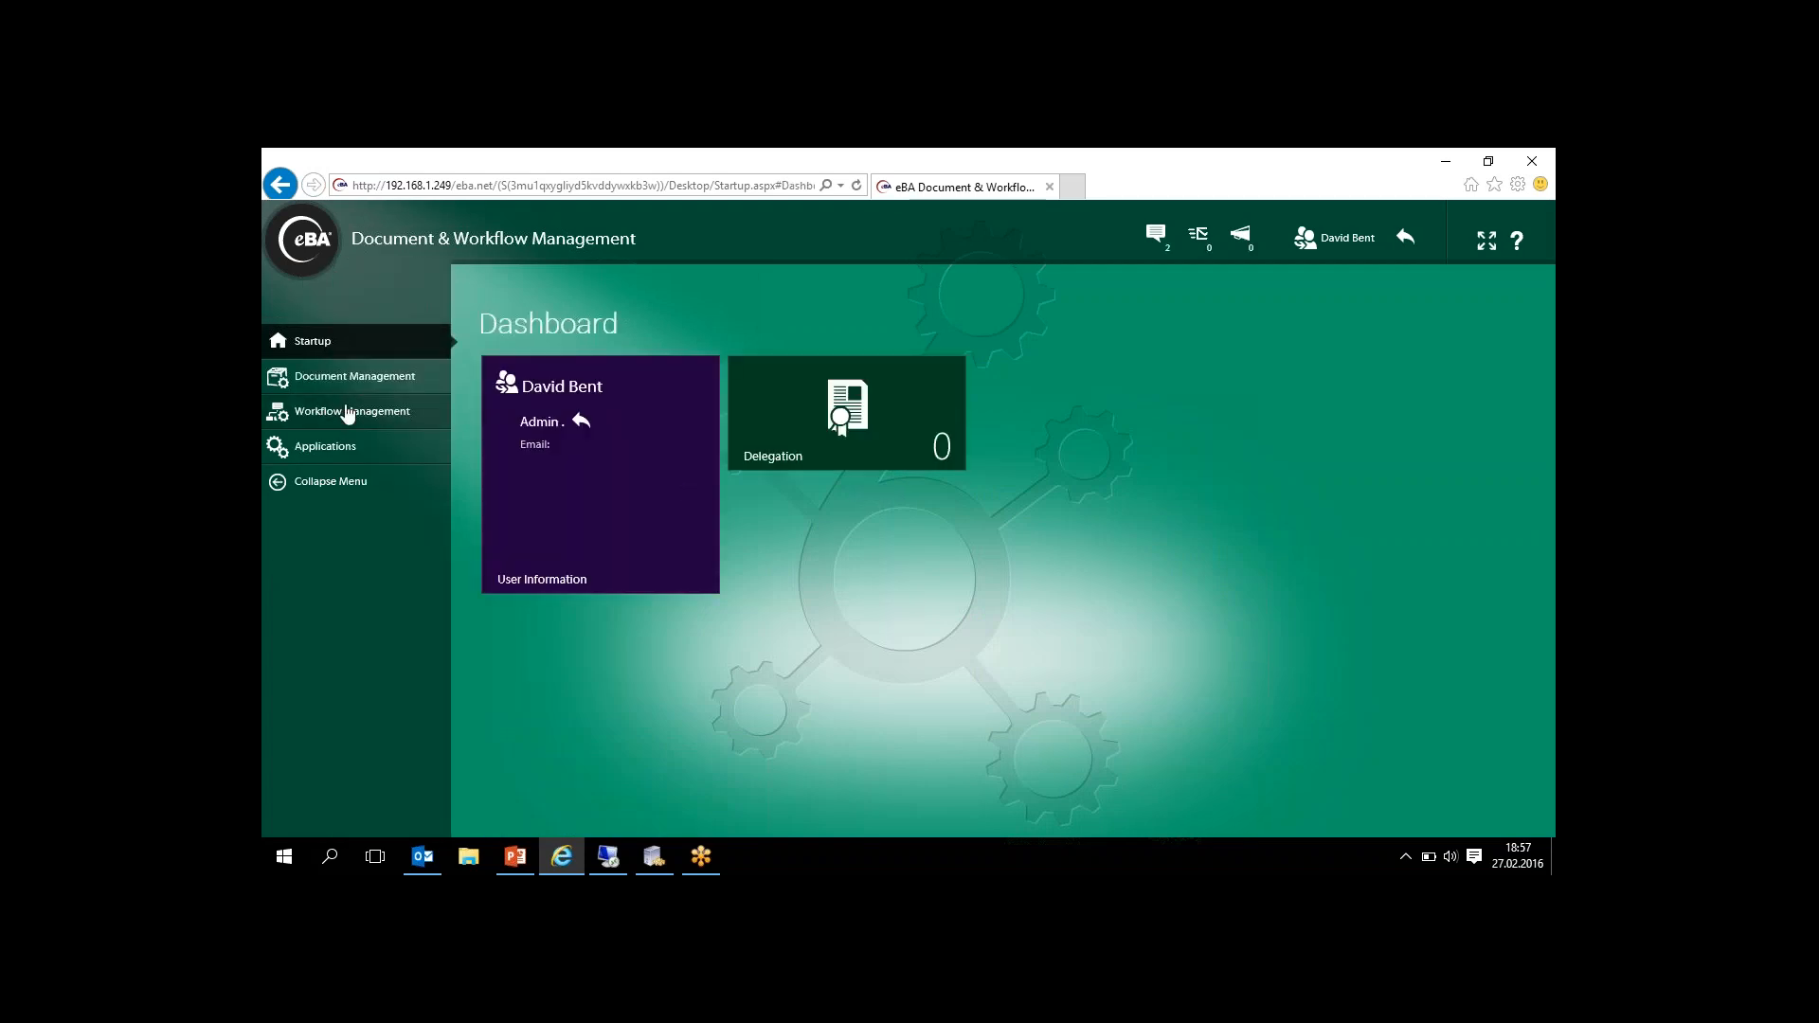
- Open the Demo Invoice request for process 466 from the manager's pending approvals and approve it
left_click(349, 413)
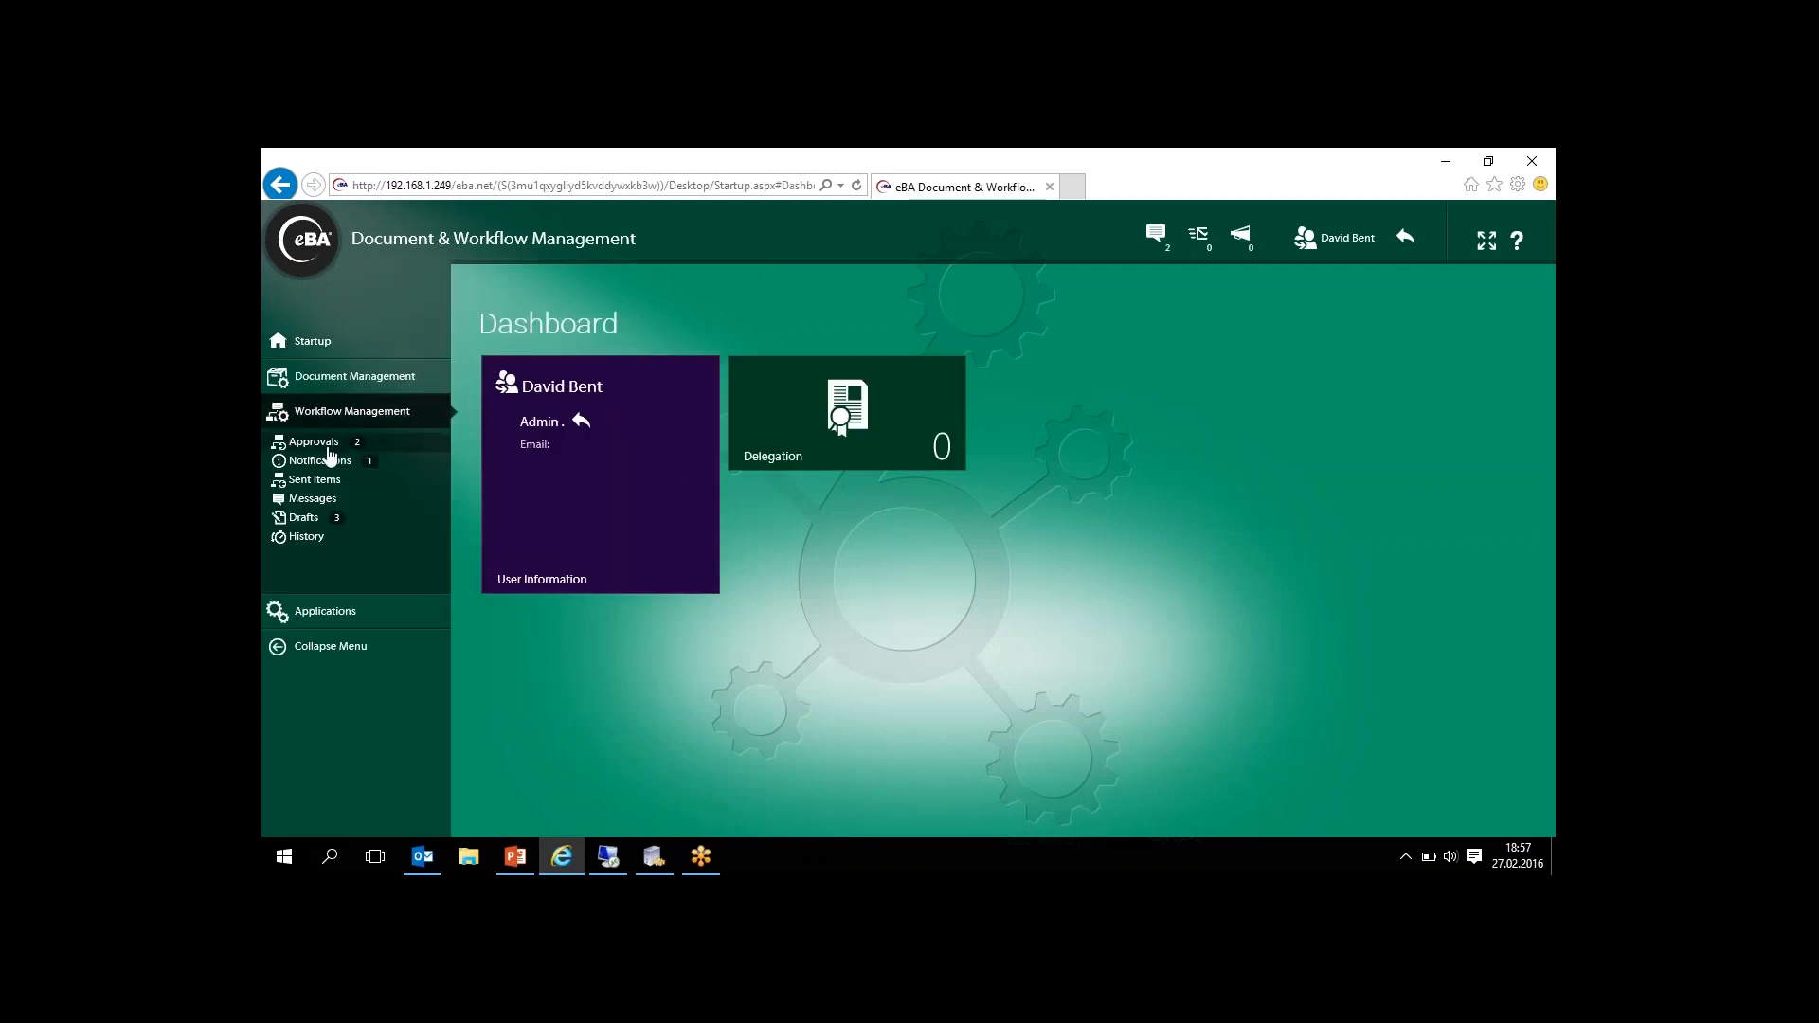
left_click(322, 442)
double_click(597, 443)
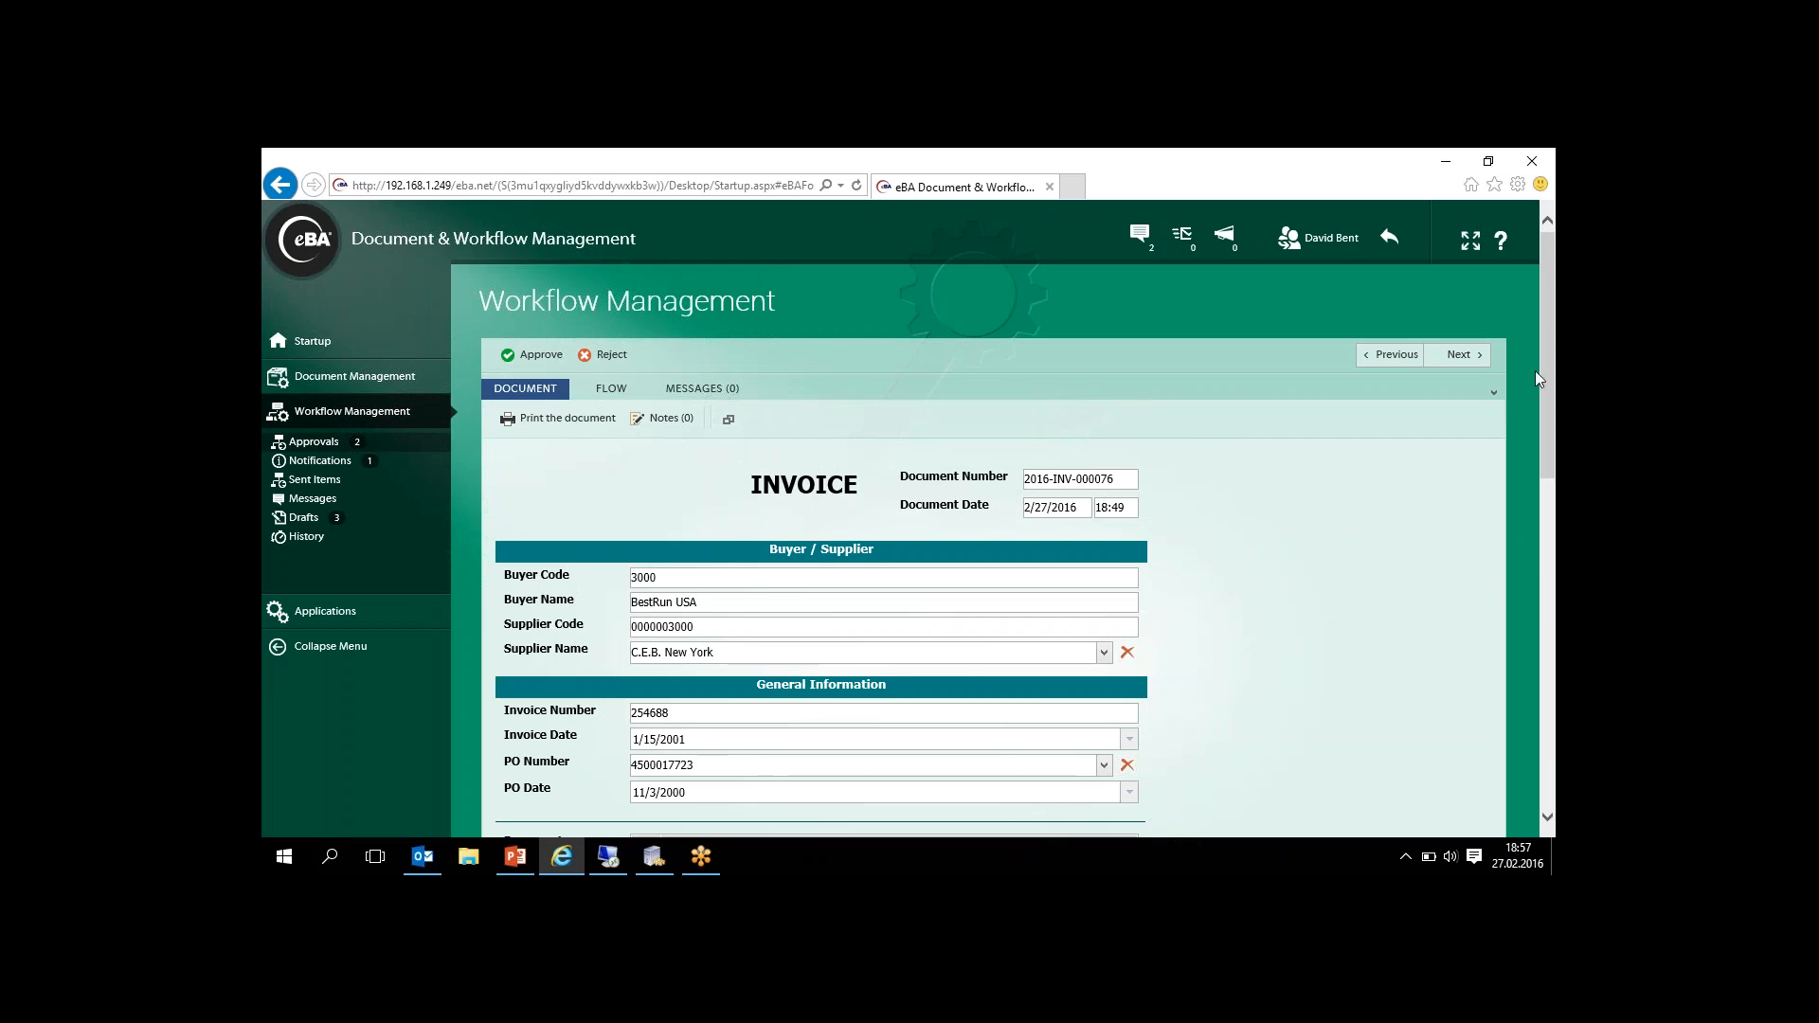
mouse_move(1543, 356)
left_mouse_down()
mouse_move(1537, 525)
mouse_move(1530, 335)
left_mouse_up()
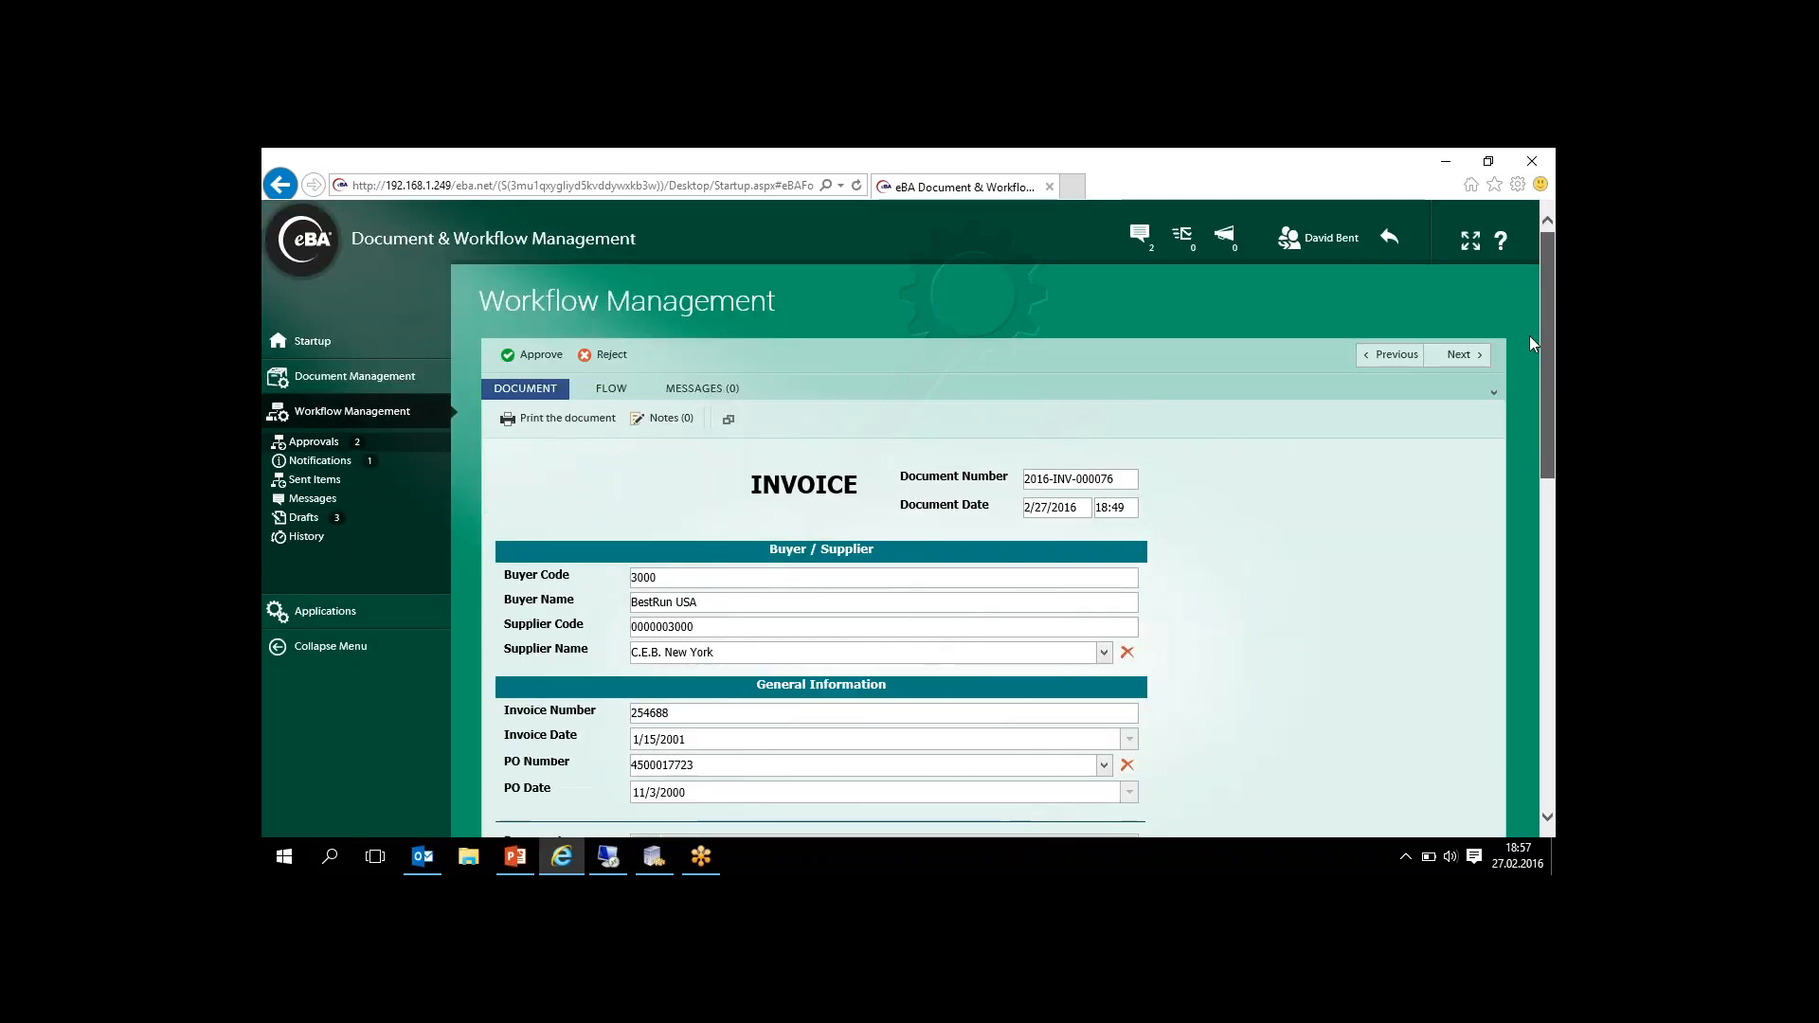
left_click(527, 361)
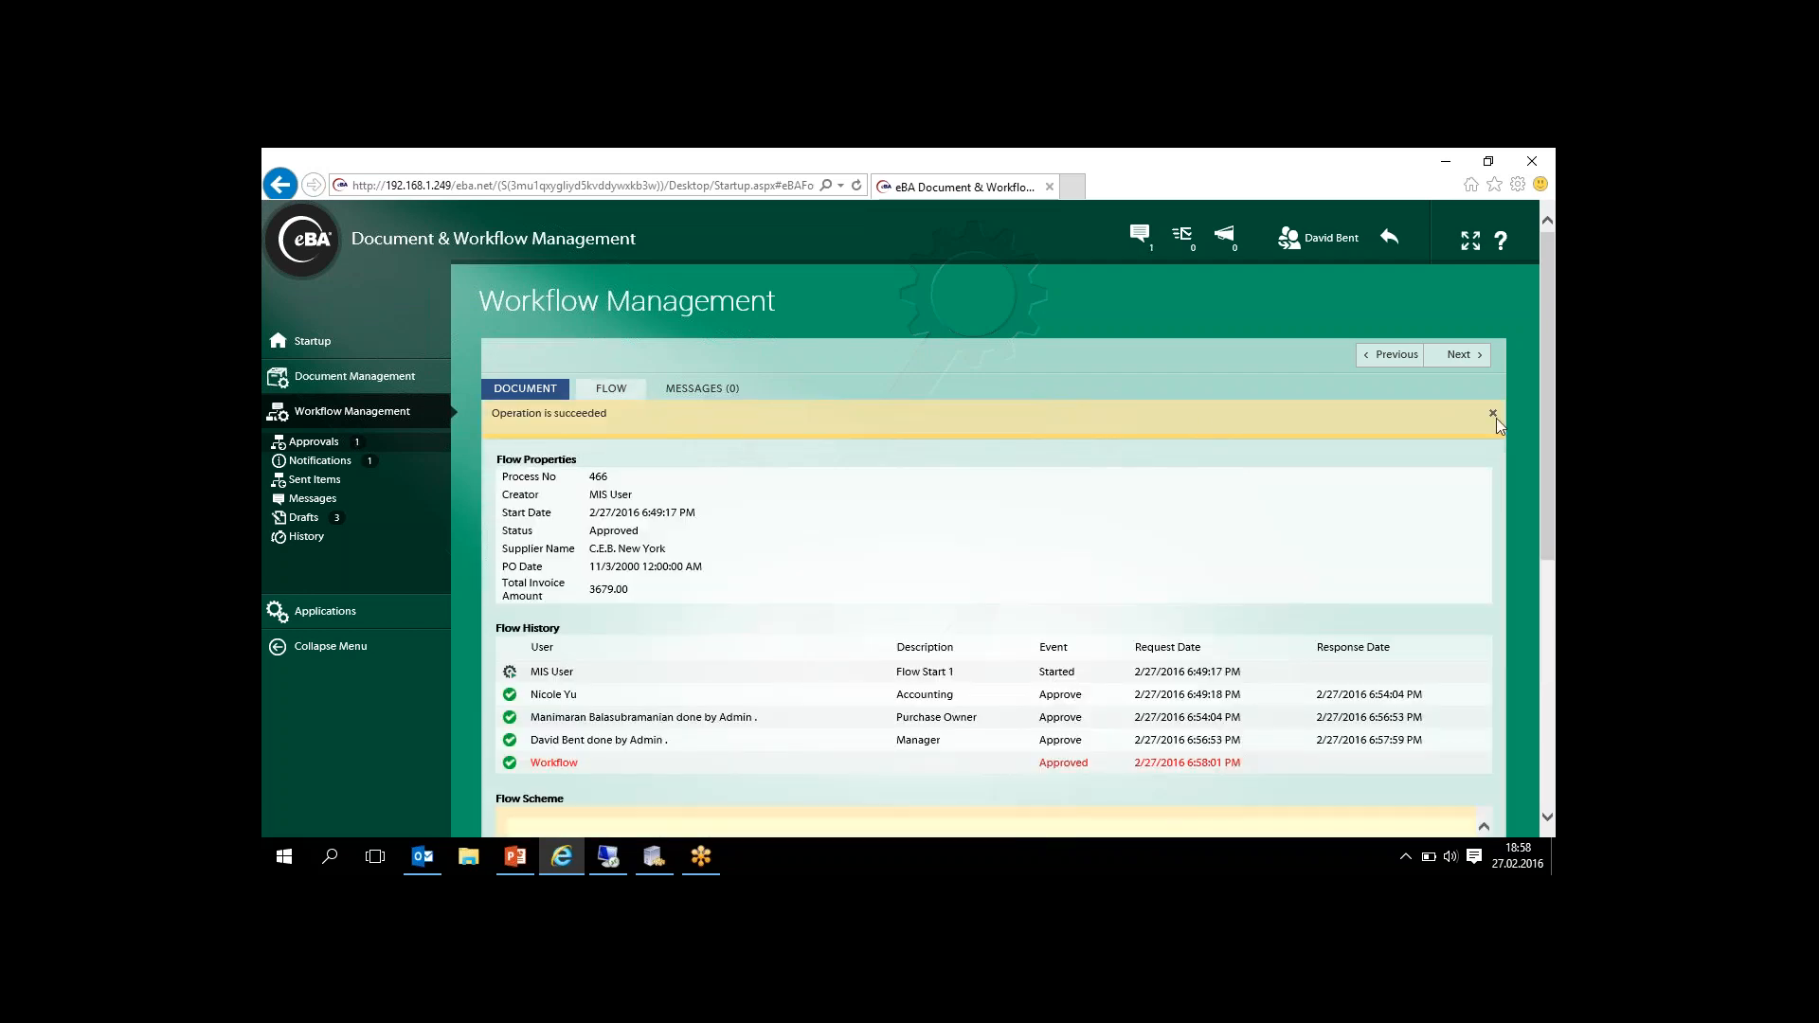
- Check the completed flow history, reopen the invoice document and copy the document number from its SAP Message field
left_click_drag(1550, 352, 1546, 409)
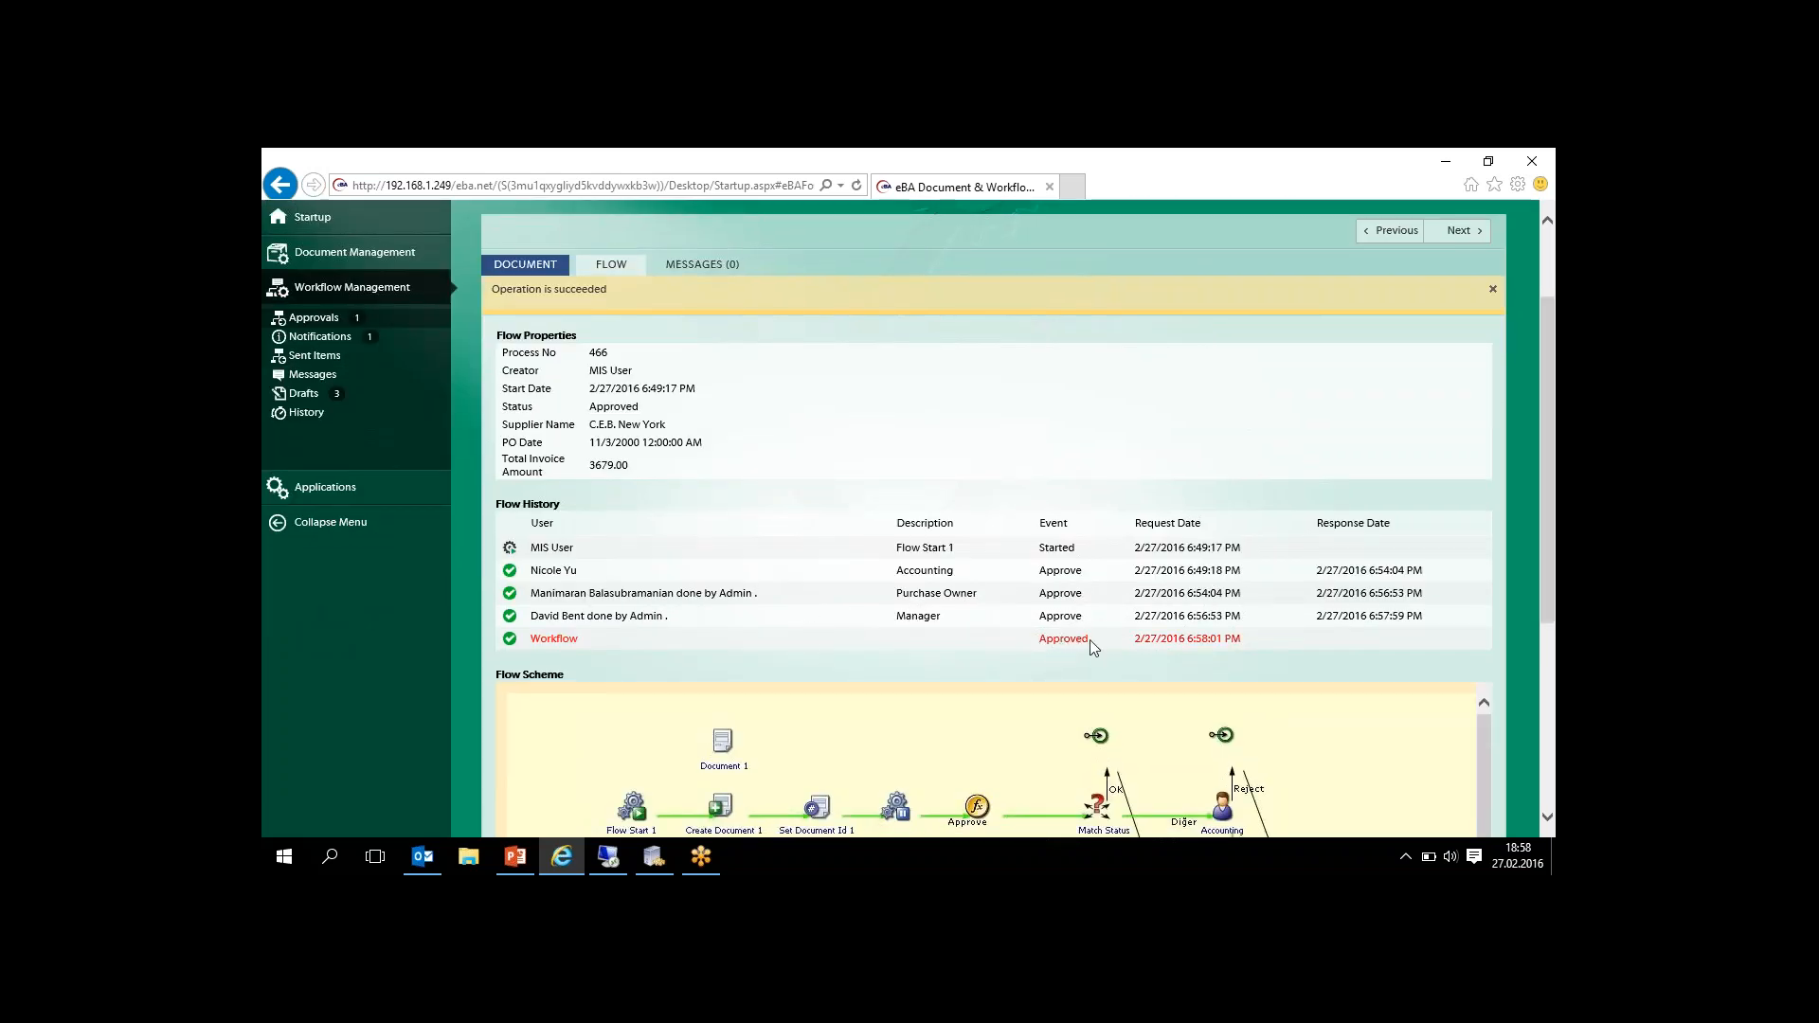
left_click(525, 264)
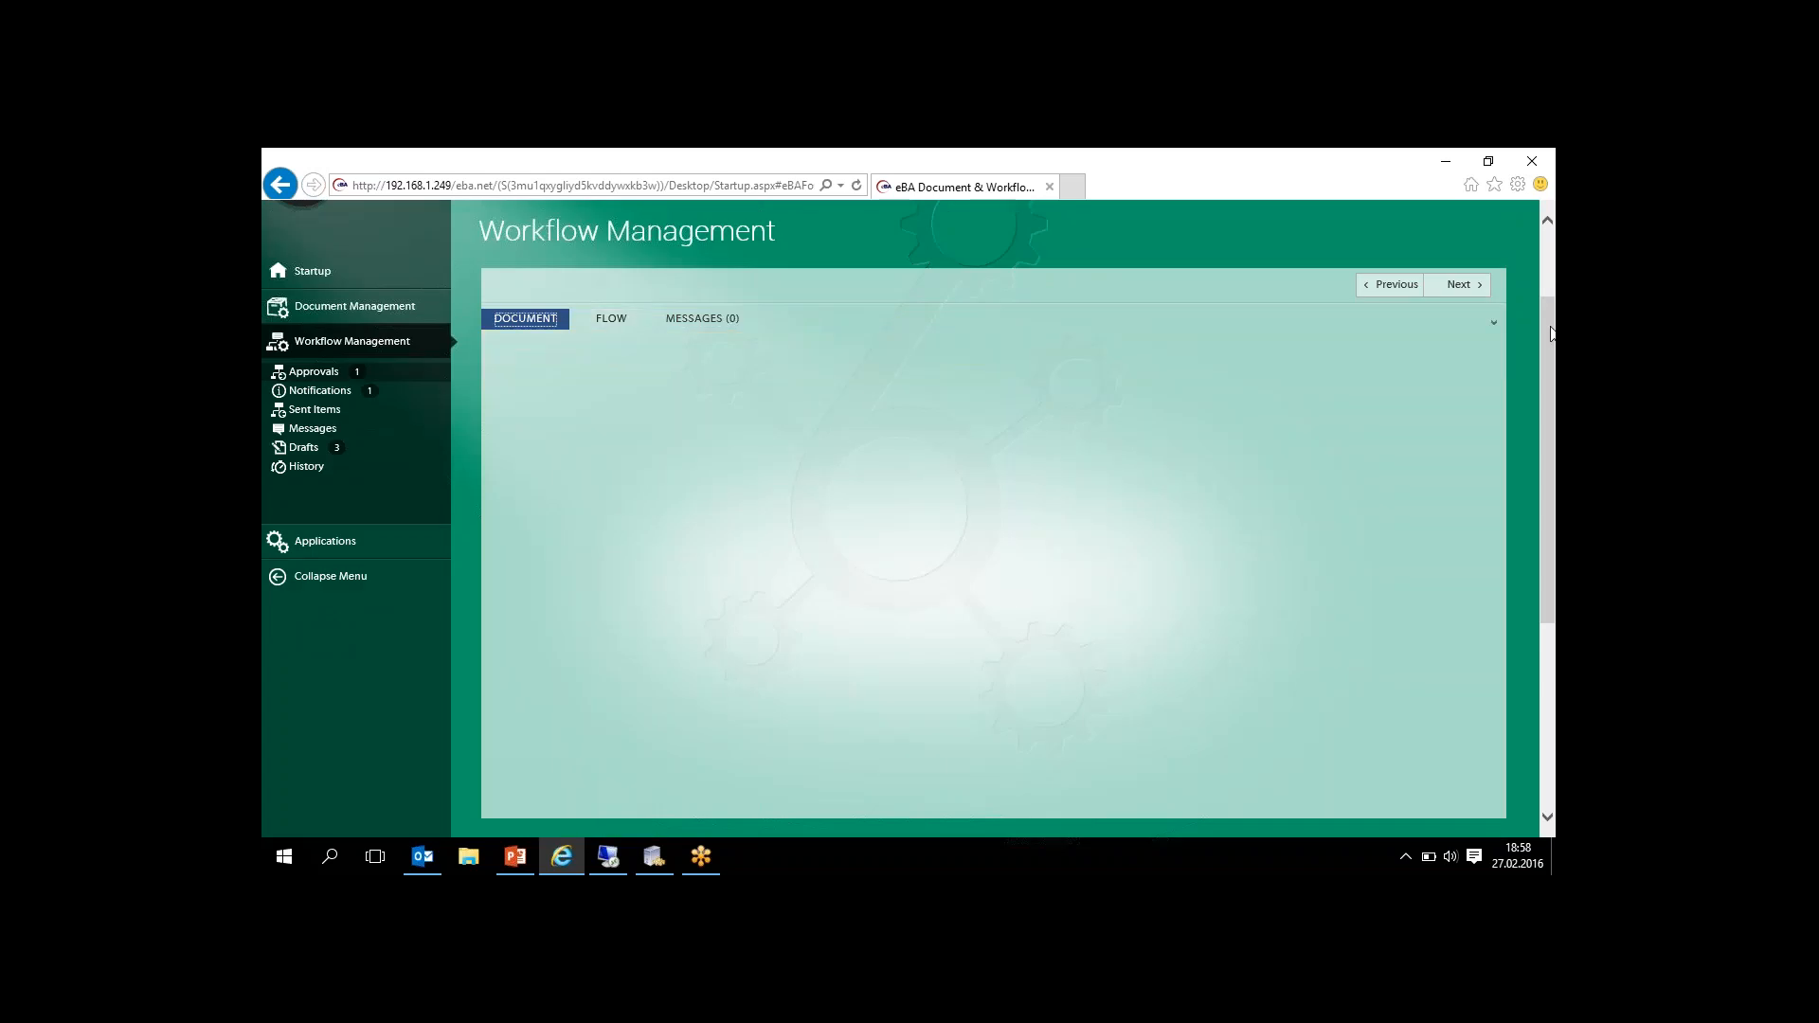
left_click_drag(1550, 333, 1548, 604)
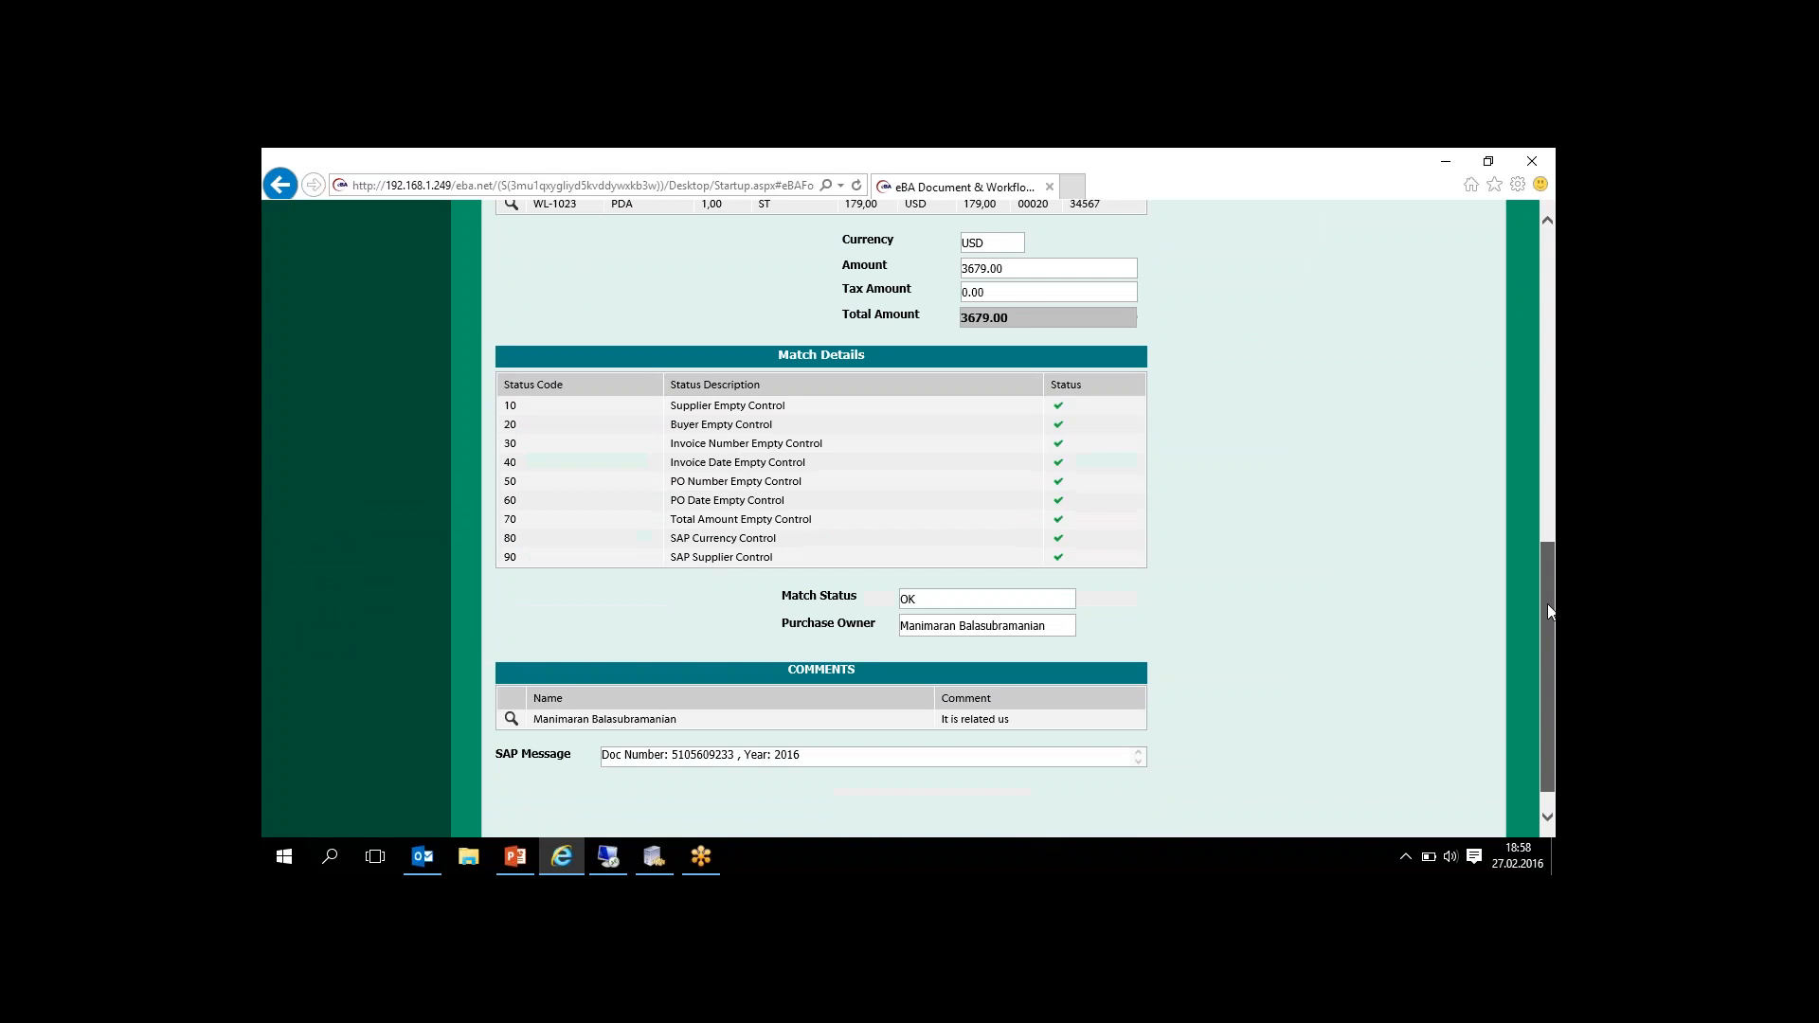
double_click(716, 751)
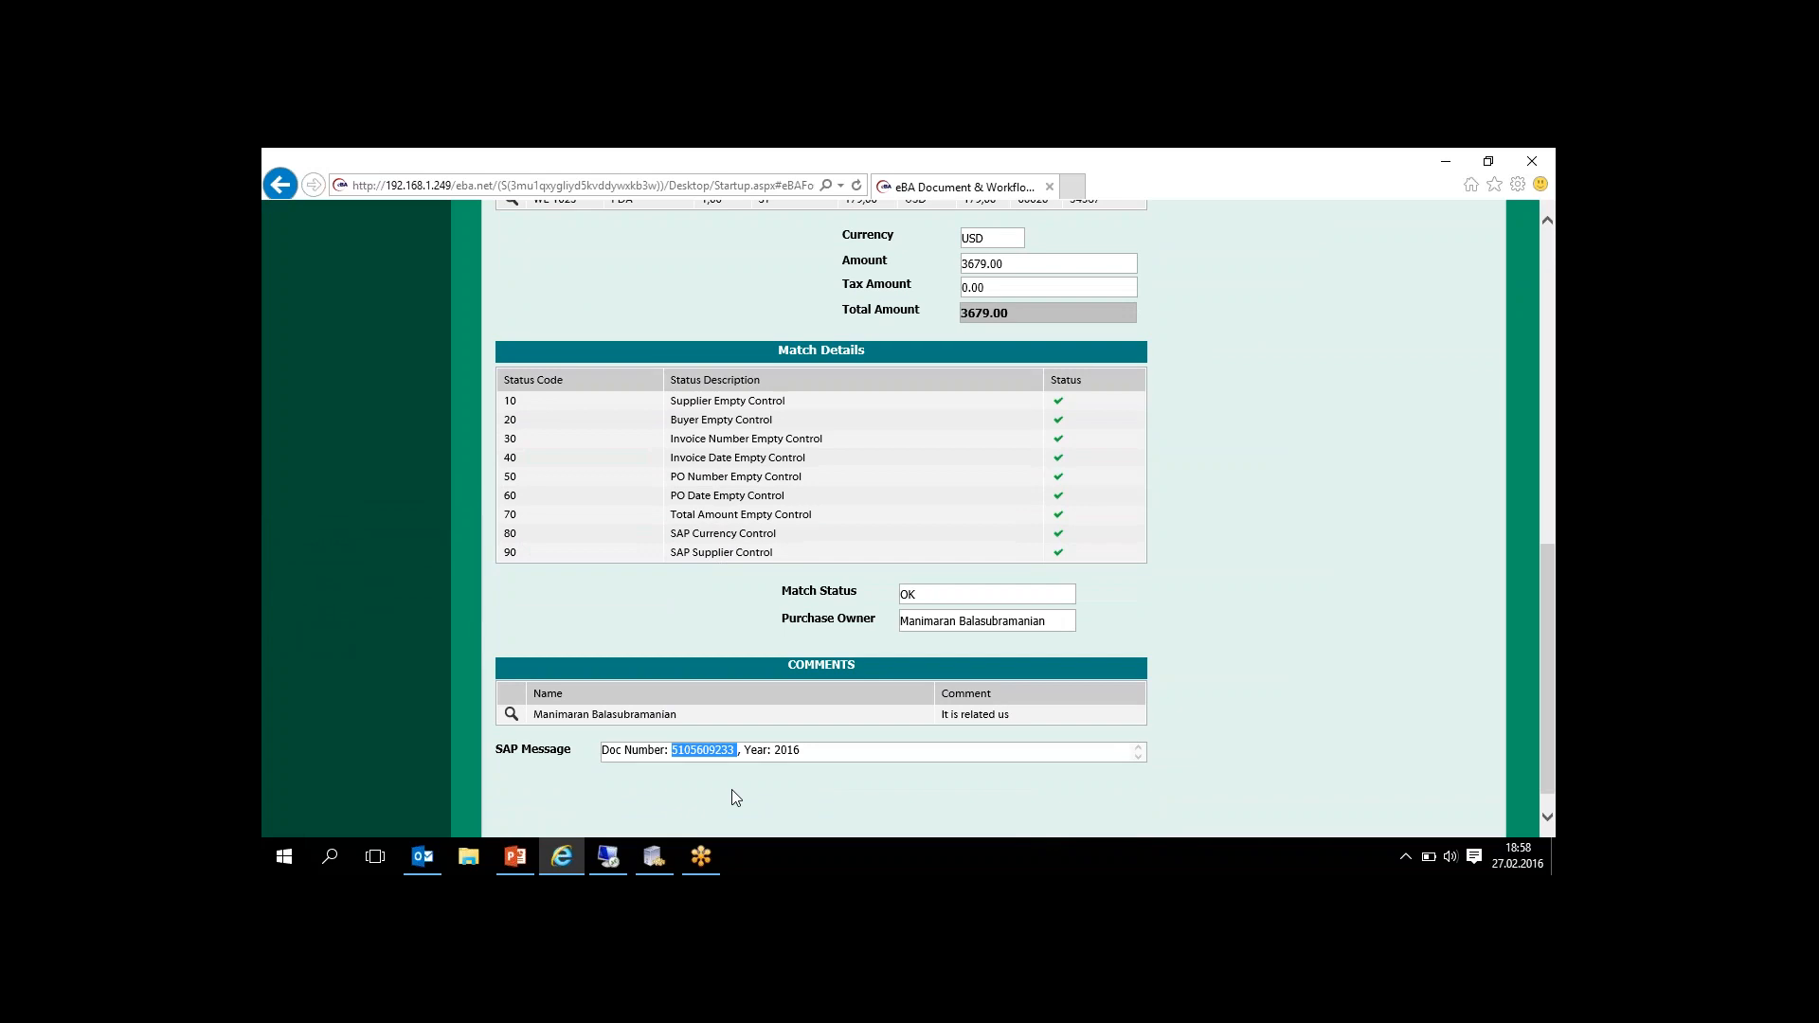
double_click(703, 749)
key("ctrl+c")
- Switch to the SAP Easy Access session on the remote desktop and run transaction MIR4
left_click(607, 856)
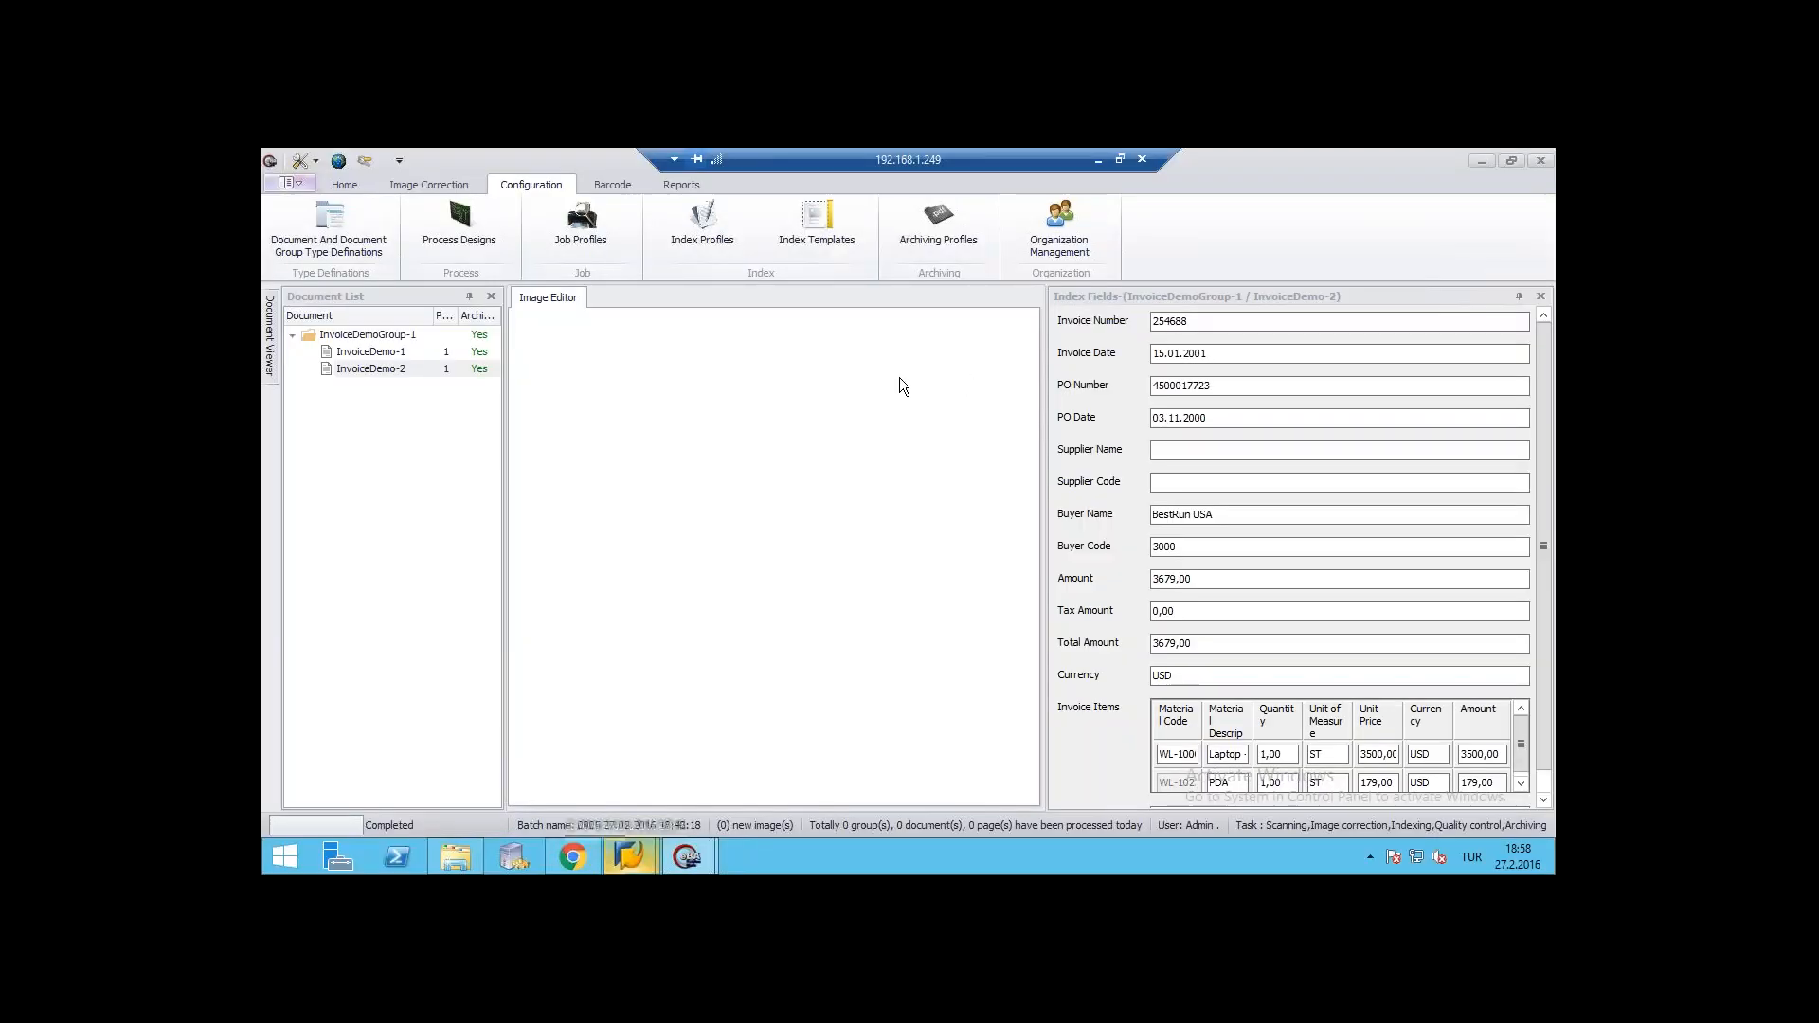
left_click(629, 857)
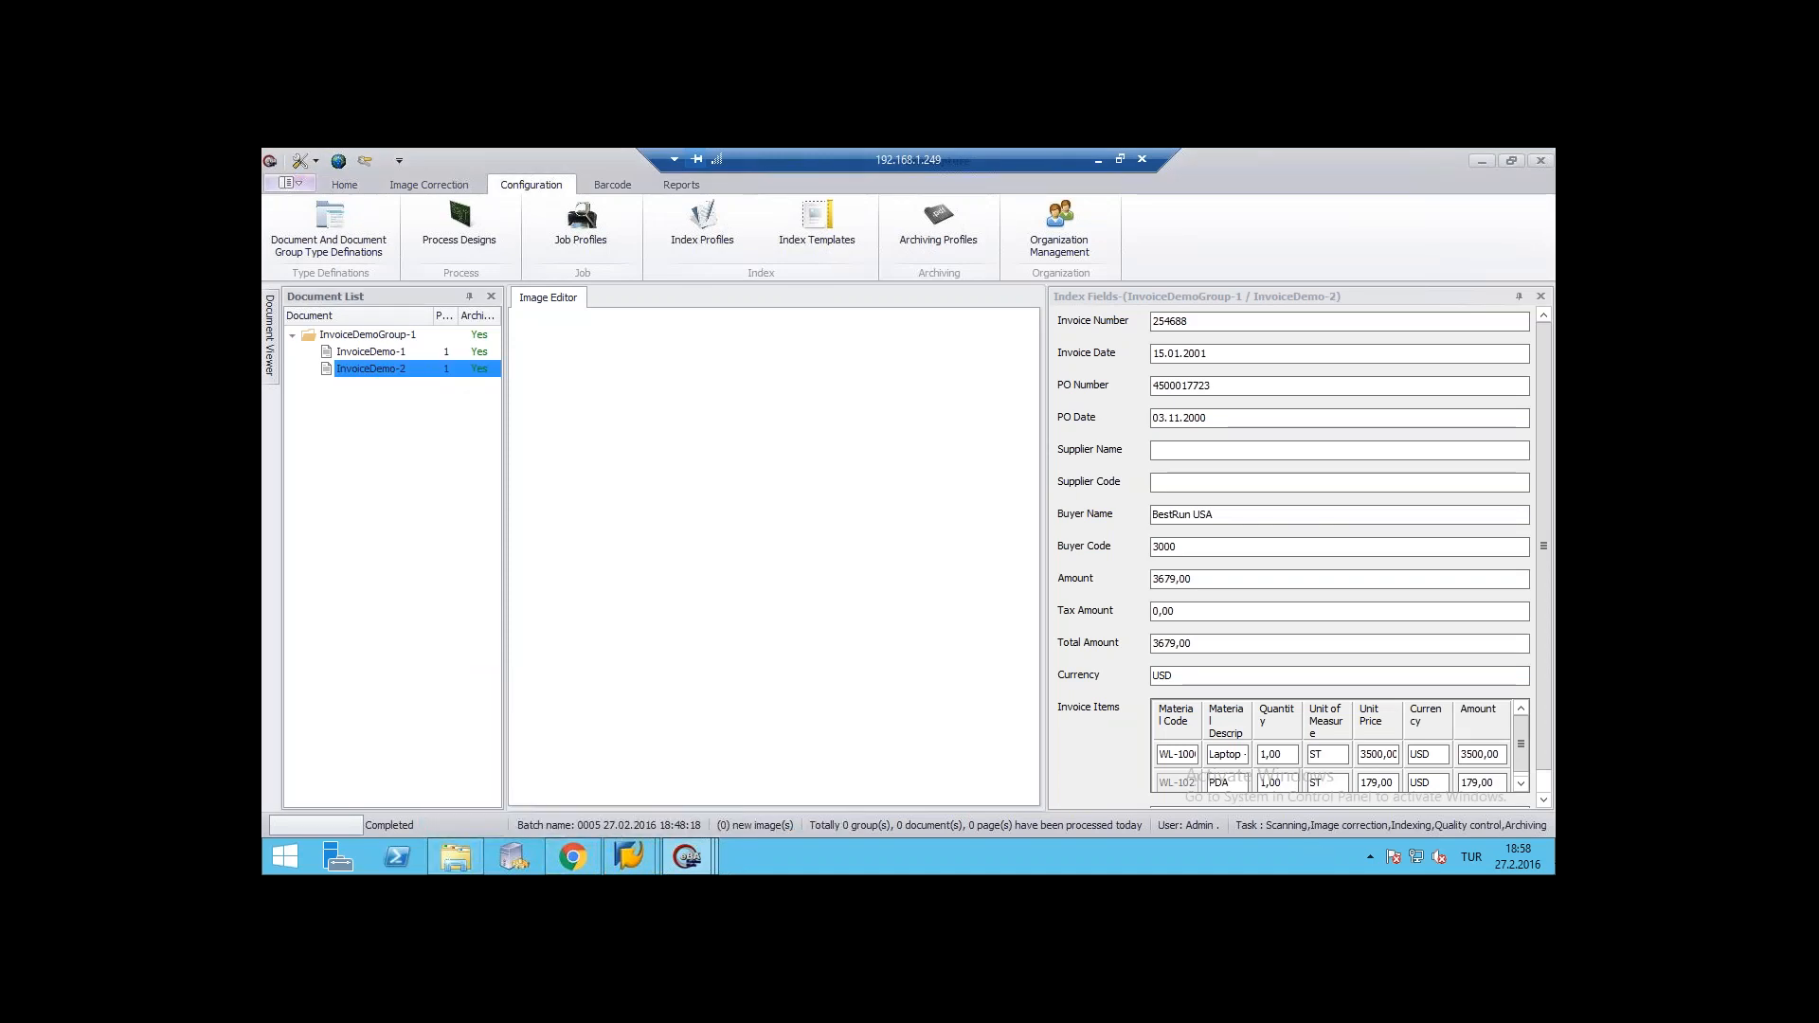
left_click(1553, 857)
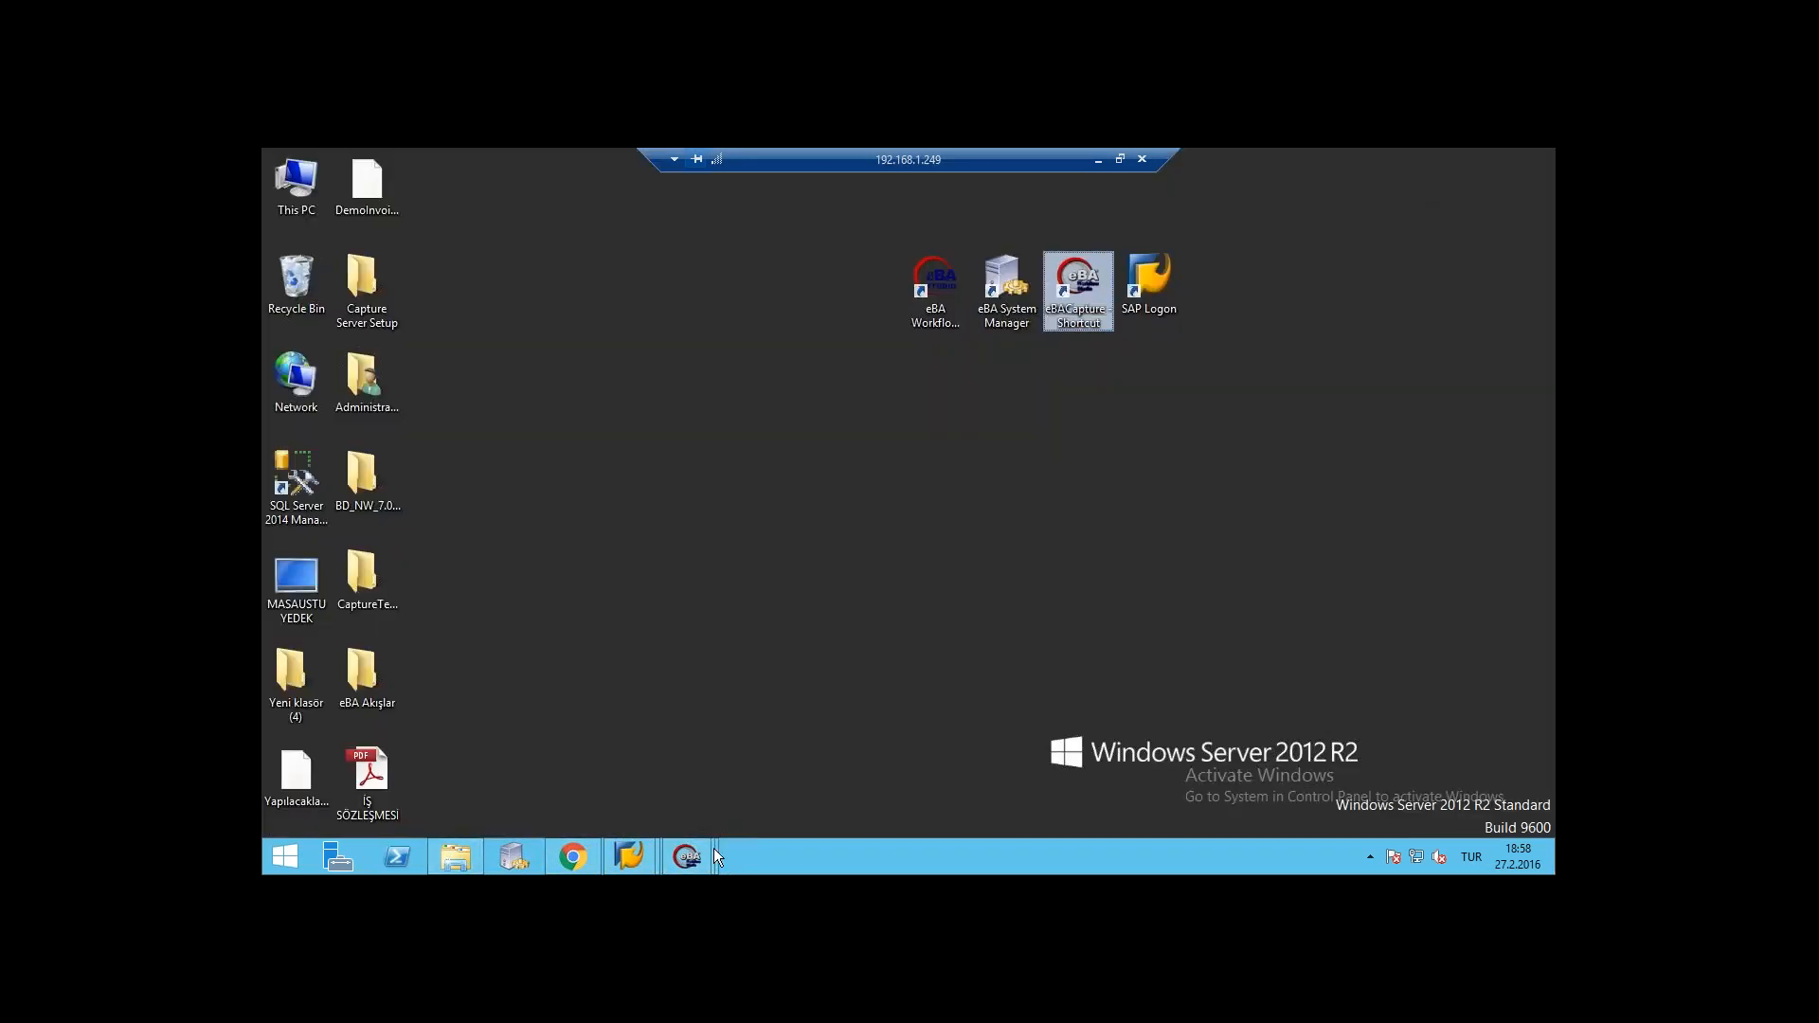
left_click(622, 849)
left_click(738, 724)
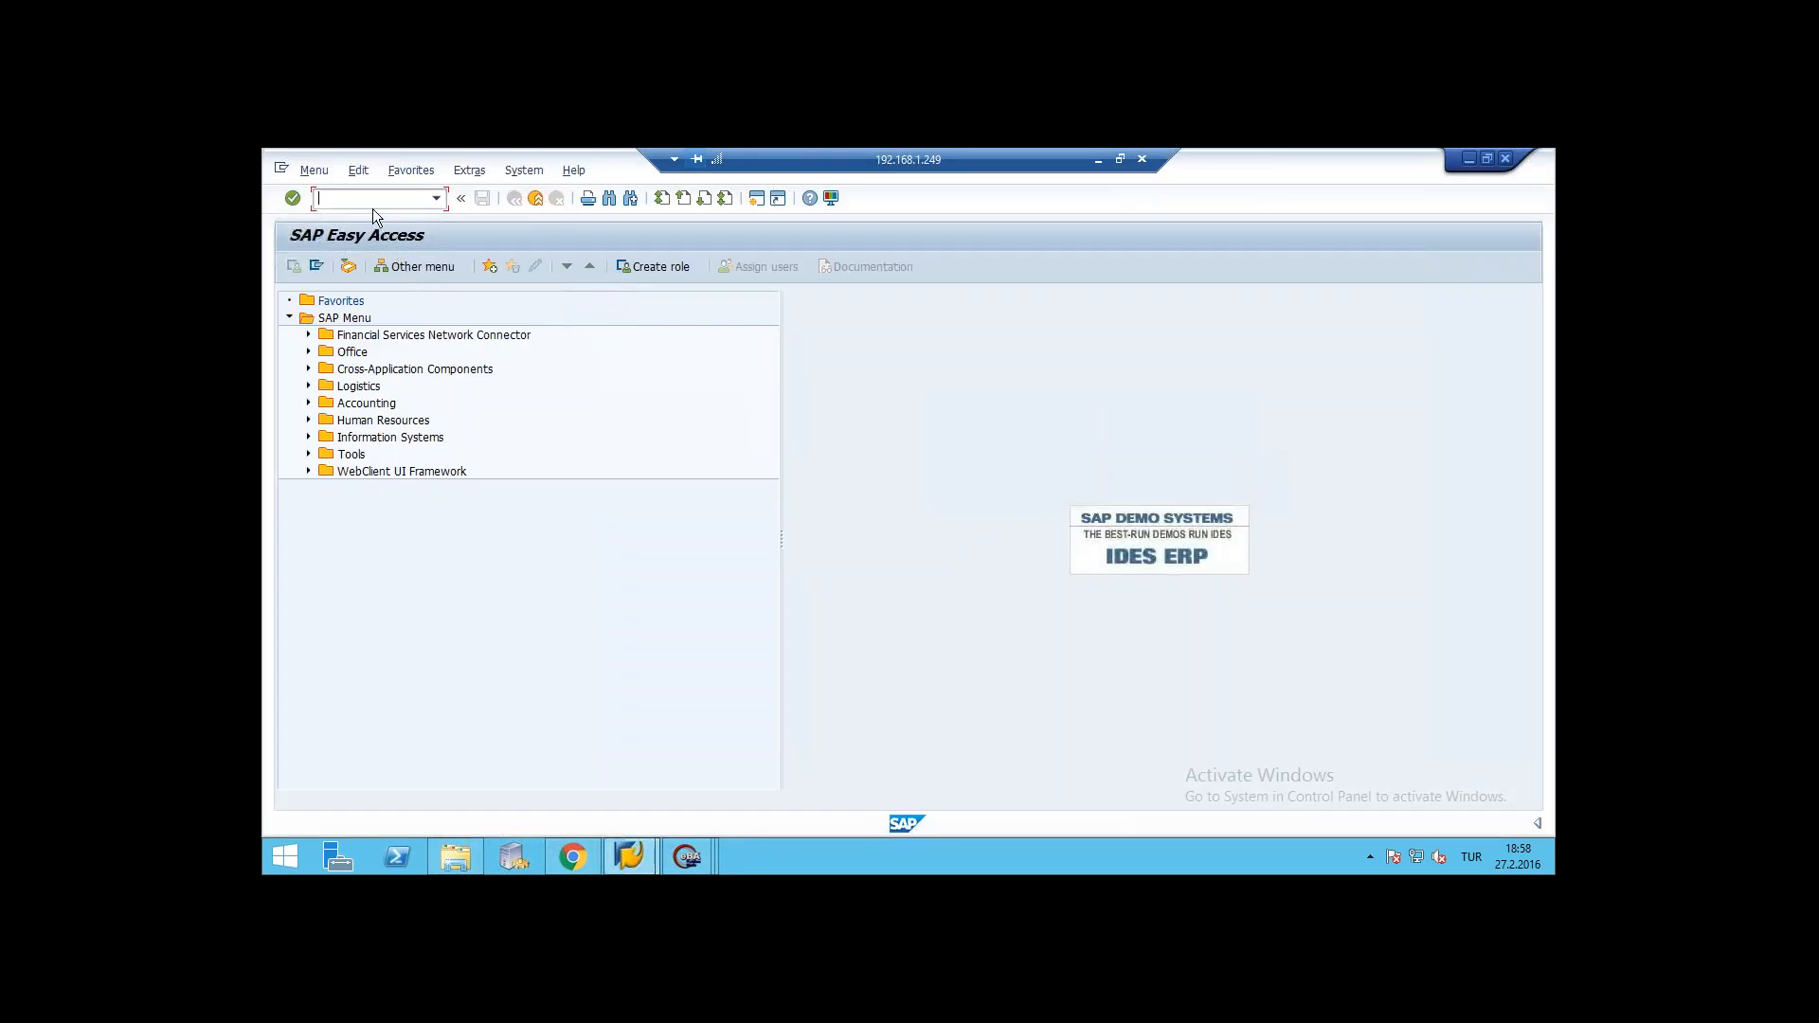
type("MIR4")
key("Return")
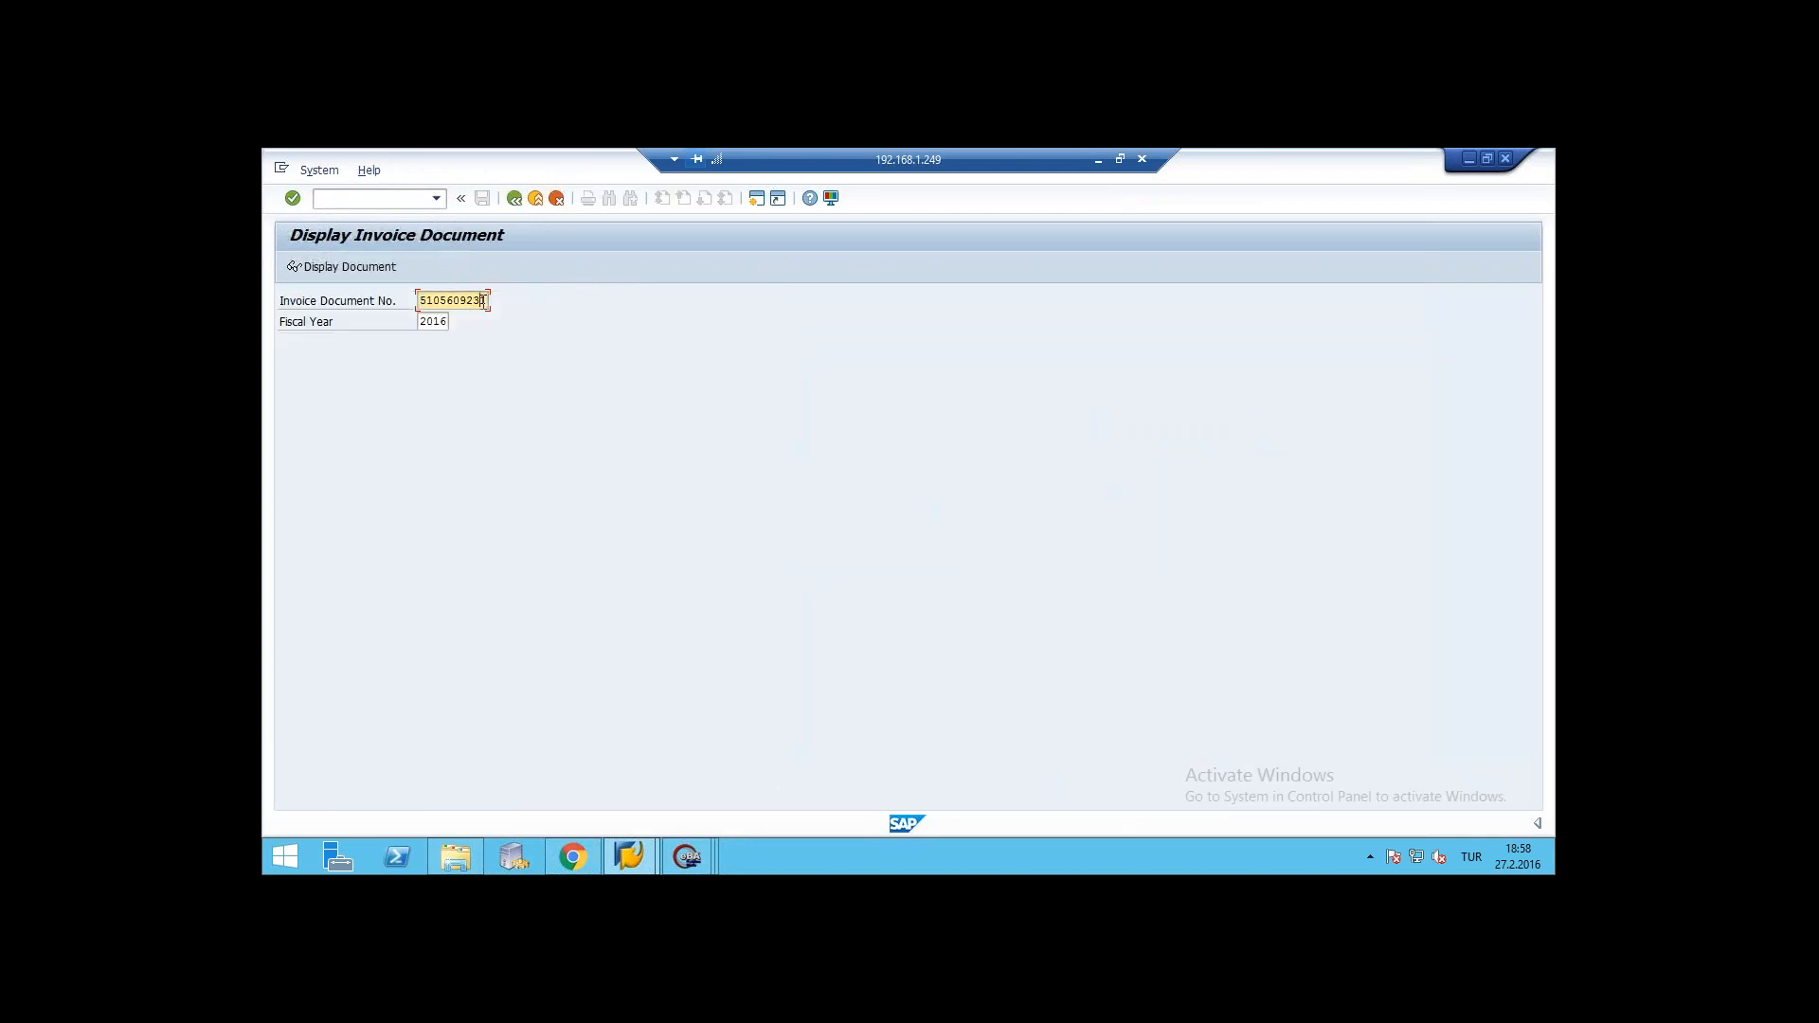
- Replace the Invoice Document No. with the copied document number and display the invoice document
left_click(482, 301)
key("BackSpace")
key("BackSpace")
key("BackSpace")
key("BackSpace")
key("BackSpace")
key("BackSpace")
key("BackSpace")
key("BackSpace")
key("ctrl+v")
key("Return")
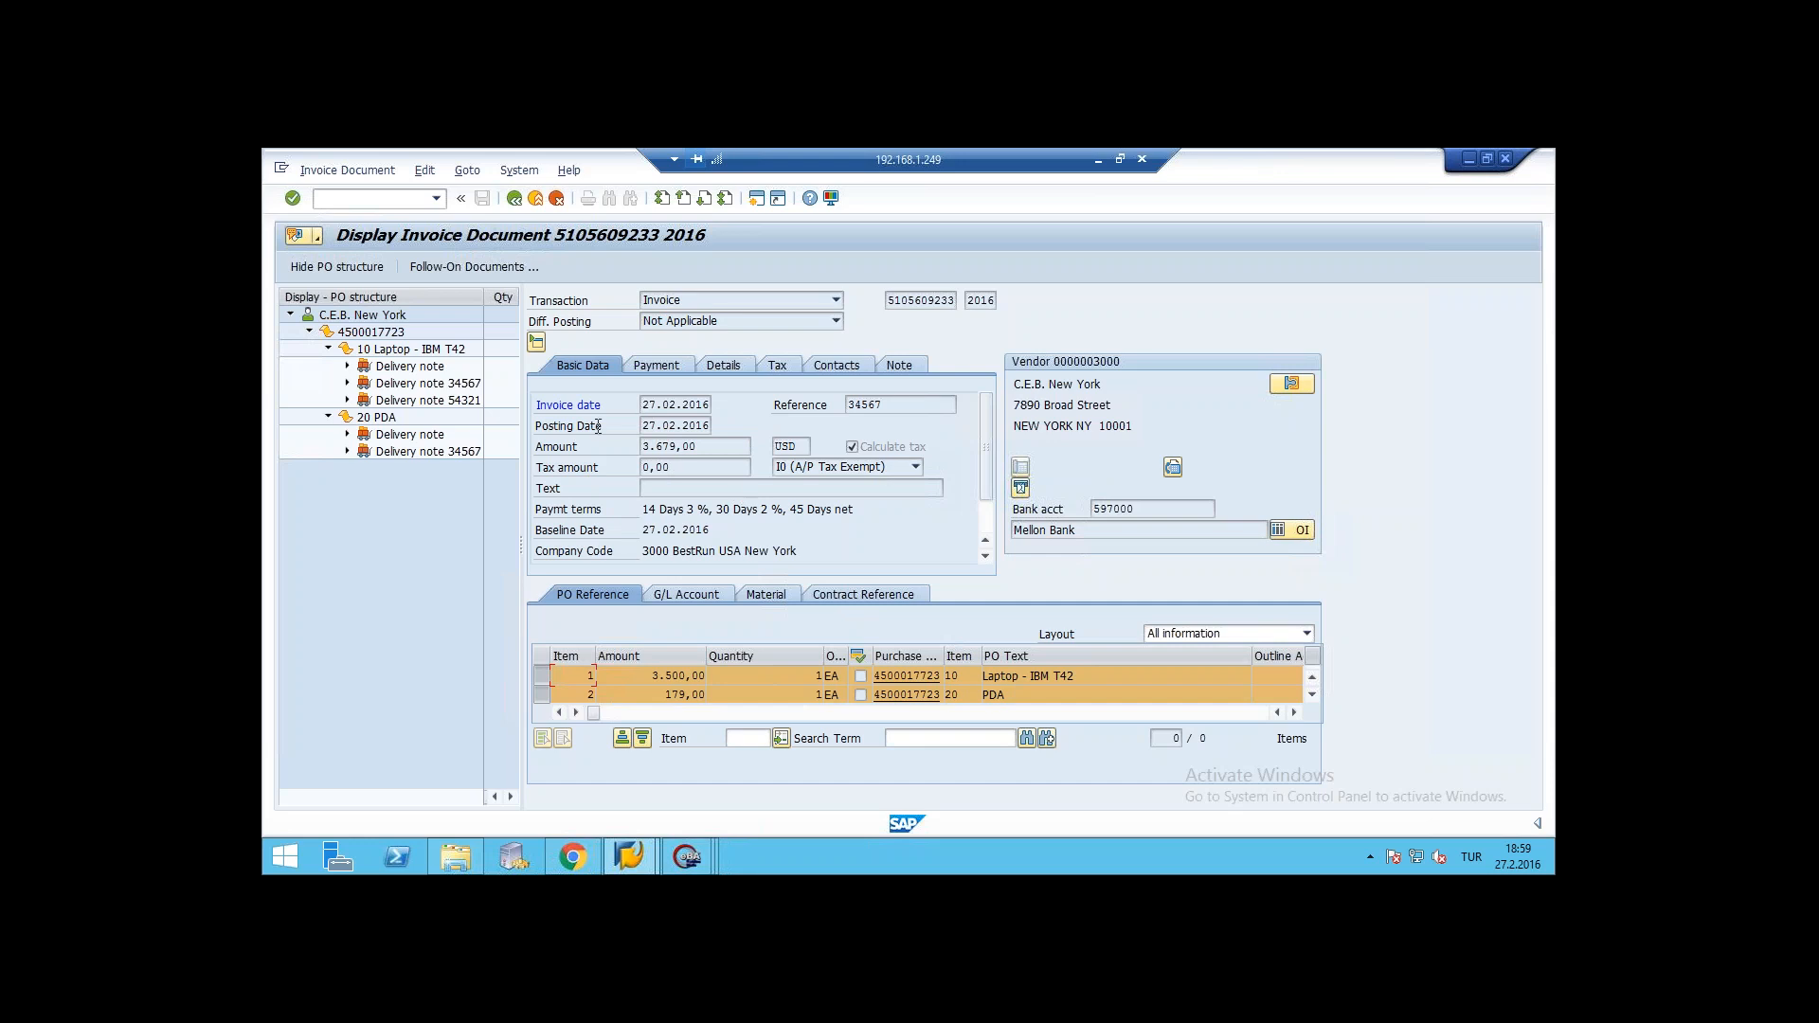
- Open the DEMO INVOICE file from the invoice document's attachment list, examine the archived invoice and close the viewer
left_click(319, 239)
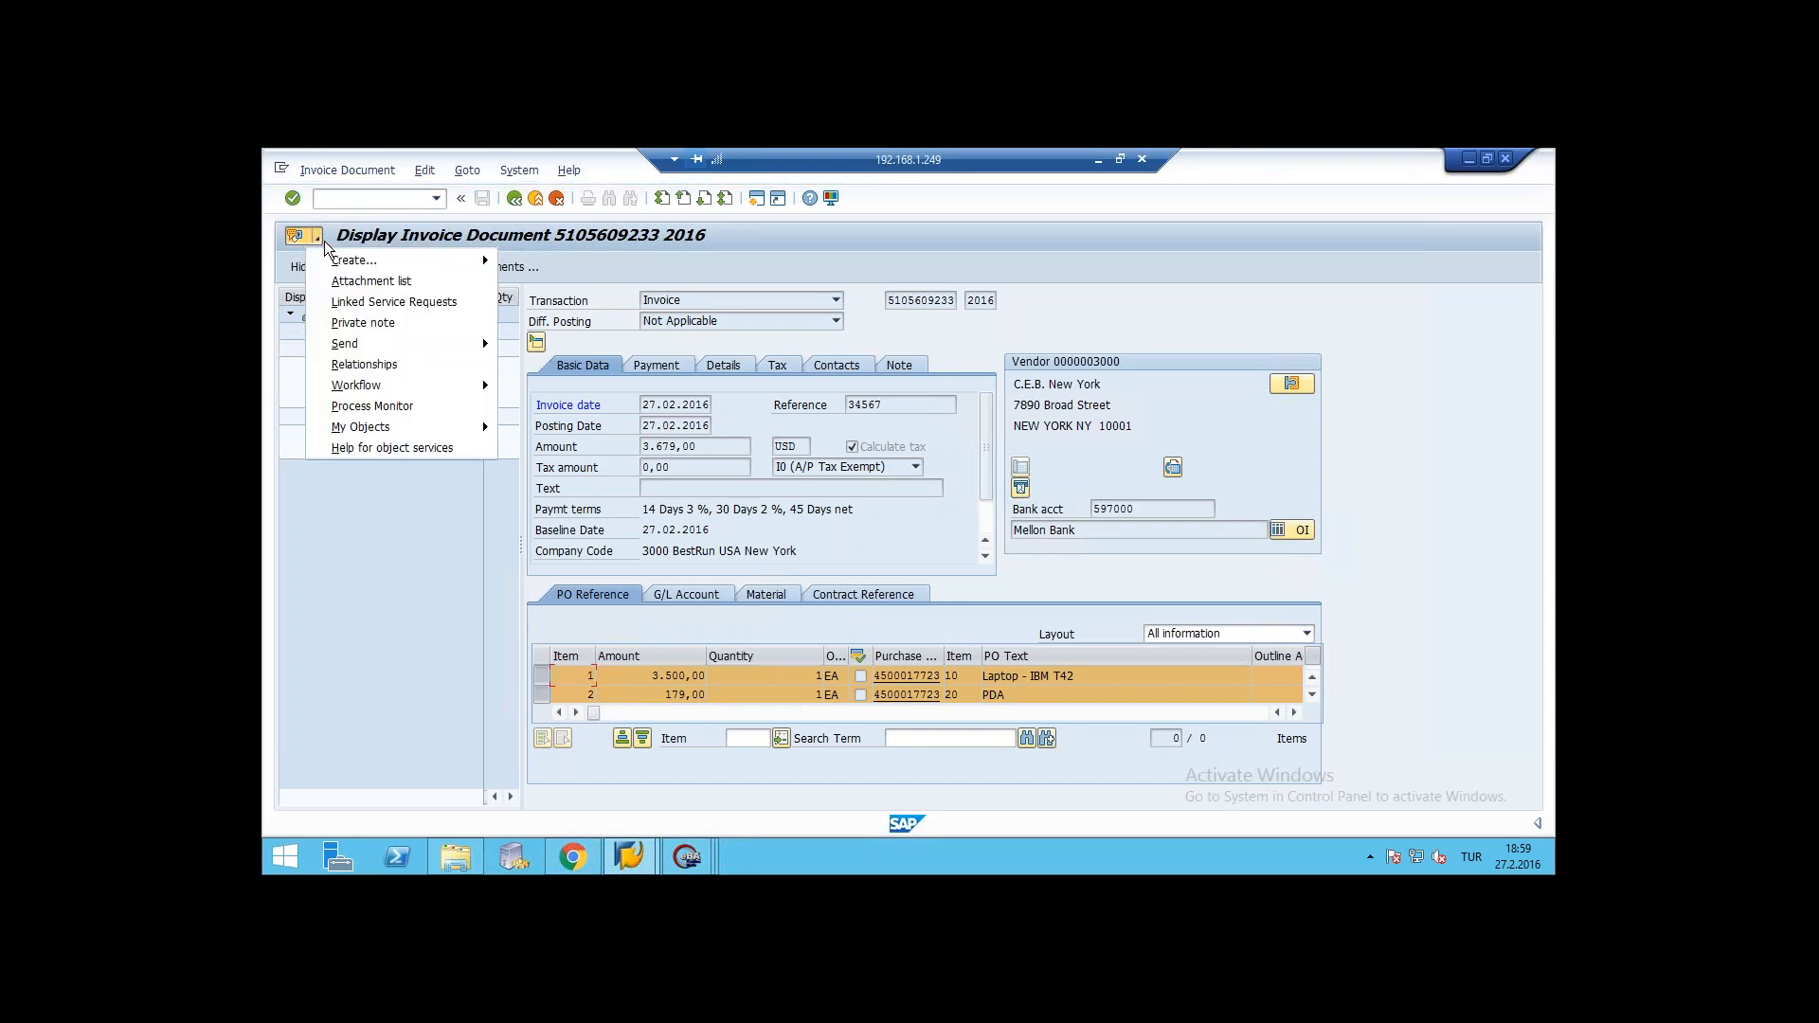
left_click(363, 284)
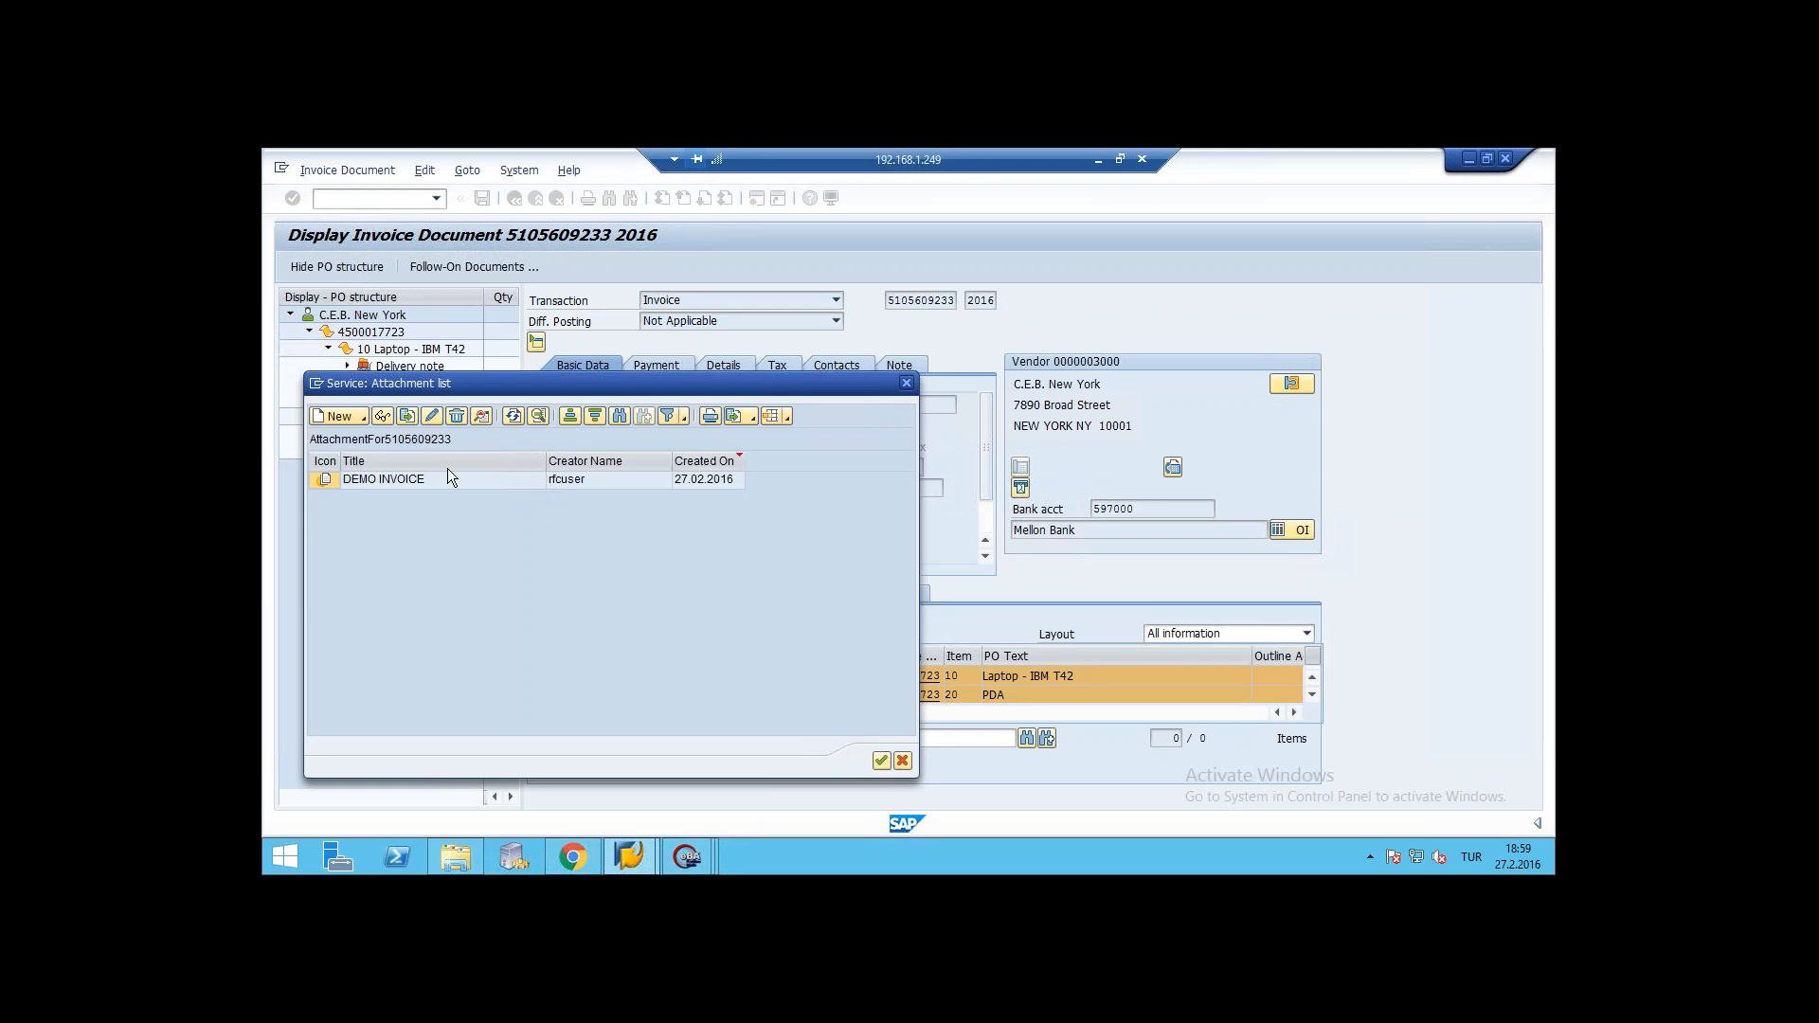
double_click(383, 480)
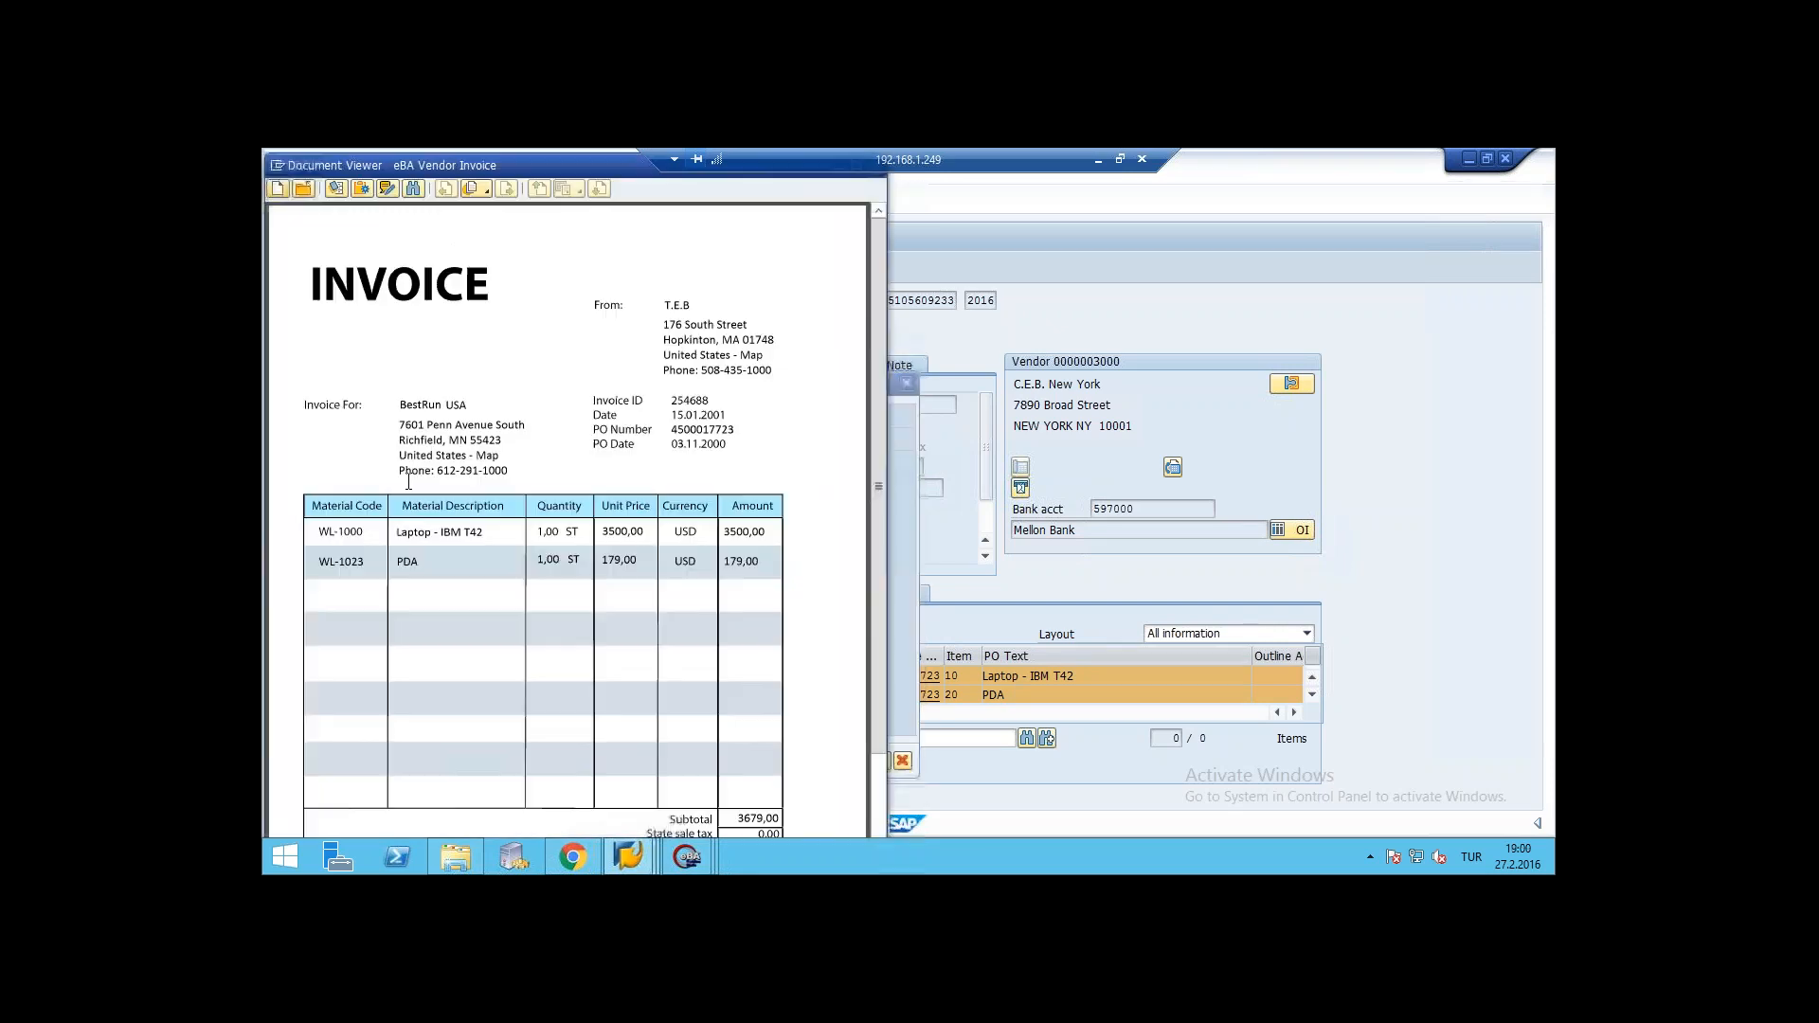
left_click_drag(601, 423, 745, 390)
left_click_drag(883, 358, 627, 208)
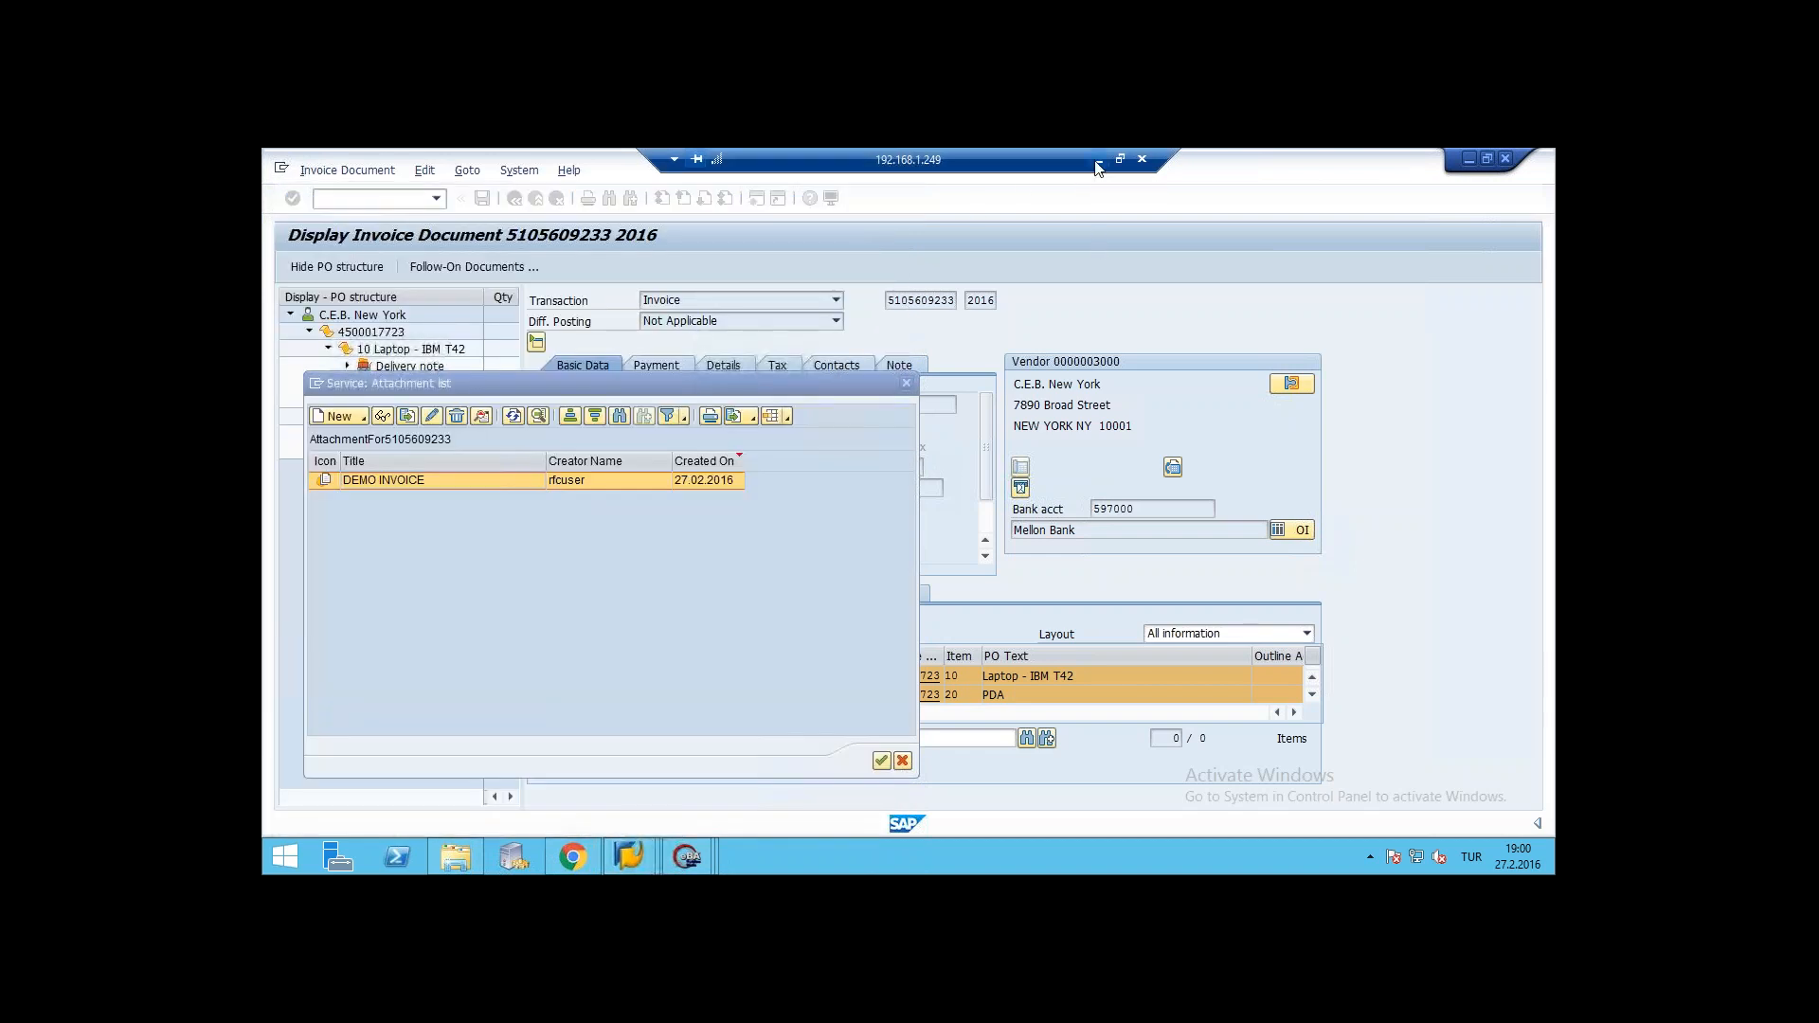
- Leave the remote desktop for the eBA portal in the browser, go to its startup dashboard and switch back to the Admin account
left_click(1098, 160)
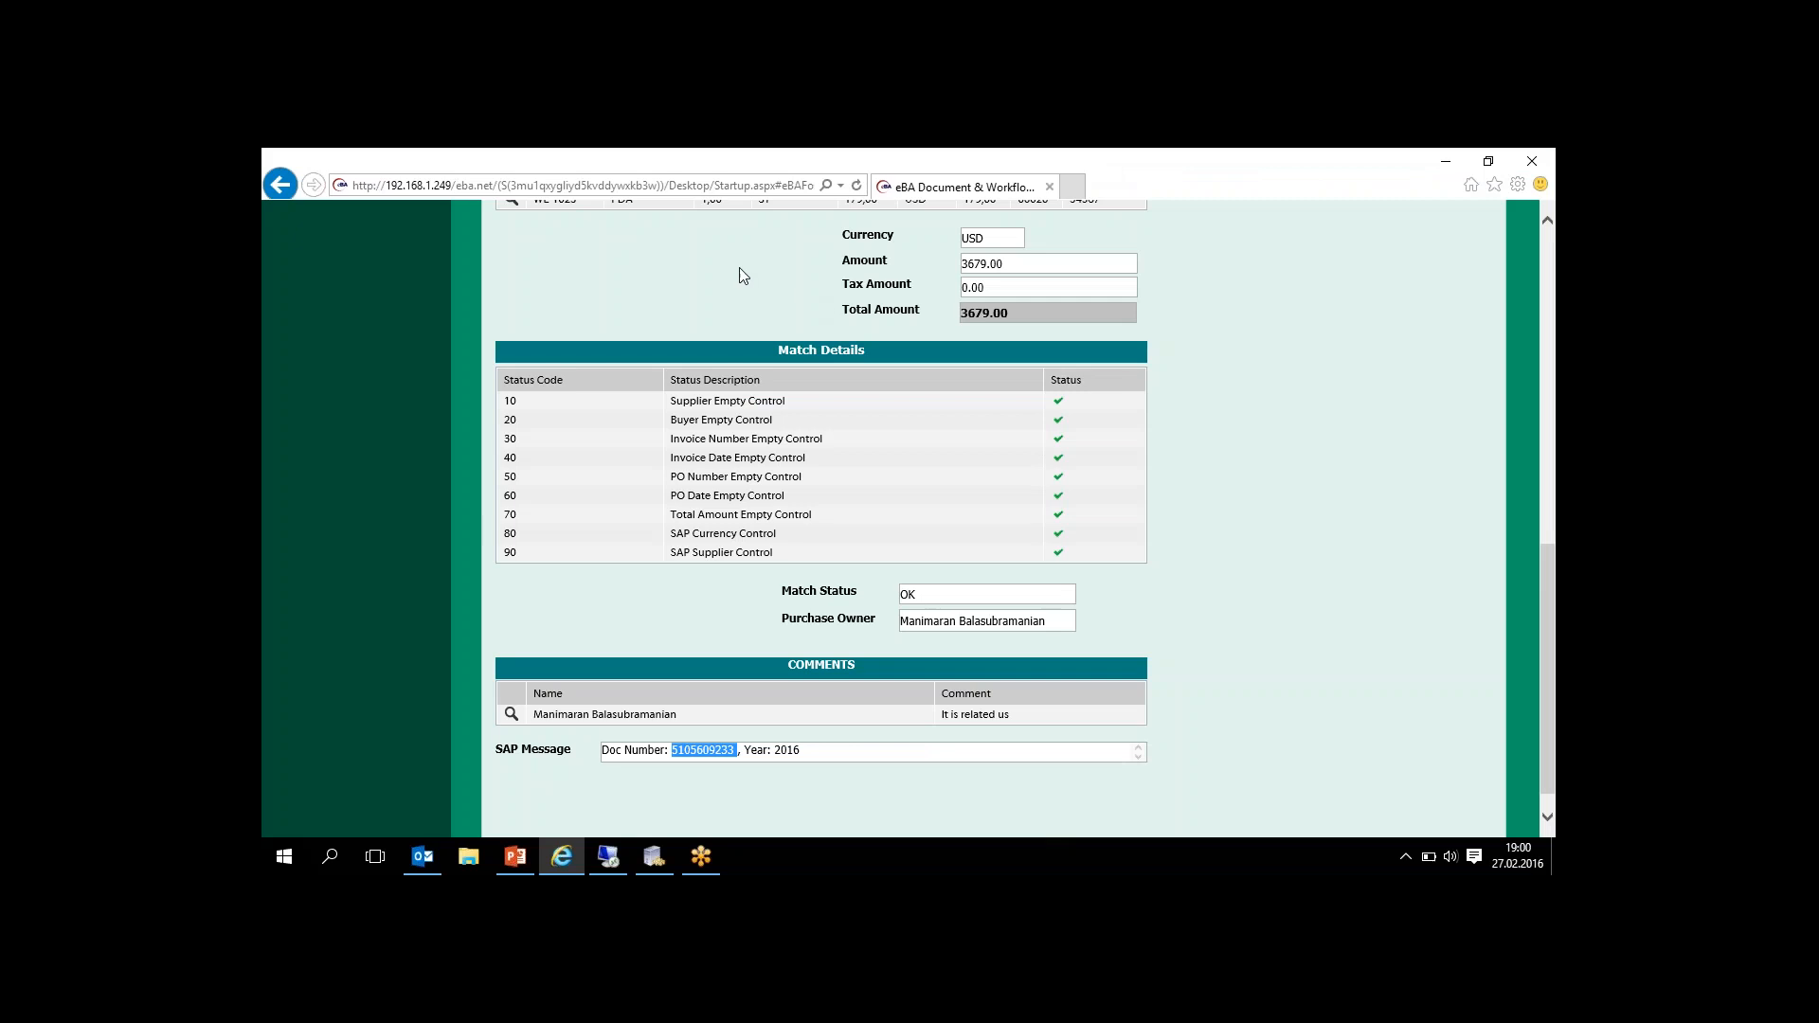
left_click(739, 267)
left_click_drag(1544, 605, 1552, 283)
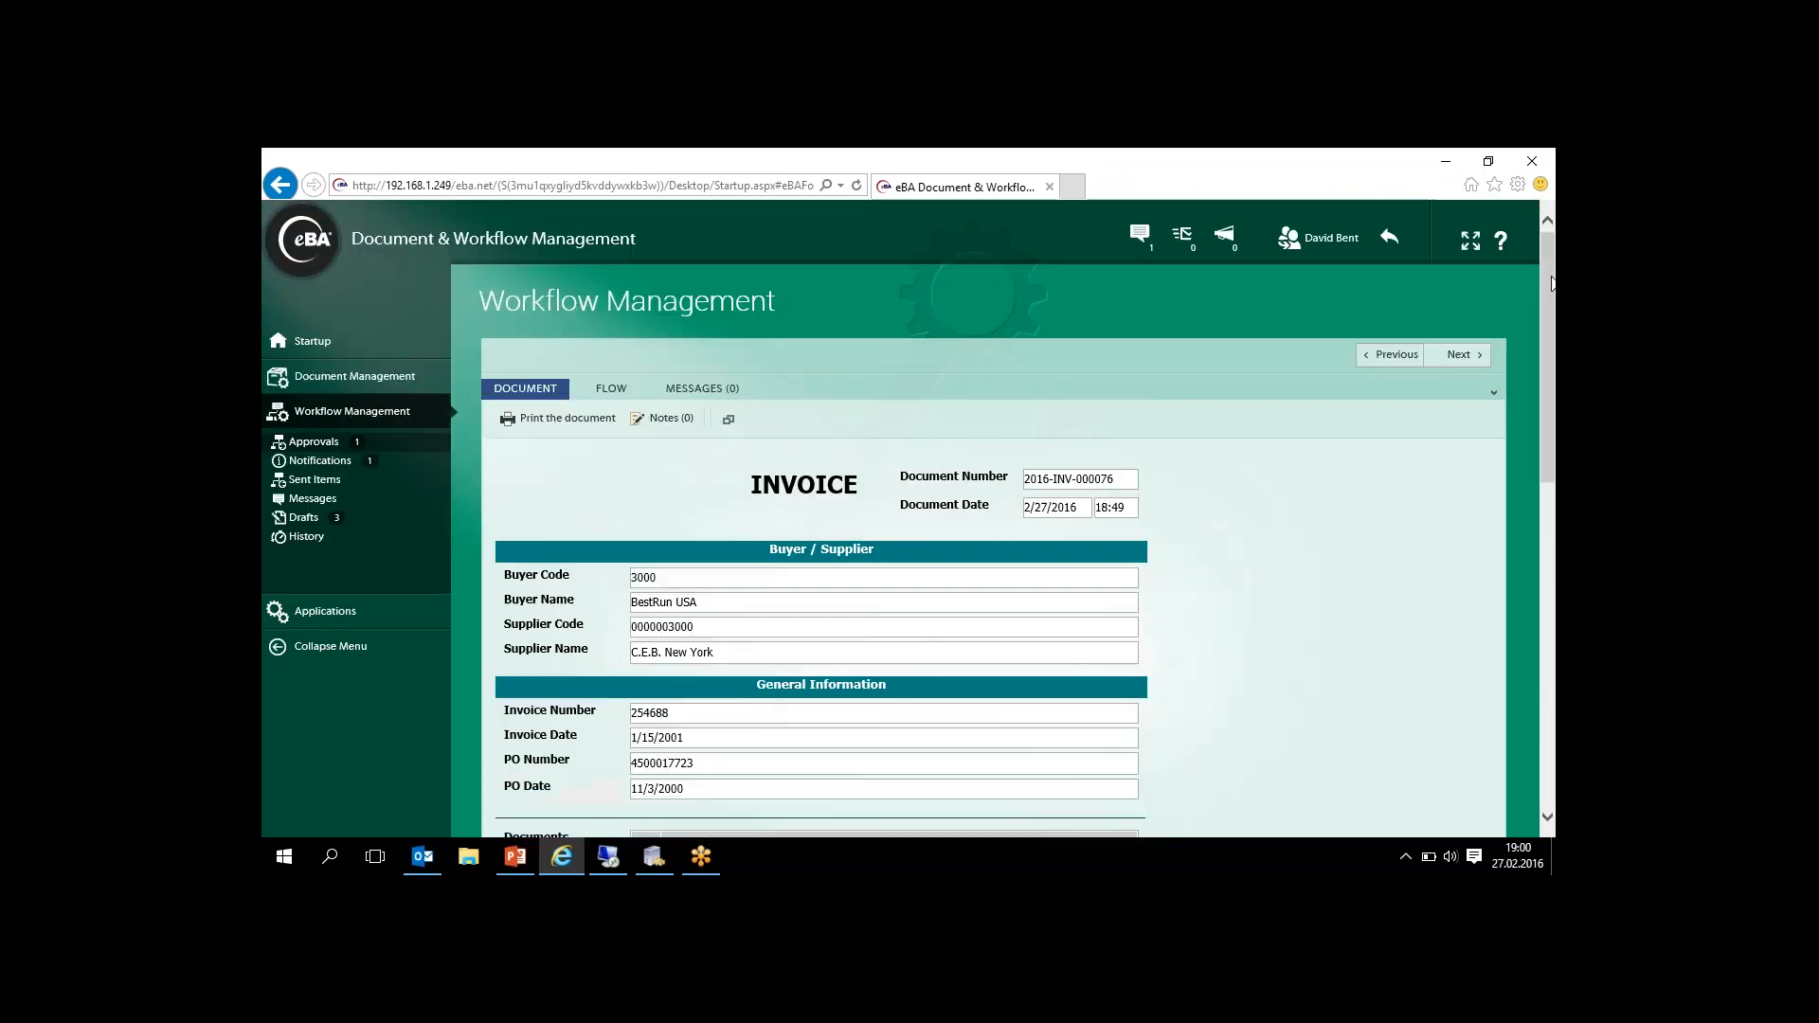
left_click(322, 343)
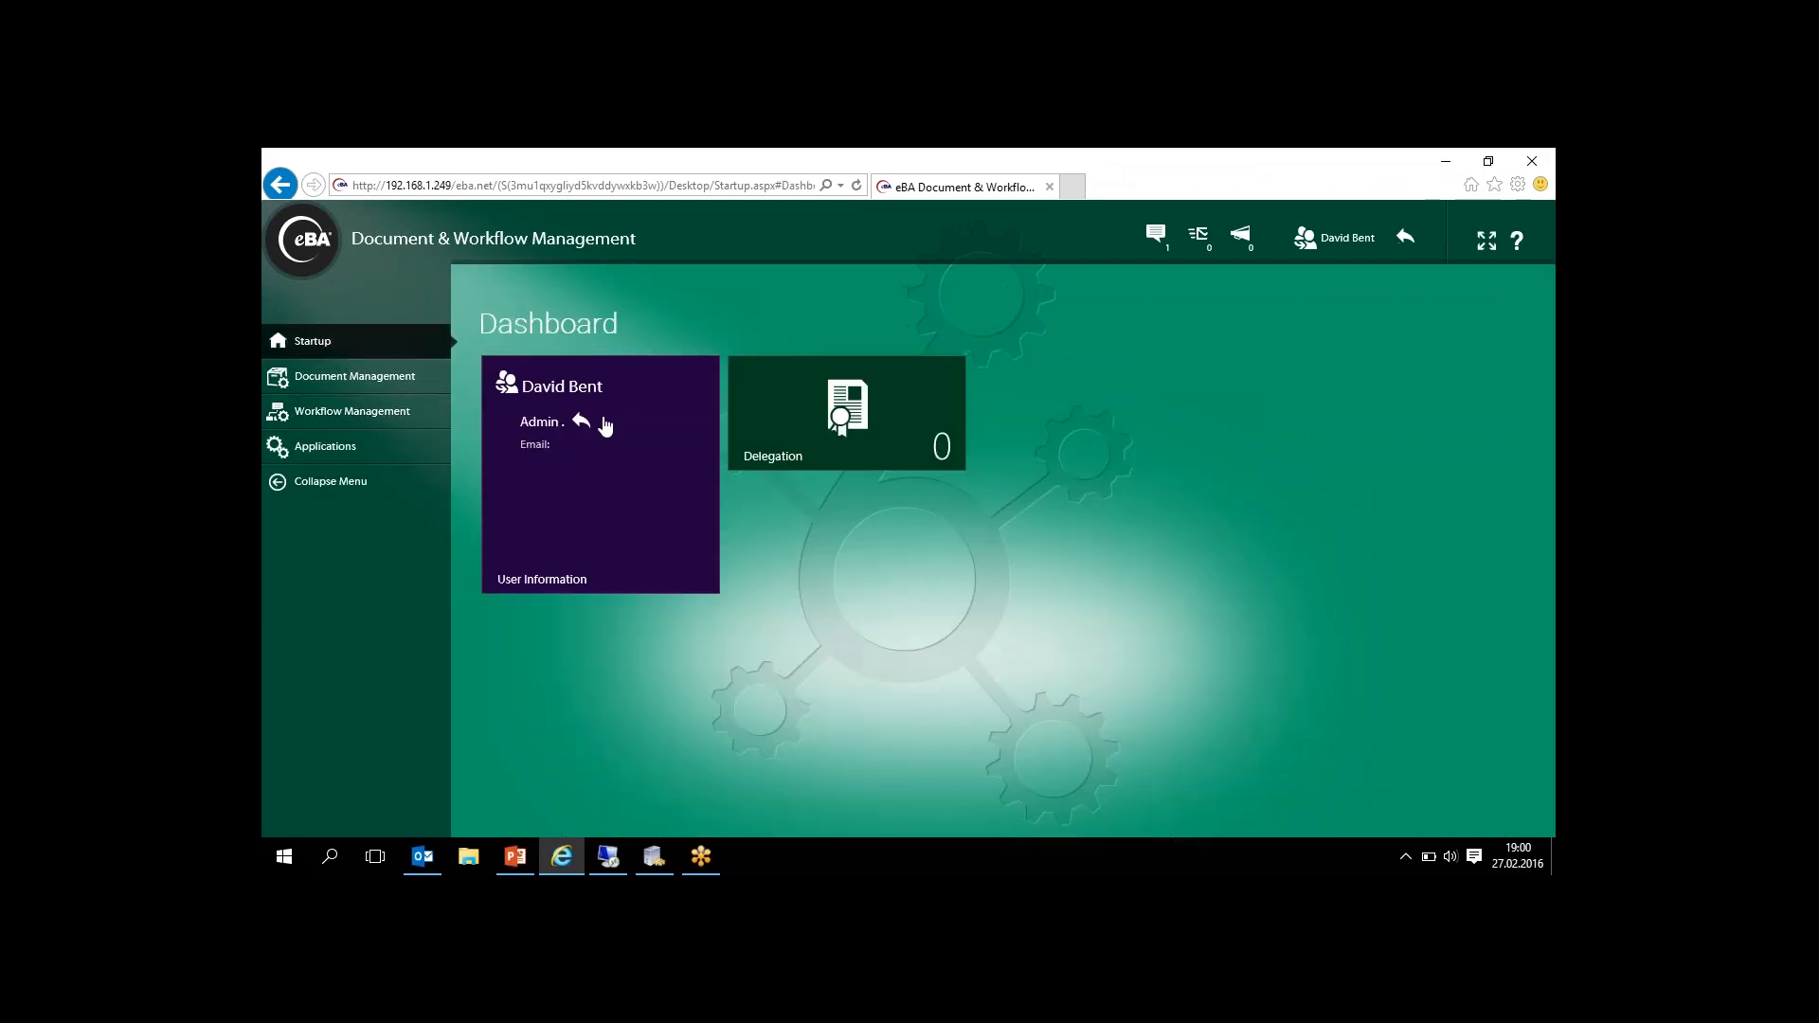
left_click(540, 421)
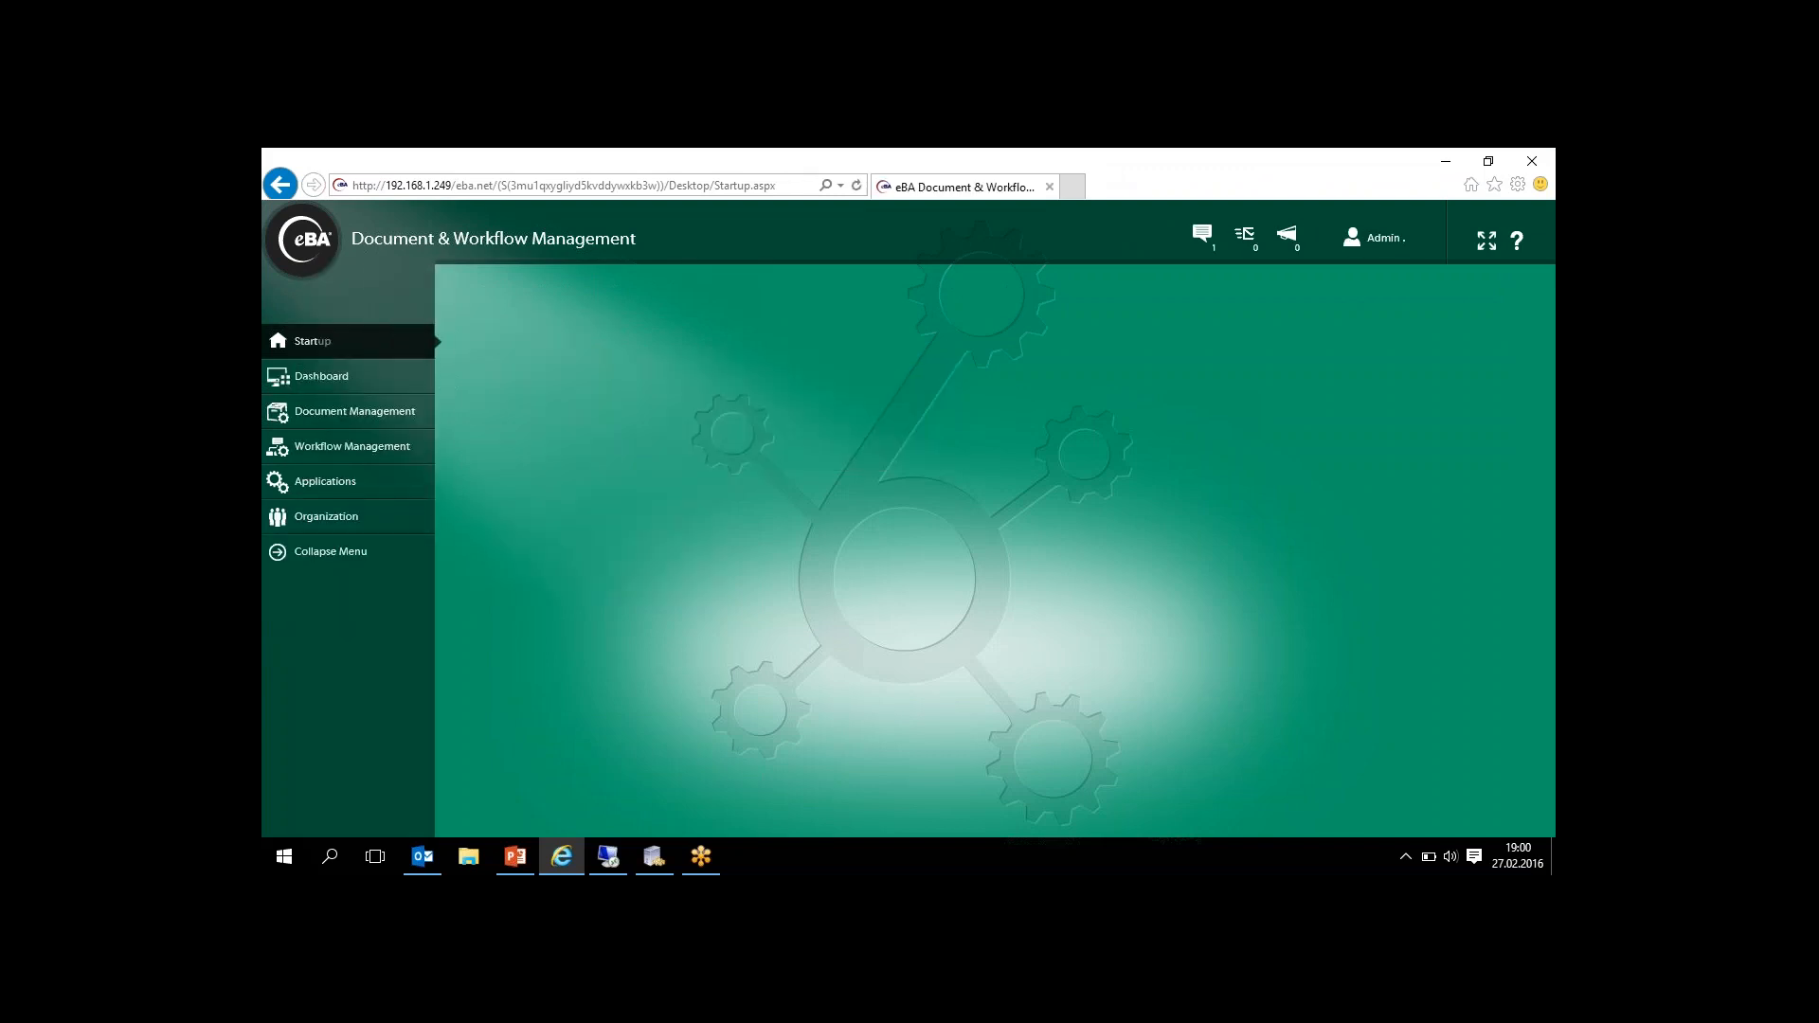
- Expand the Demo Projects group among the applications and open the Invoice Archieve list
left_click(326, 482)
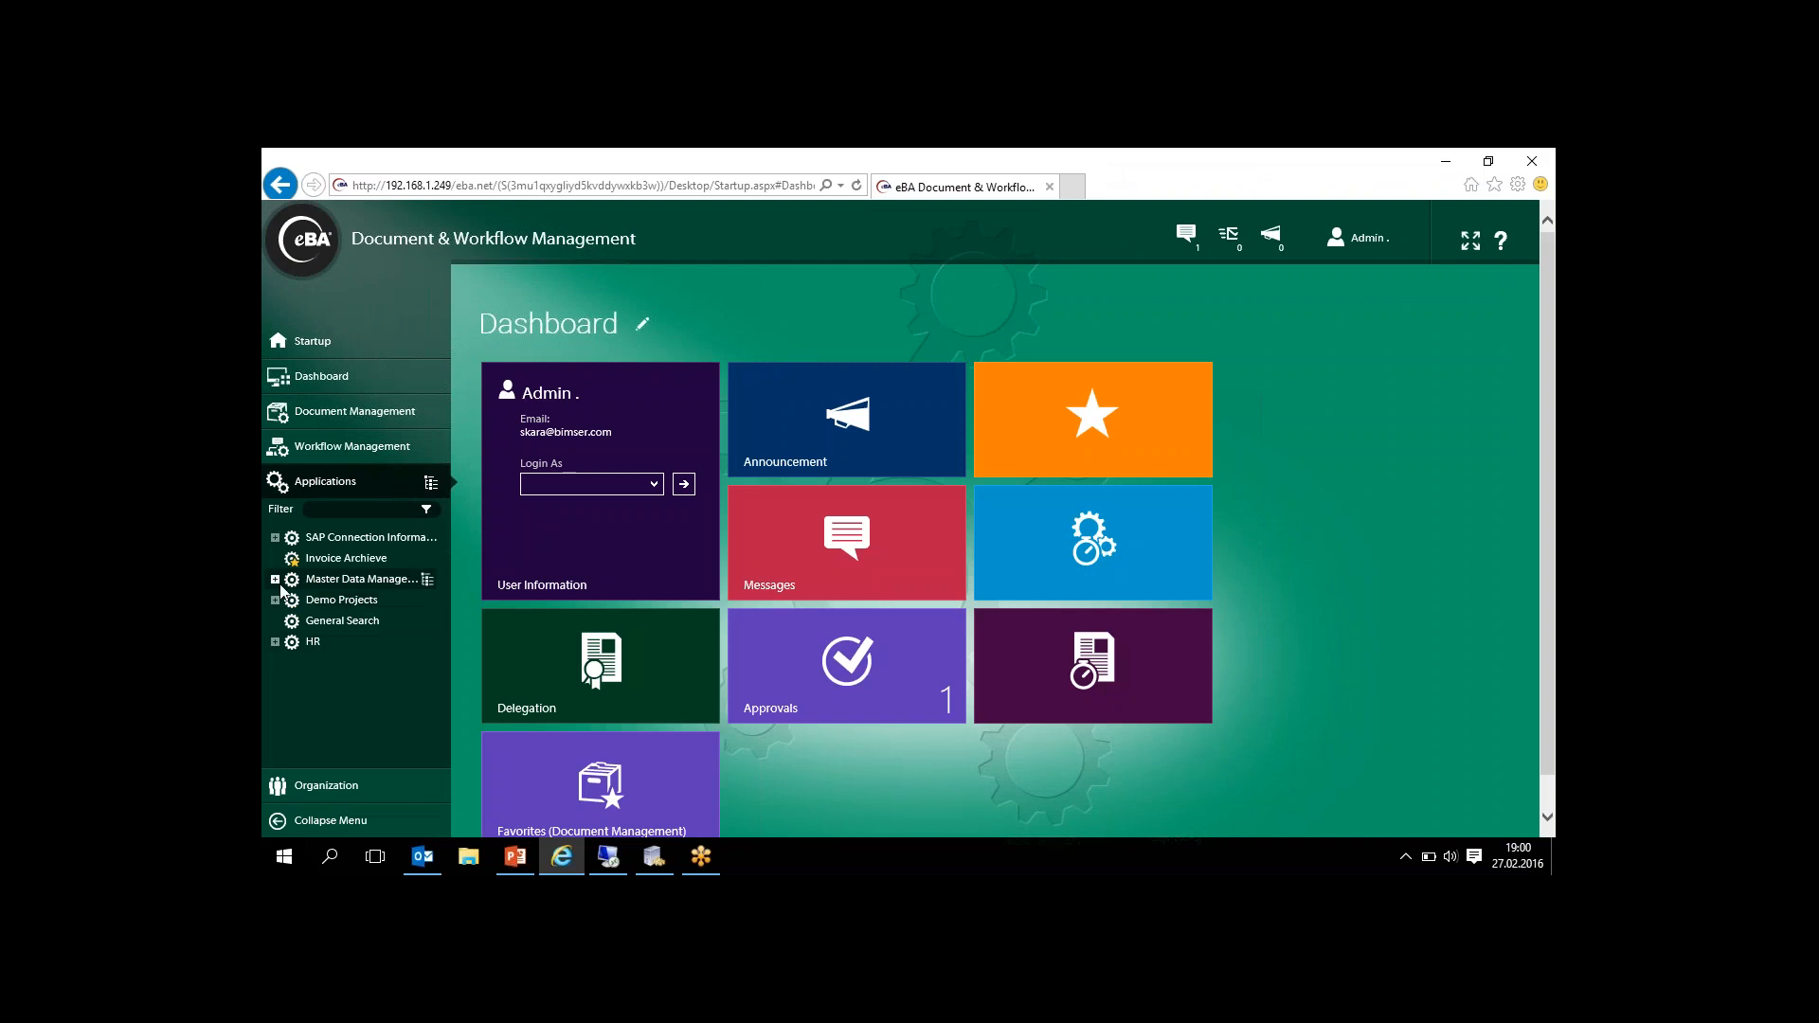
left_click(275, 601)
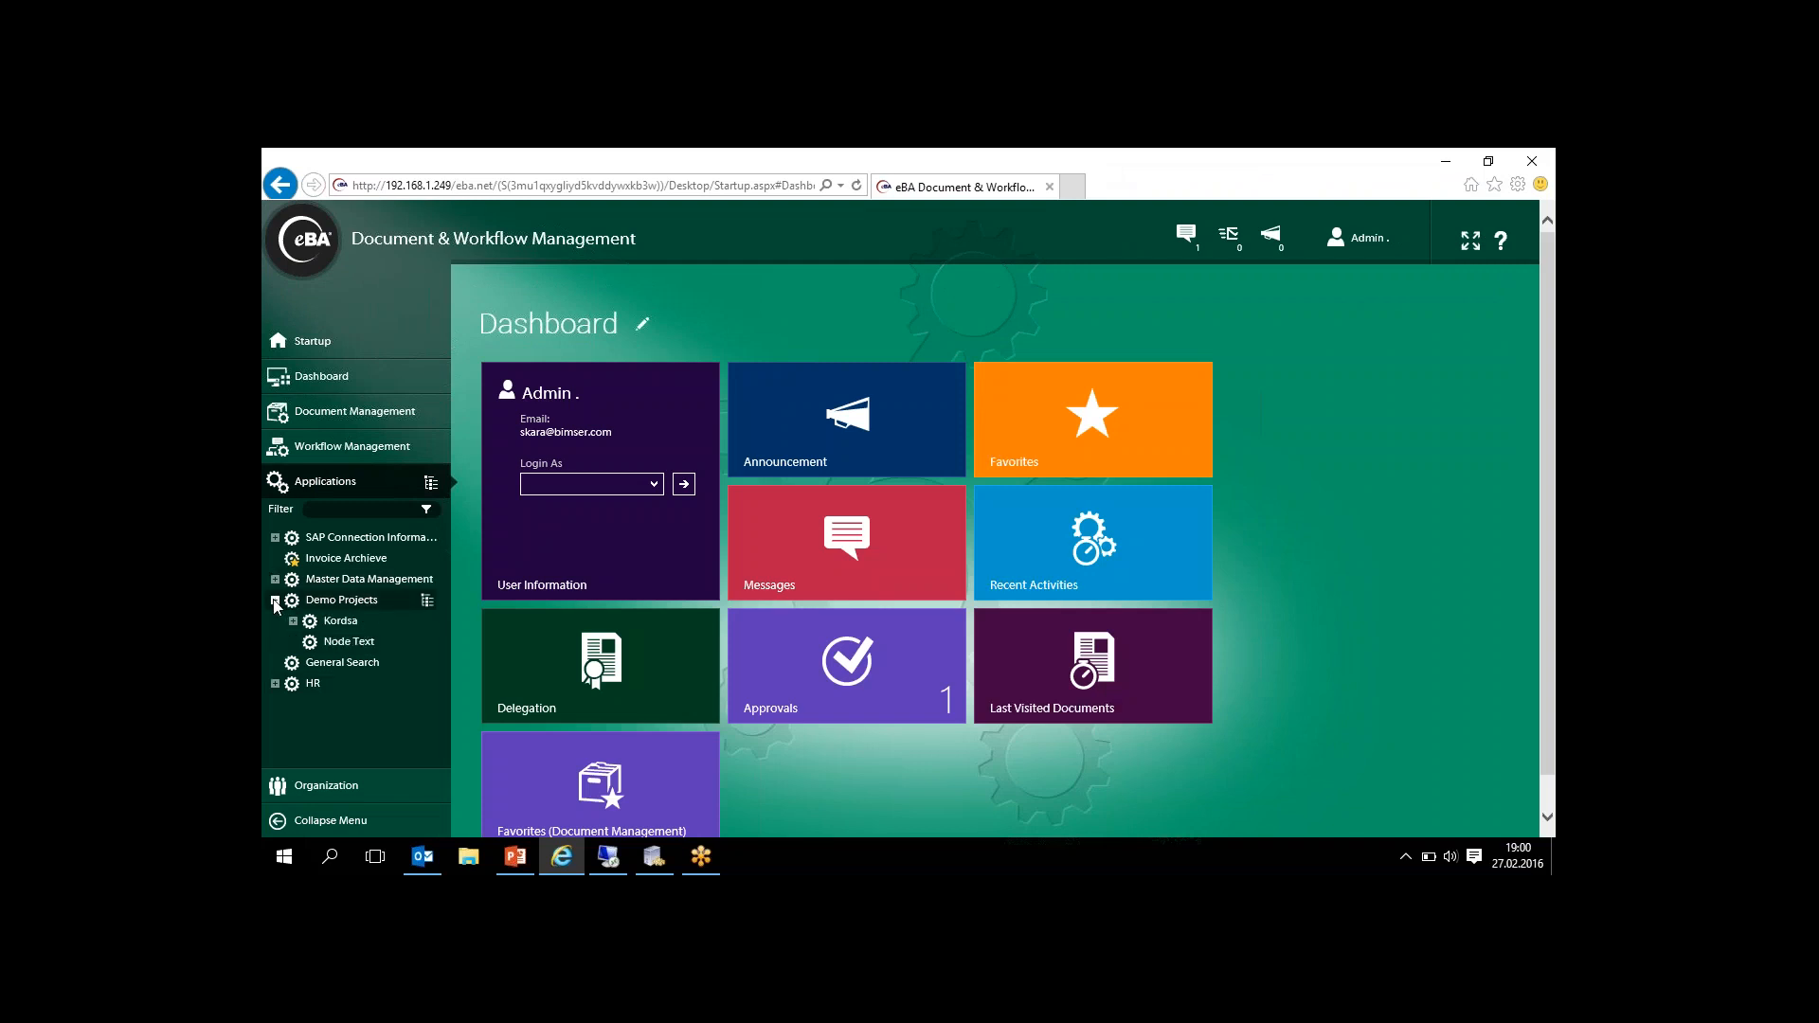
left_click(346, 559)
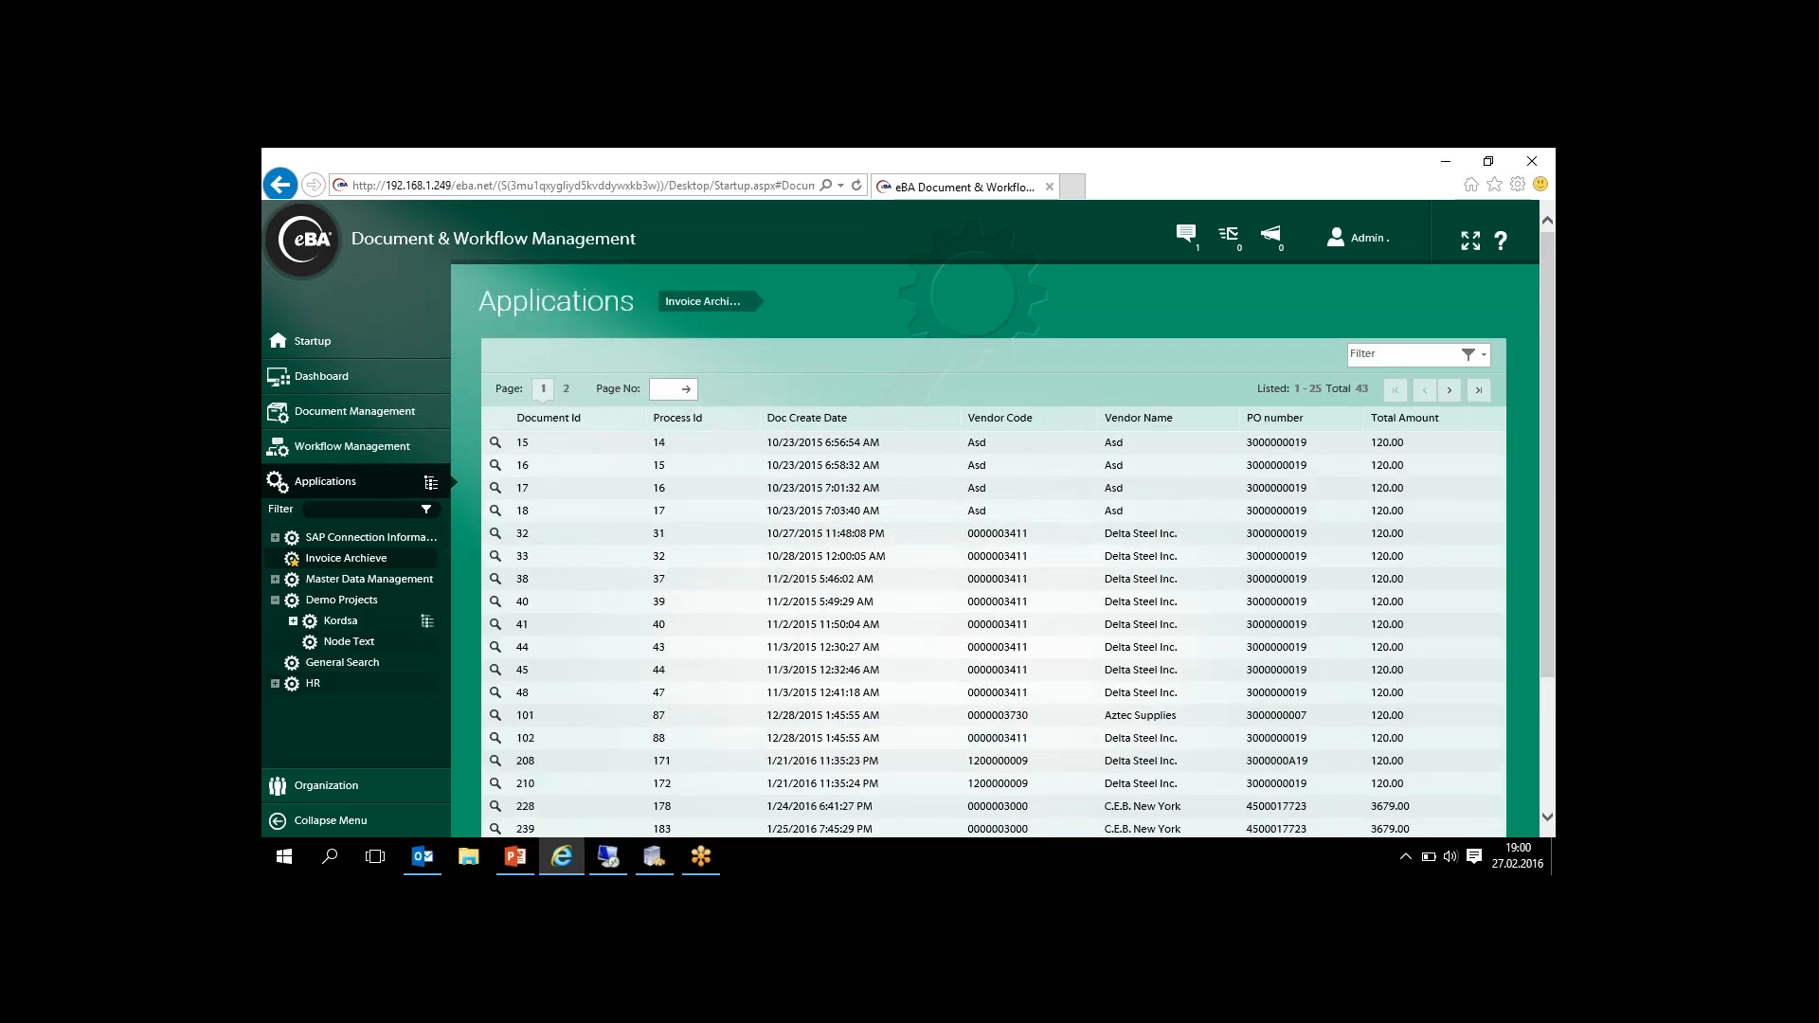
- Expand Master Data Management and its Invoice branch, and open the flow details of the C.E.B. New York invoice, process 466
left_click(273, 582)
left_click(293, 663)
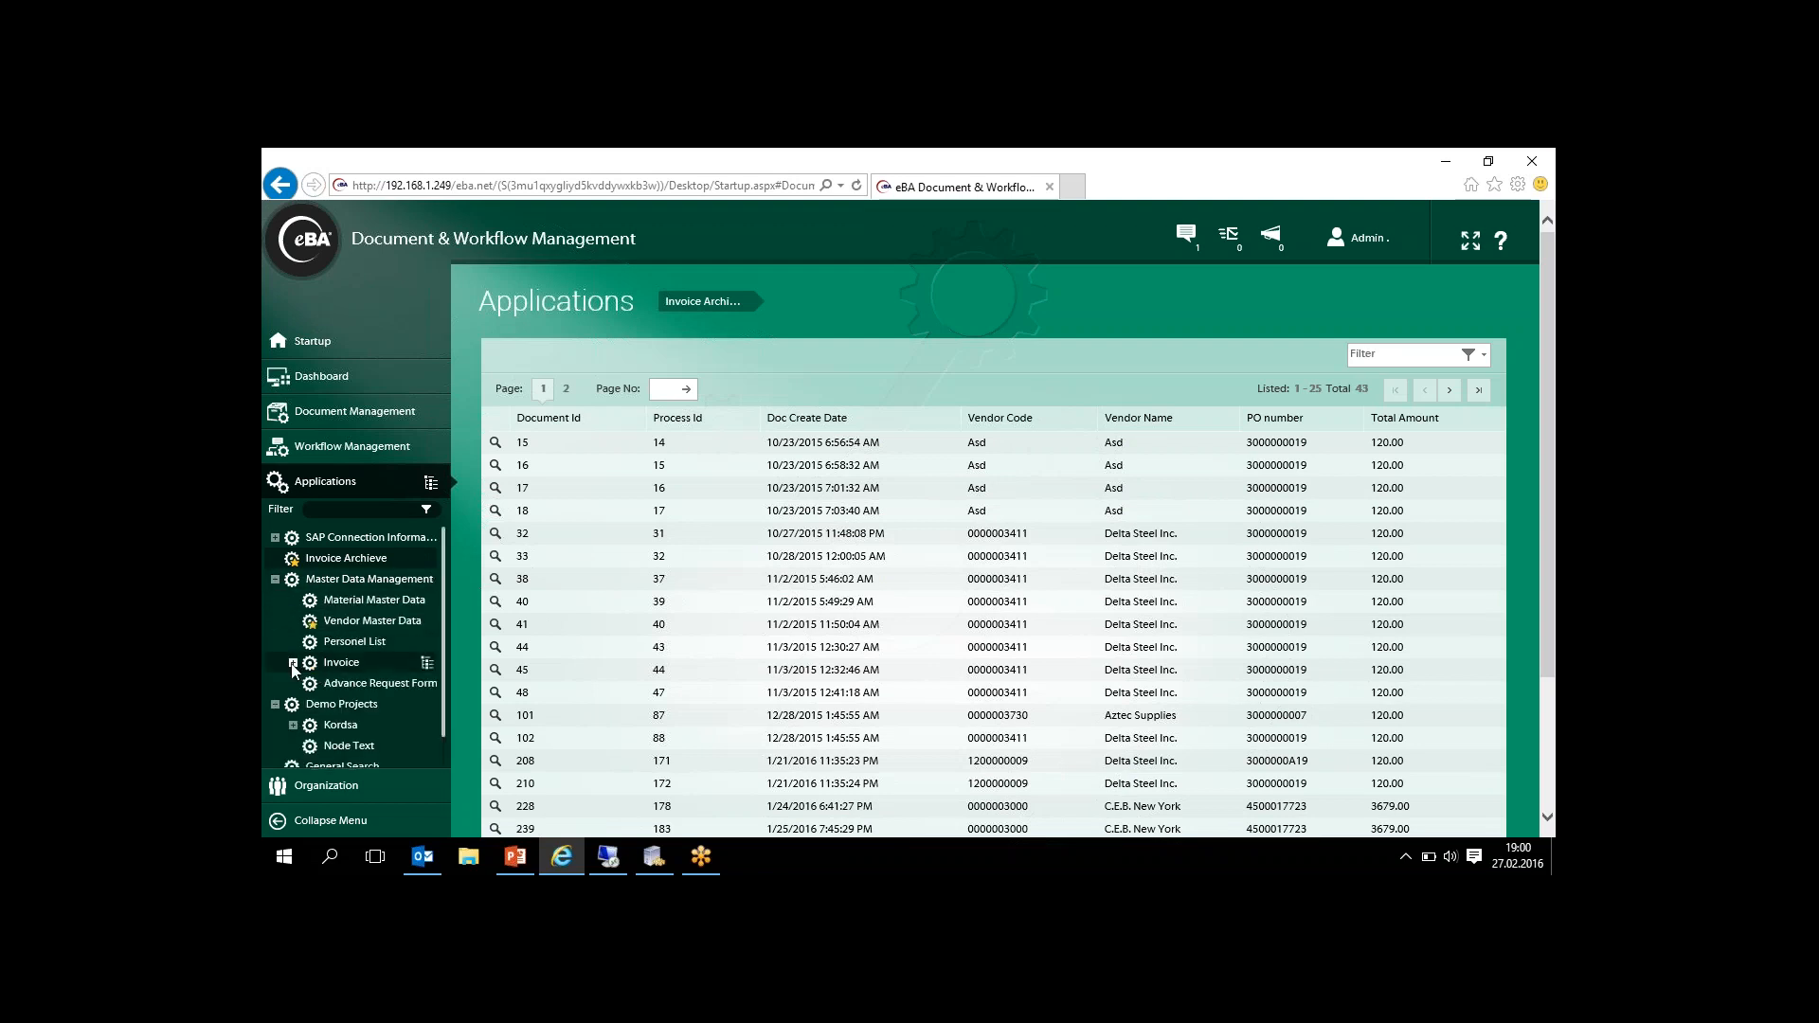
left_click(377, 708)
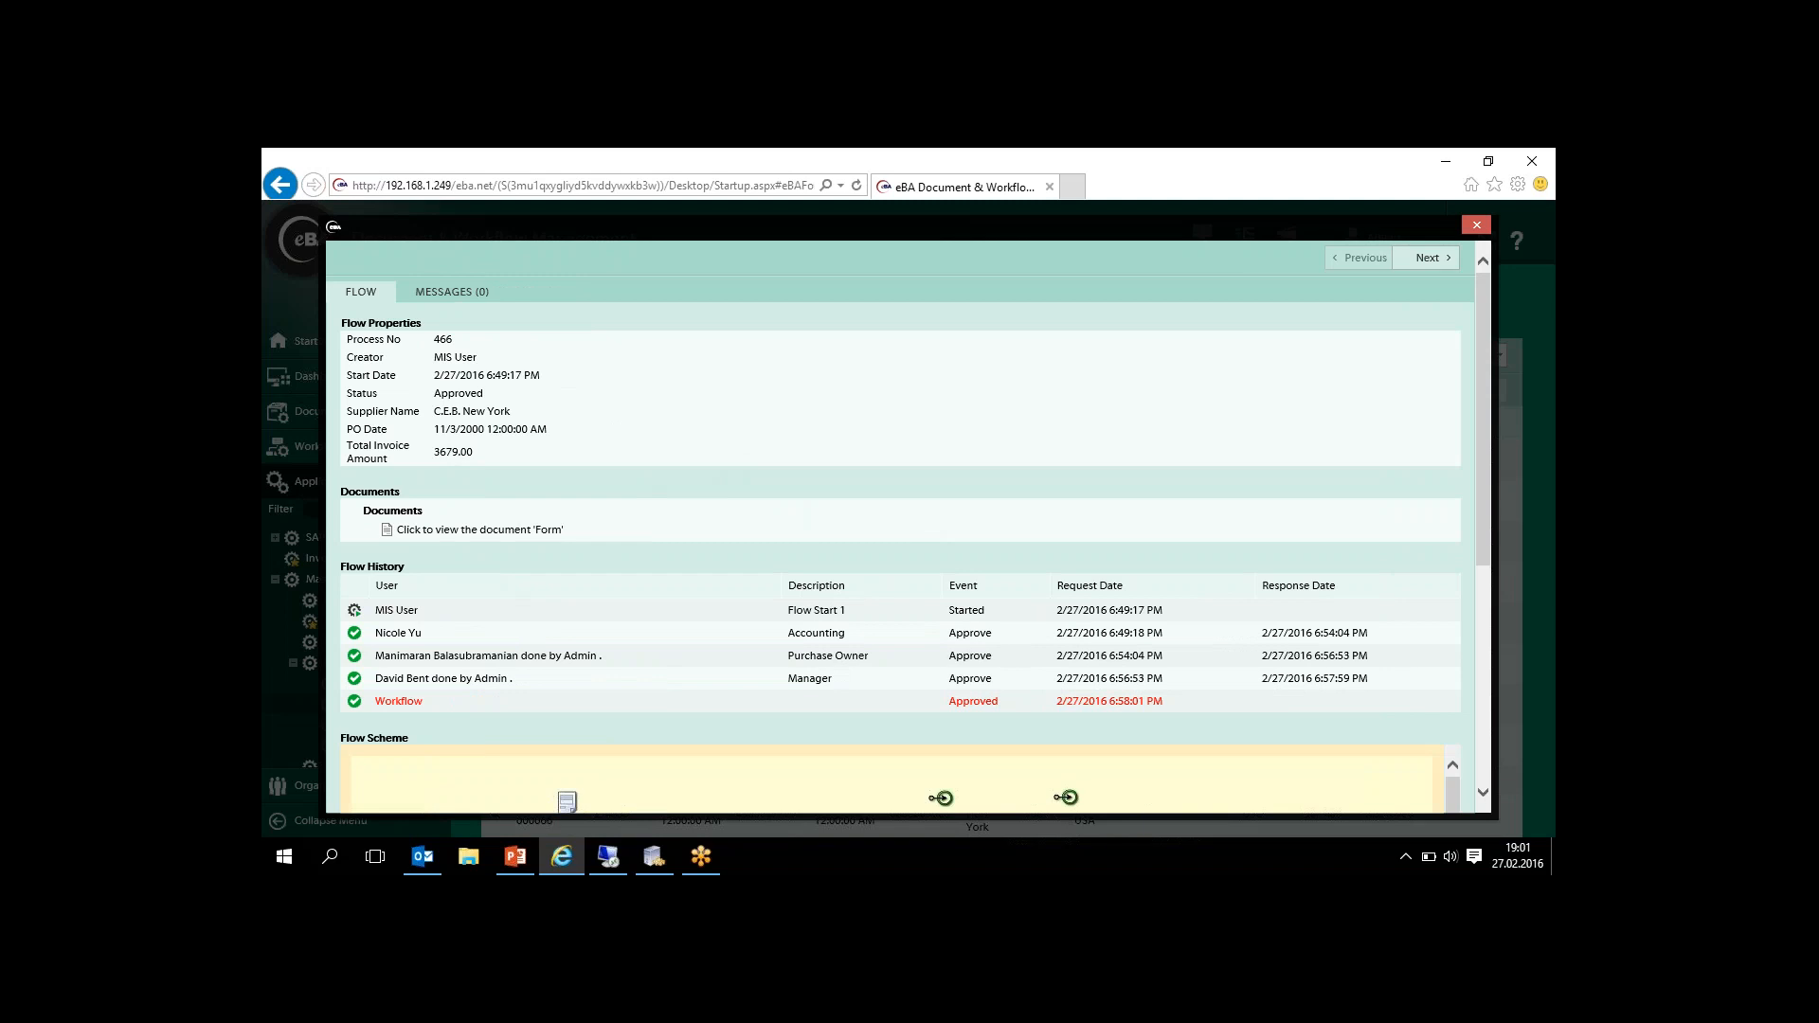
- Open the process's invoice form, review it from the header to the SAP Message, and close the form and the flow details
left_click(479, 530)
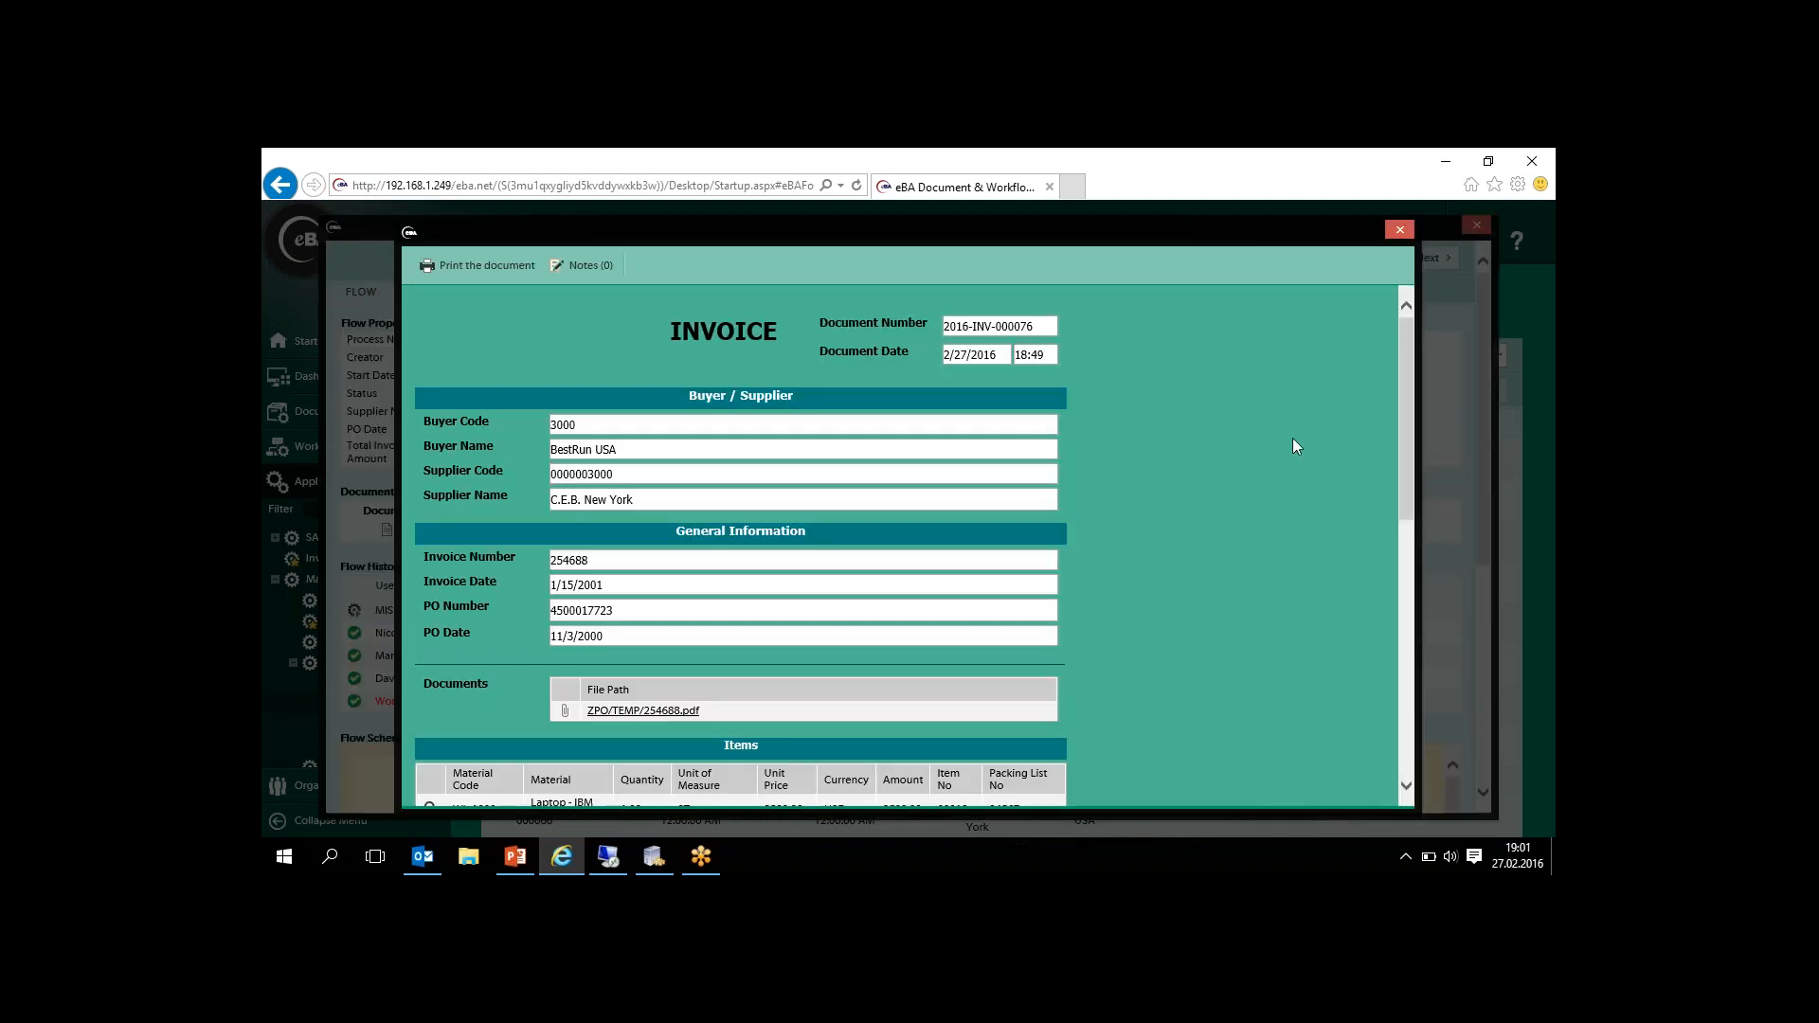
left_click_drag(1402, 339, 1386, 627)
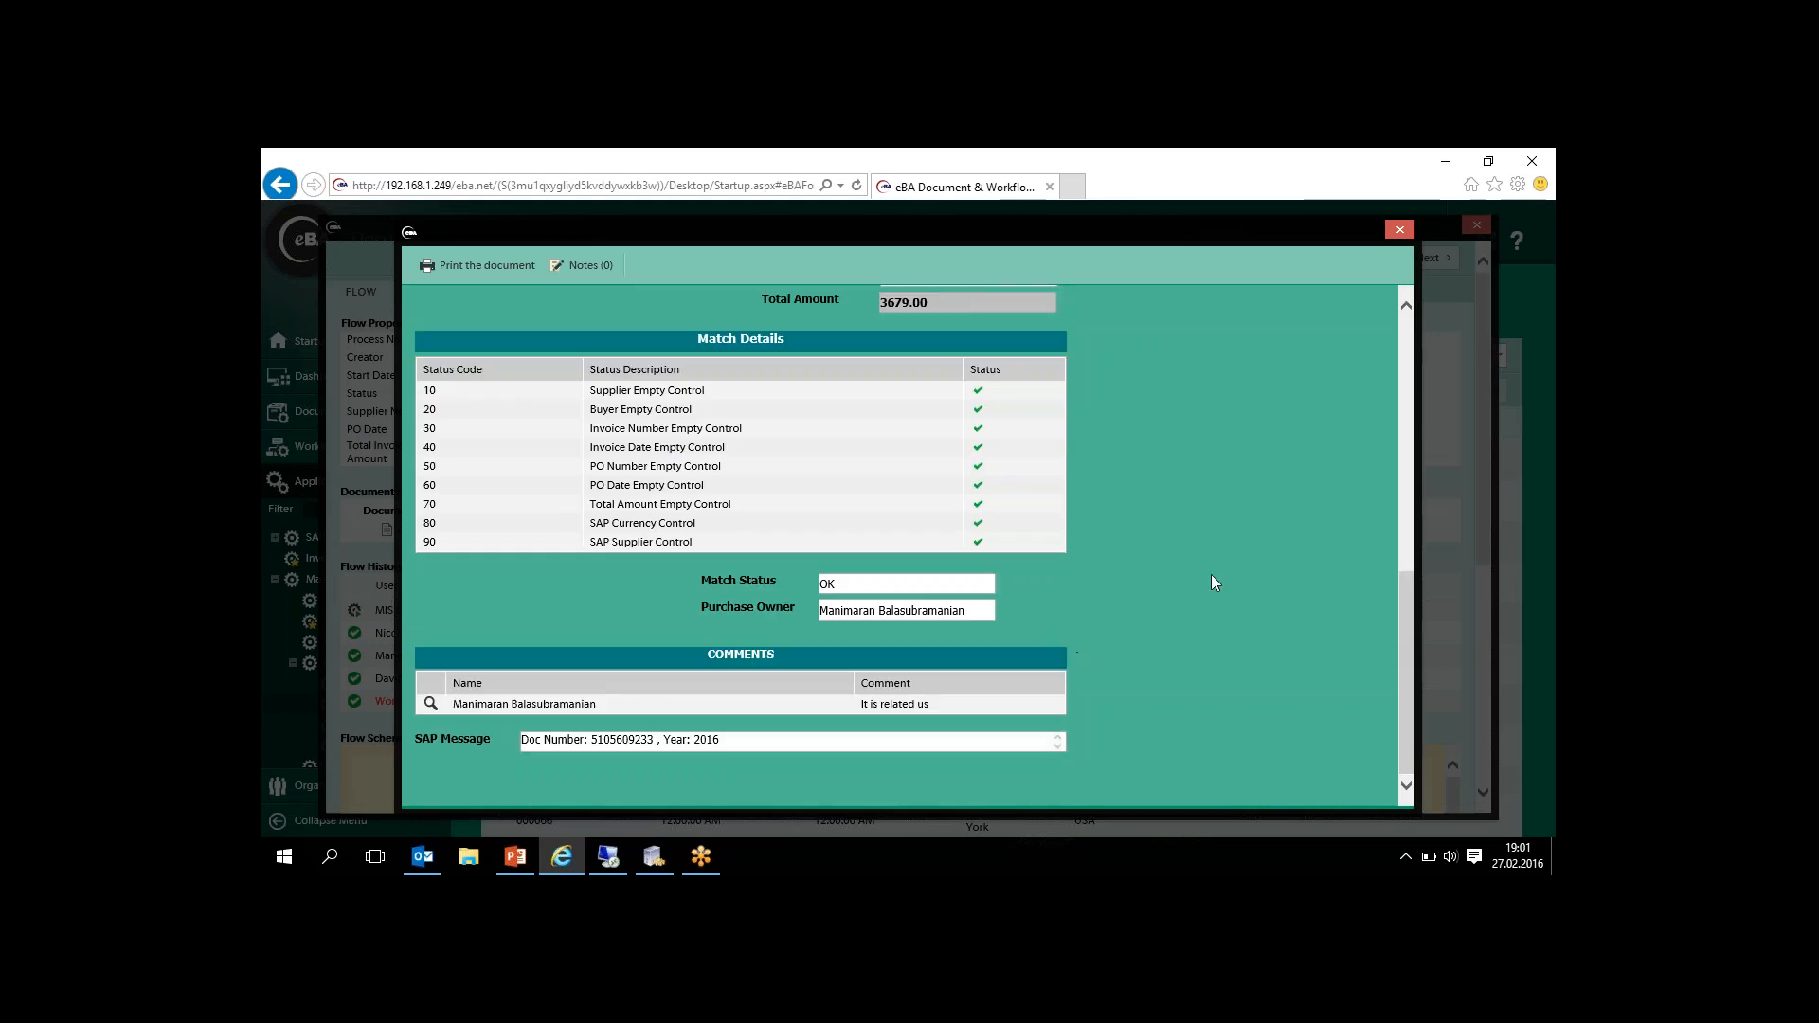
left_click_drag(1407, 625, 1362, 276)
left_click(1399, 229)
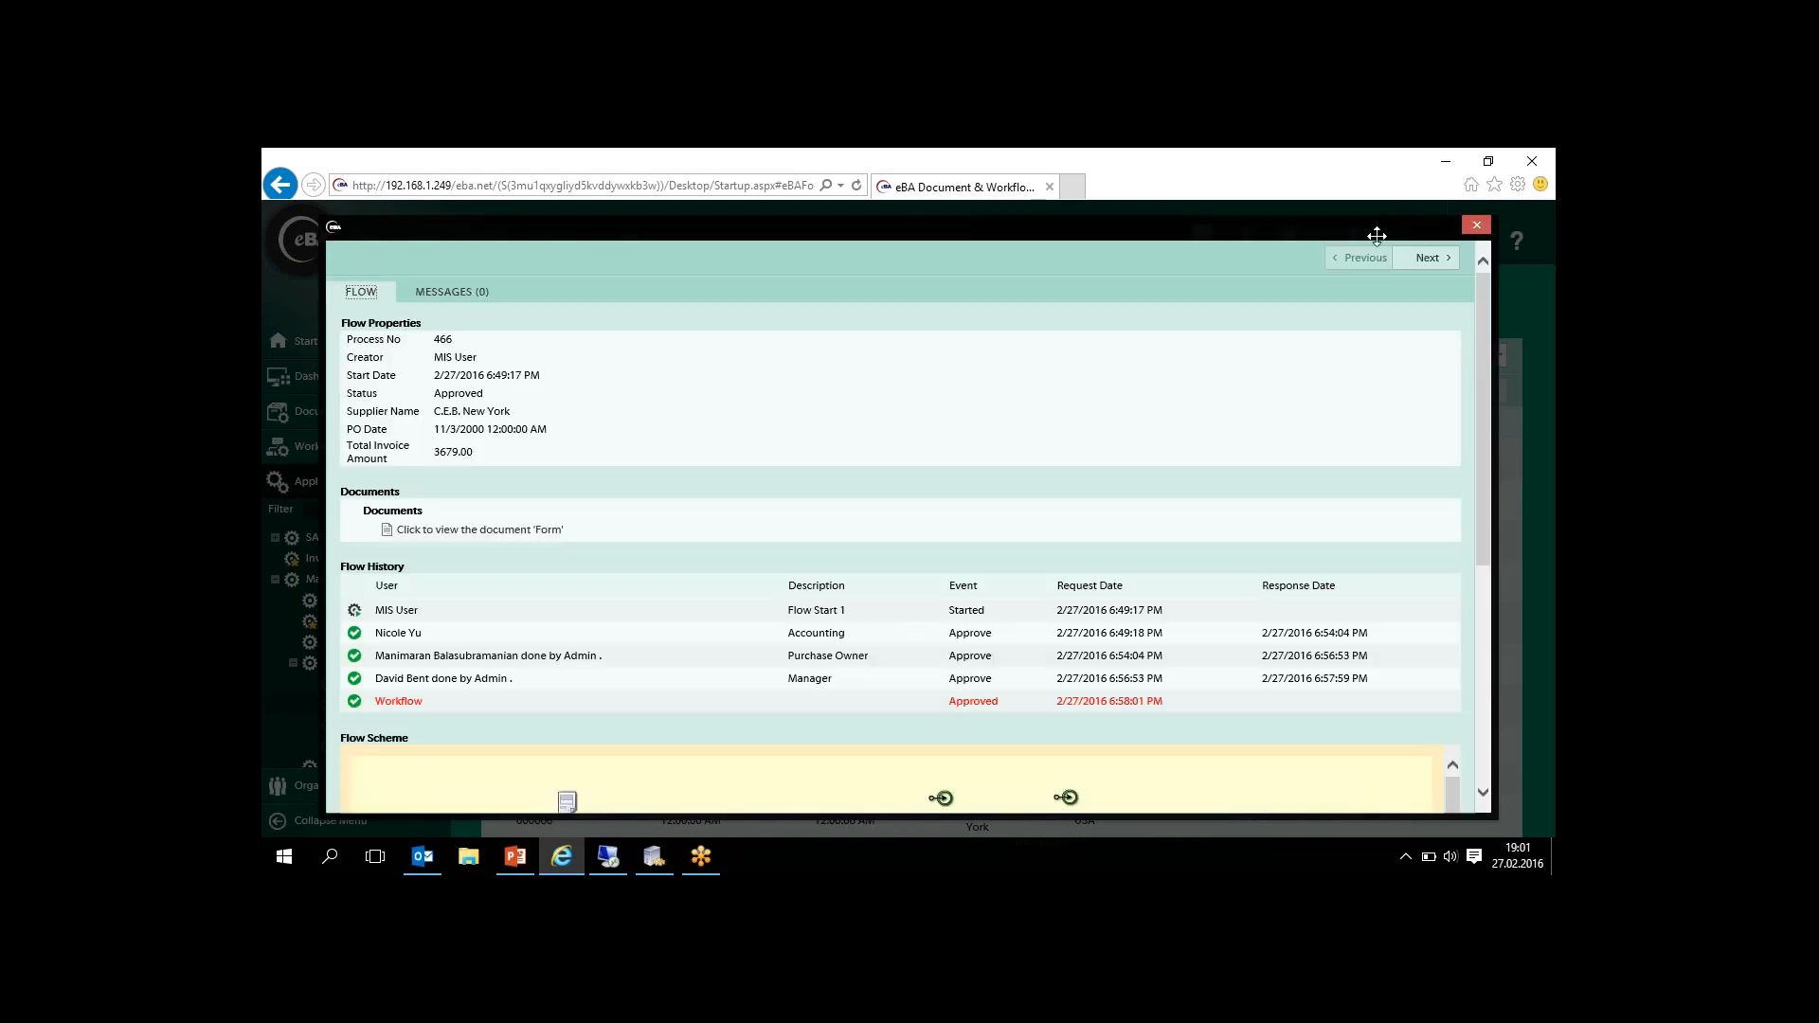
left_click(1476, 224)
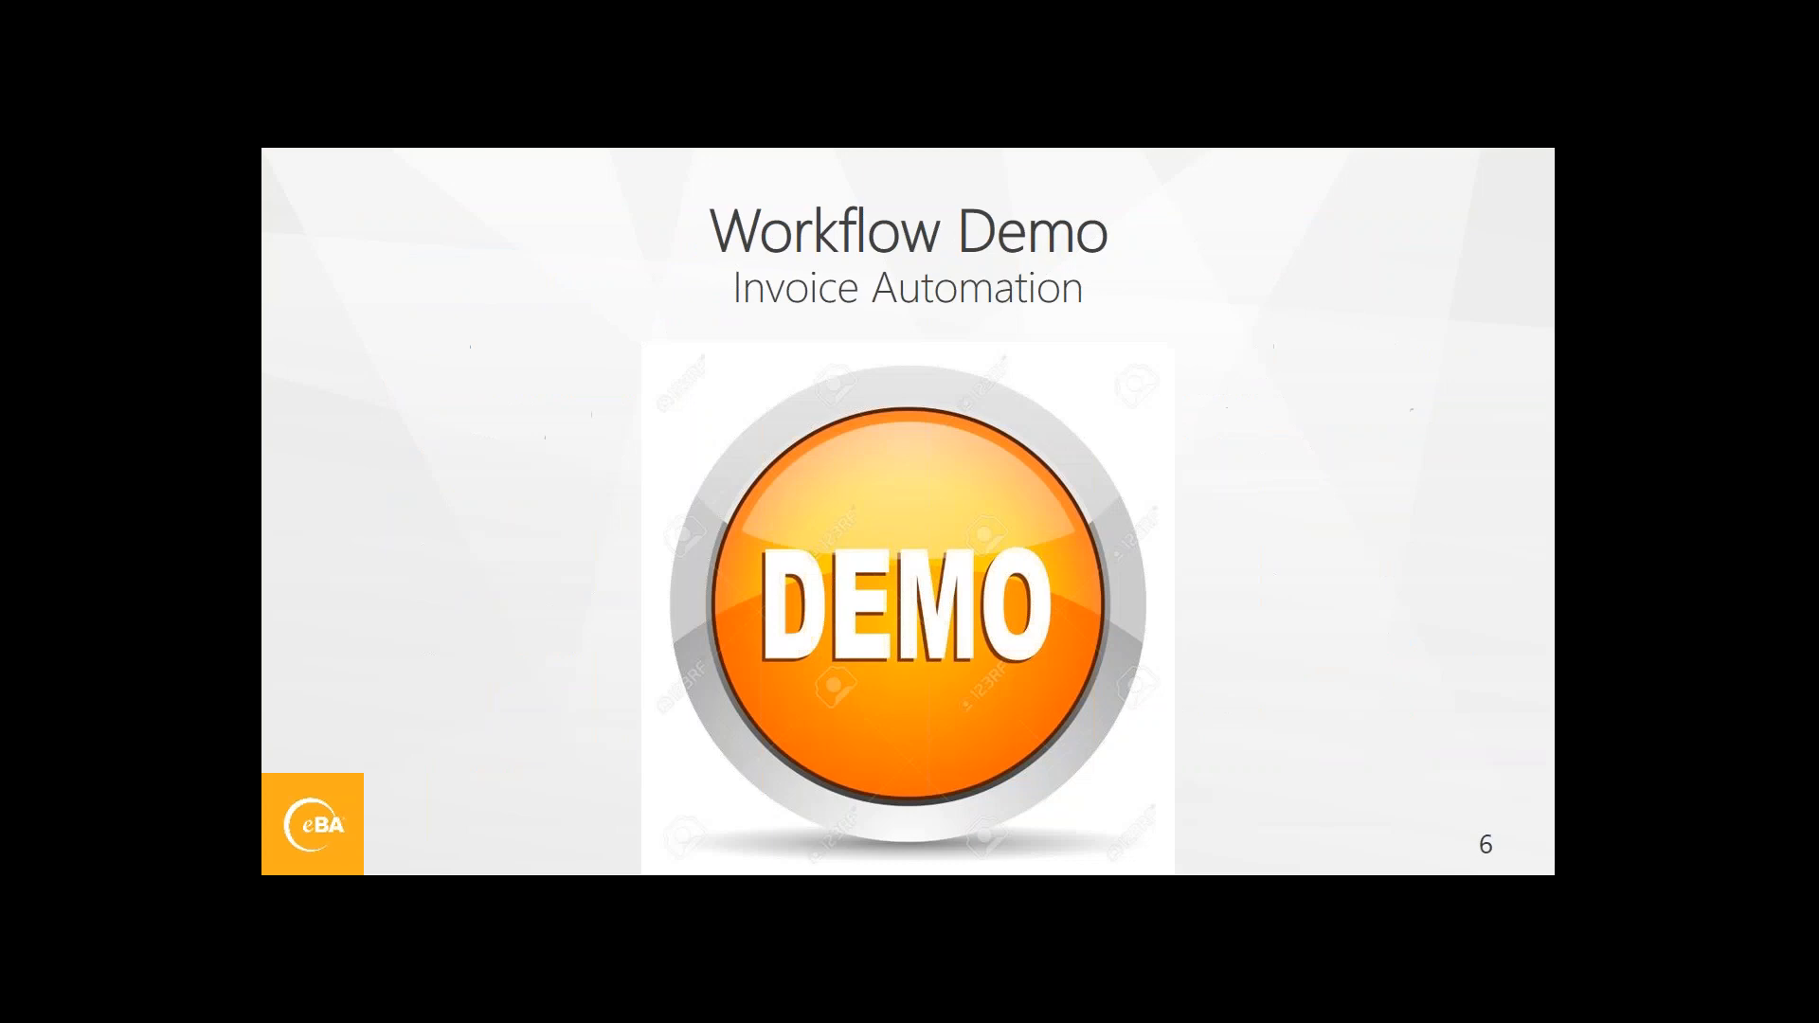
key("Right")
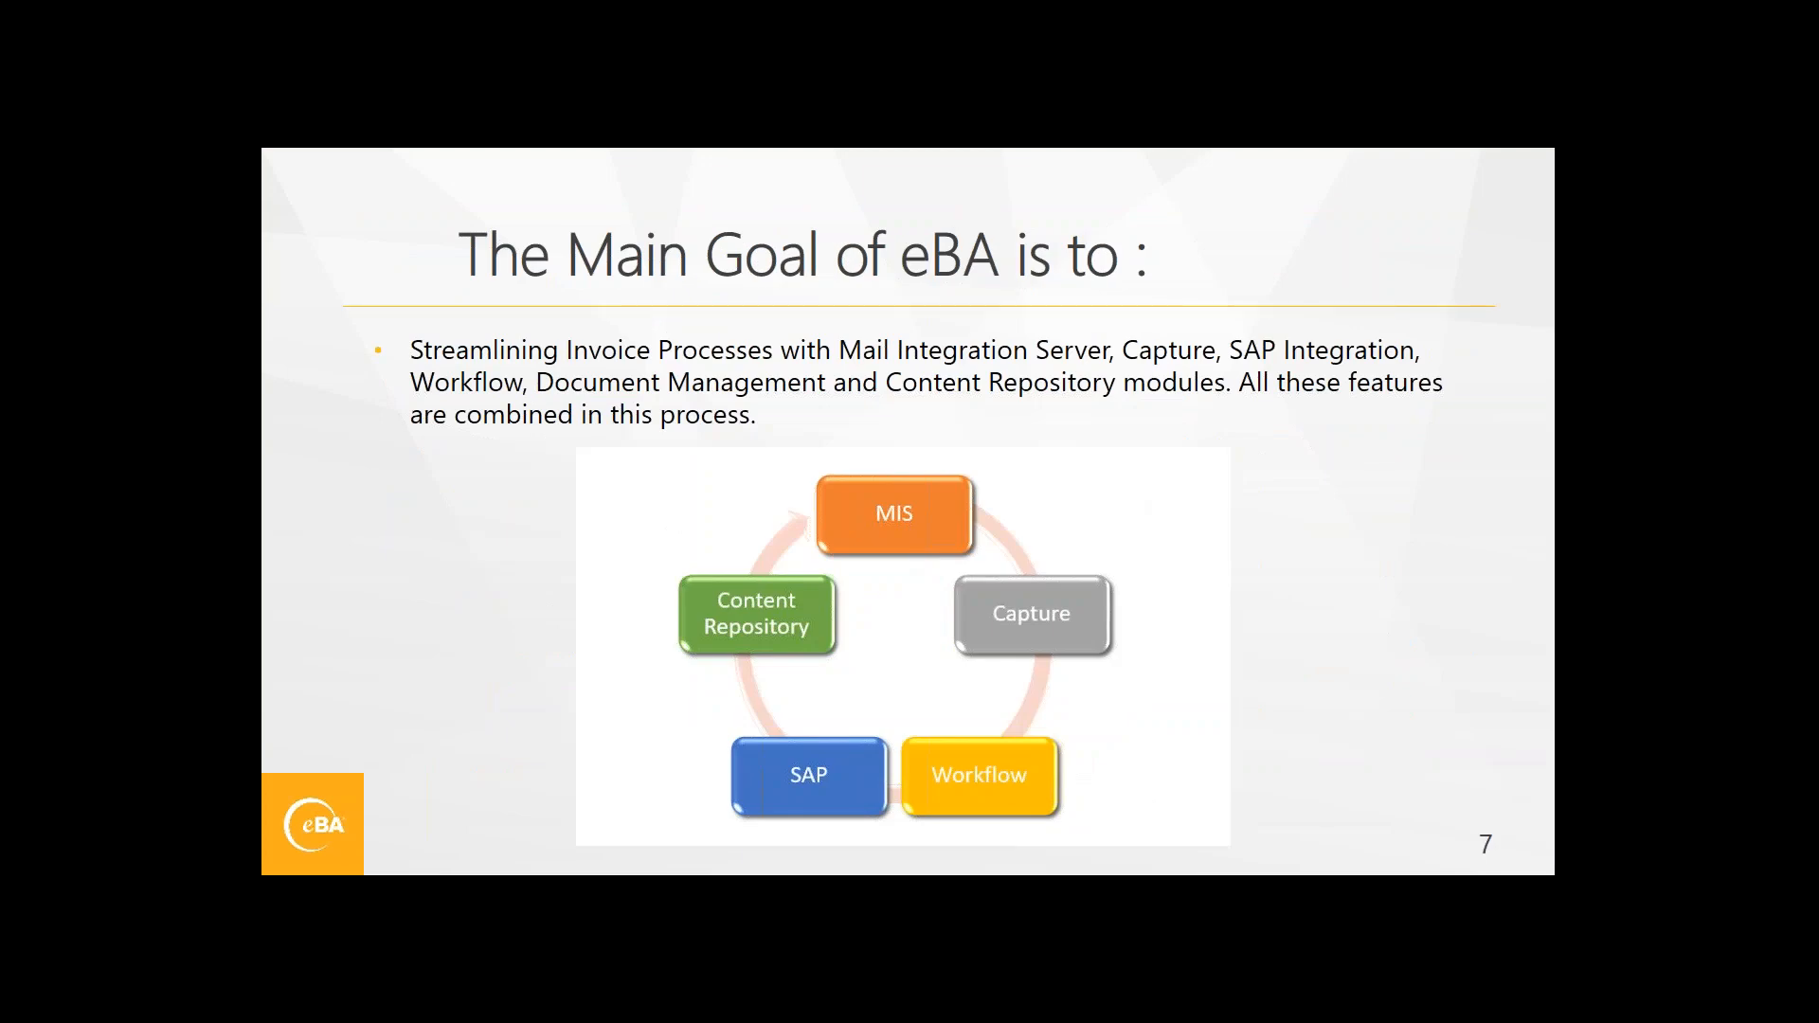